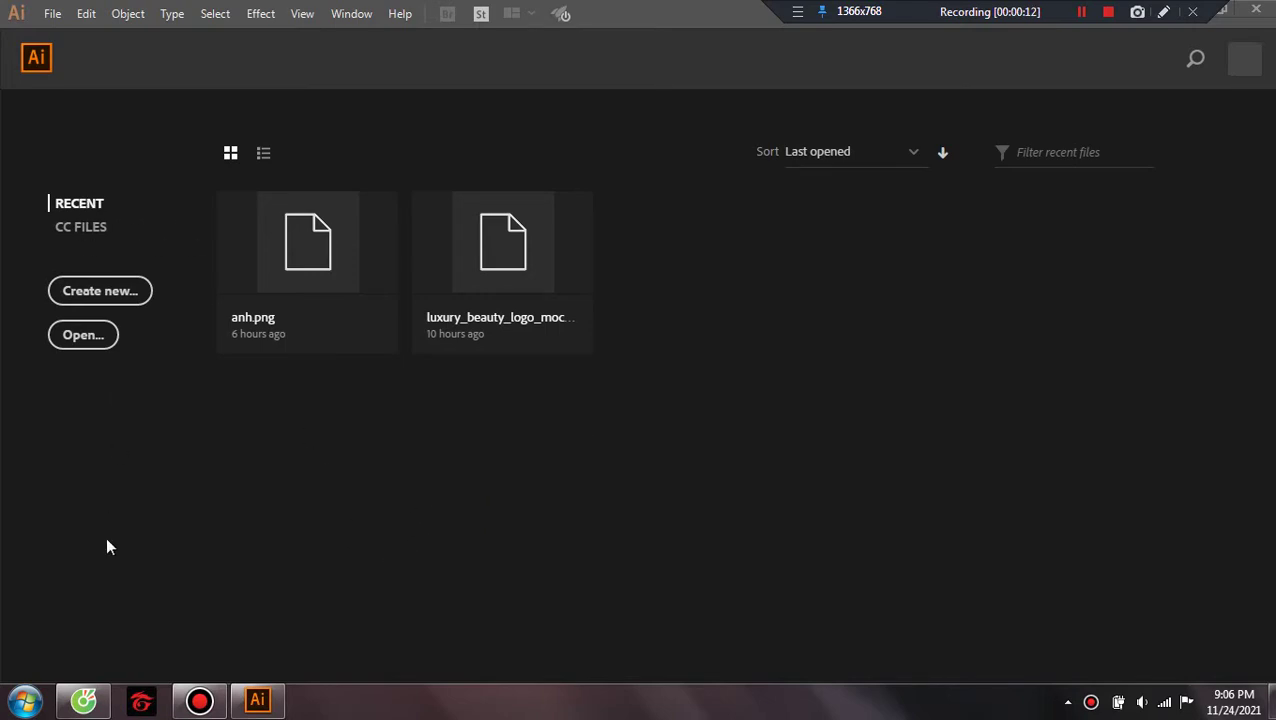
Open the Freepik homepage in Cốc Cốc via a 'freepik' web search, closing the search tab
left_click(88, 708)
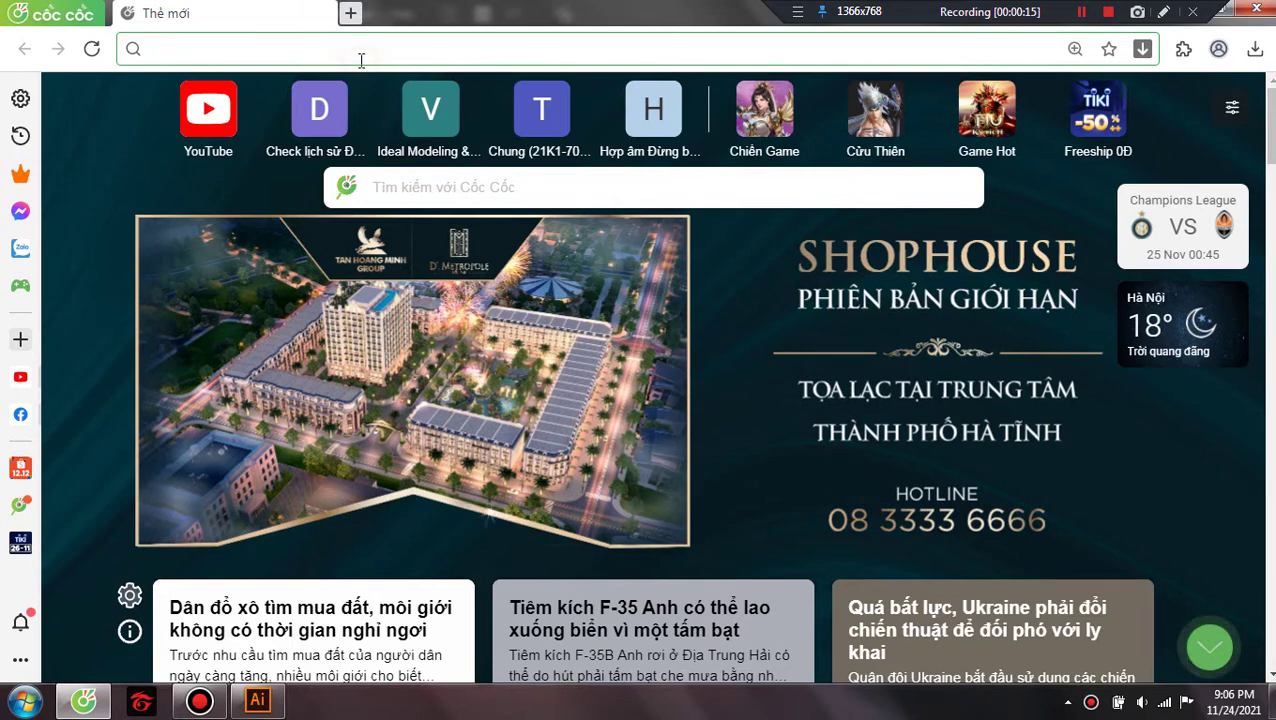
type("fre")
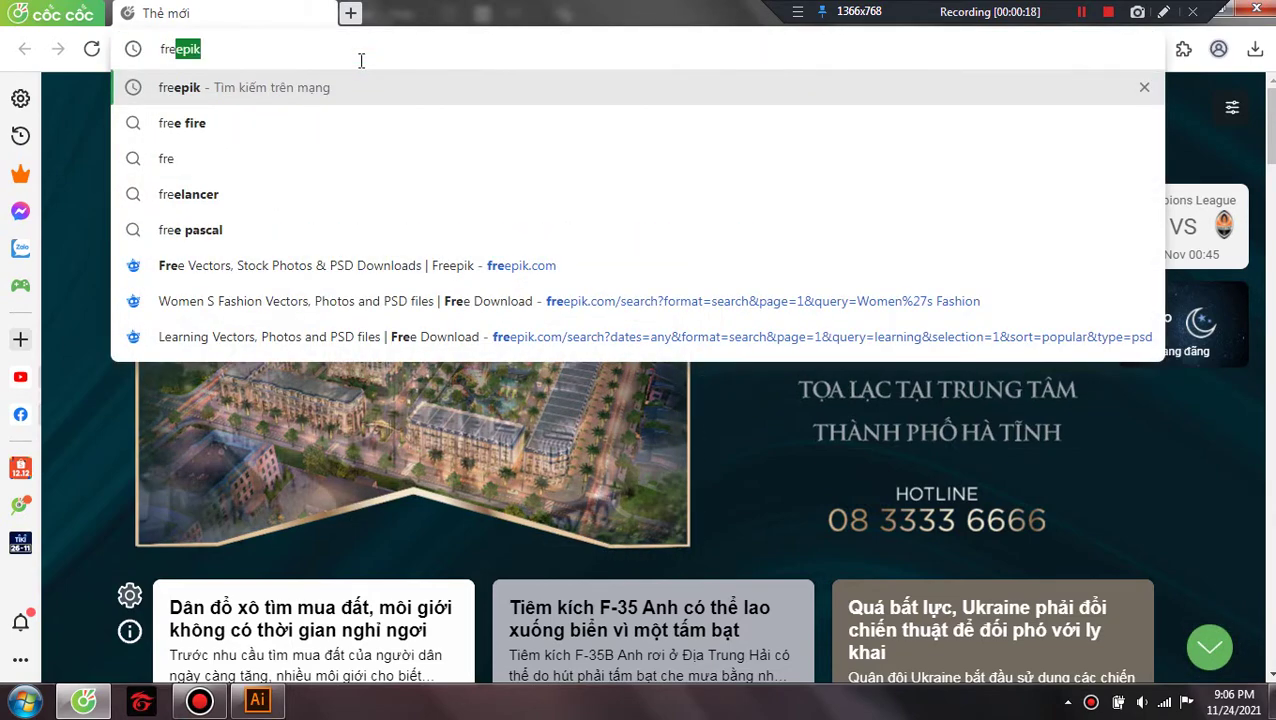
key("Return")
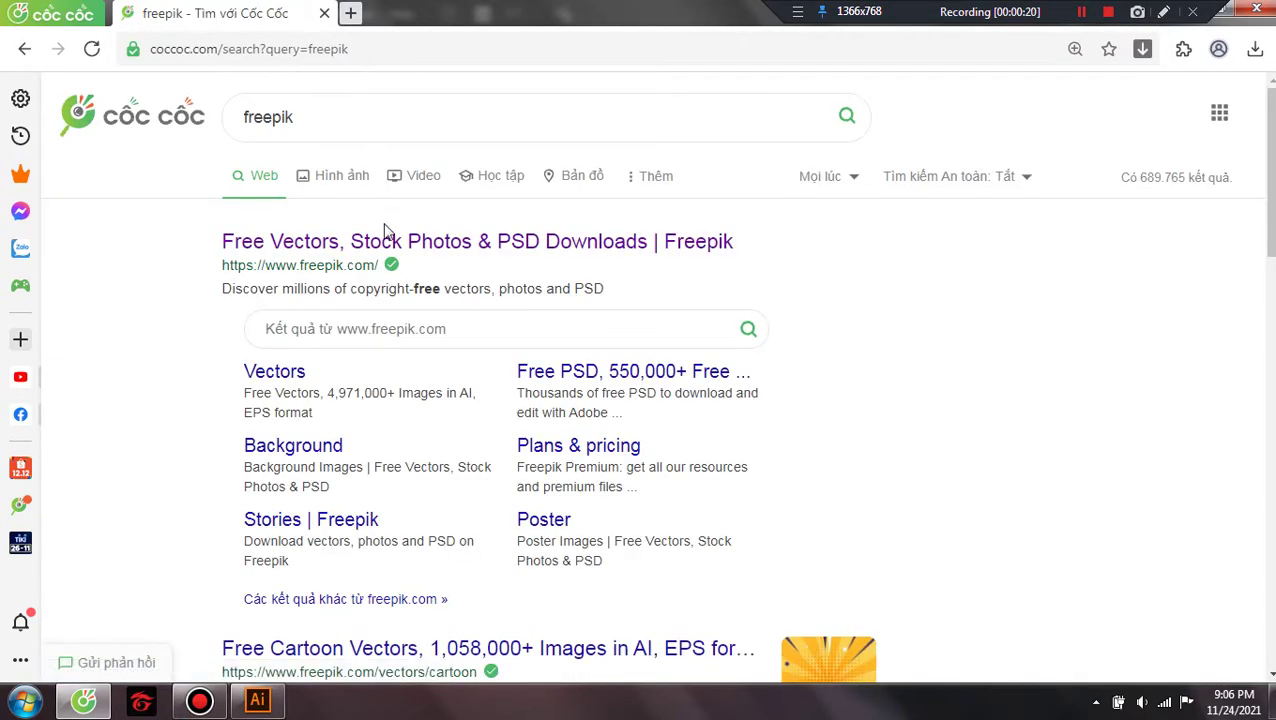
left_click(392, 241)
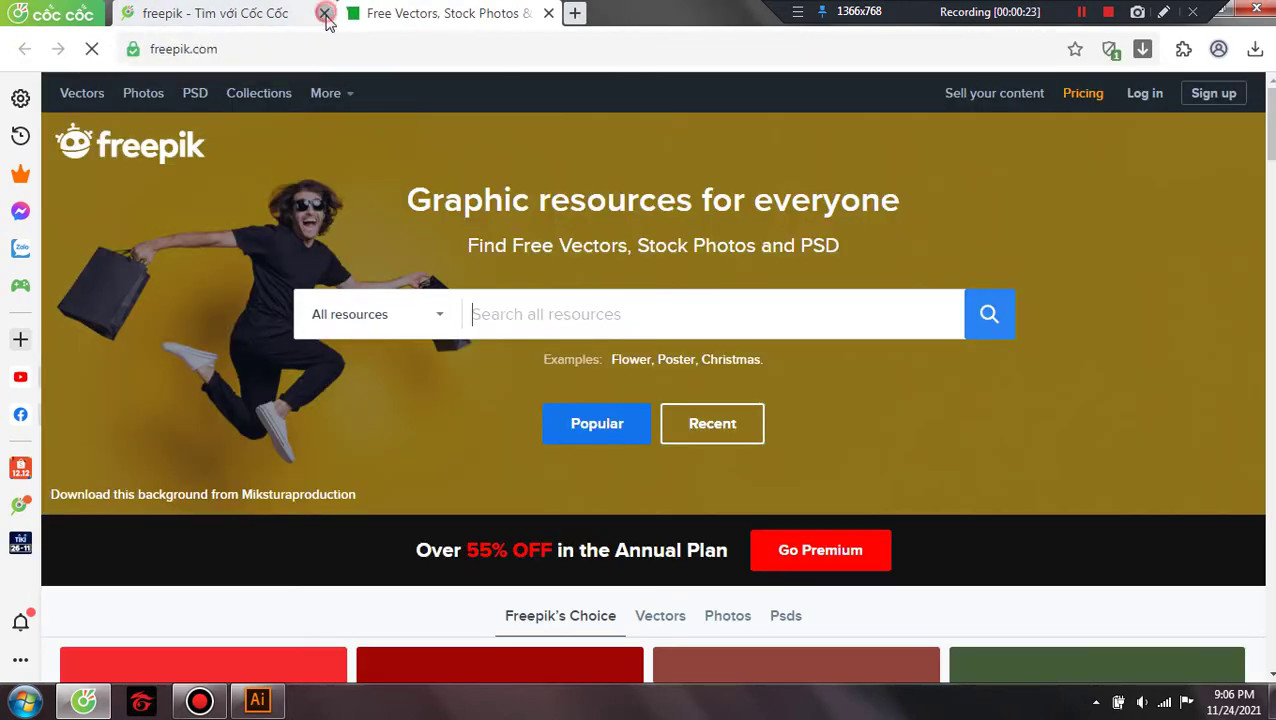
left_click(325, 13)
type("background")
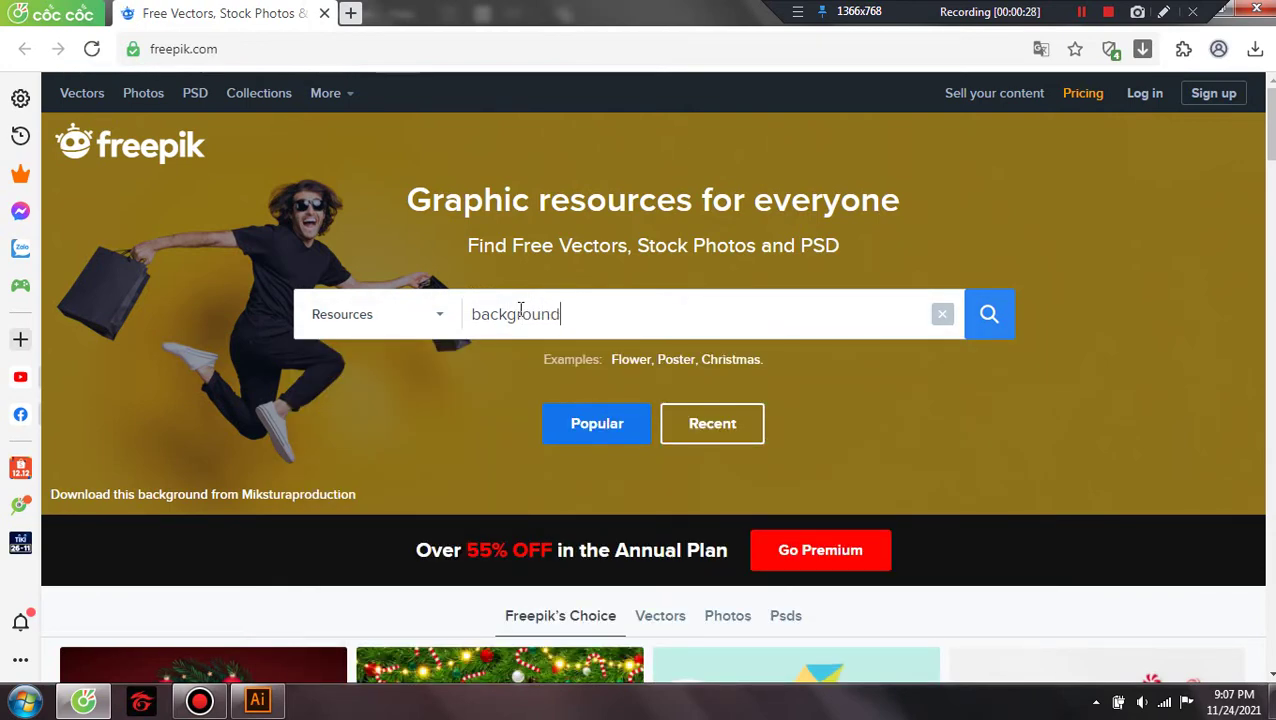
Search Freepik for 'background' and scroll the results to the pink grid thumbnail
key("Return")
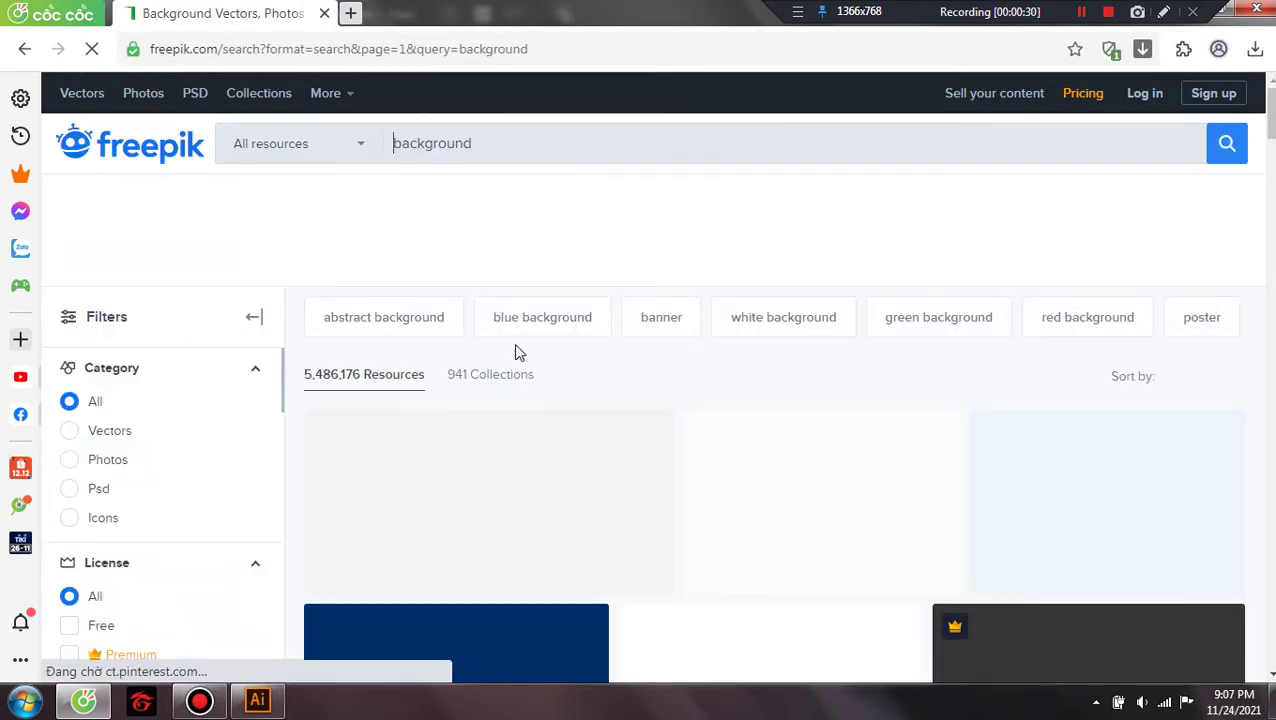
scroll(576, 418, "down", 2)
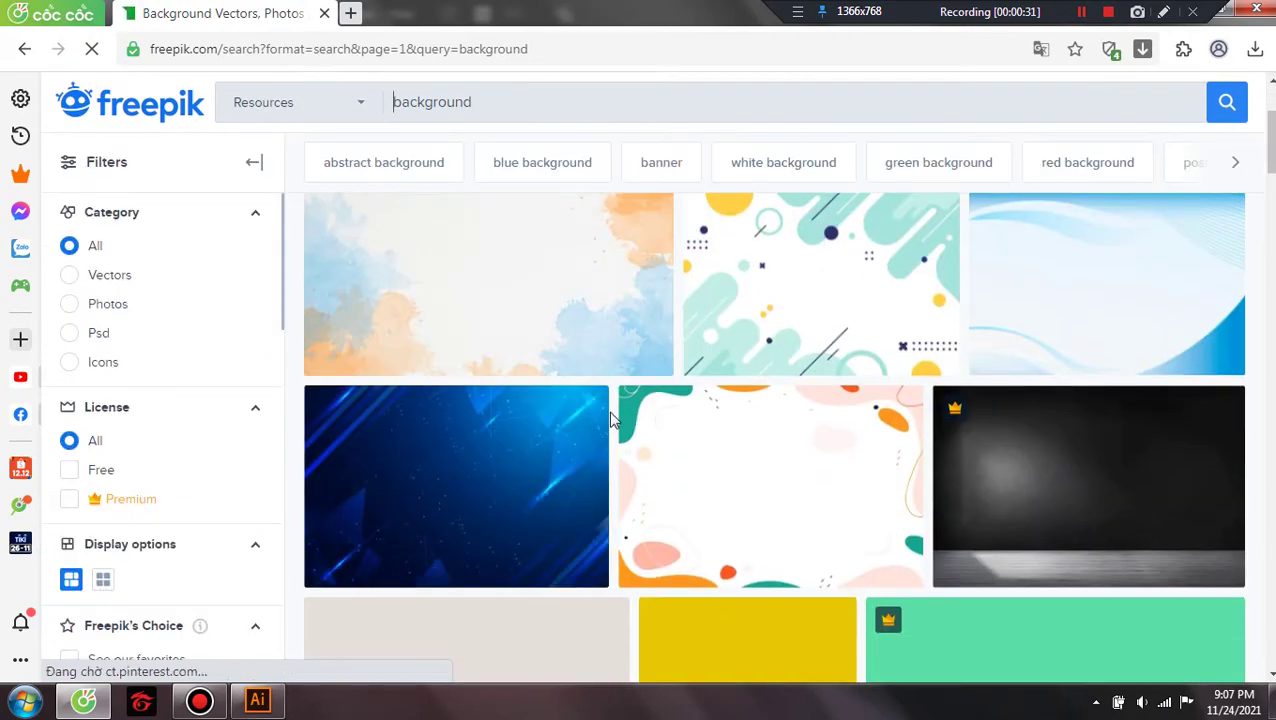
scroll(886, 352, "down", 2)
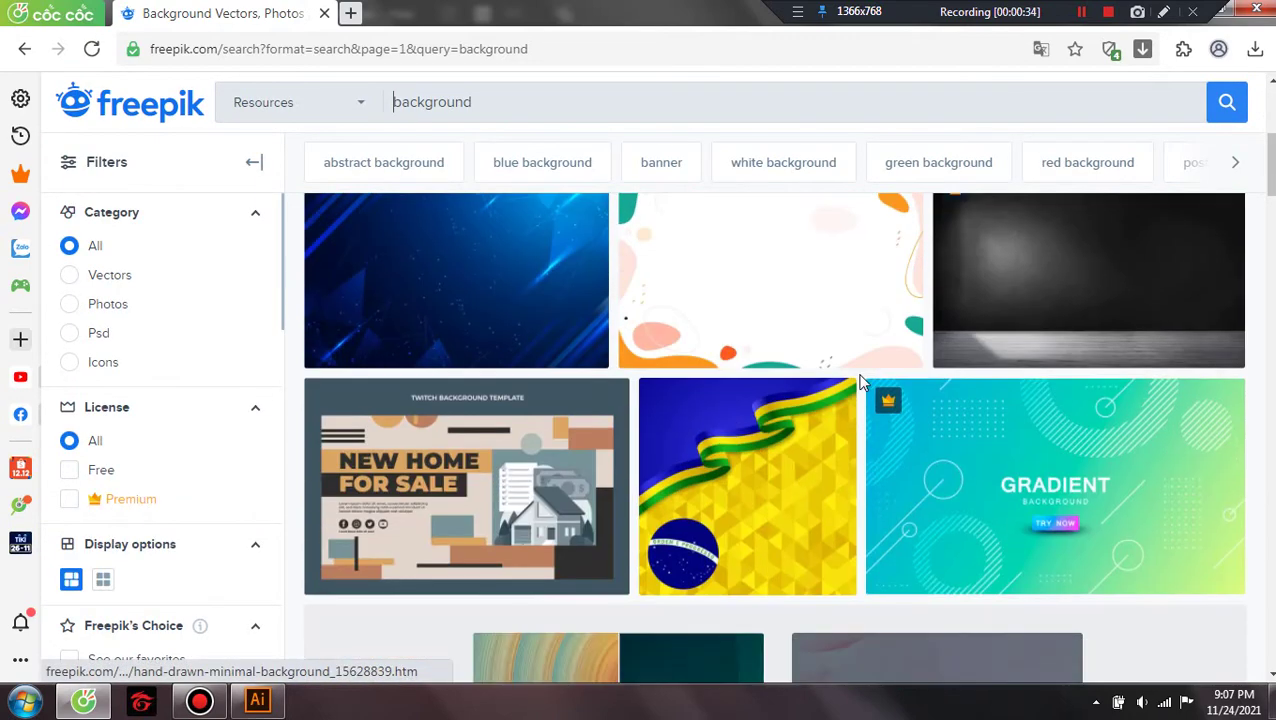
scroll(856, 378, "down", 2)
scroll(858, 380, "down", 2)
scroll(860, 382, "down", 2)
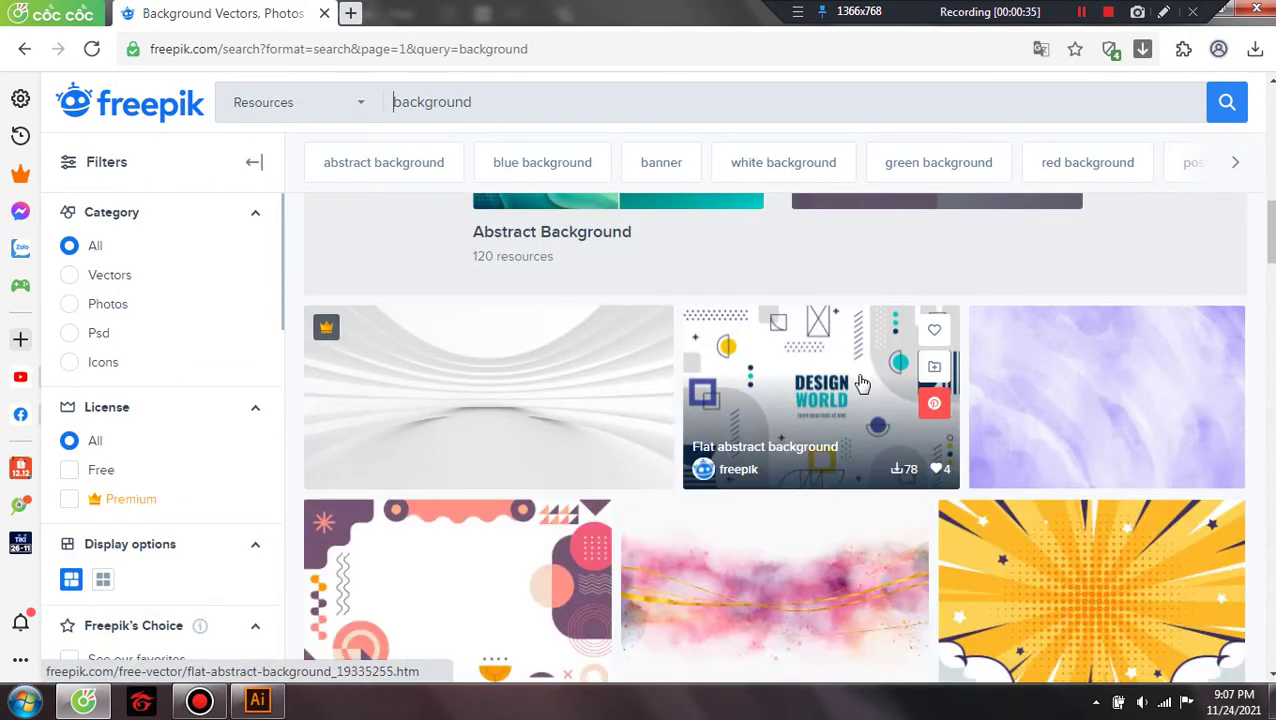
scroll(862, 383, "down", 2)
scroll(862, 383, "down", 2)
scroll(862, 383, "down", 2)
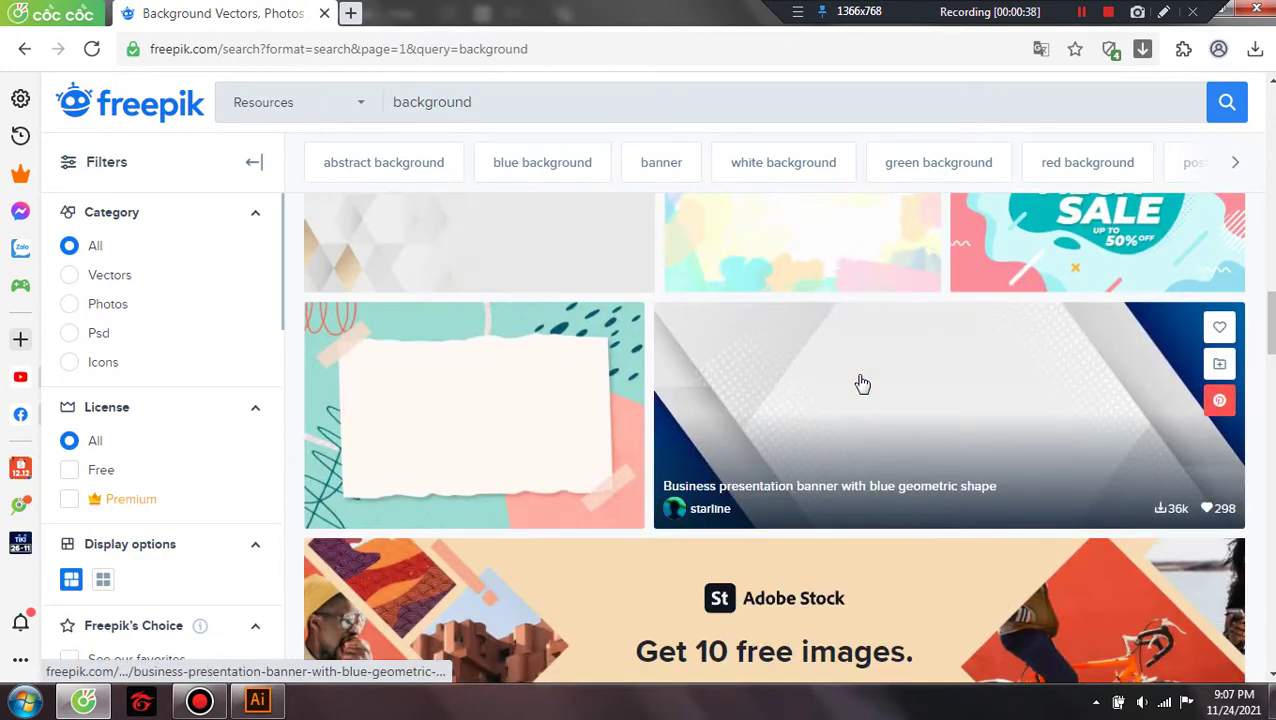
scroll(862, 383, "up", 2)
scroll(858, 381, "down", 2)
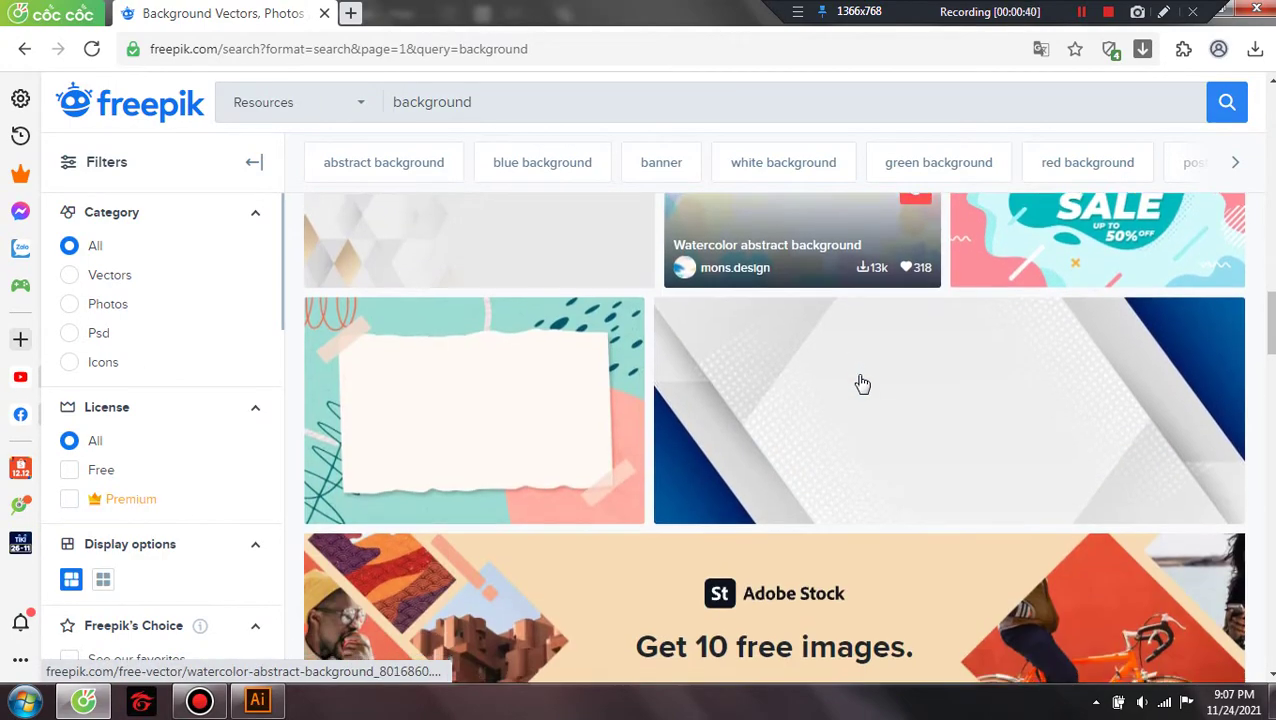
scroll(858, 383, "down", 4)
scroll(860, 382, "down", 1)
scroll(862, 383, "down", 2)
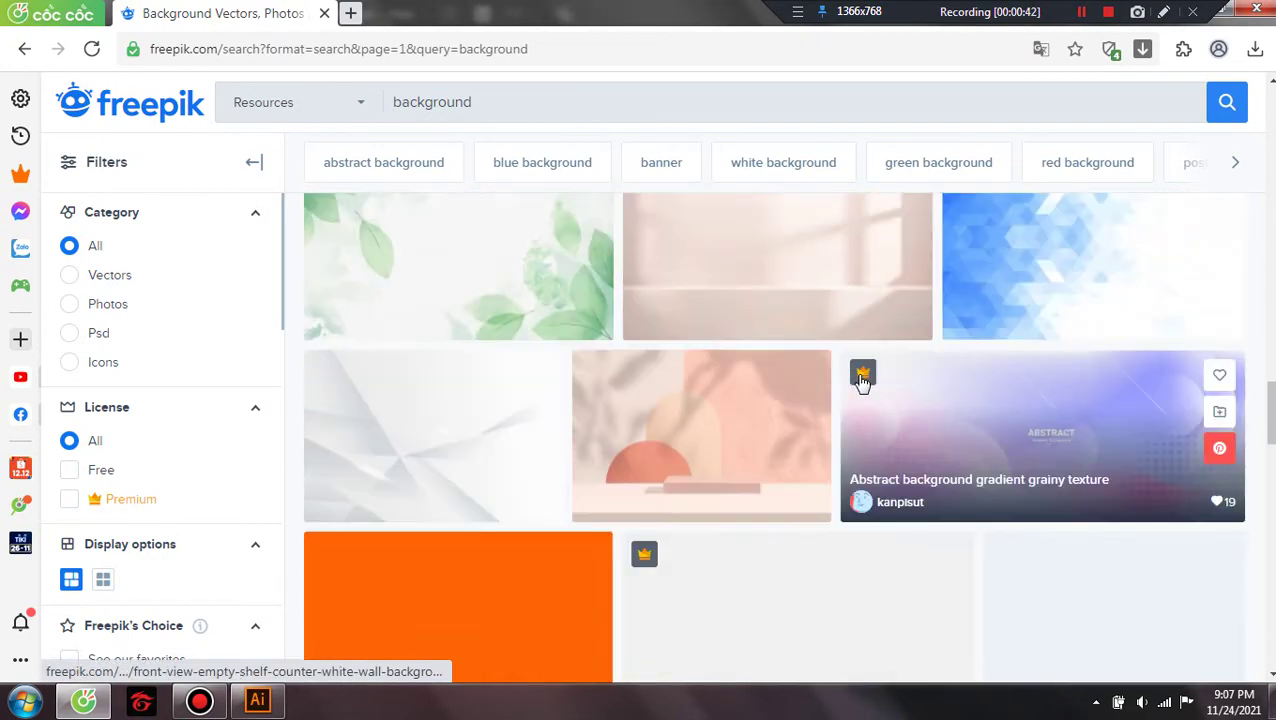
scroll(862, 383, "up", 2)
scroll(865, 384, "down", 4)
scroll(866, 384, "down", 1)
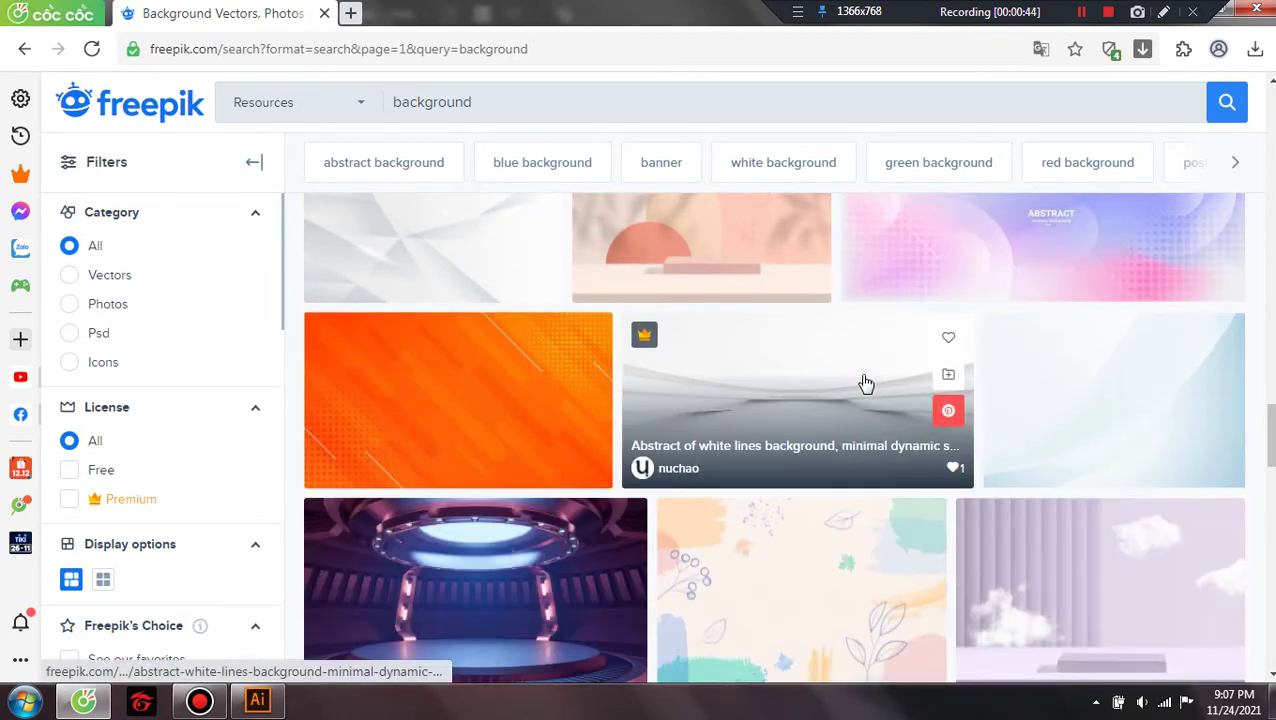
scroll(866, 384, "down", 3)
scroll(866, 384, "down", 3)
scroll(866, 384, "down", 1)
scroll(866, 384, "down", 2)
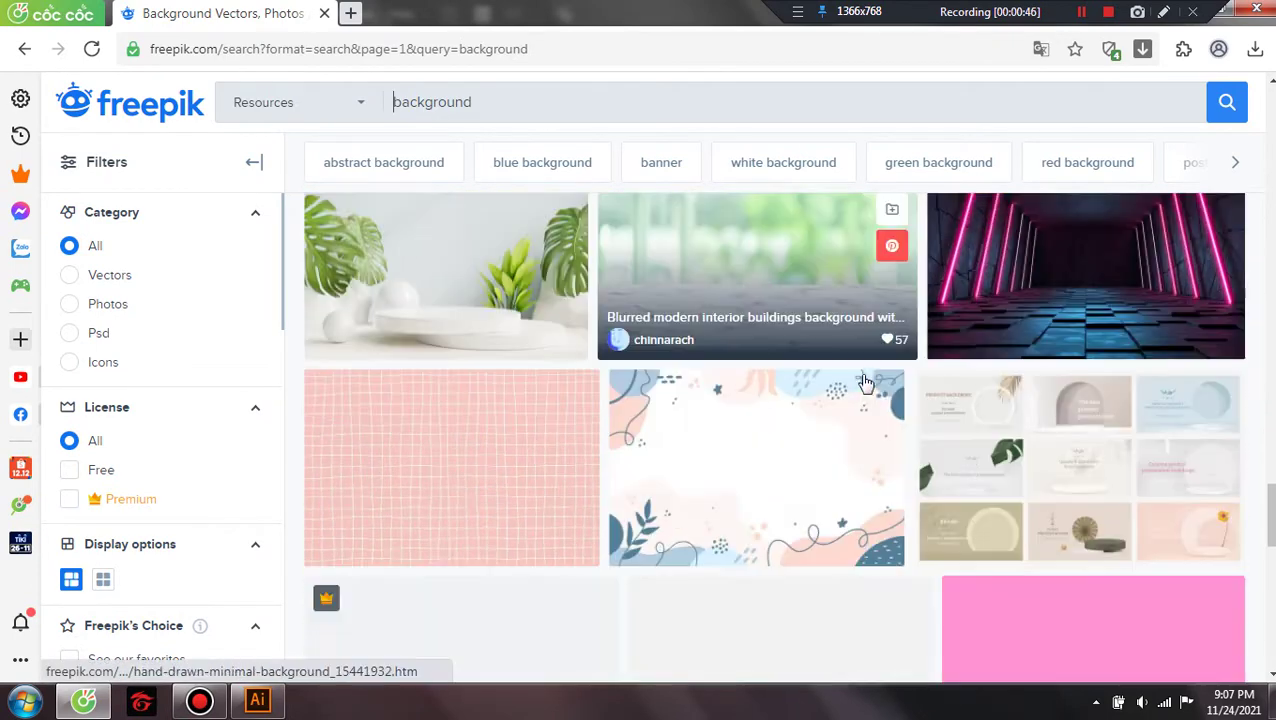
scroll(864, 382, "down", 1)
scroll(863, 380, "down", 2)
scroll(815, 397, "down", 2)
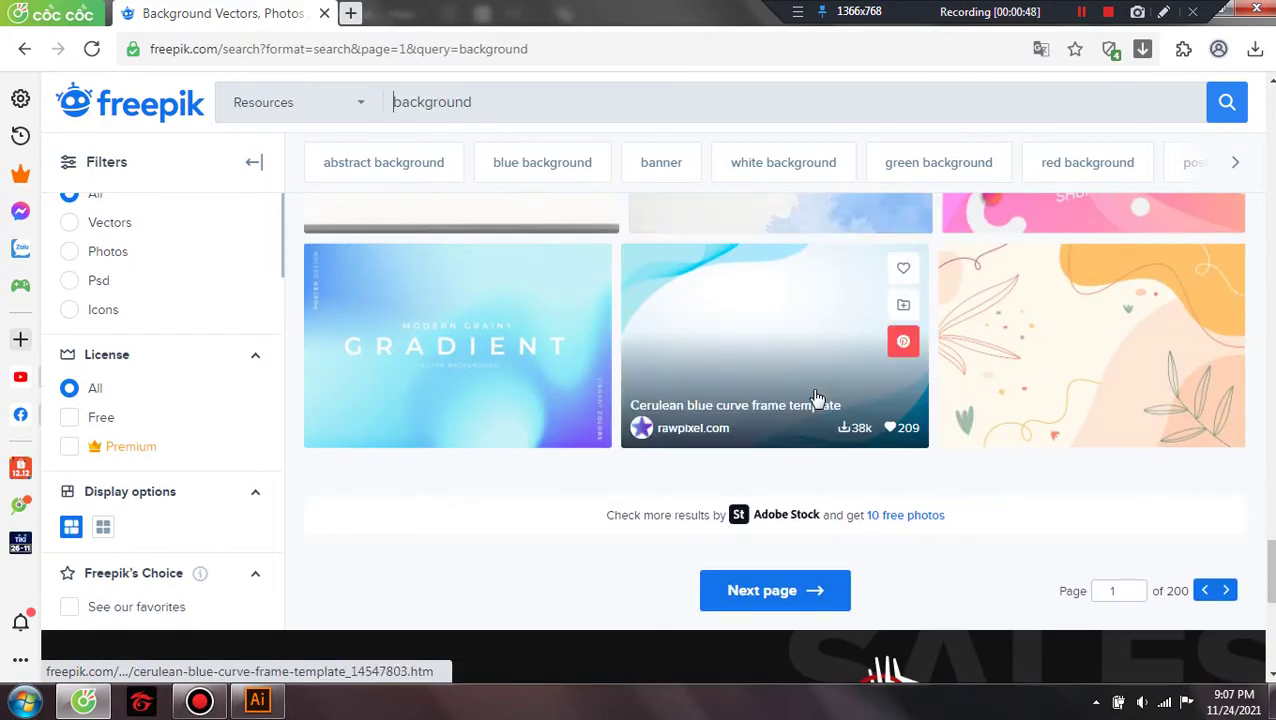
scroll(815, 399, "down", 2)
scroll(817, 399, "up", 5)
scroll(475, 377, "up", 2)
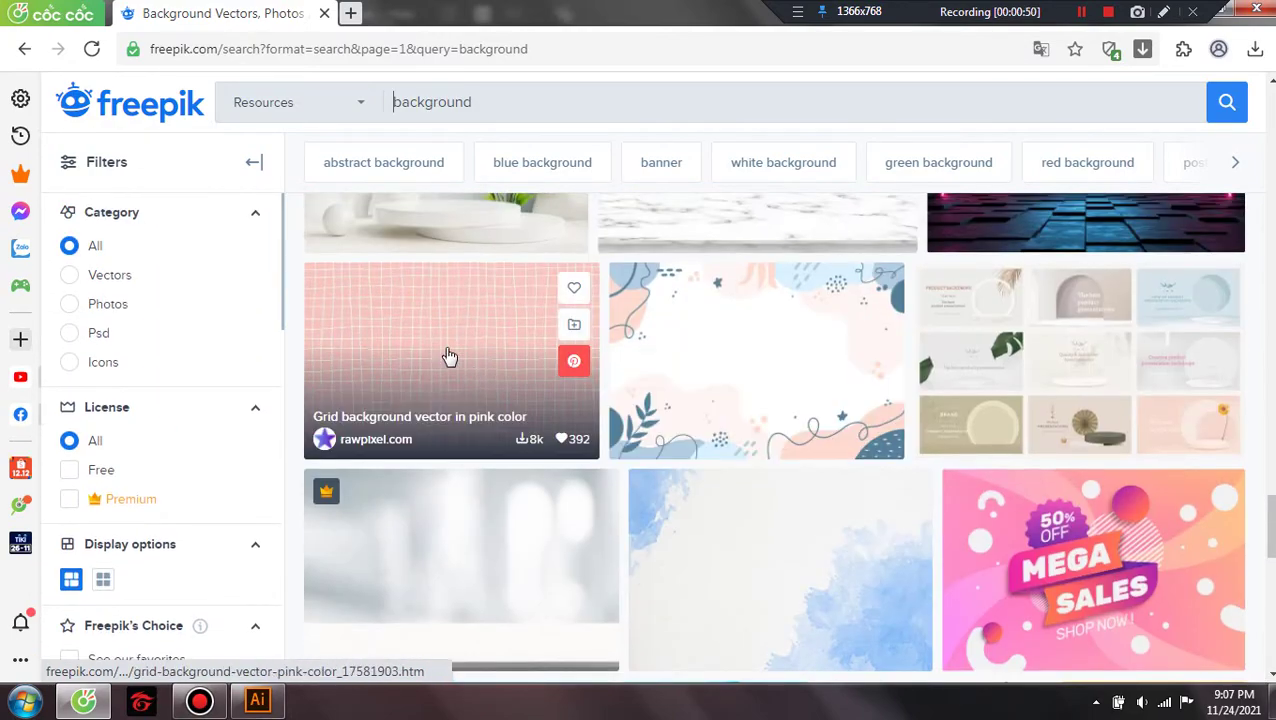
Download the pink grid background as a free download and dismiss the attribution notice
left_click(445, 350)
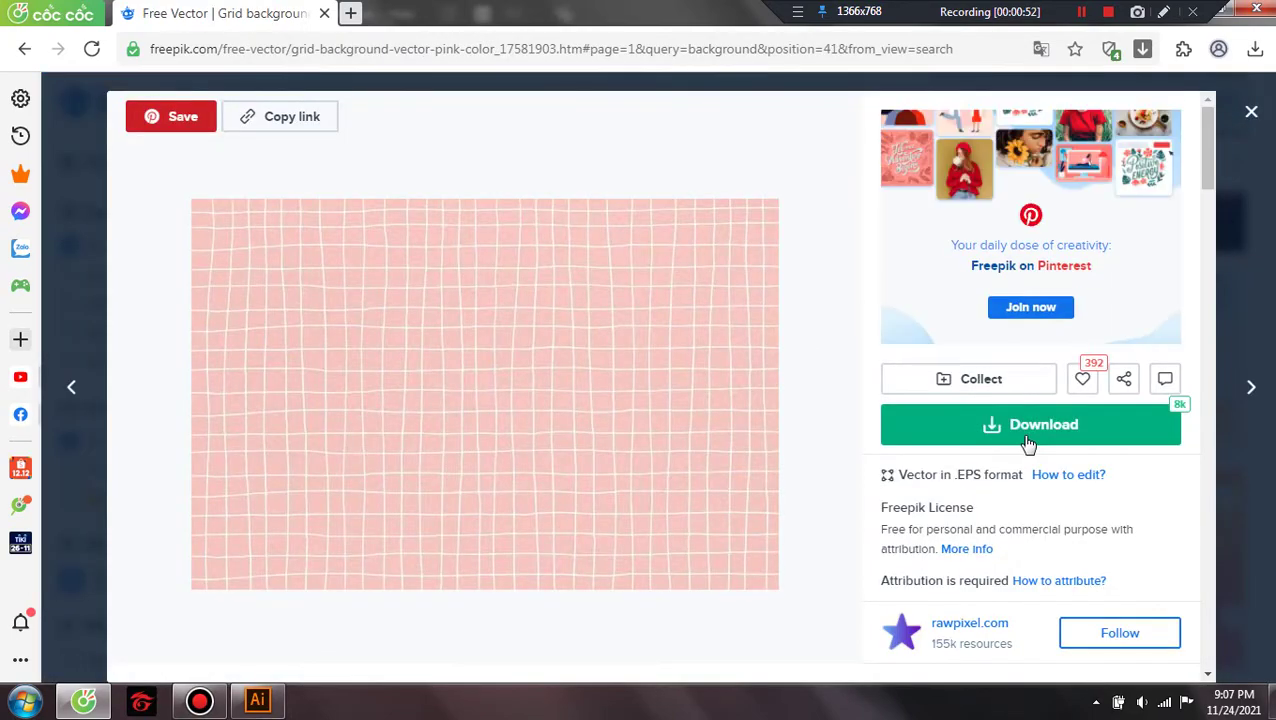
left_click(1016, 443)
scroll(986, 571, "down", 2)
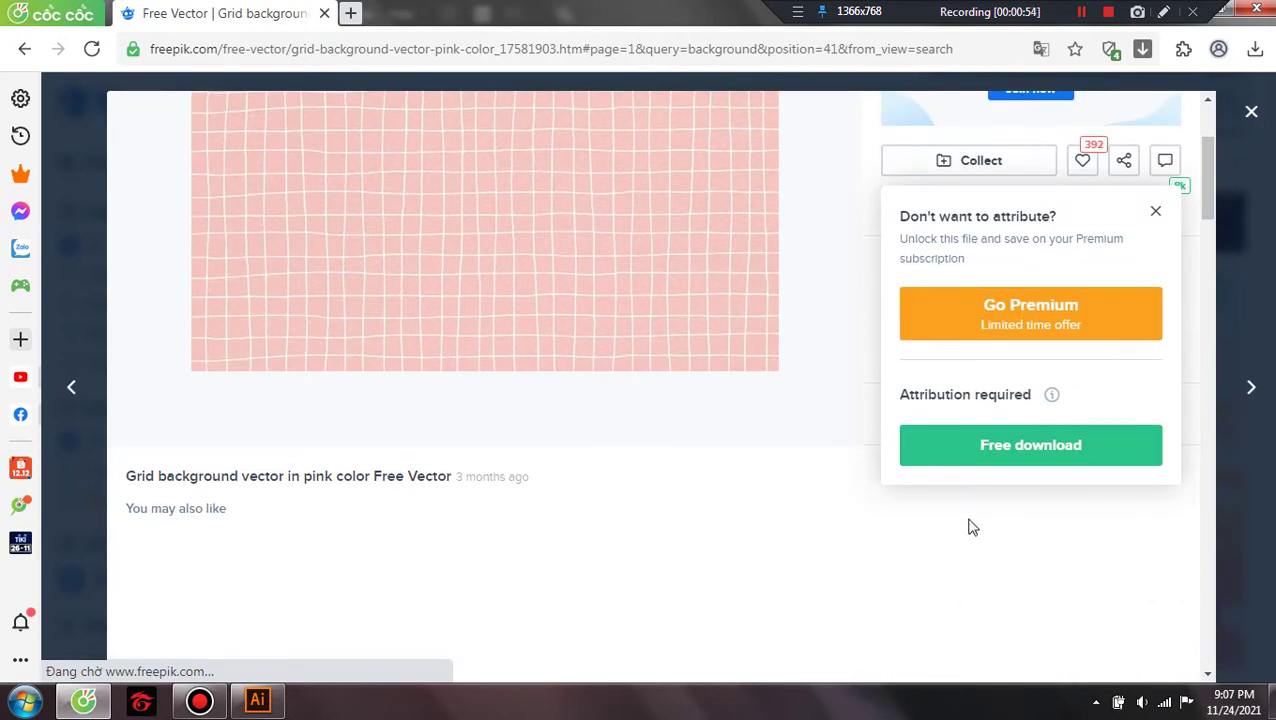
left_click(983, 450)
scroll(520, 458, "down", 2)
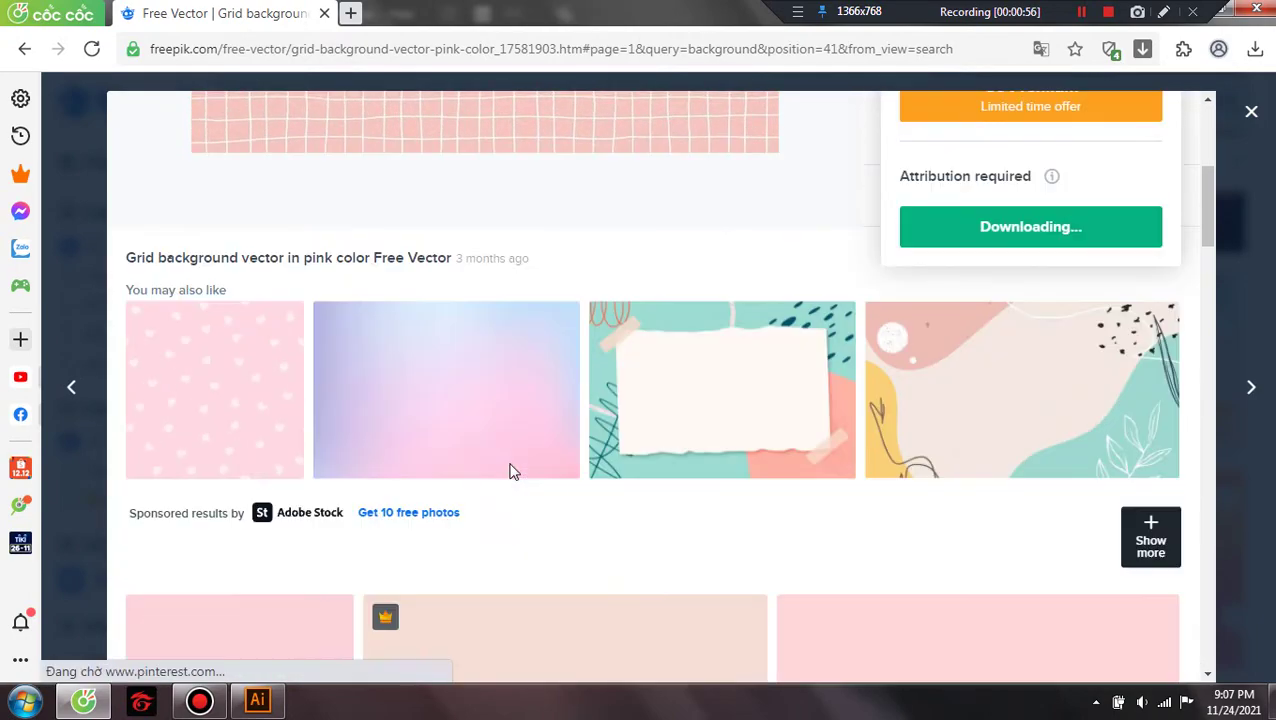
scroll(513, 470, "down", 4)
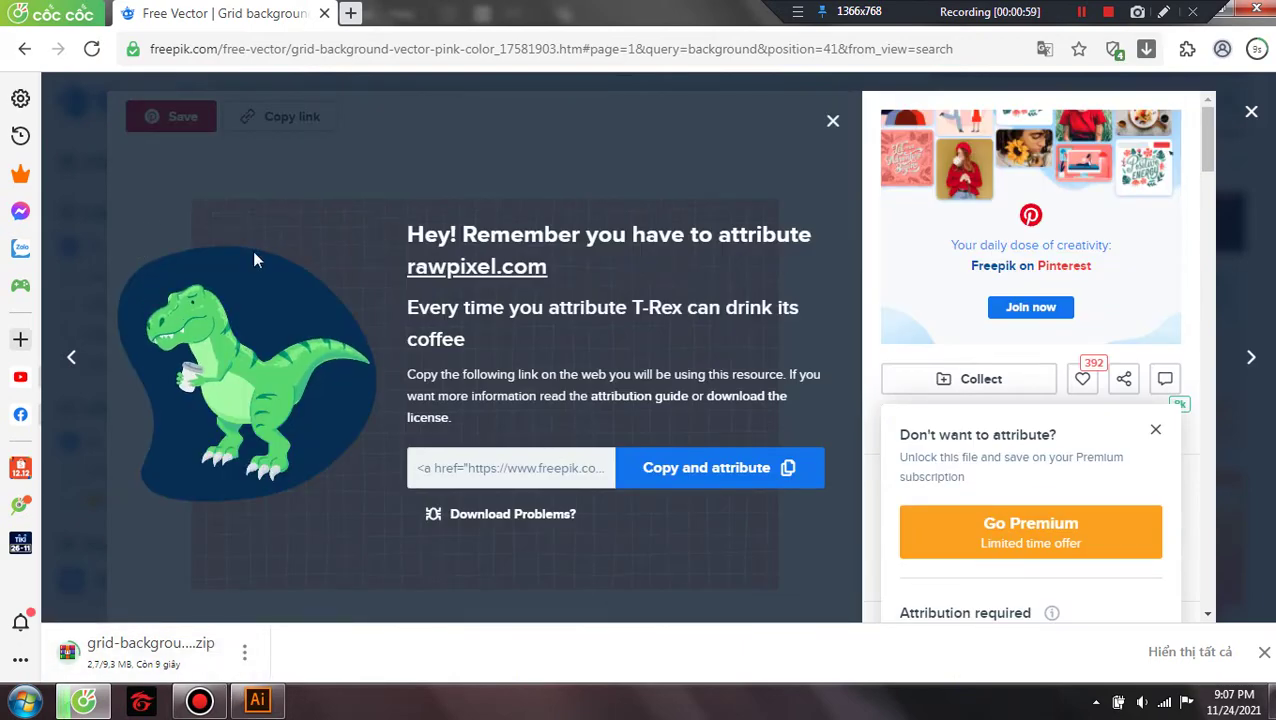
left_click(20, 57)
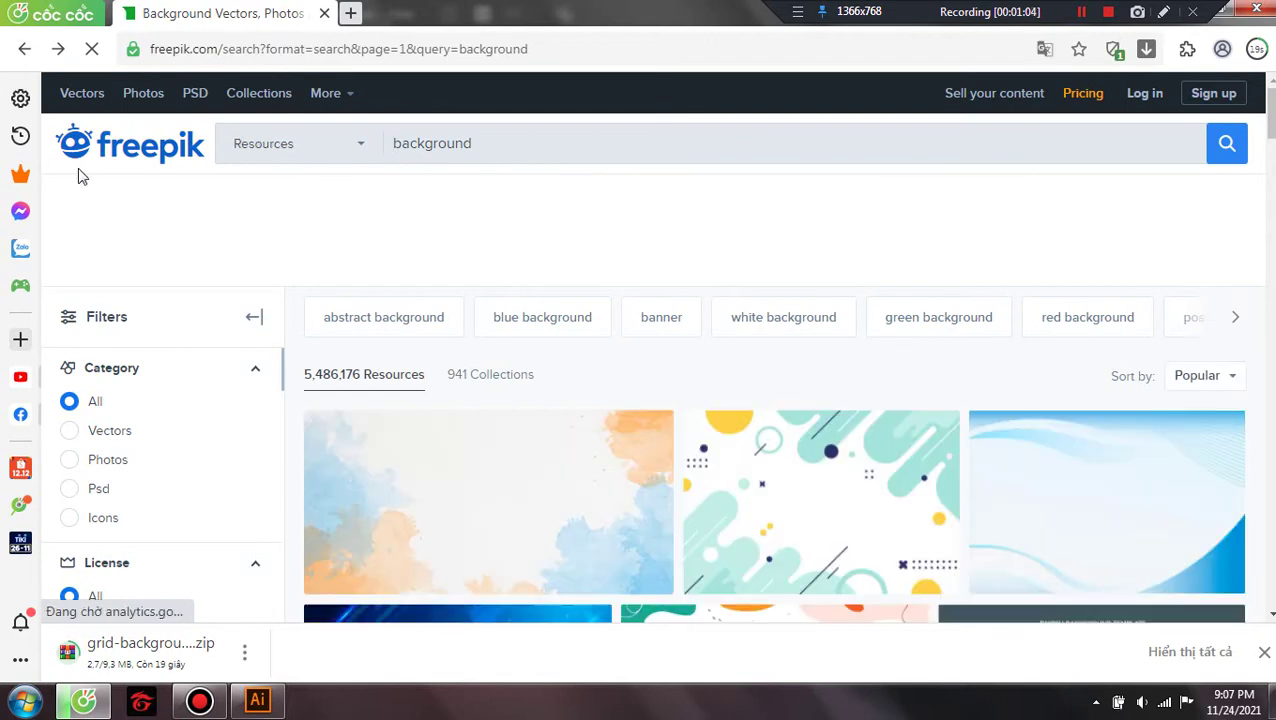
Search Freepik for gift box images and browse to the golden-ribbon 3D box
double_click(576, 148)
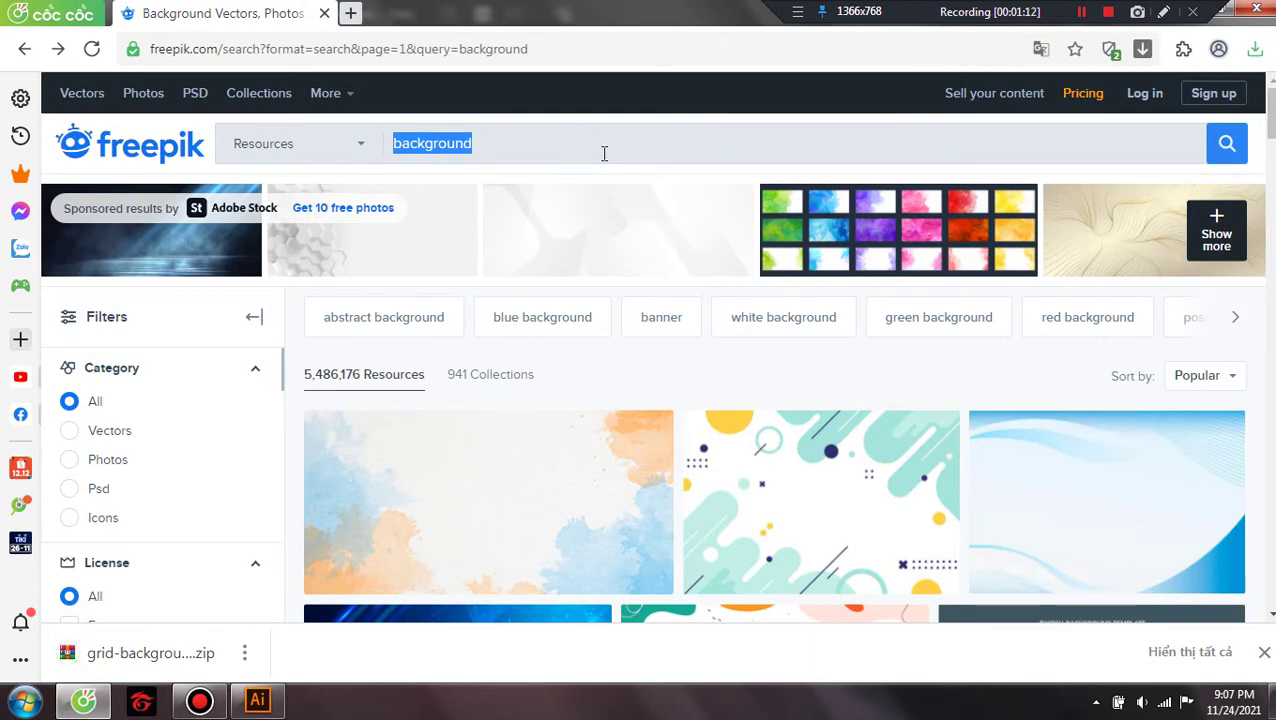
type("gl")
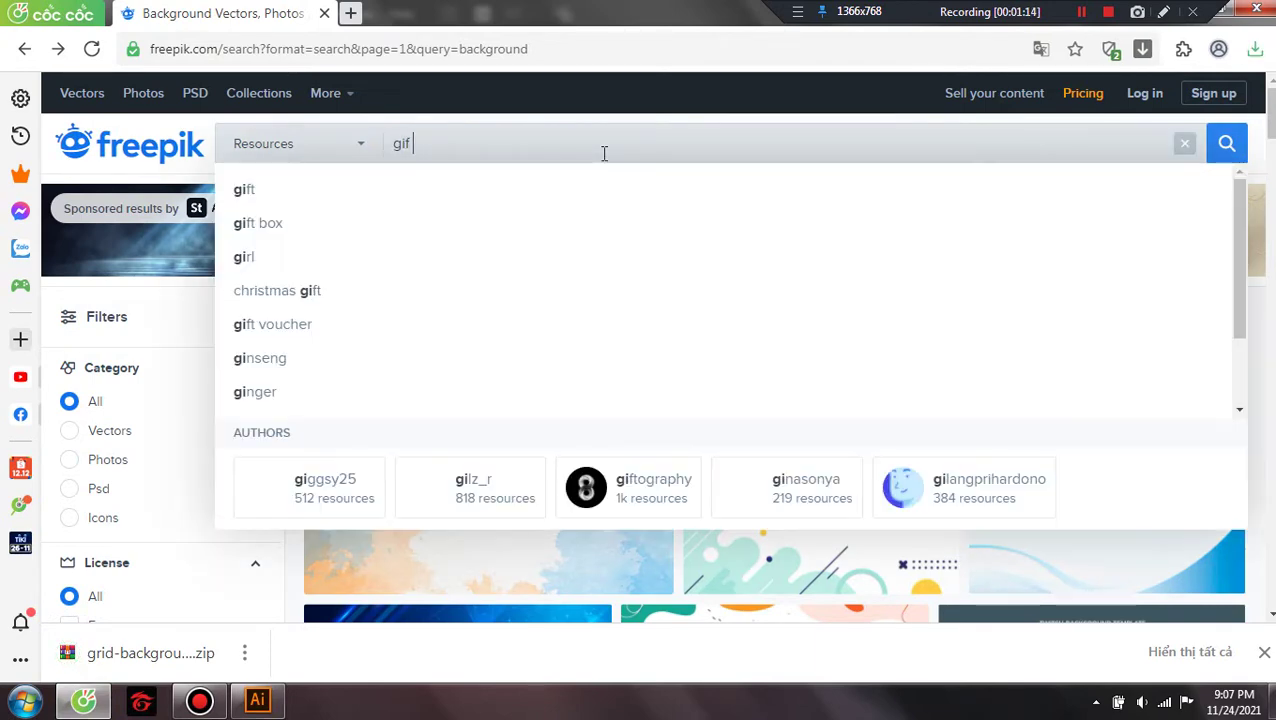
type(" box")
key("Return")
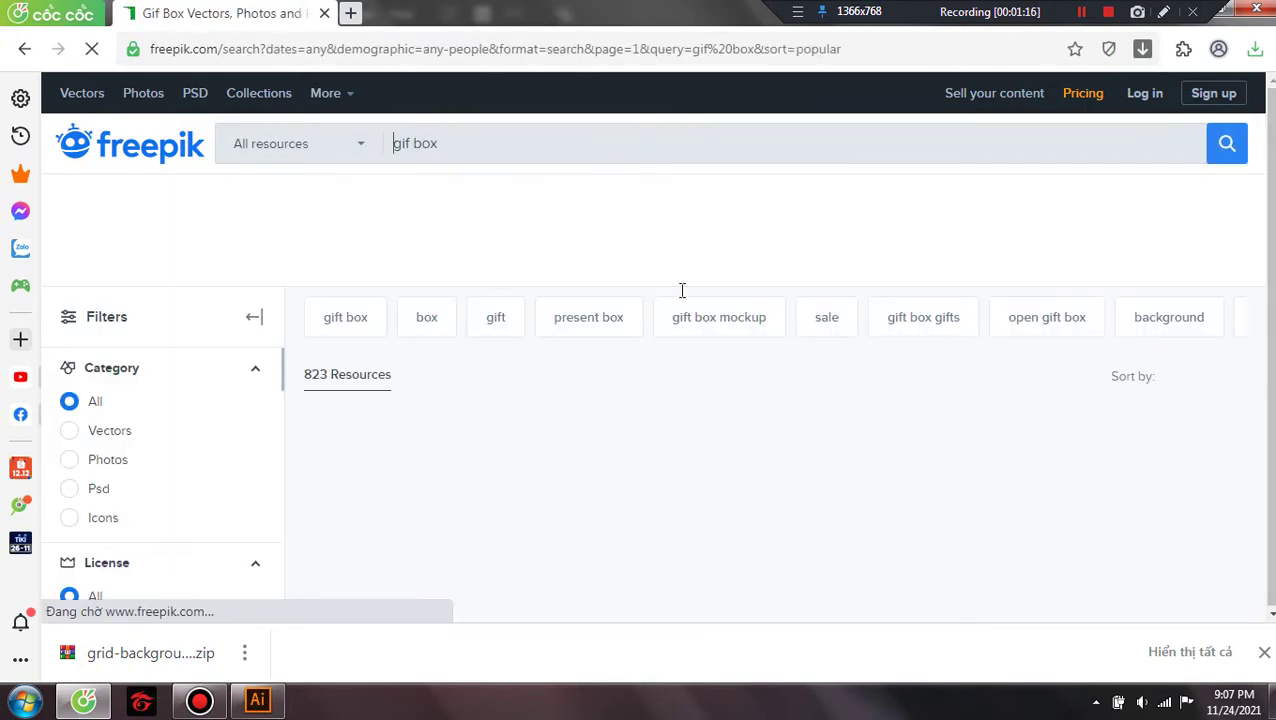
scroll(698, 519, "down", 1)
scroll(698, 519, "down", 1)
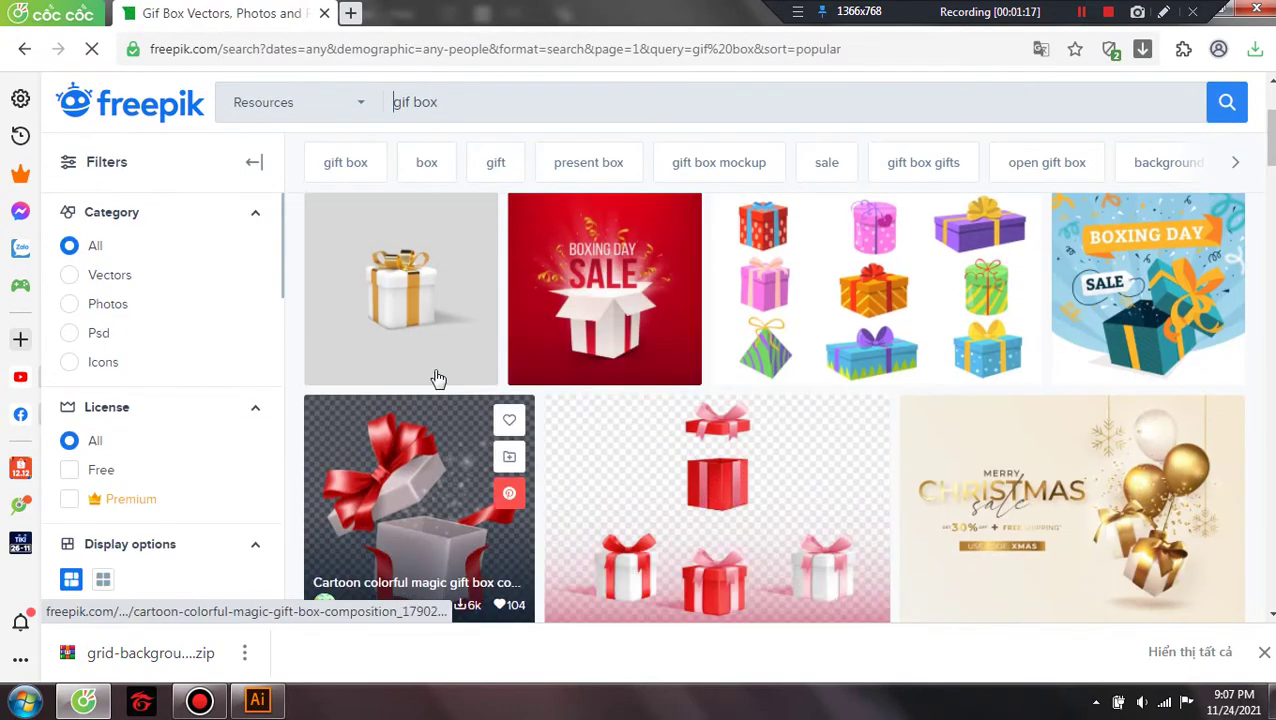
scroll(541, 413, "down", 2)
scroll(561, 413, "down", 3)
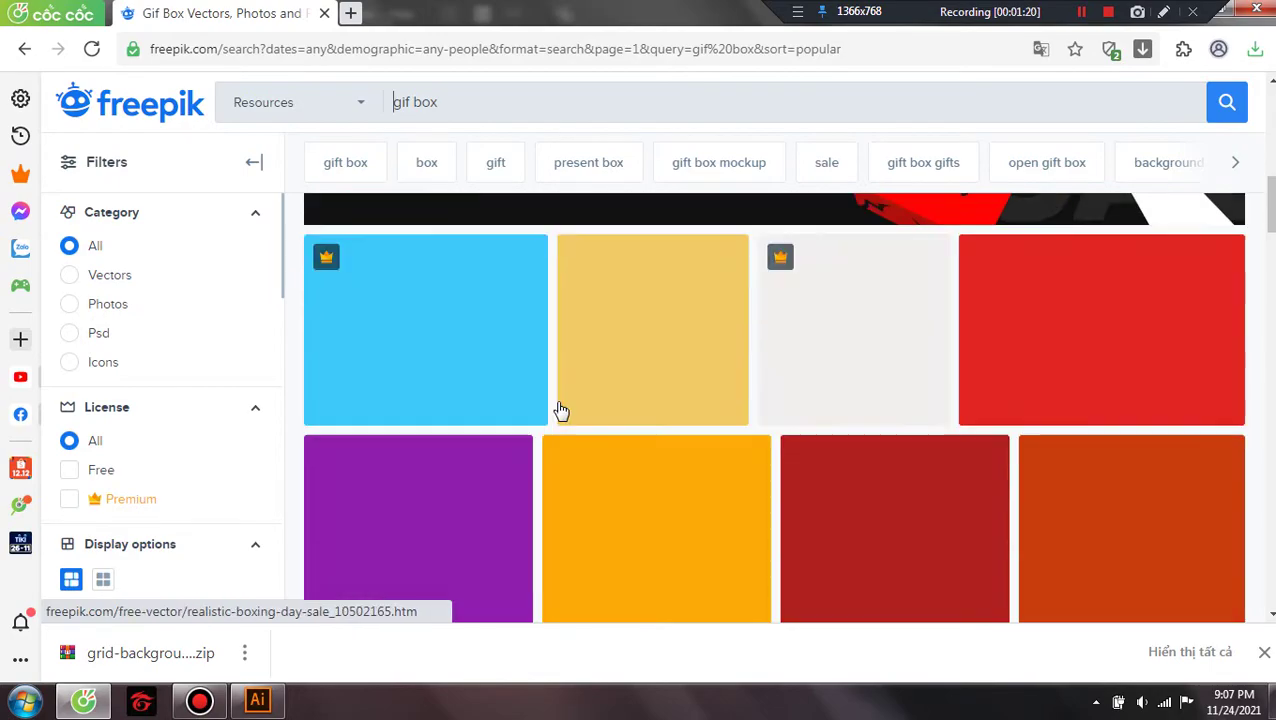
scroll(557, 408, "up", 8)
scroll(561, 400, "down", 2)
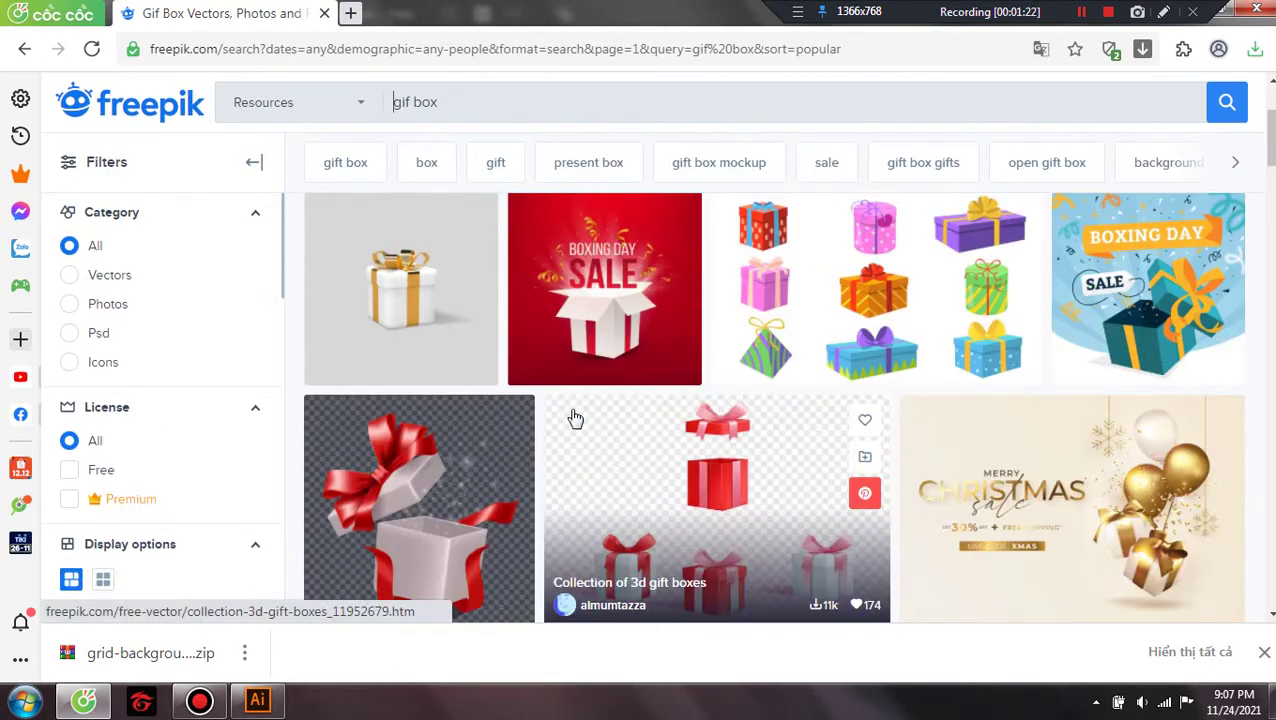
scroll(561, 400, "down", 2)
scroll(560, 397, "down", 4)
scroll(560, 397, "down", 2)
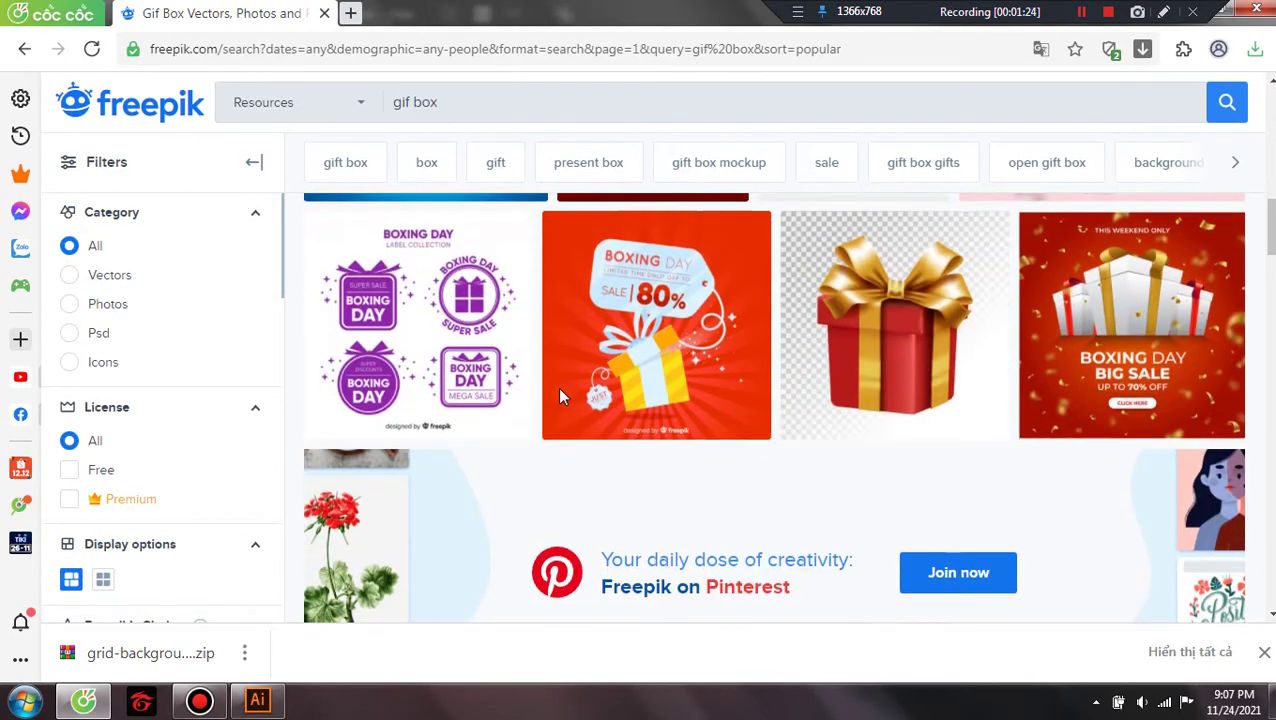
scroll(560, 397, "down", 2)
scroll(560, 397, "down", 2)
scroll(561, 397, "down", 2)
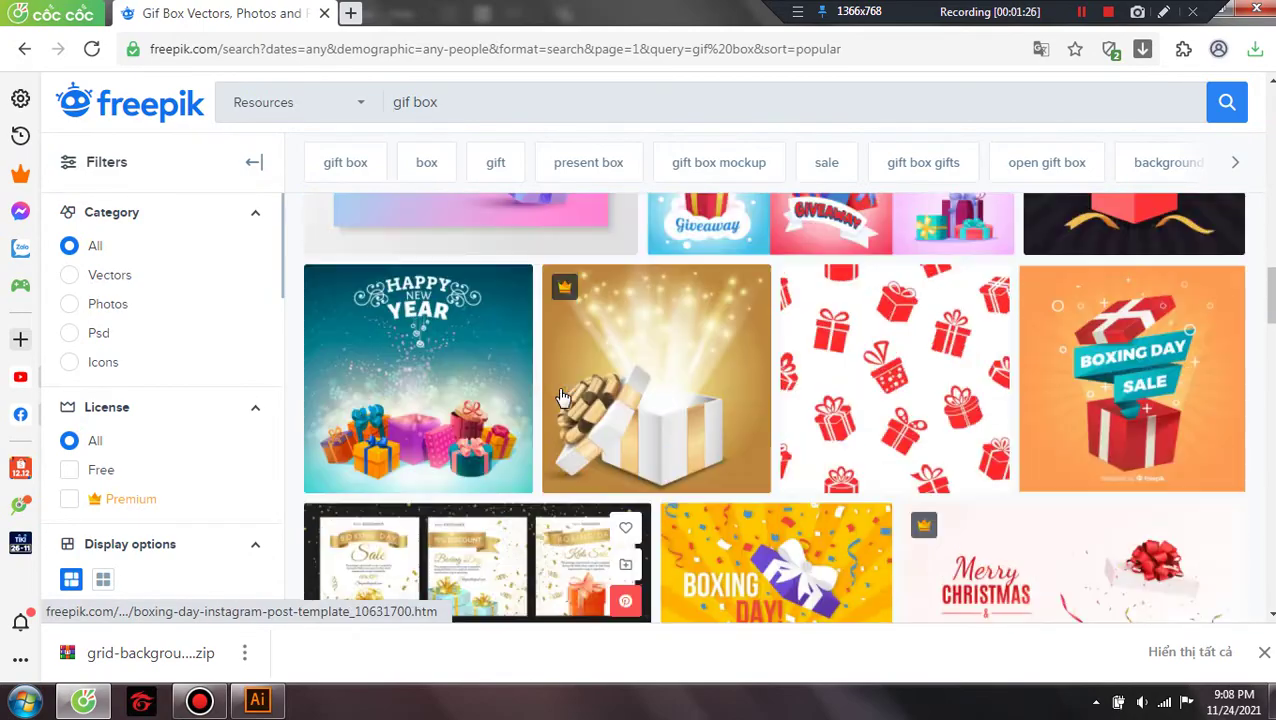
scroll(561, 397, "up", 2)
scroll(561, 397, "down", 4)
scroll(561, 397, "down", 2)
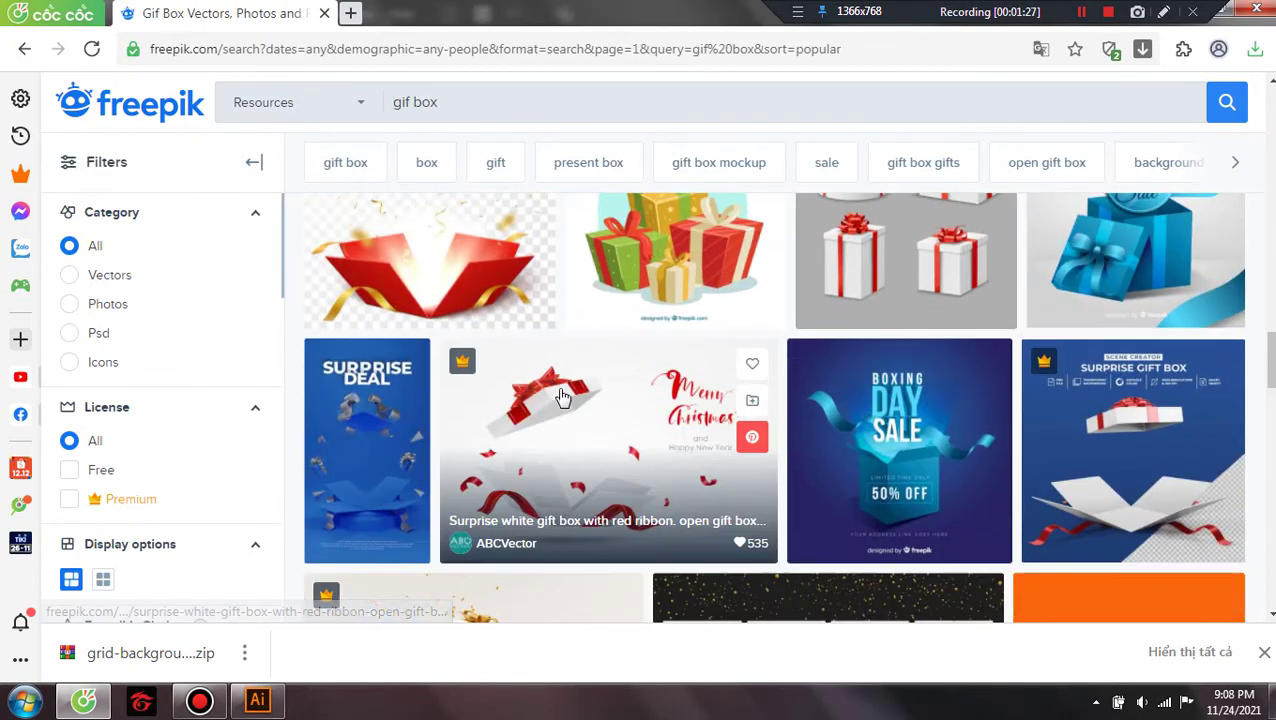
scroll(570, 398, "down", 4)
scroll(574, 398, "down", 2)
scroll(730, 400, "down", 2)
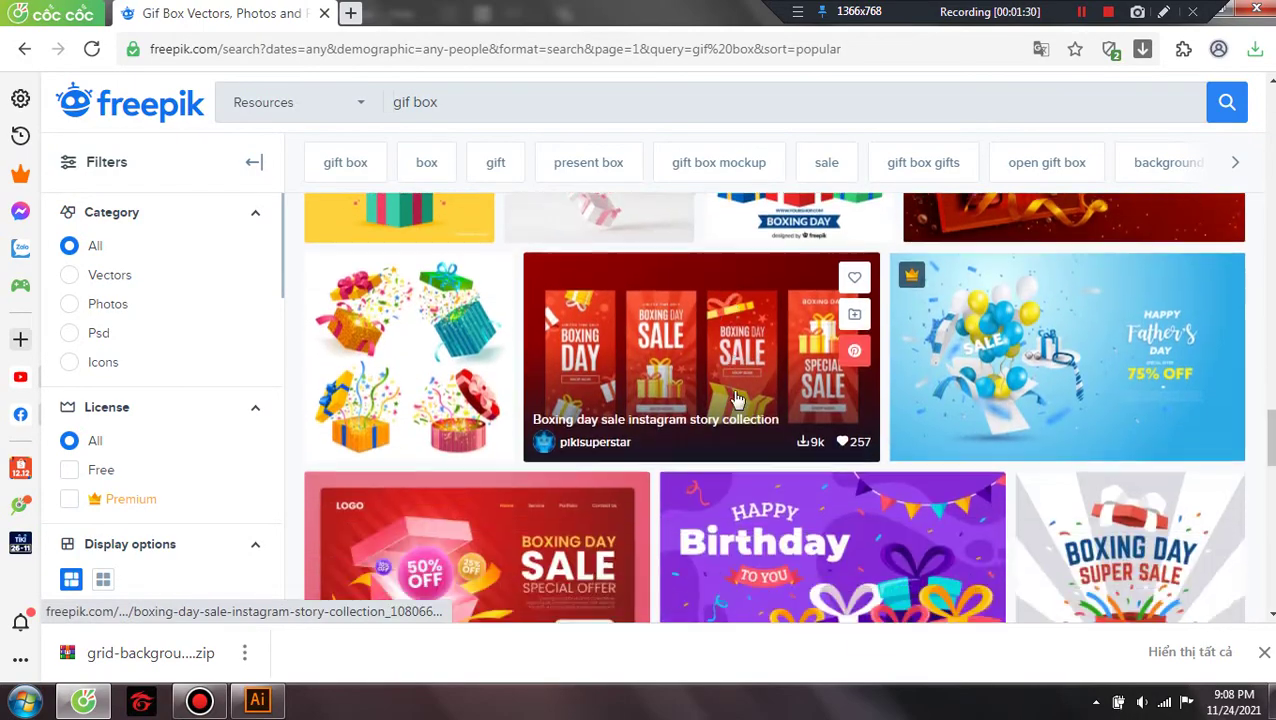
scroll(735, 400, "down", 2)
scroll(737, 400, "down", 2)
scroll(737, 400, "down", 3)
scroll(737, 400, "down", 2)
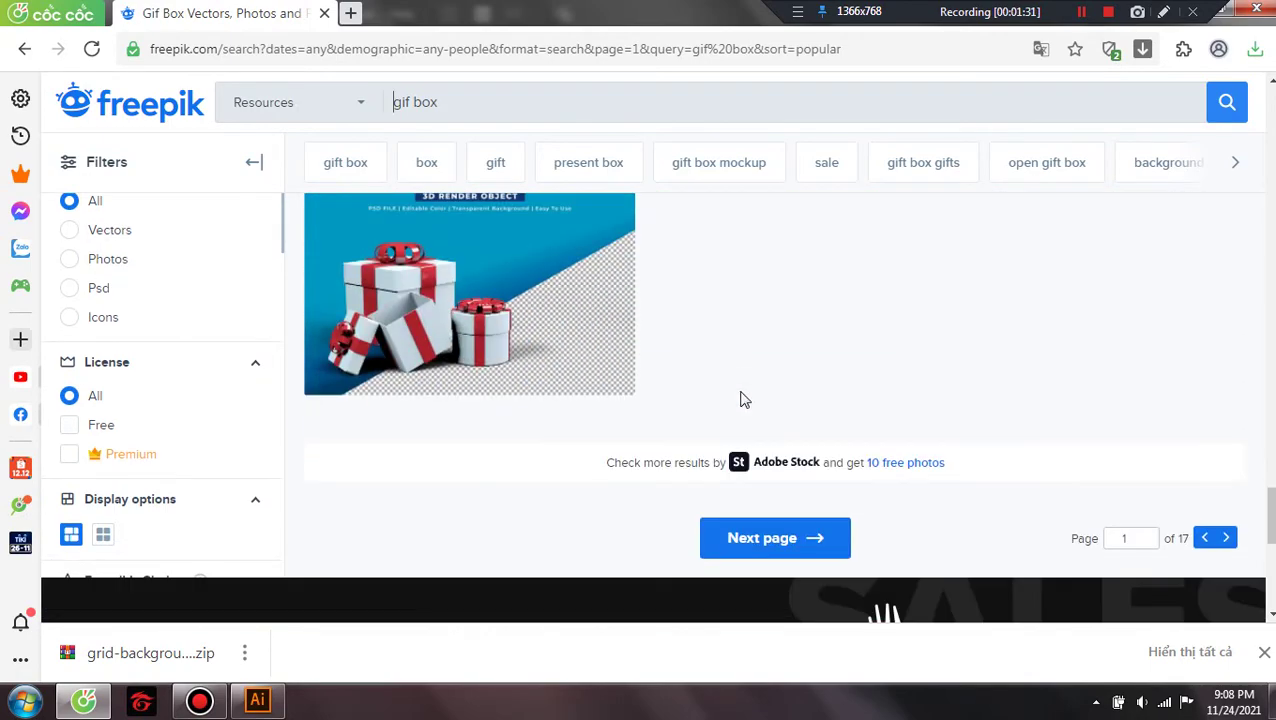
scroll(740, 400, "up", 10)
scroll(743, 400, "up", 2)
scroll(743, 400, "up", 3)
scroll(561, 470, "up", 3)
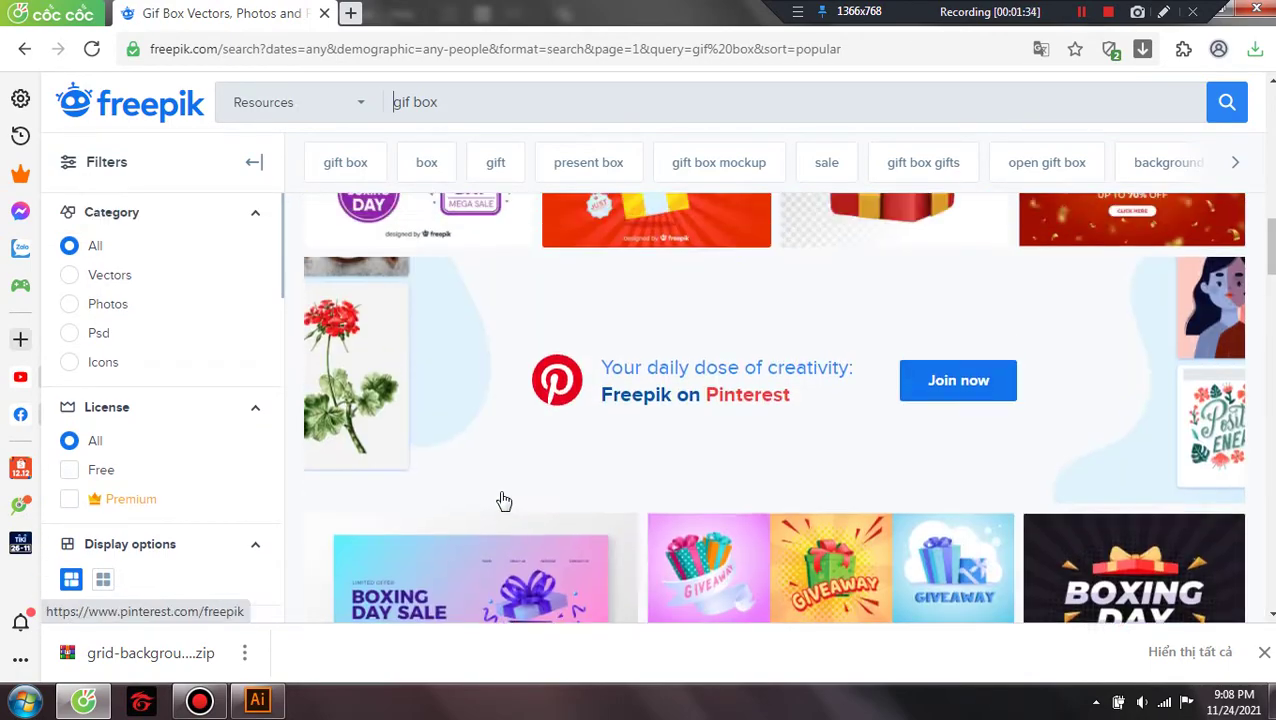
scroll(501, 501, "up", 3)
scroll(456, 433, "up", 2)
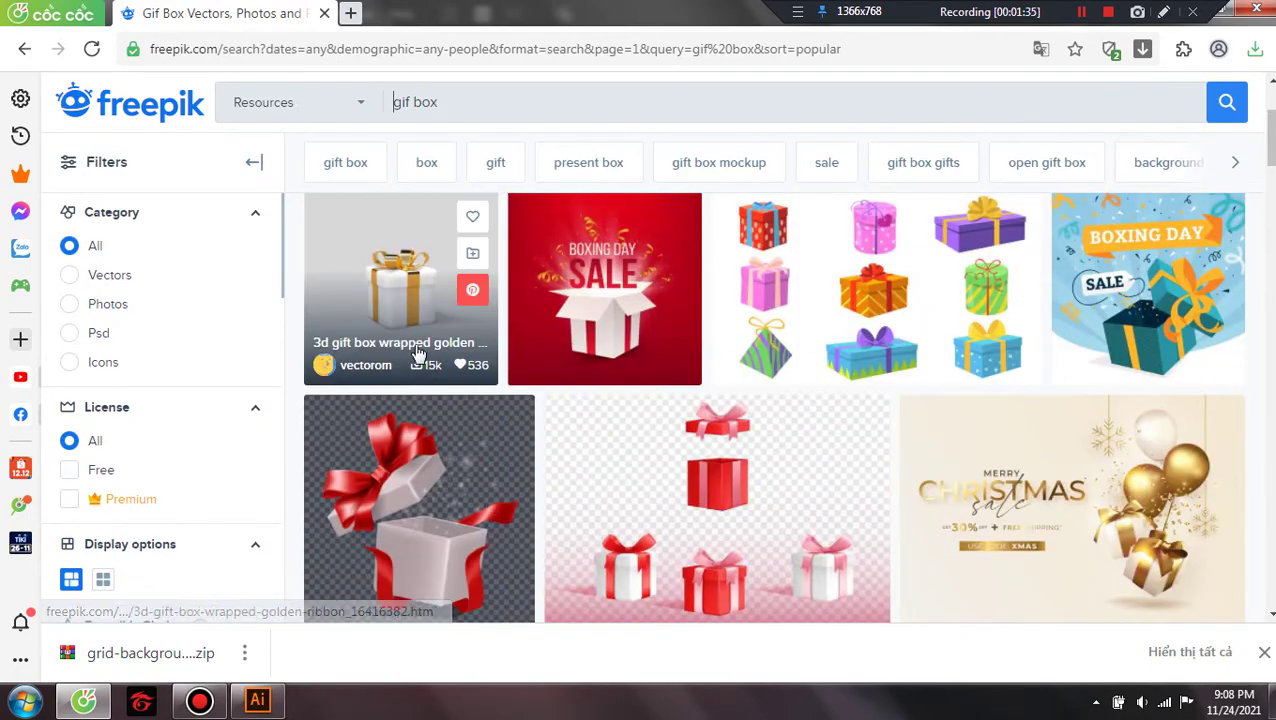
Download the 3D gift box with golden ribbon as a free download with attribution
left_click(424, 290)
scroll(565, 483, "down", 2)
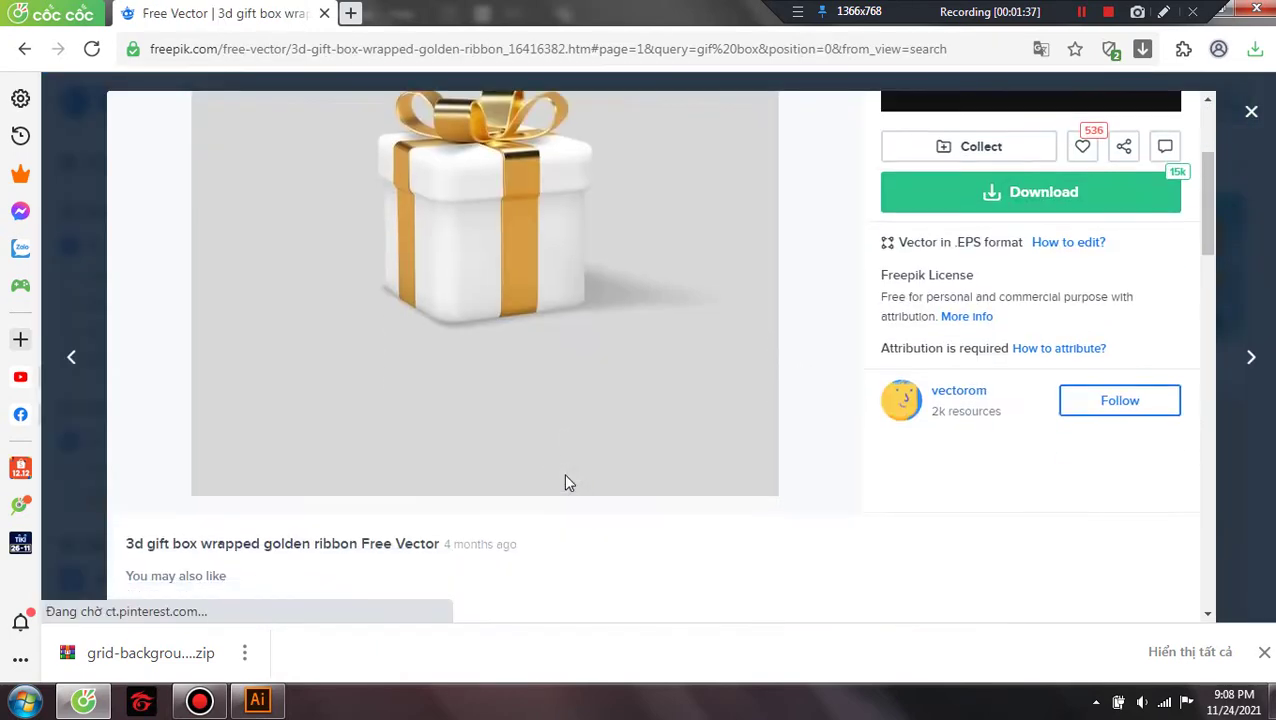
scroll(565, 483, "down", 3)
scroll(570, 476, "up", 3)
scroll(573, 474, "up", 2)
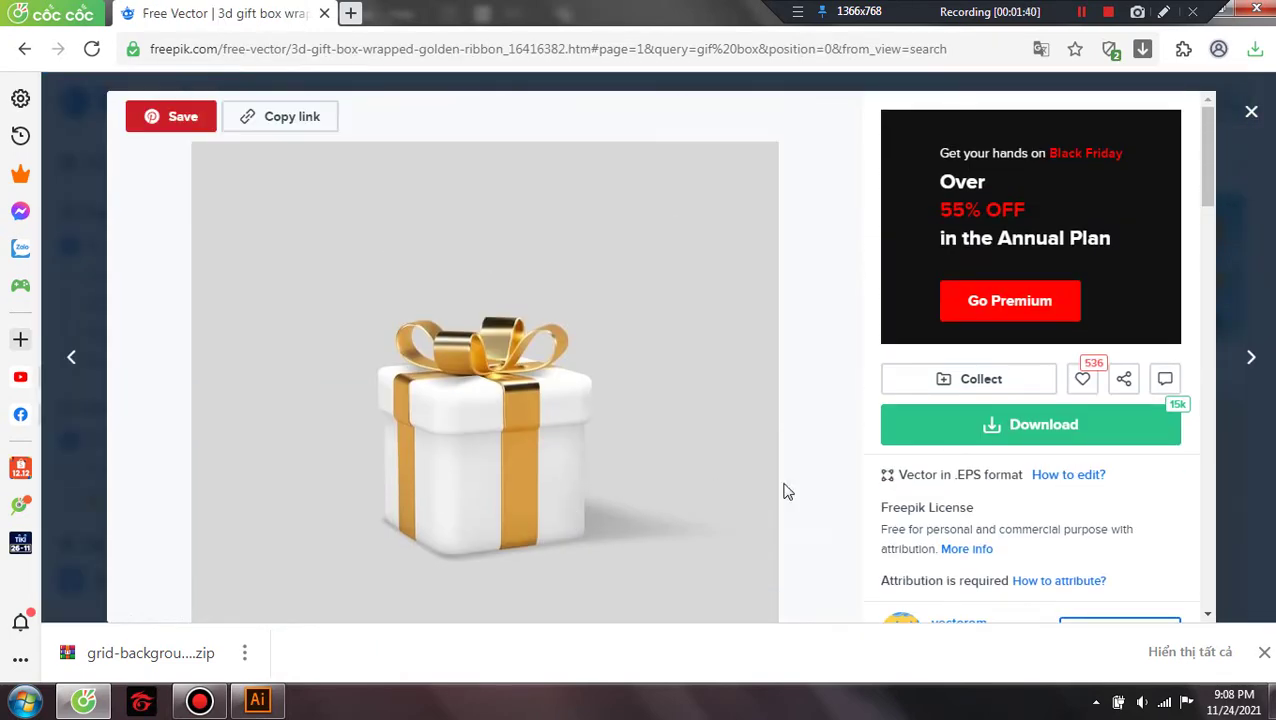
left_click(963, 438)
scroll(700, 490, "down", 2)
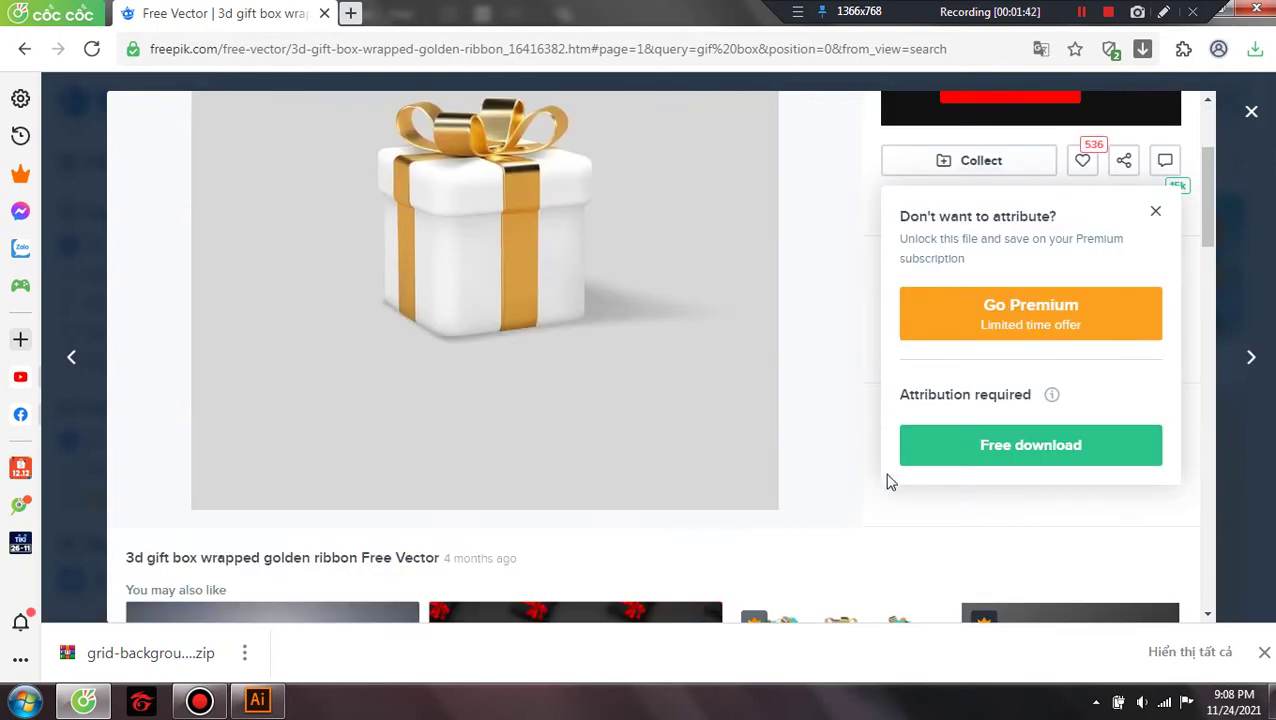
left_click(1031, 445)
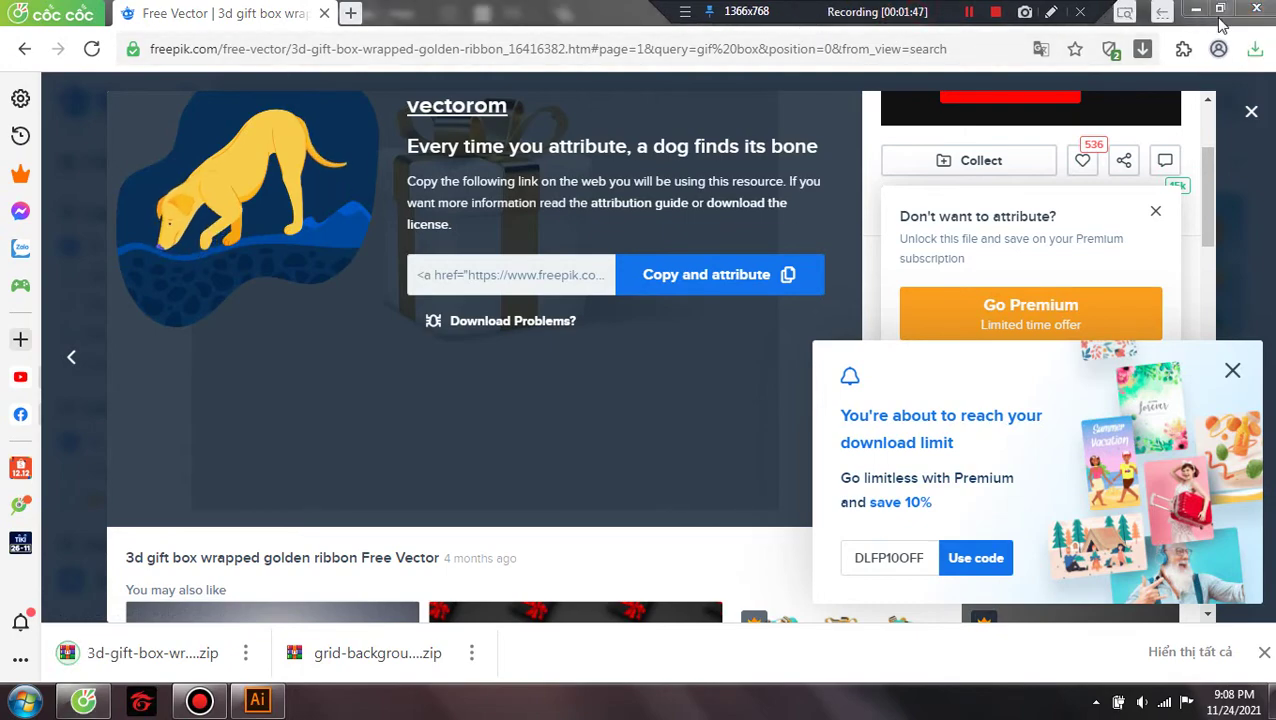
Minimize the browser and Illustrator and open Downloads with both archives
left_click(1197, 9)
left_click(1197, 9)
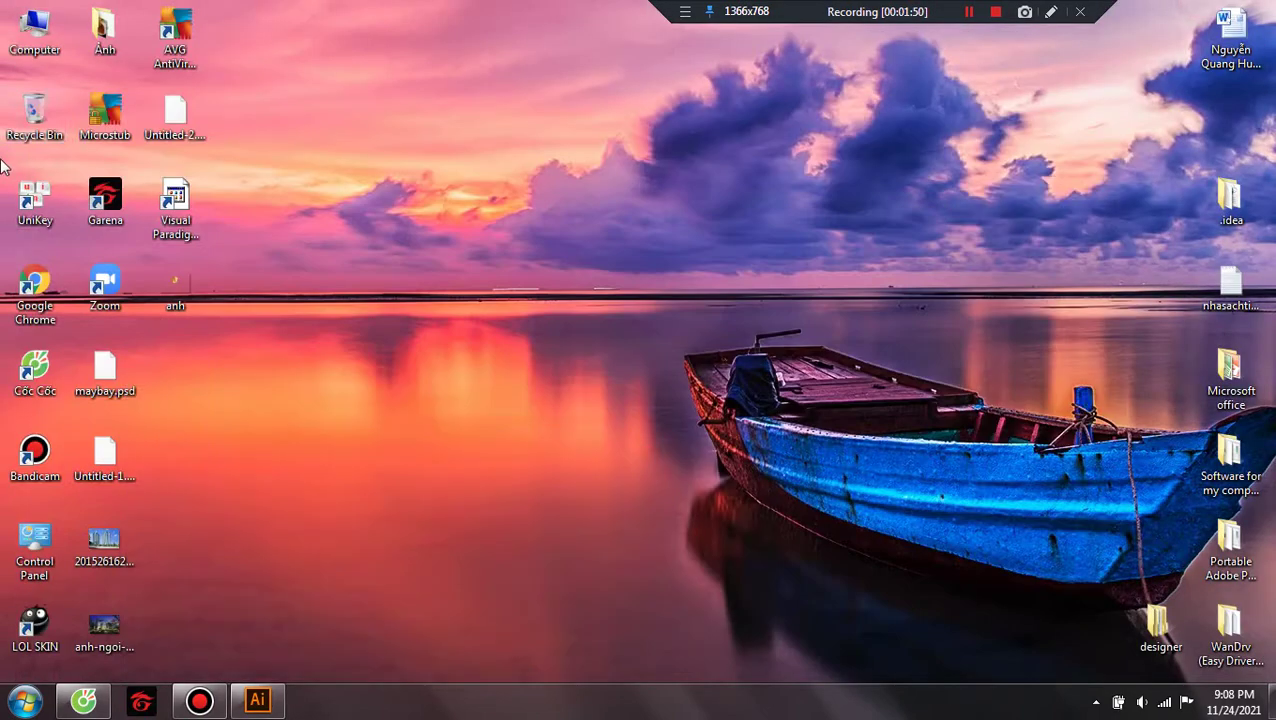
double_click(35, 40)
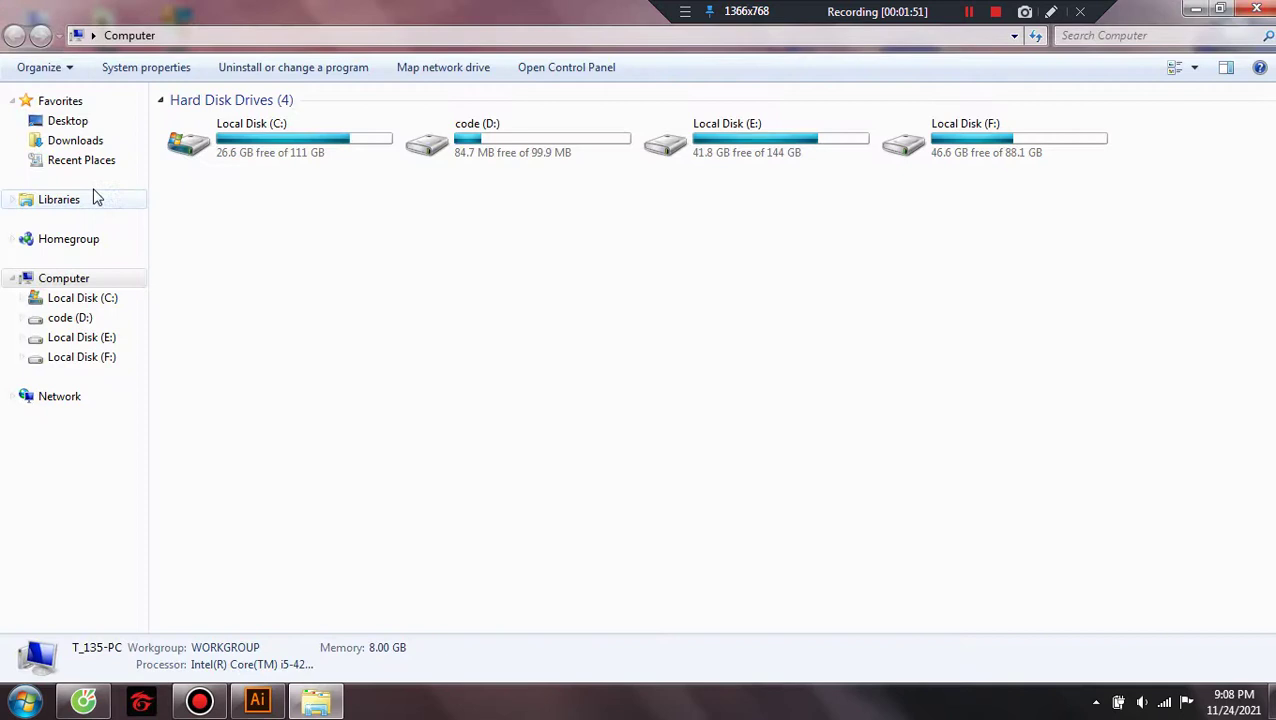
left_click(75, 140)
left_click_drag(801, 215, 648, 528)
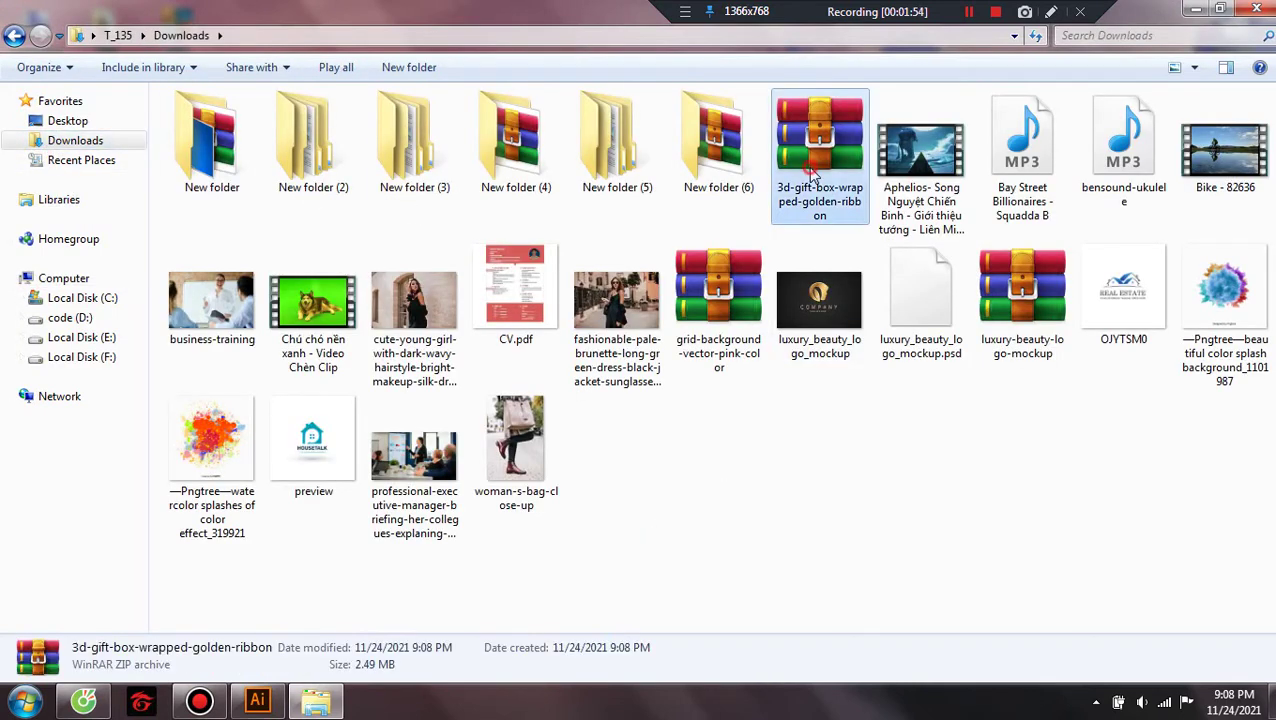
left_click_drag(768, 197, 592, 478)
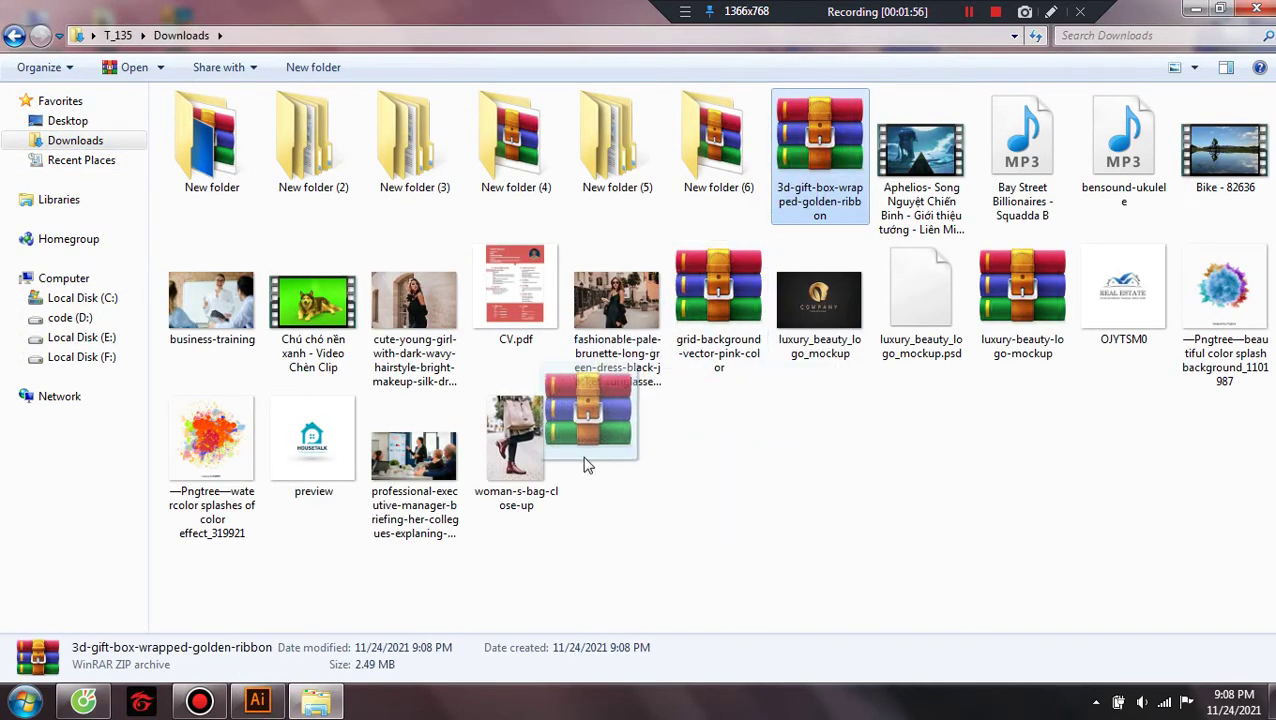
left_click(736, 276)
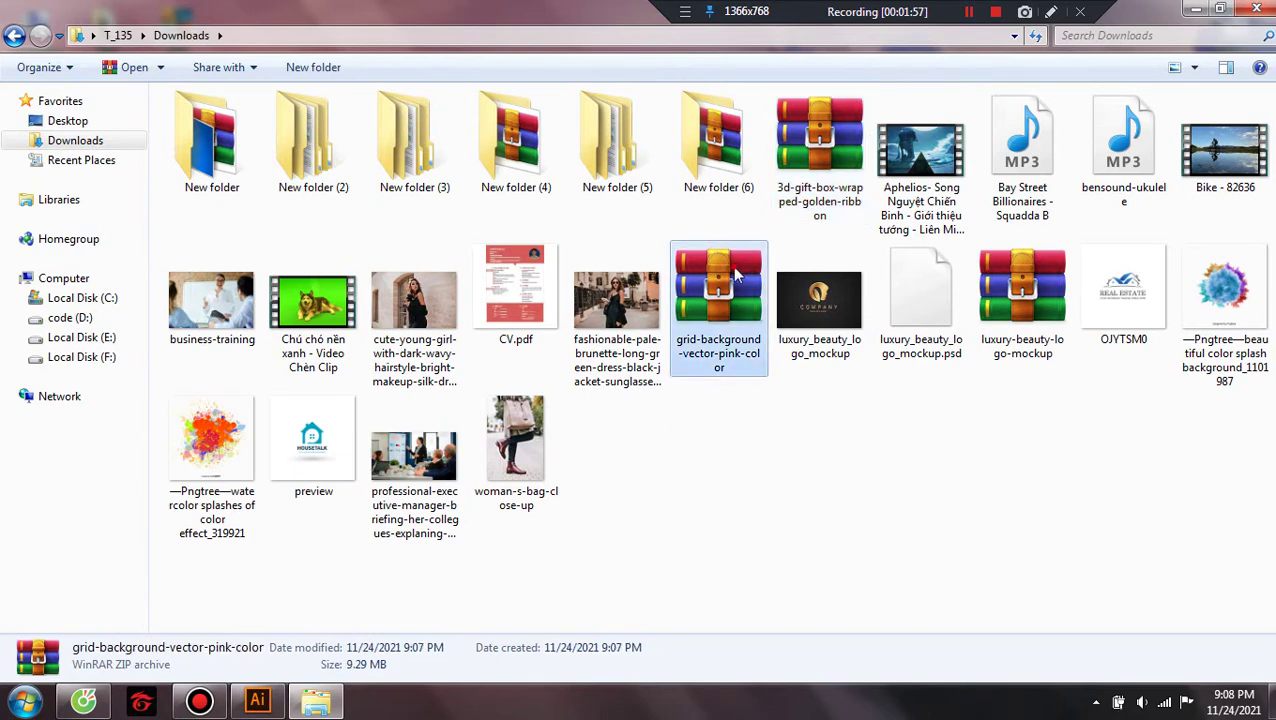
Create a new folder in Downloads named 'lam viec'
right_click(614, 481)
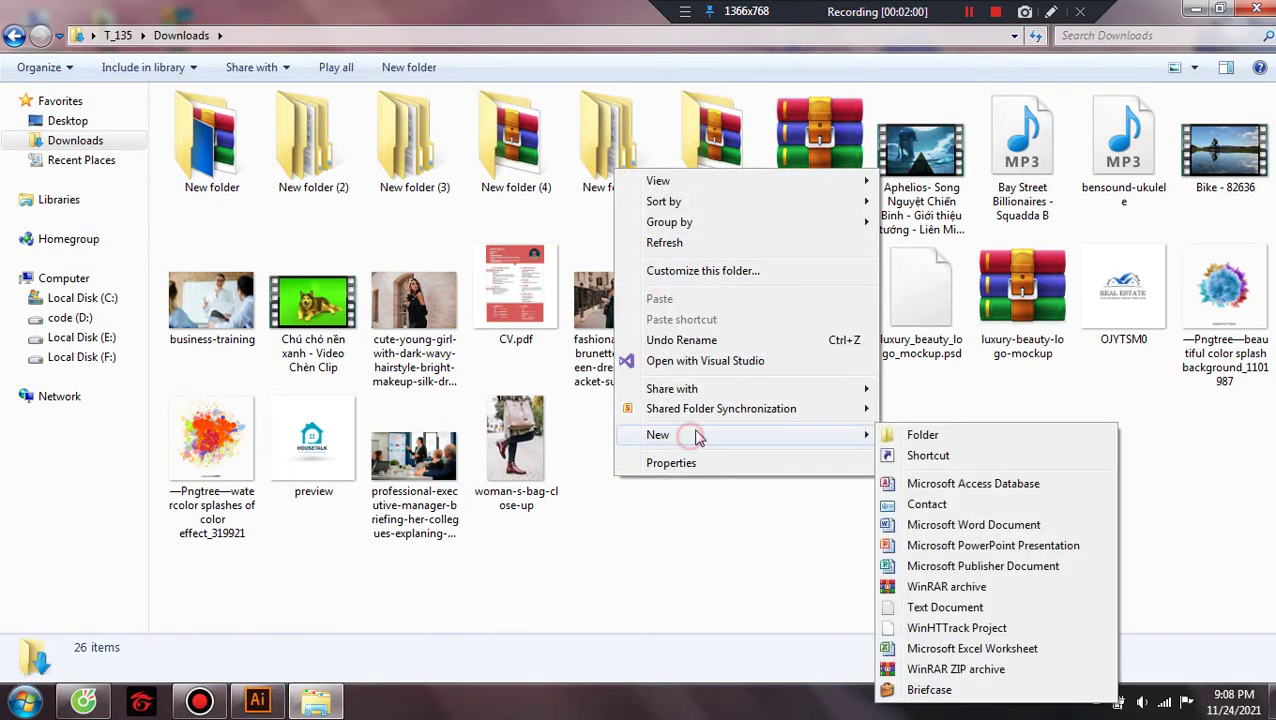
mouse_move(700, 435)
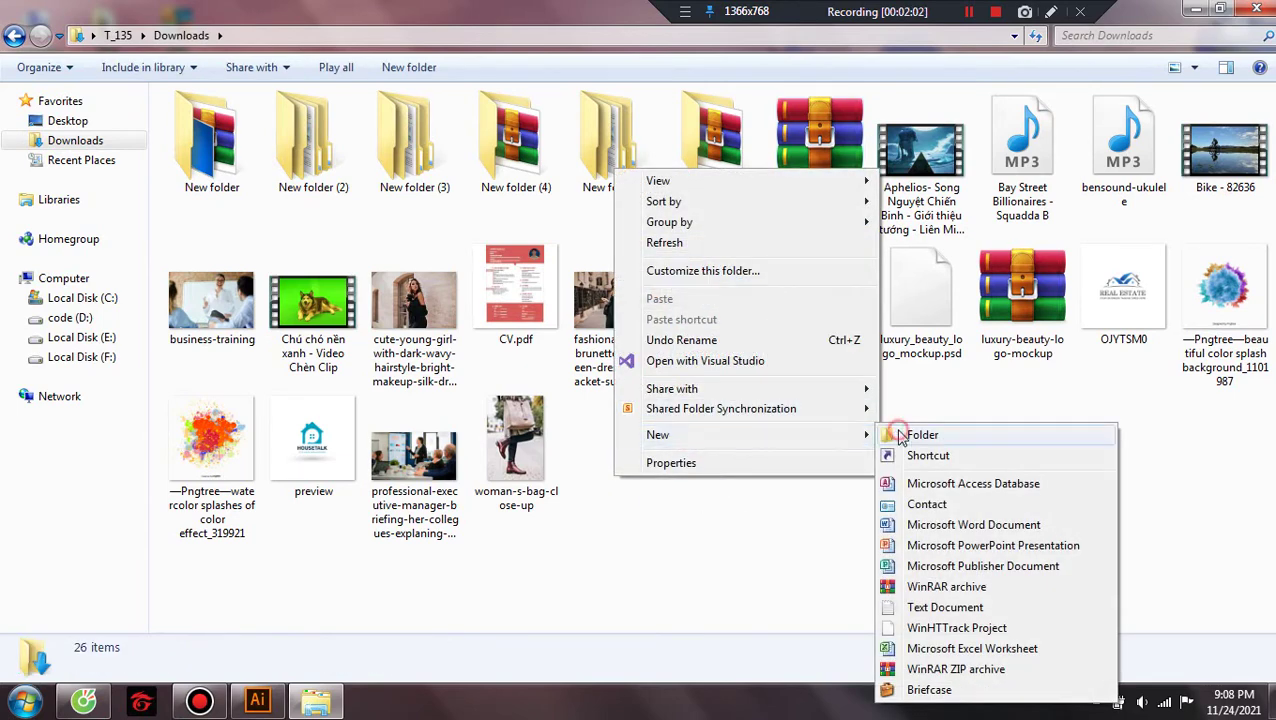
left_click(900, 437)
type("lam vien")
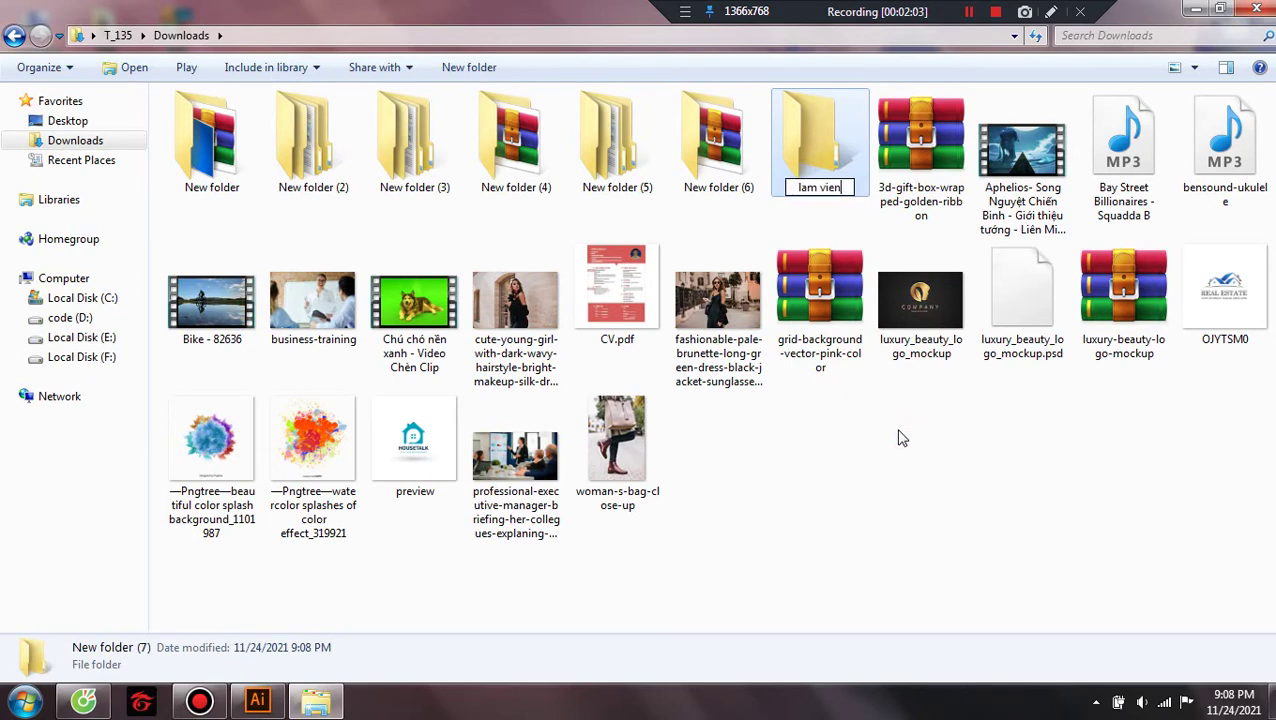
key("Return")
right_click(190, 168)
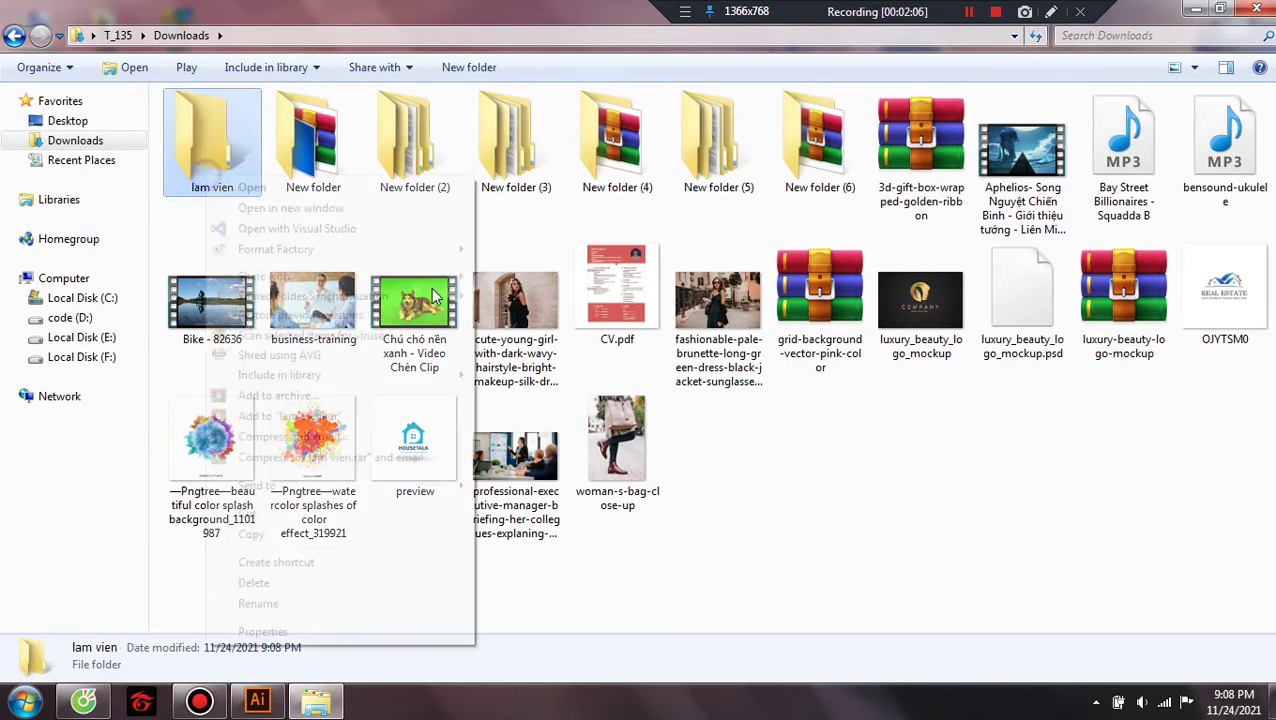
left_click(320, 610)
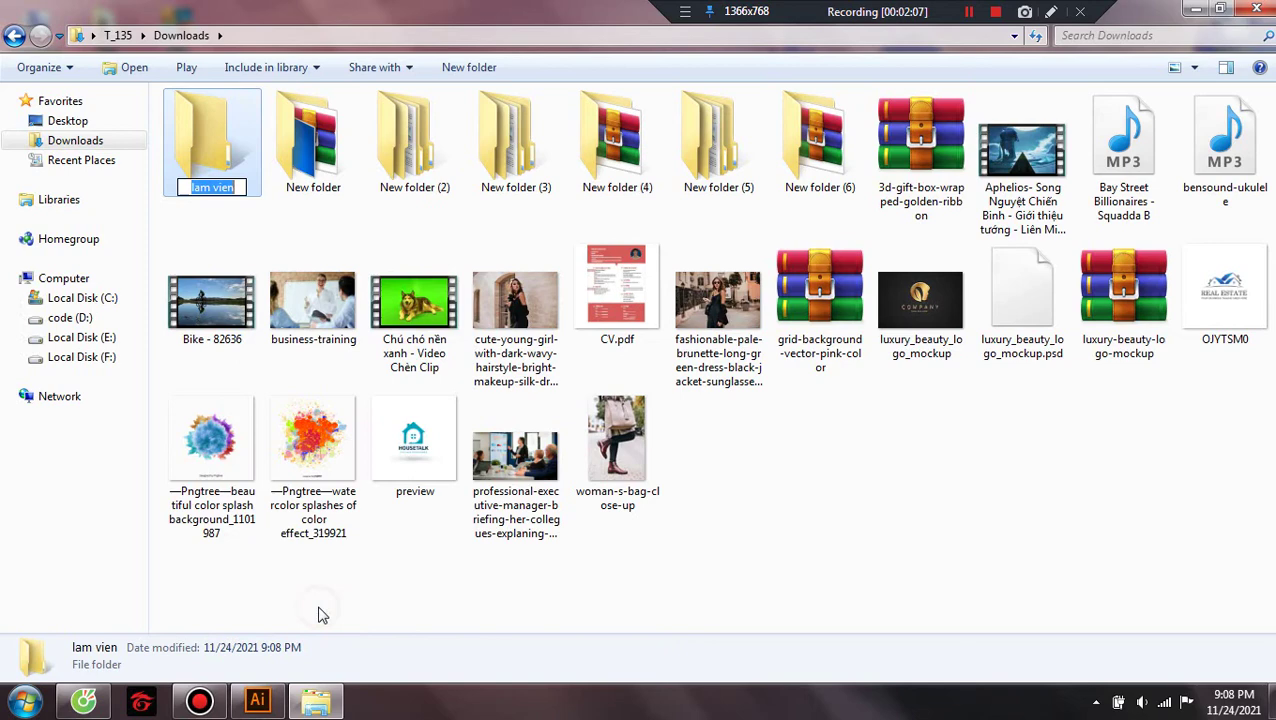
left_click(241, 195)
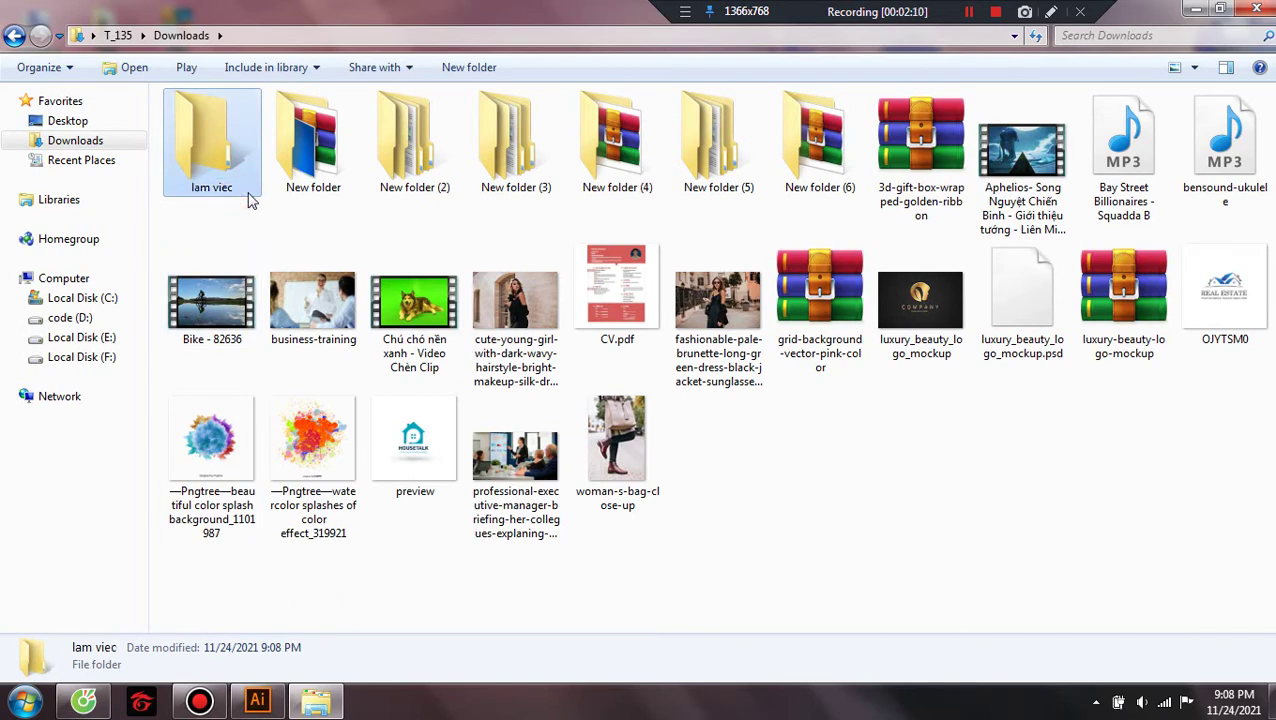
Move both zip archives into lam viec and extract each one there
left_click_drag(915, 160, 211, 166)
left_click_drag(748, 345, 205, 178)
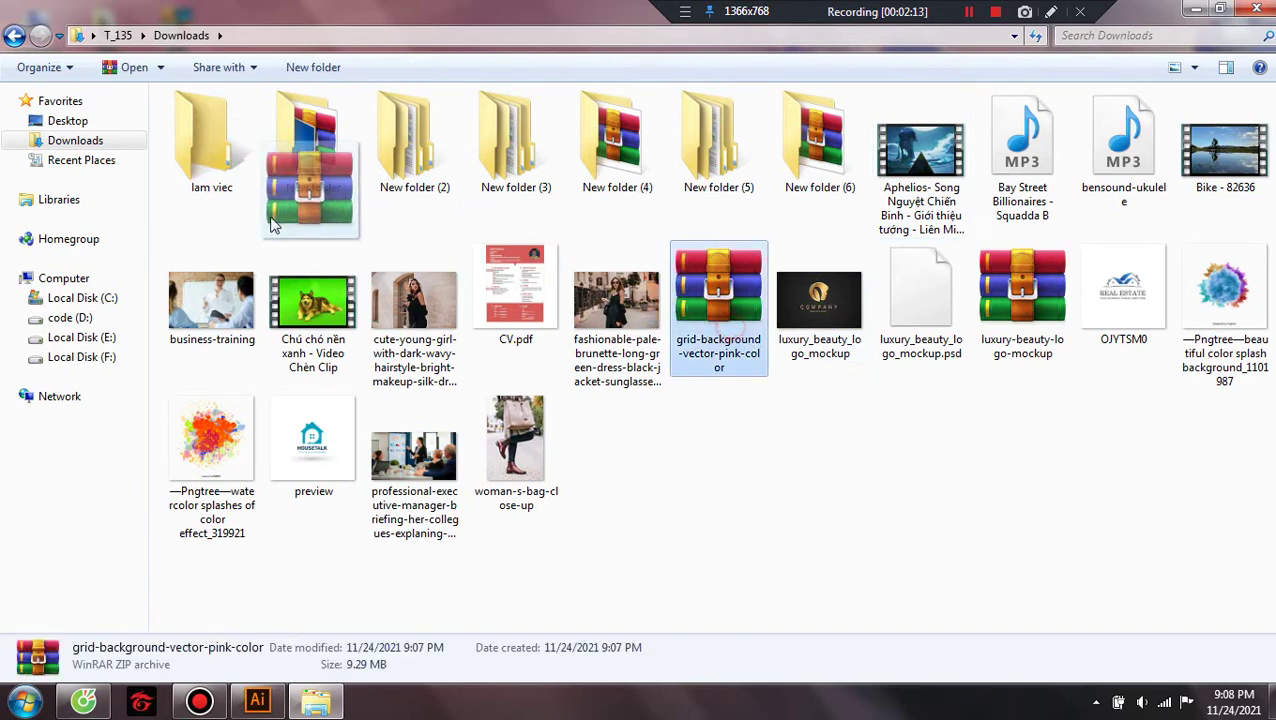
double_click(205, 178)
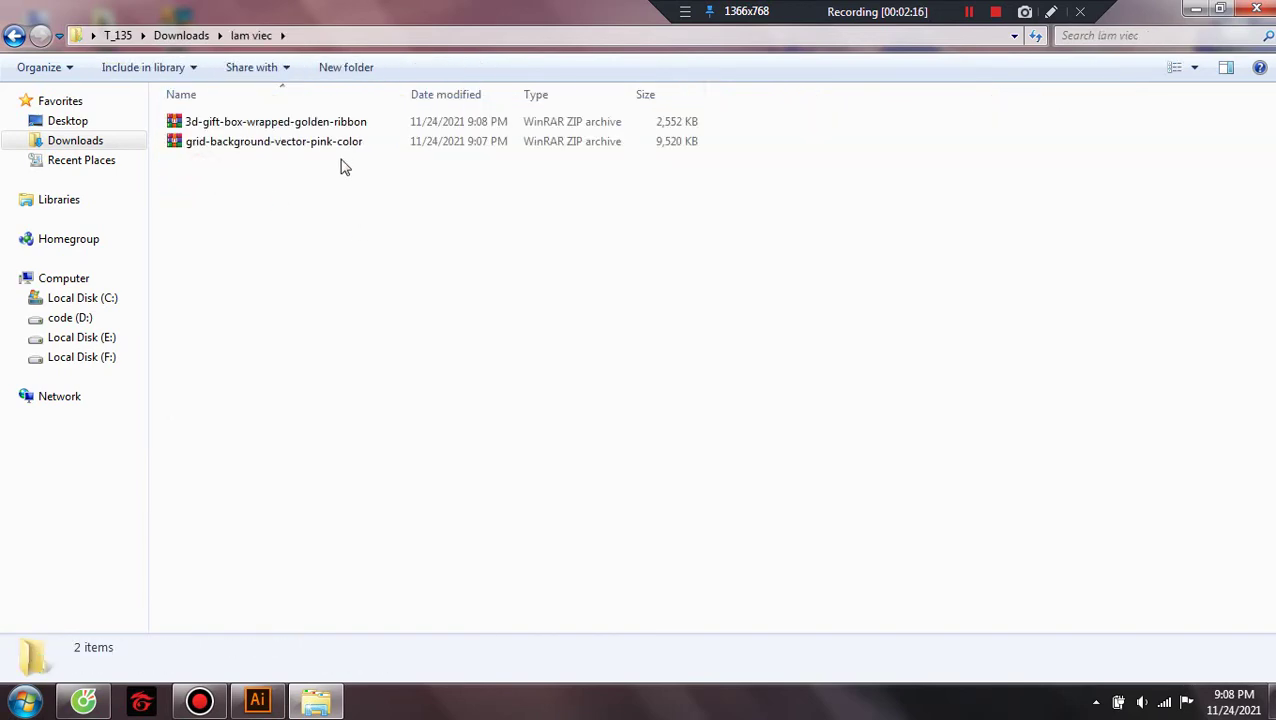
left_click(327, 120)
right_click(327, 120)
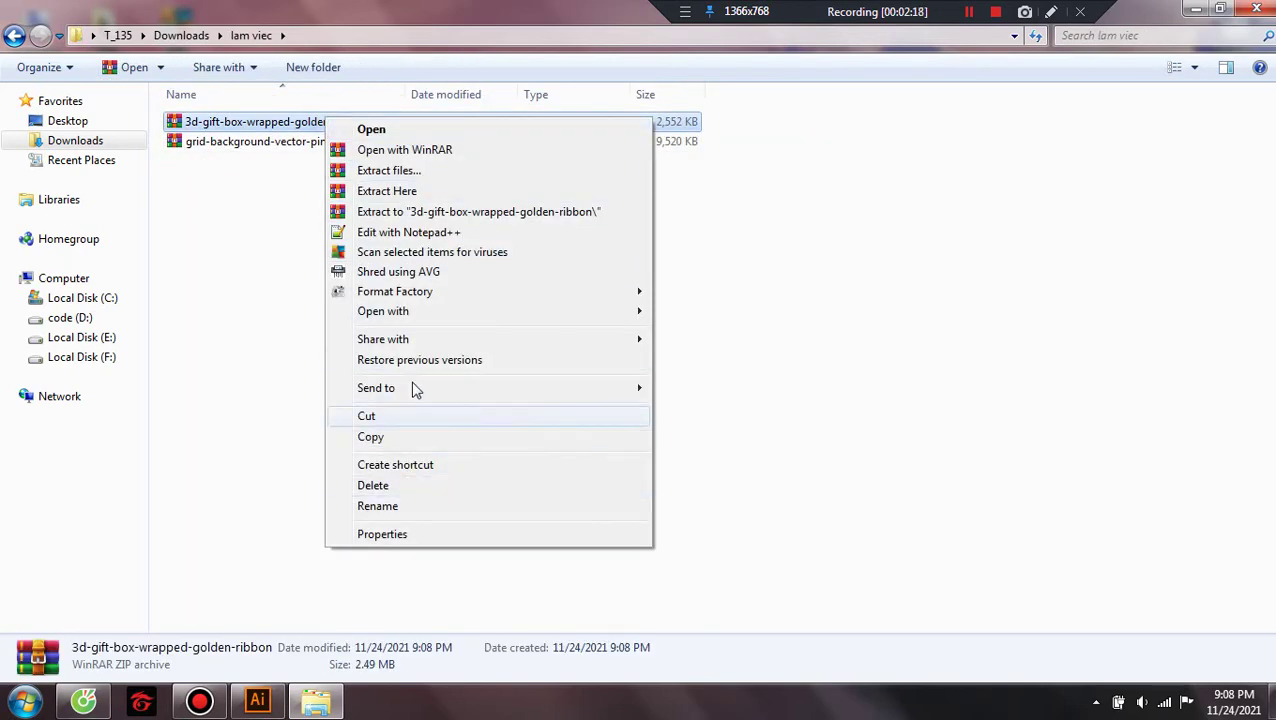
left_click(419, 192)
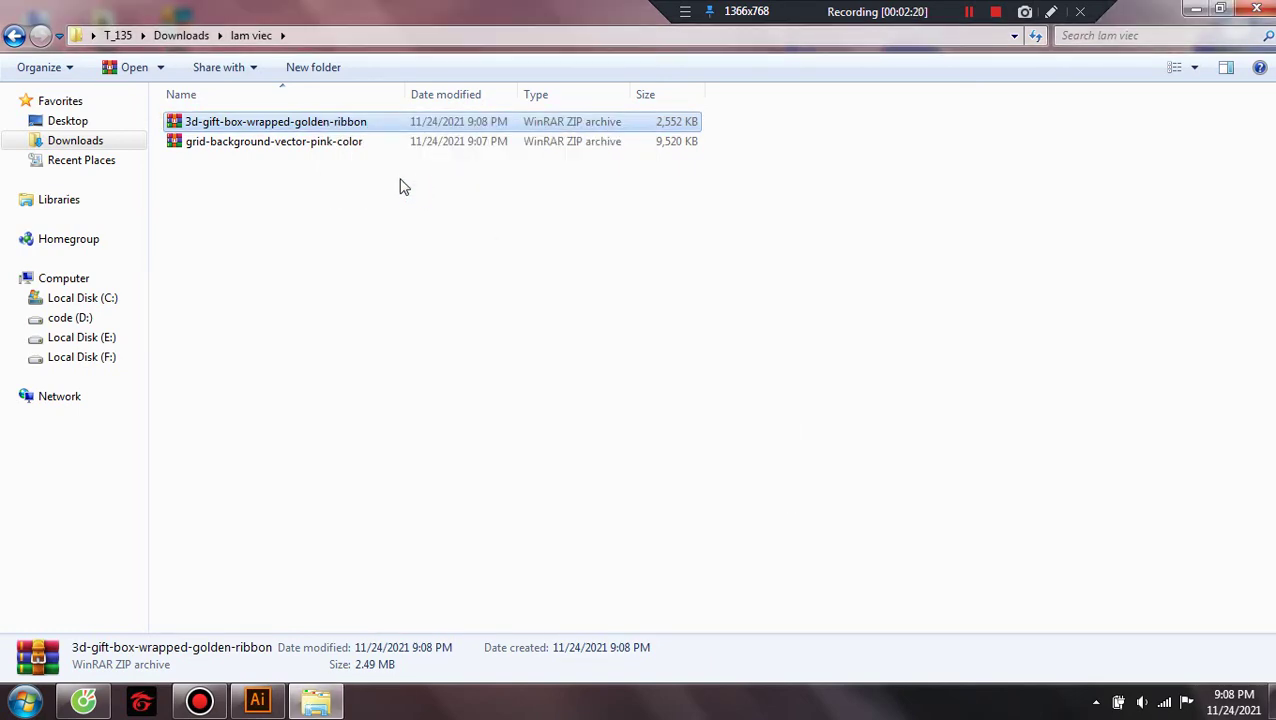
left_click(266, 181)
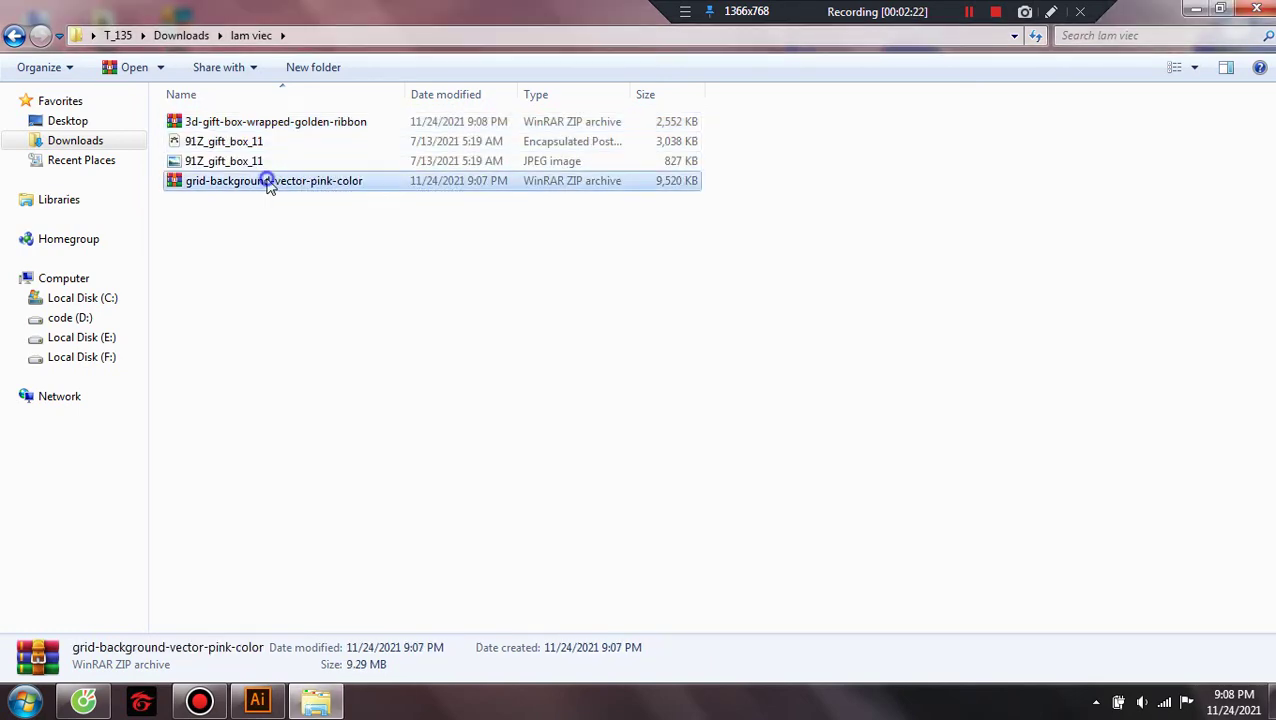
right_click(266, 181)
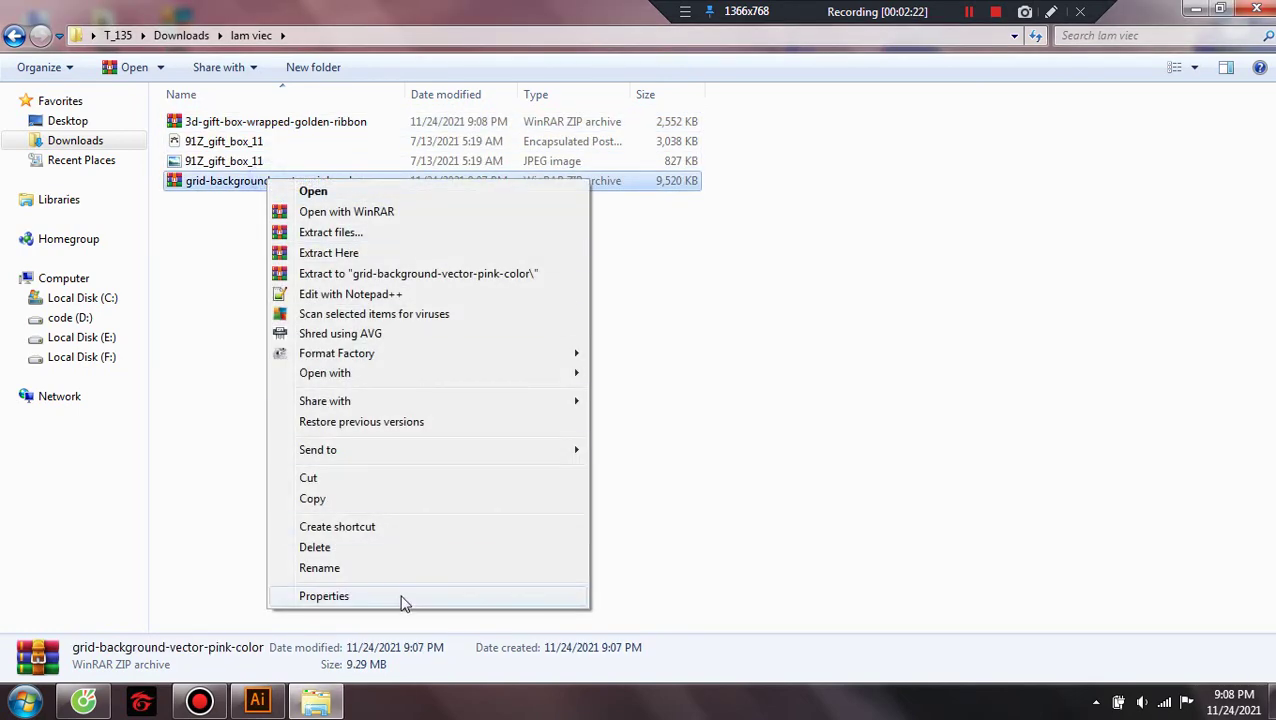
left_click(378, 254)
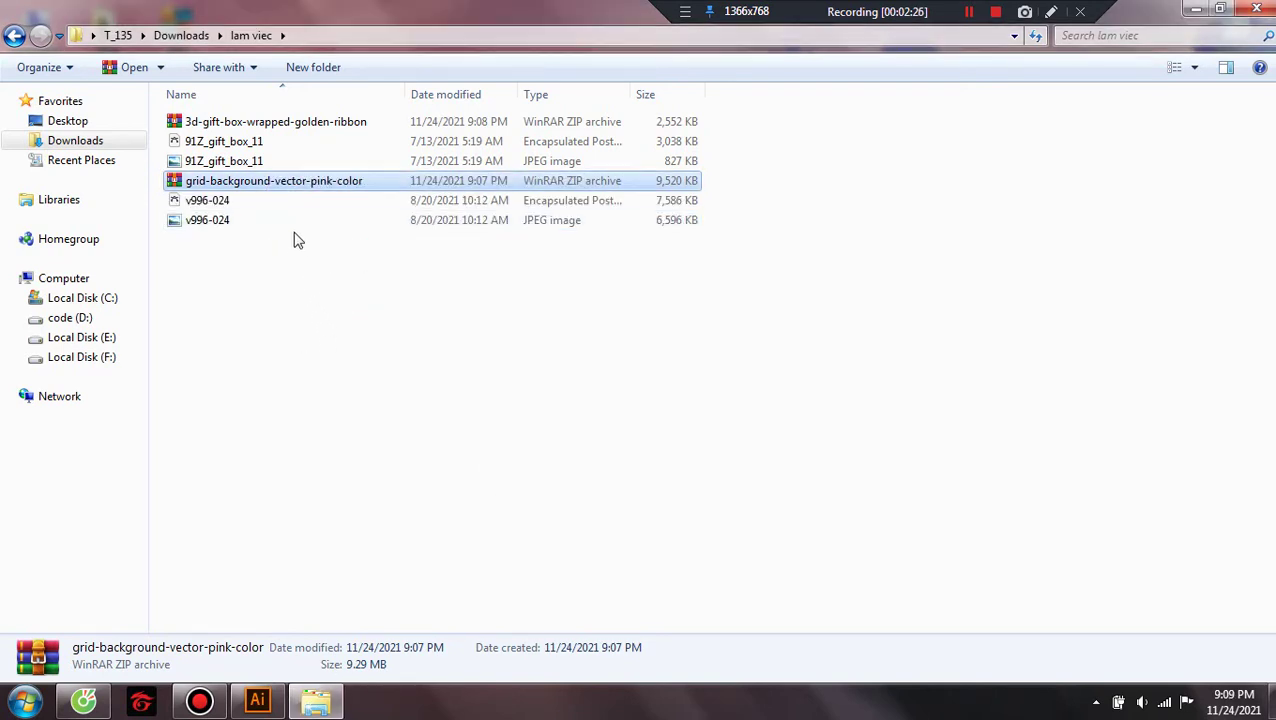
Delete the archives and the v996-024 and 91Z_gift_box_11 EPS files, keeping the JPEGs
left_click(244, 199, "ctrl")
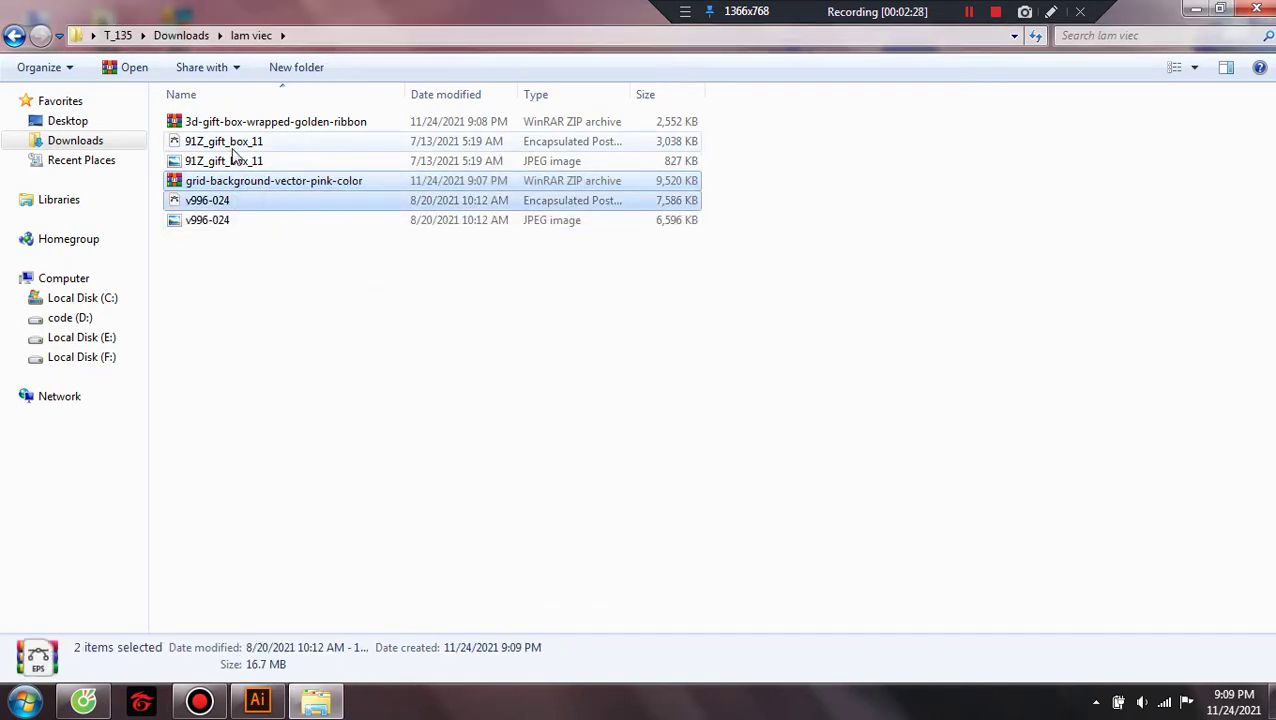
left_click(233, 143, "ctrl")
left_click(238, 123, "ctrl")
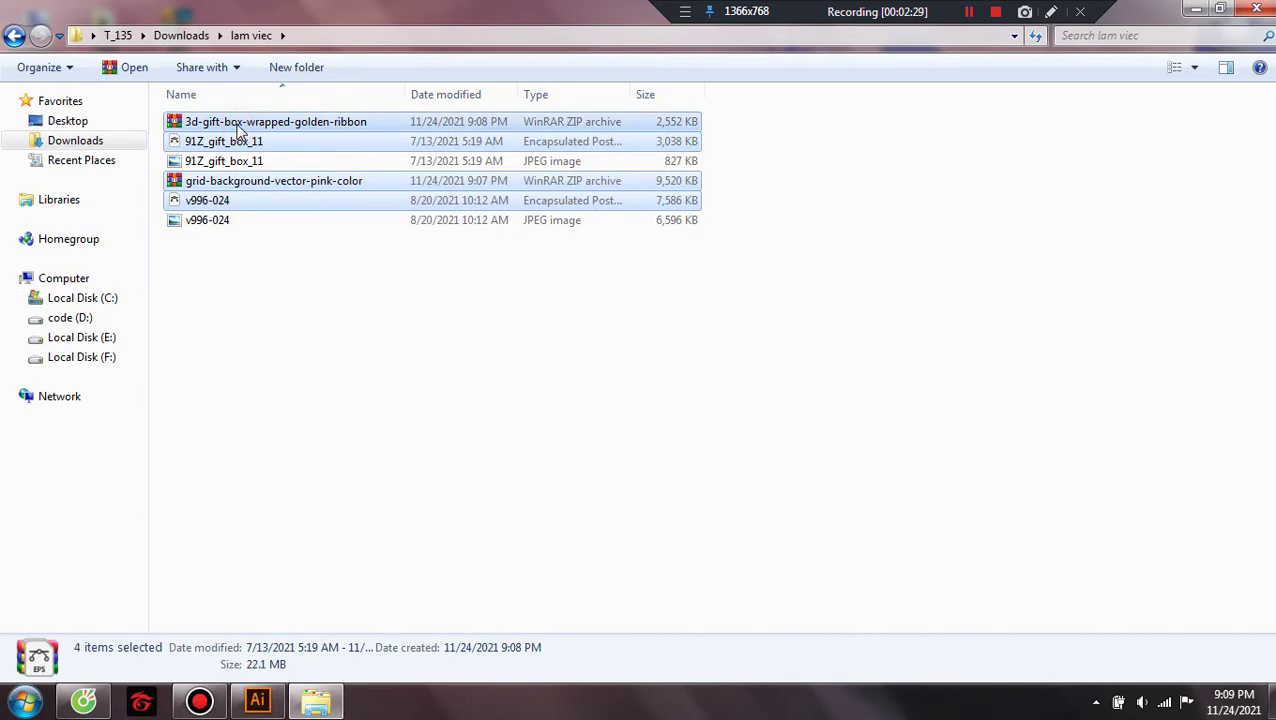
key("Delete")
key("Return")
View 91Z_gift_box_11 and v996-024 in Photo Viewer, then return to Illustrator
double_click(236, 123)
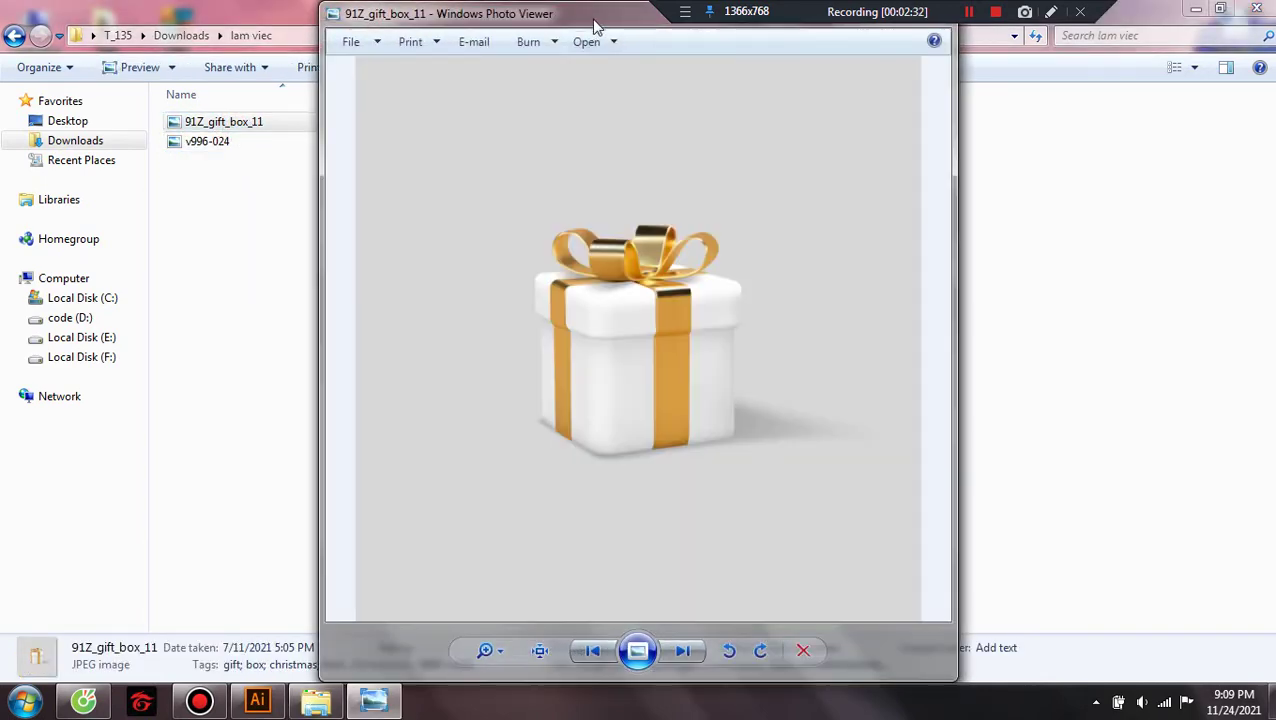
left_click_drag(600, 14, 492, 48)
left_click(830, 55)
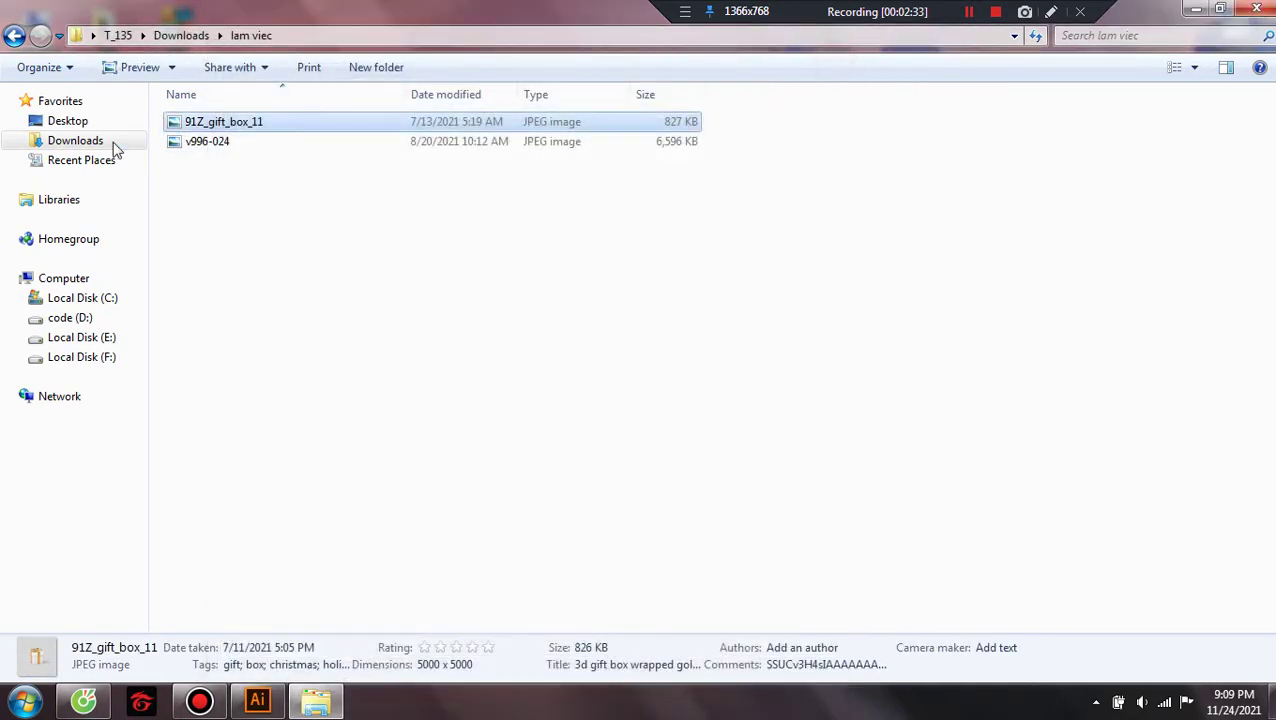
double_click(208, 141)
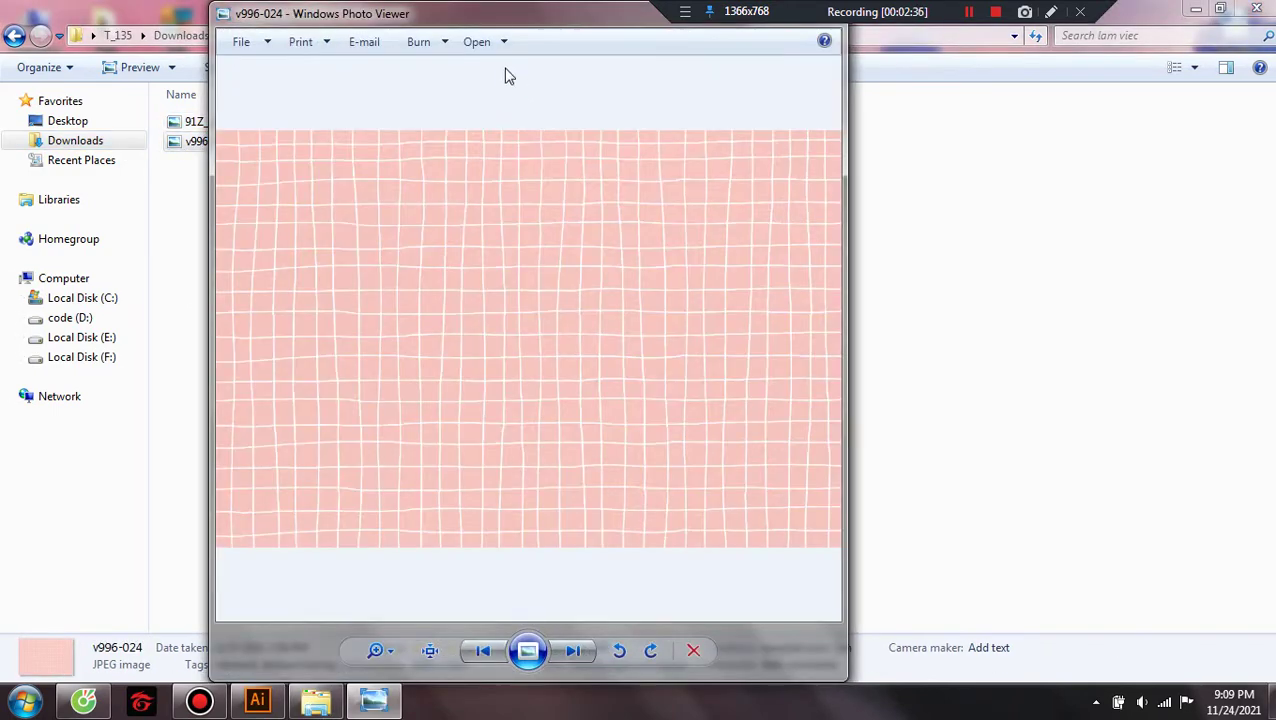
left_click_drag(497, 24, 430, 76)
left_click(763, 66)
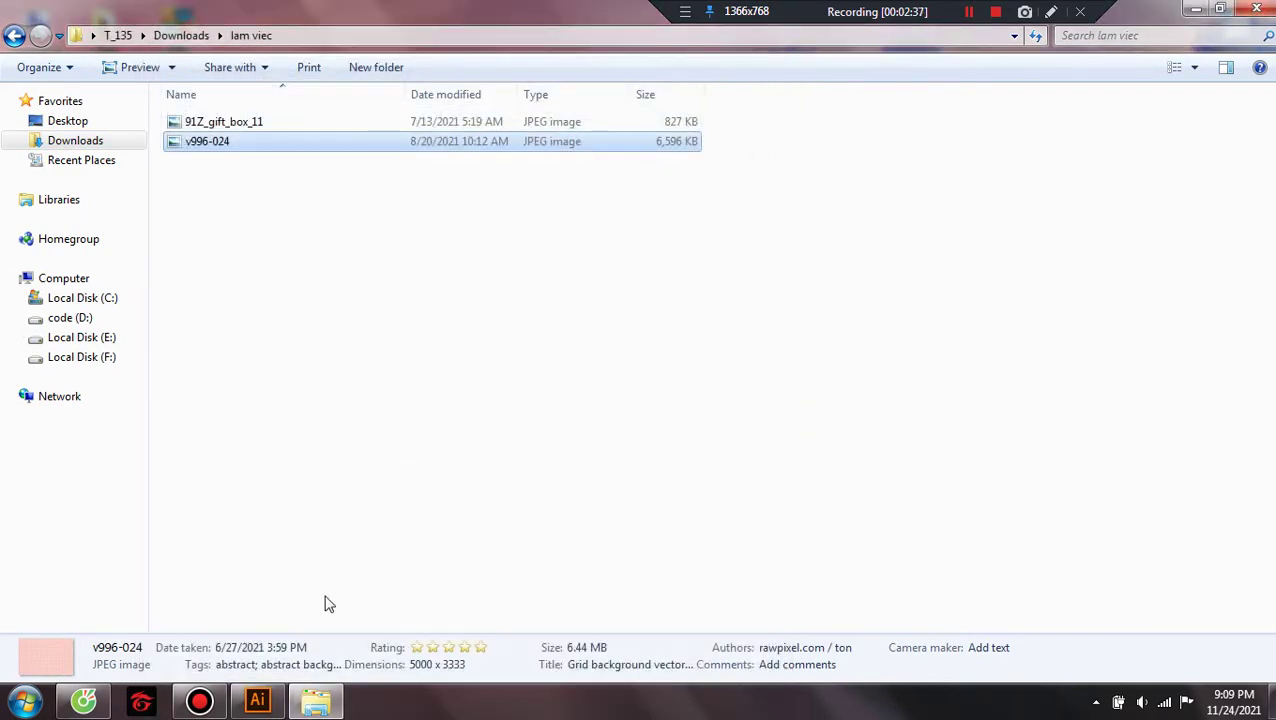
left_click(266, 710)
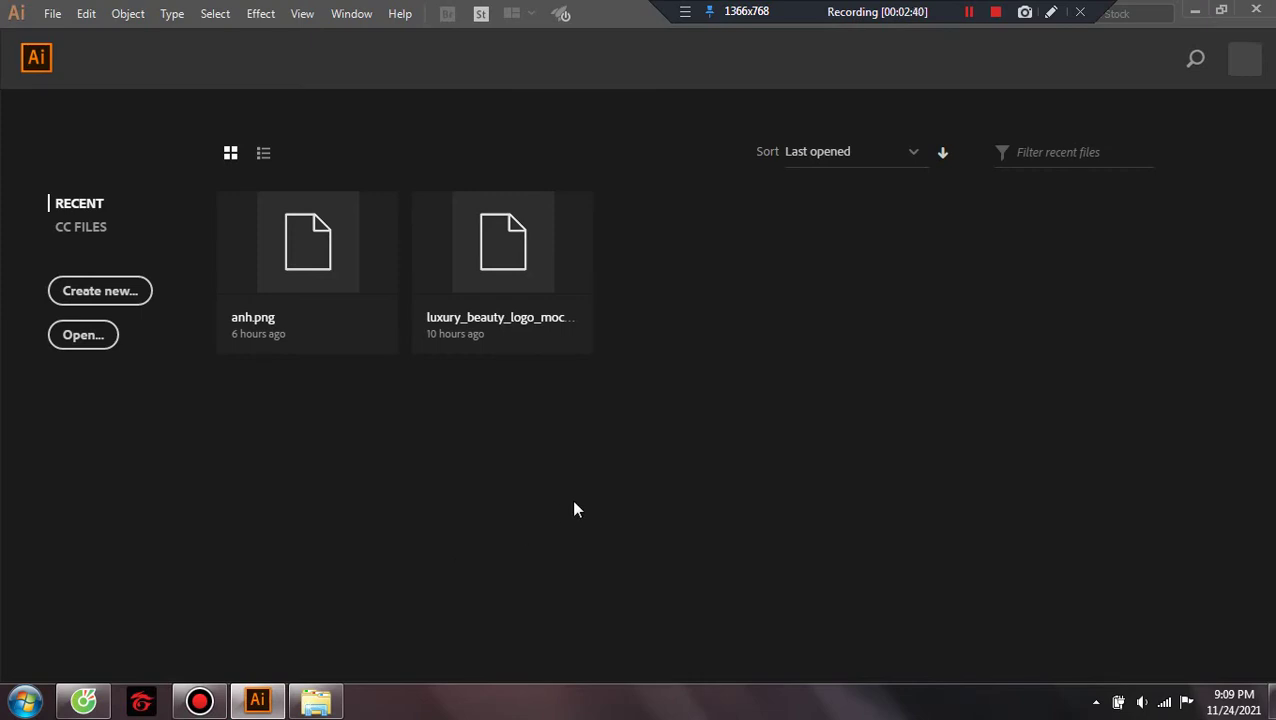
Create a wide landscape document, dock the Transform panel, and show the Color panel
key("ctrl+n")
type("250")
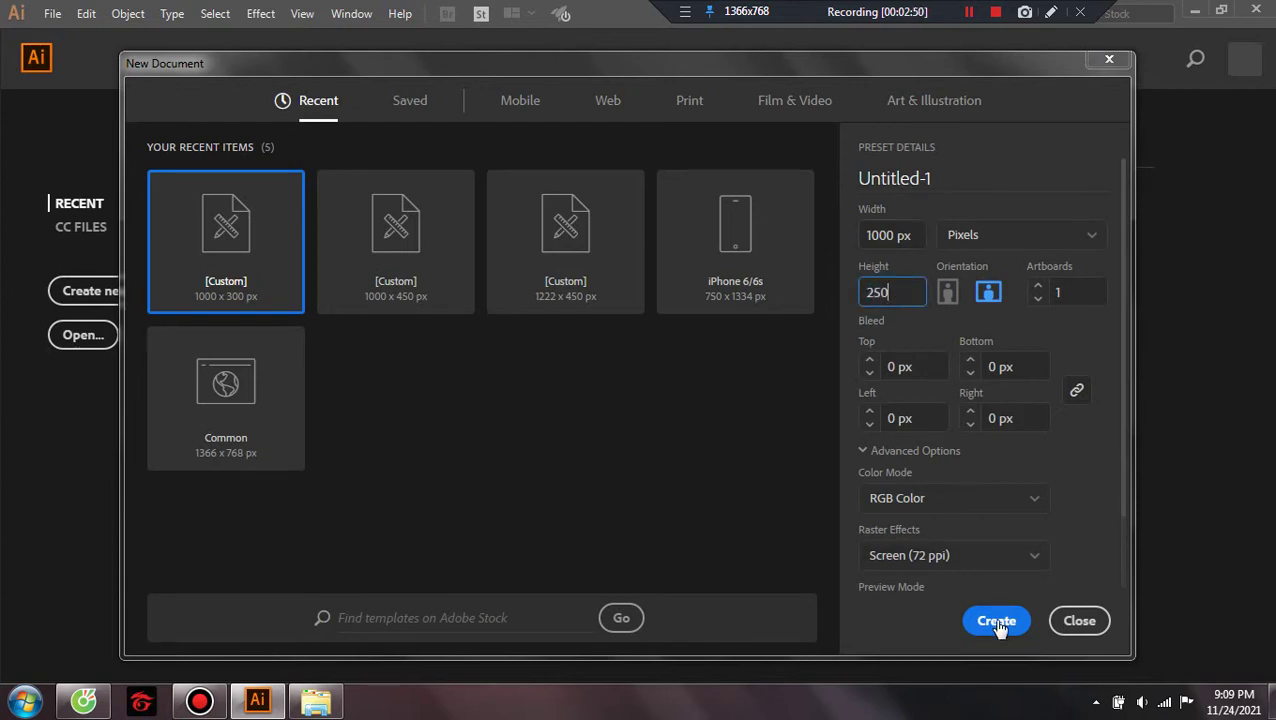
left_click(996, 621)
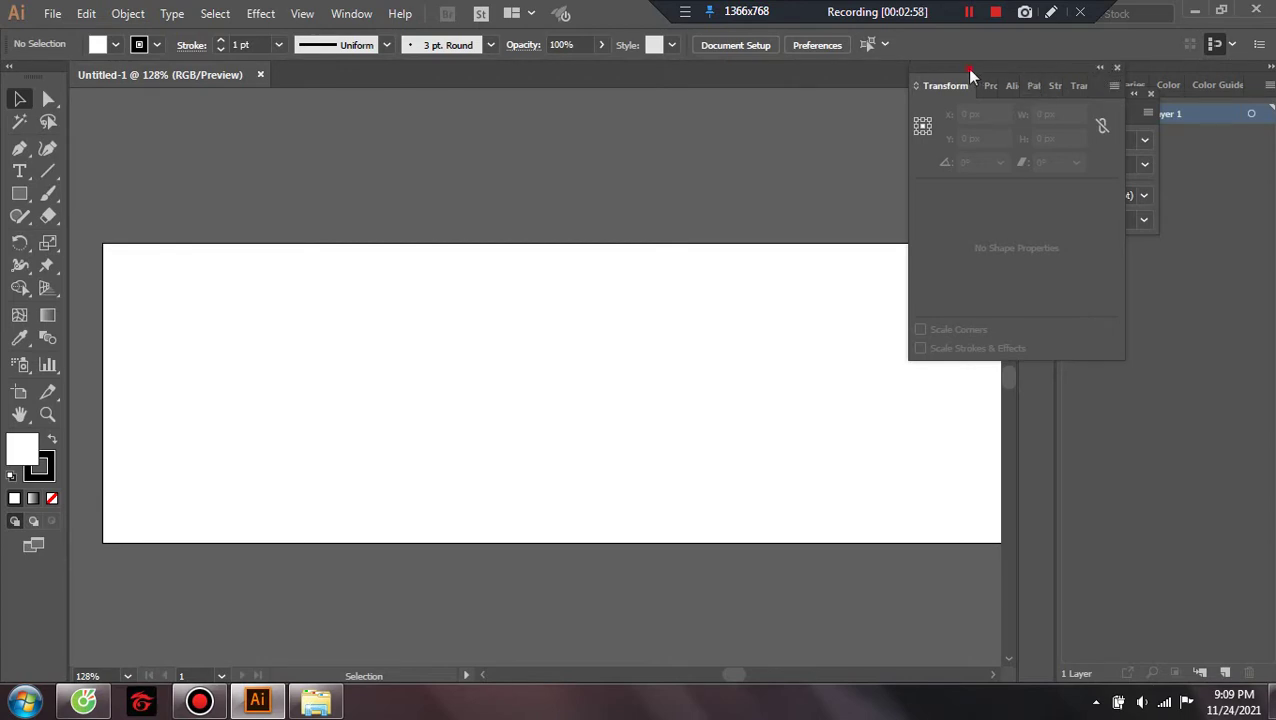
mouse_move(970, 75)
left_mouse_down()
mouse_move(1185, 93)
mouse_move(1165, 92)
left_mouse_up()
left_click(1085, 90)
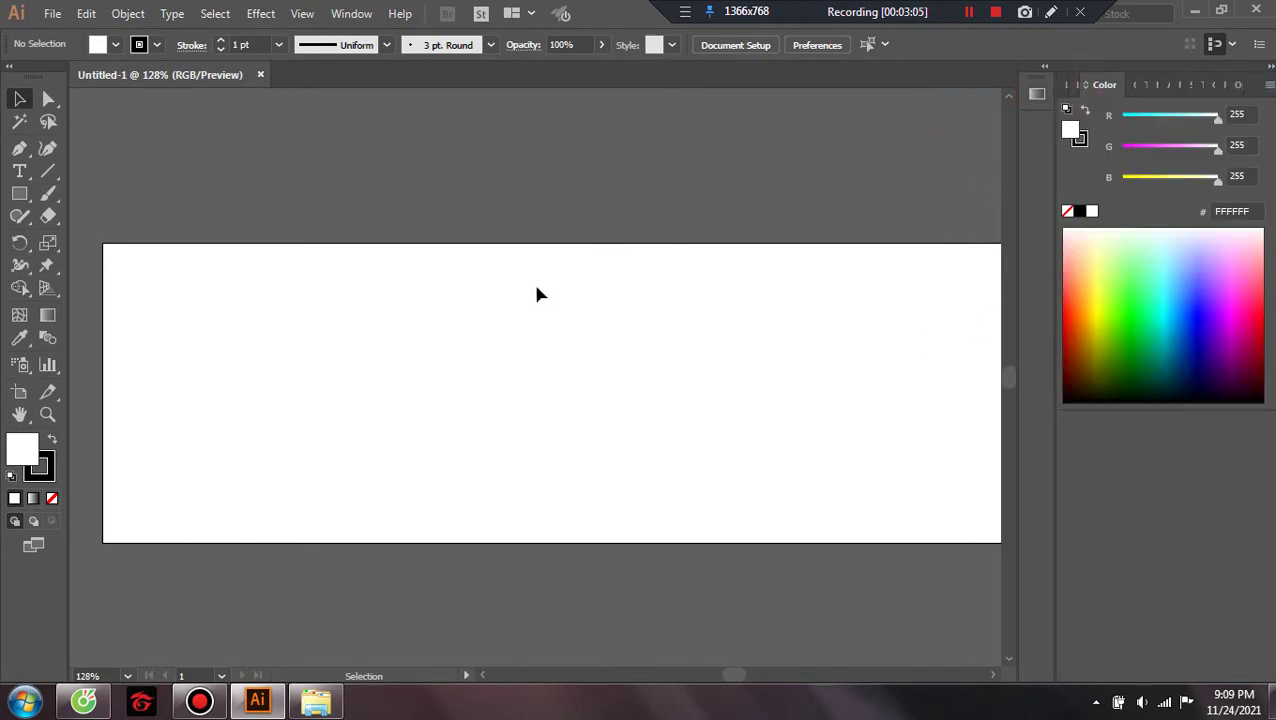
left_click(55, 13)
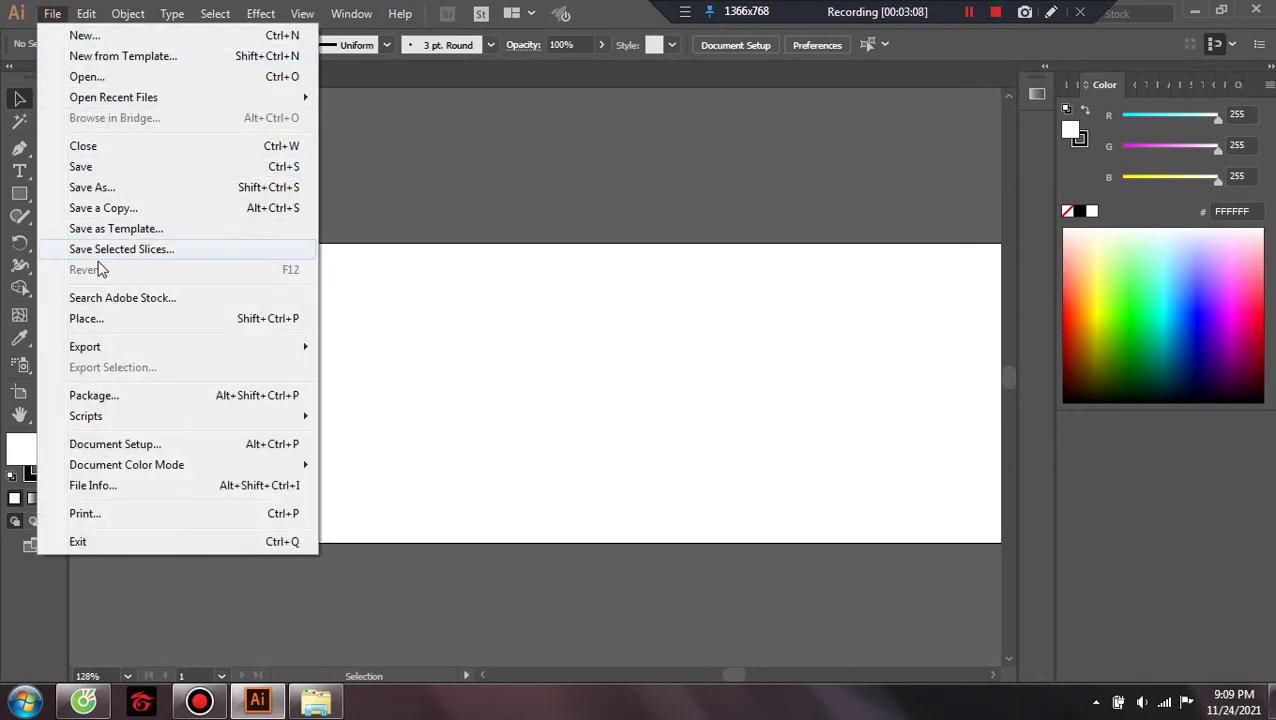
Place the v996-024 image from Downloads > lam viec
left_click(192, 319)
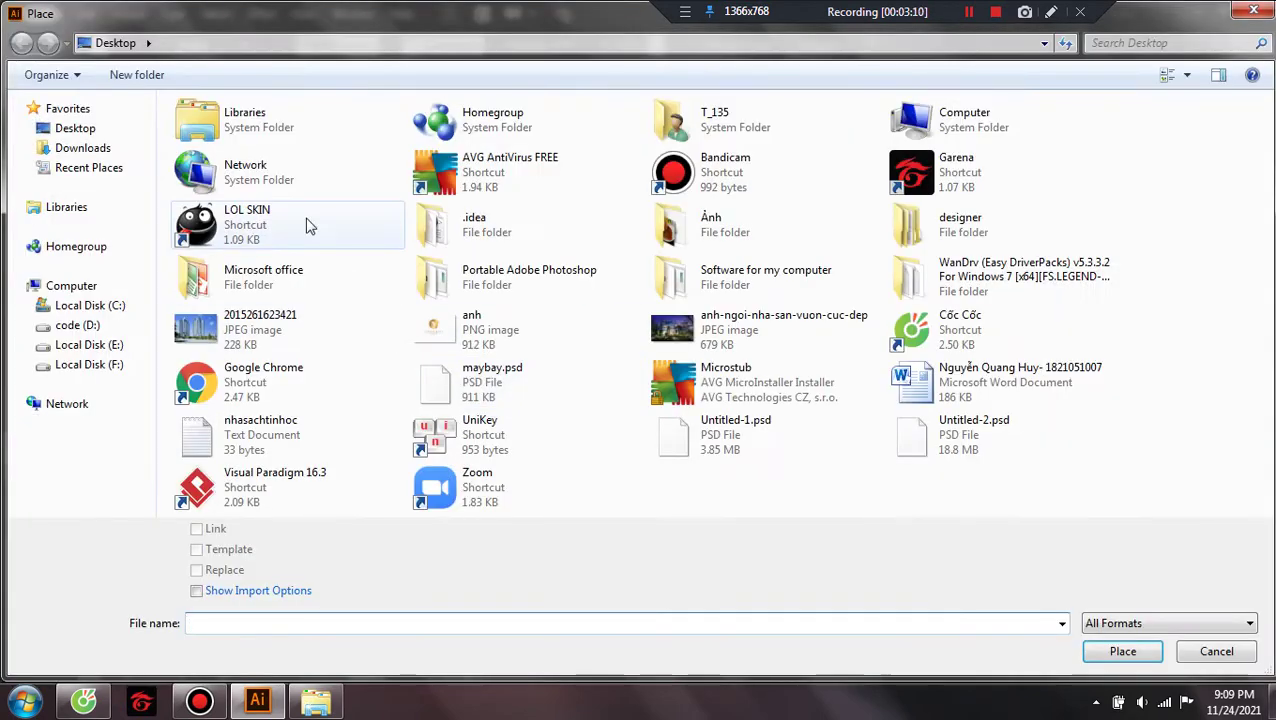
left_click(88, 148)
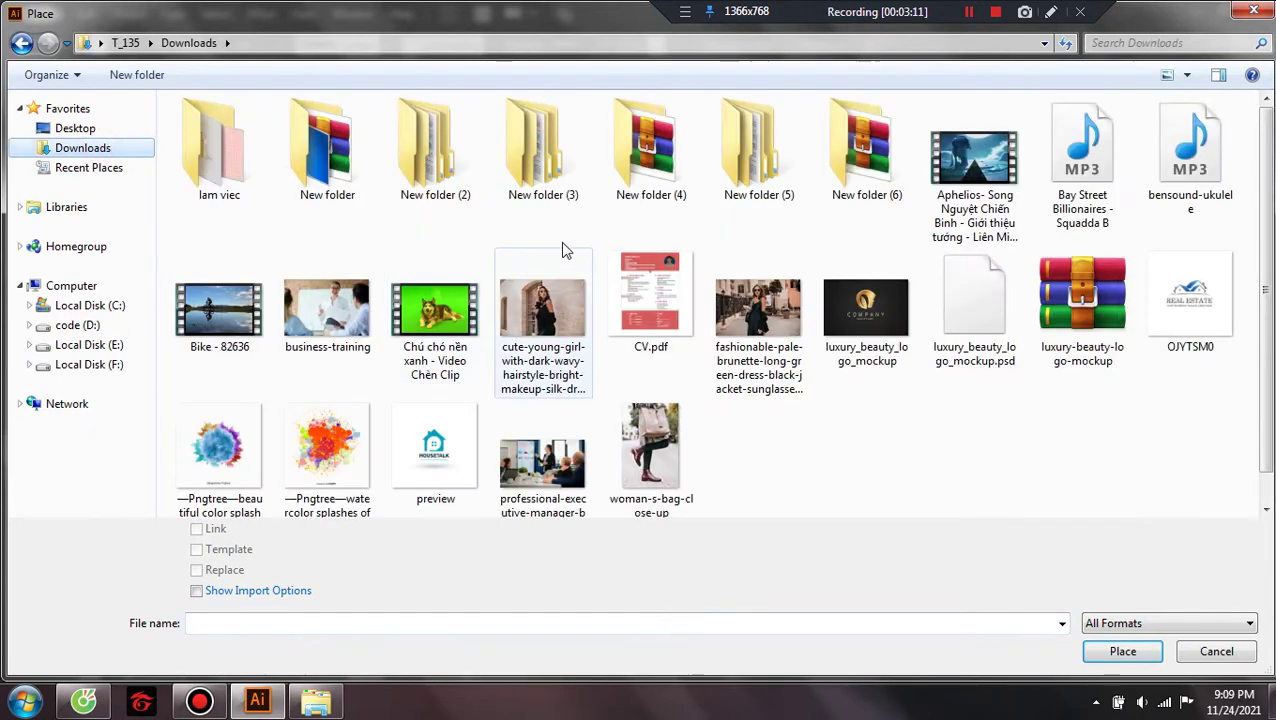
double_click(245, 165)
left_click(322, 170)
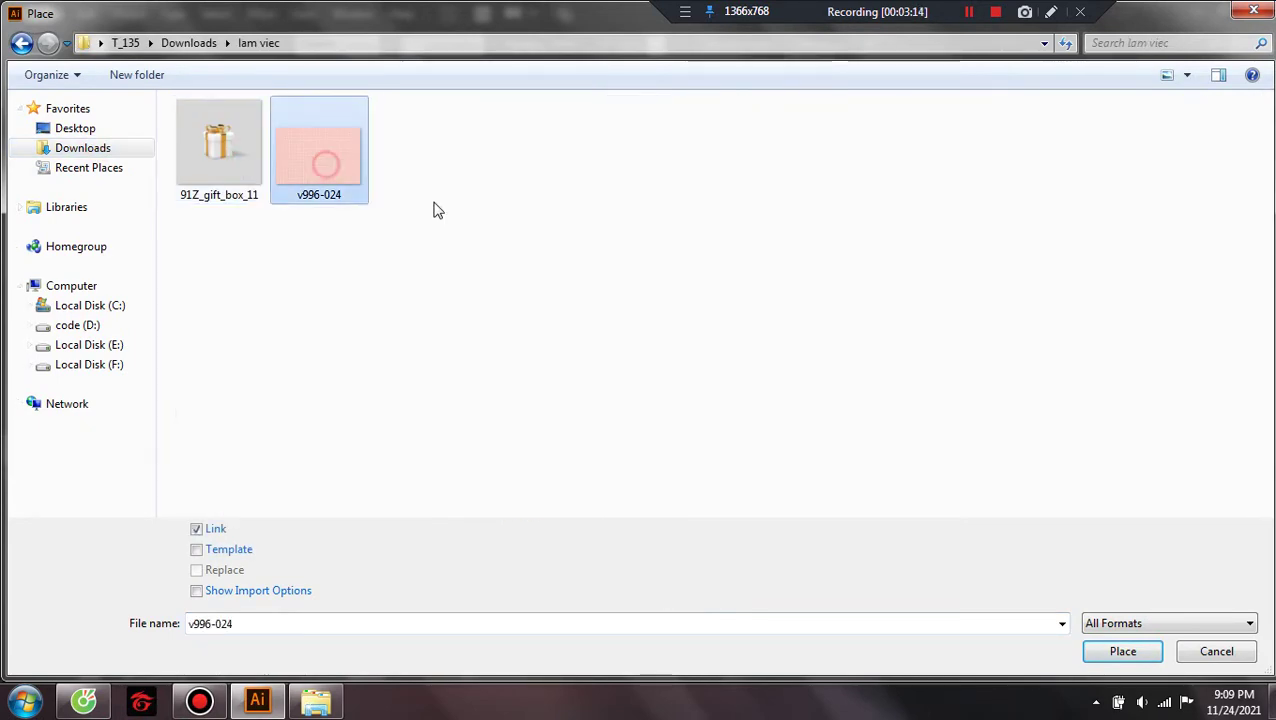
left_click(1123, 651)
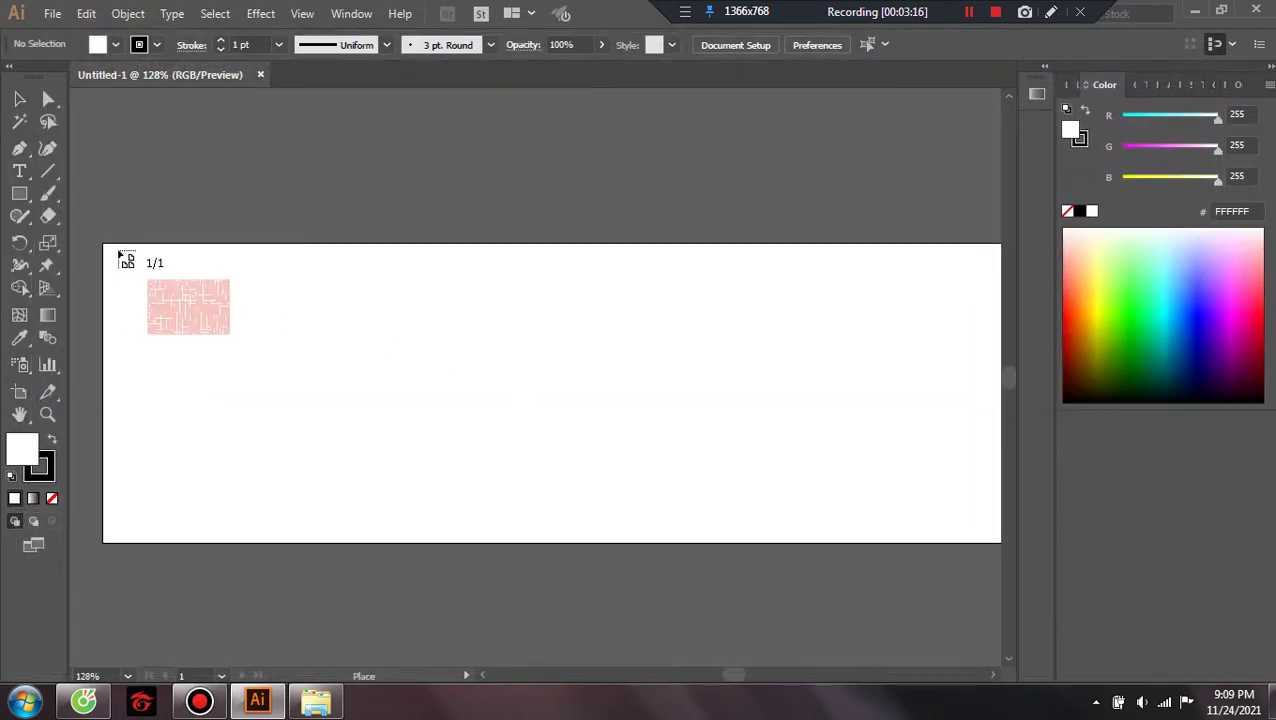
Drag out the placed pink grid and stretch it across the 1000 × 250 px artboard
left_click(869, 512)
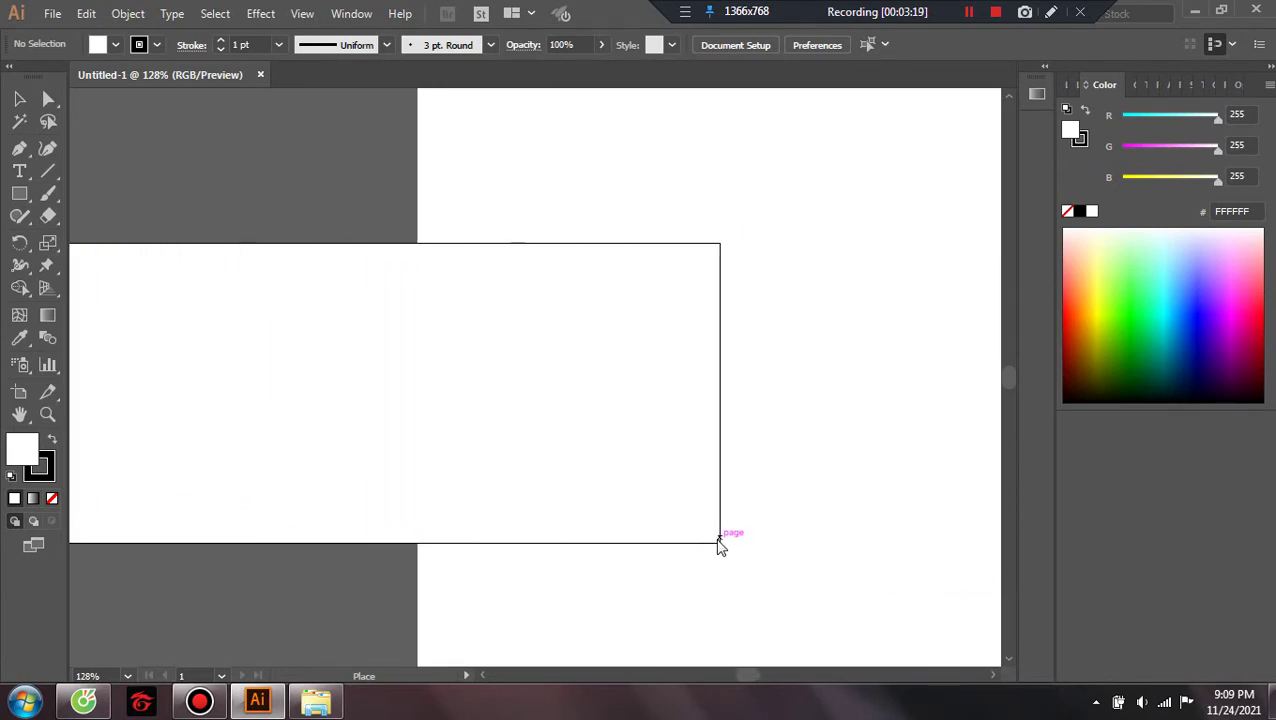
left_click_drag(718, 538, 718, 547)
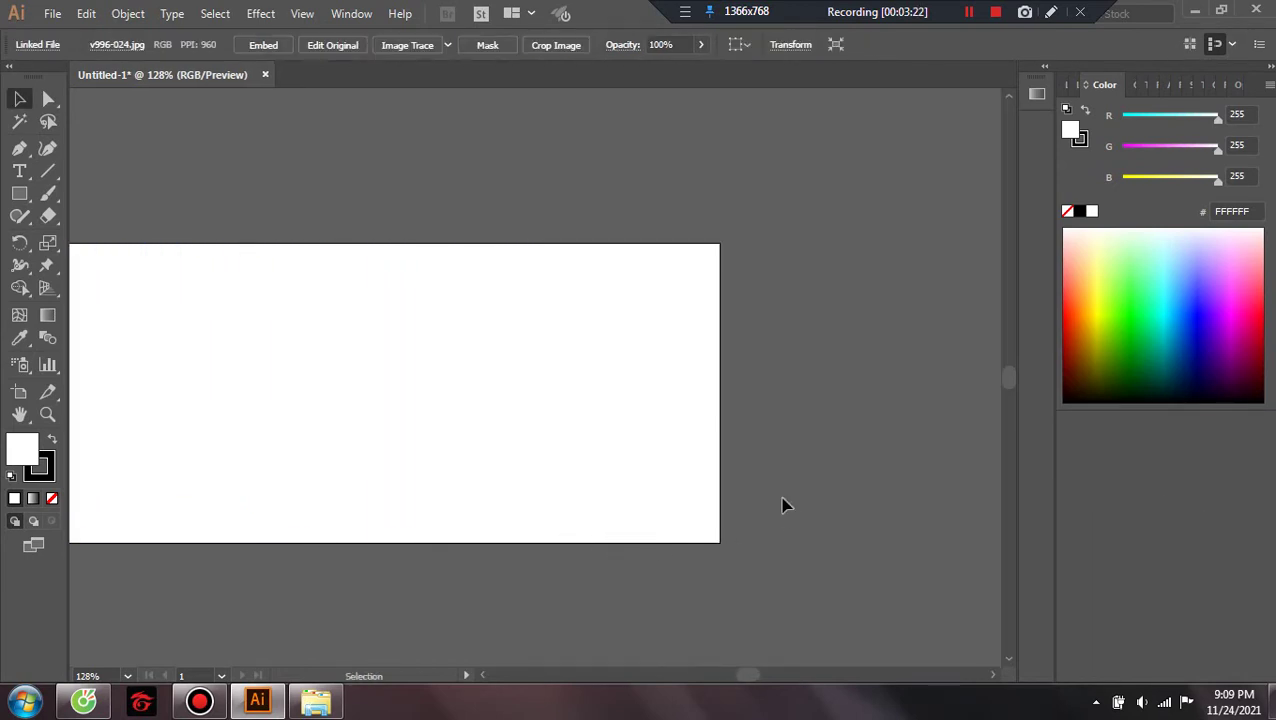
left_click_drag(784, 505, 955, 479)
left_click_drag(578, 464, 672, 470)
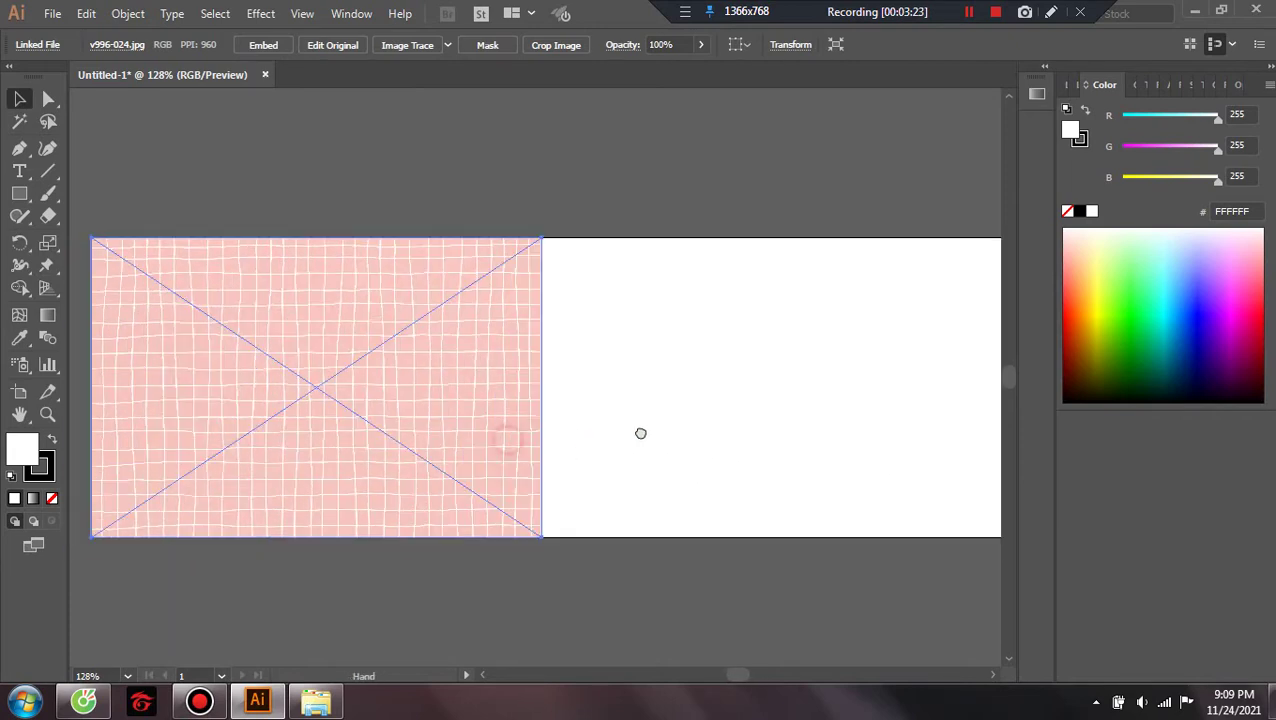
mouse_move(541, 387)
left_mouse_down()
mouse_move(808, 387)
mouse_move(679, 424)
mouse_move(889, 402)
mouse_move(527, 408)
left_mouse_up()
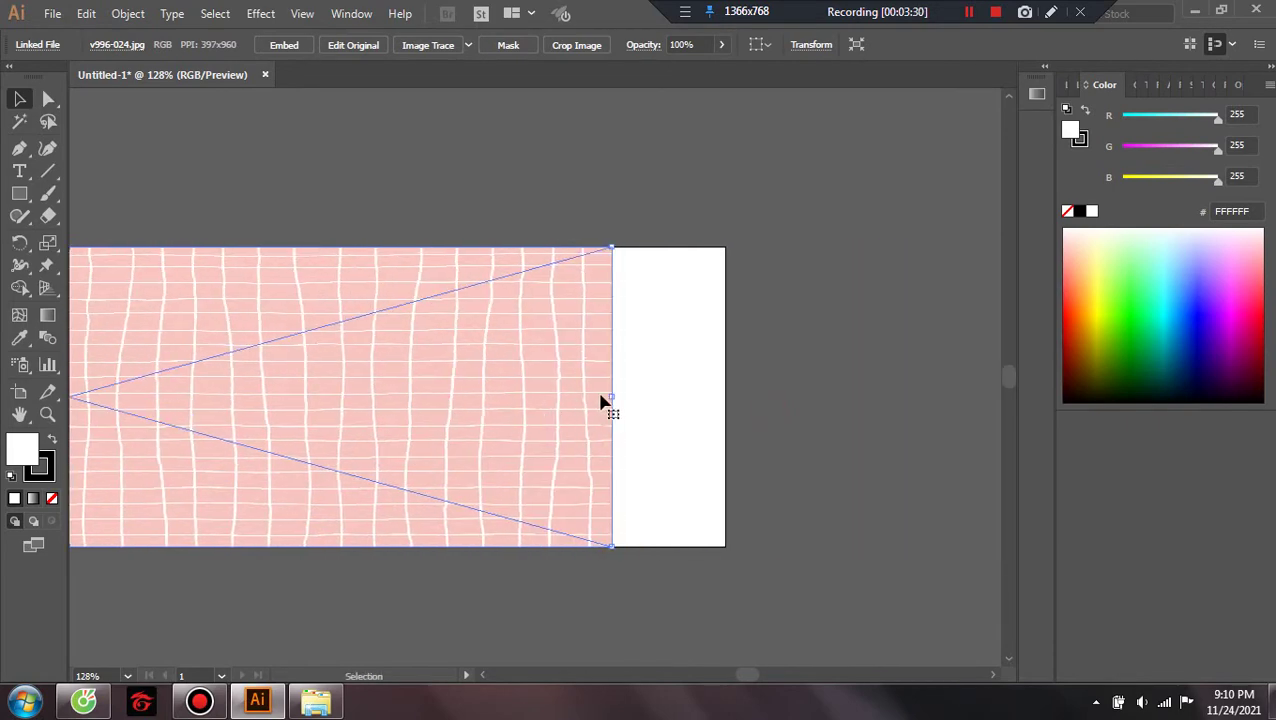
left_click_drag(612, 398, 726, 398)
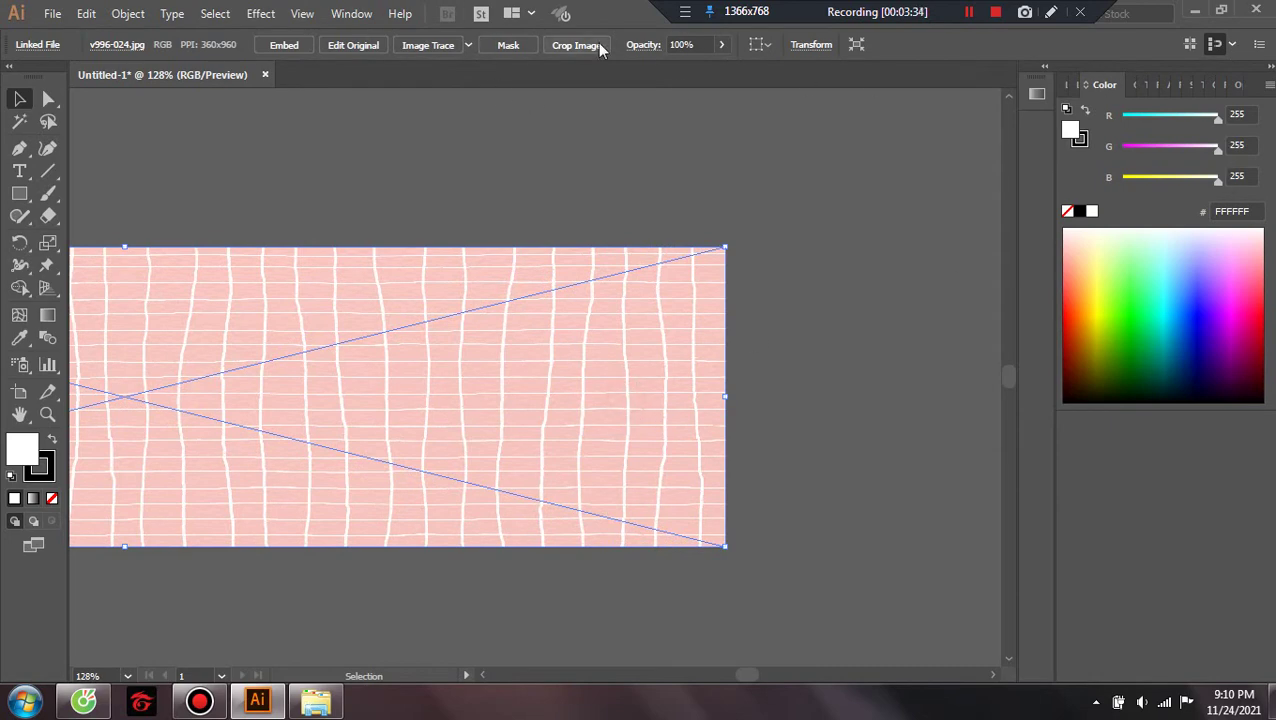
left_click(302, 13)
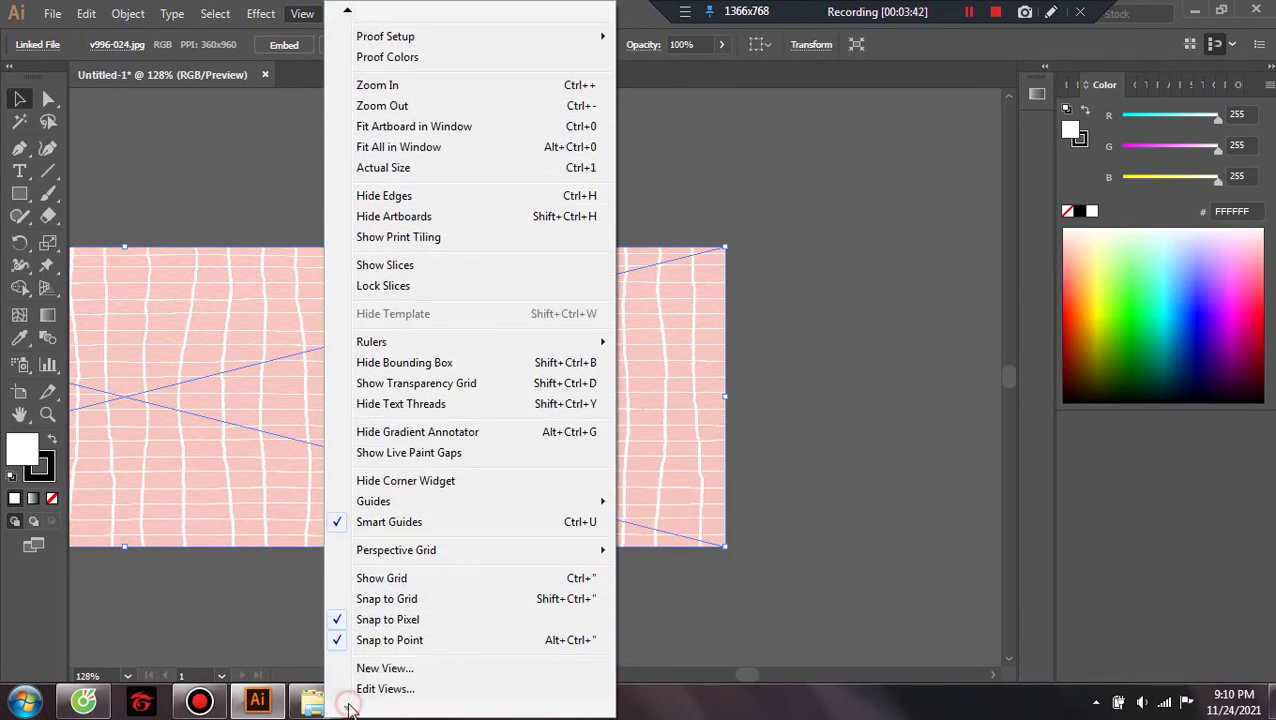
Open the Graphic Styles panel from the Window menu, reposition it, then close it
left_click(763, 322)
left_click(355, 13)
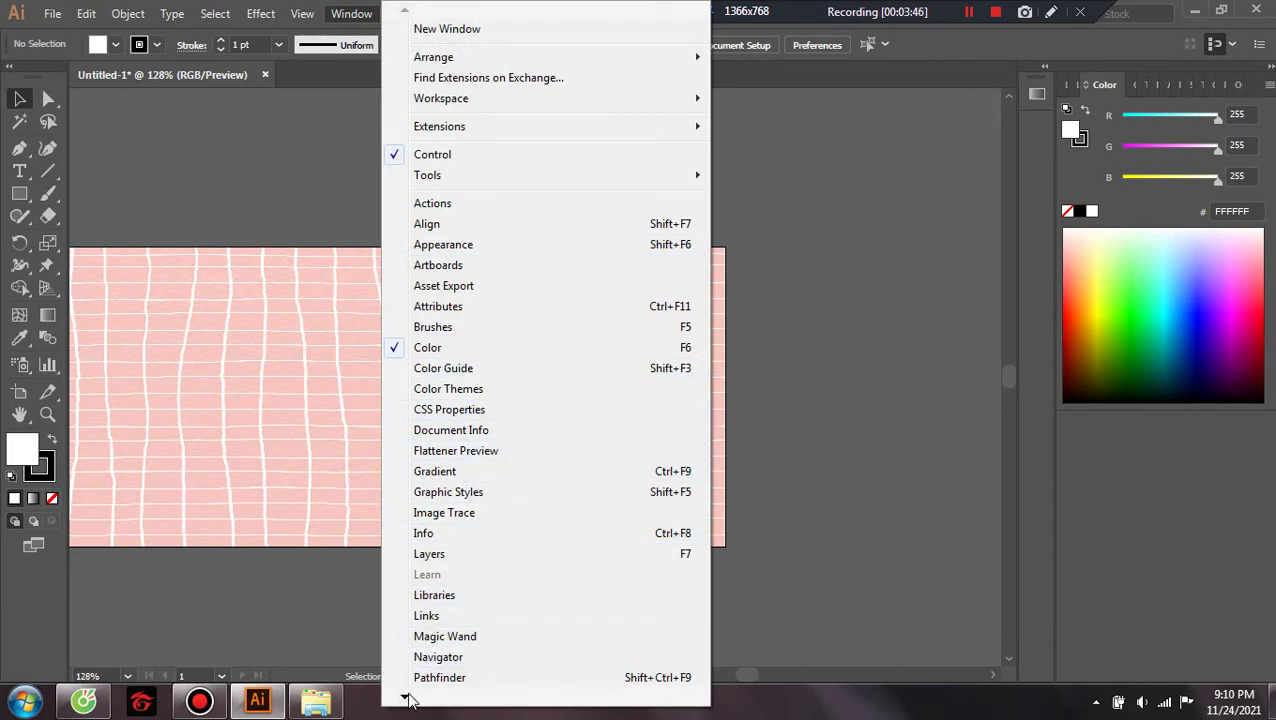
left_click(504, 491)
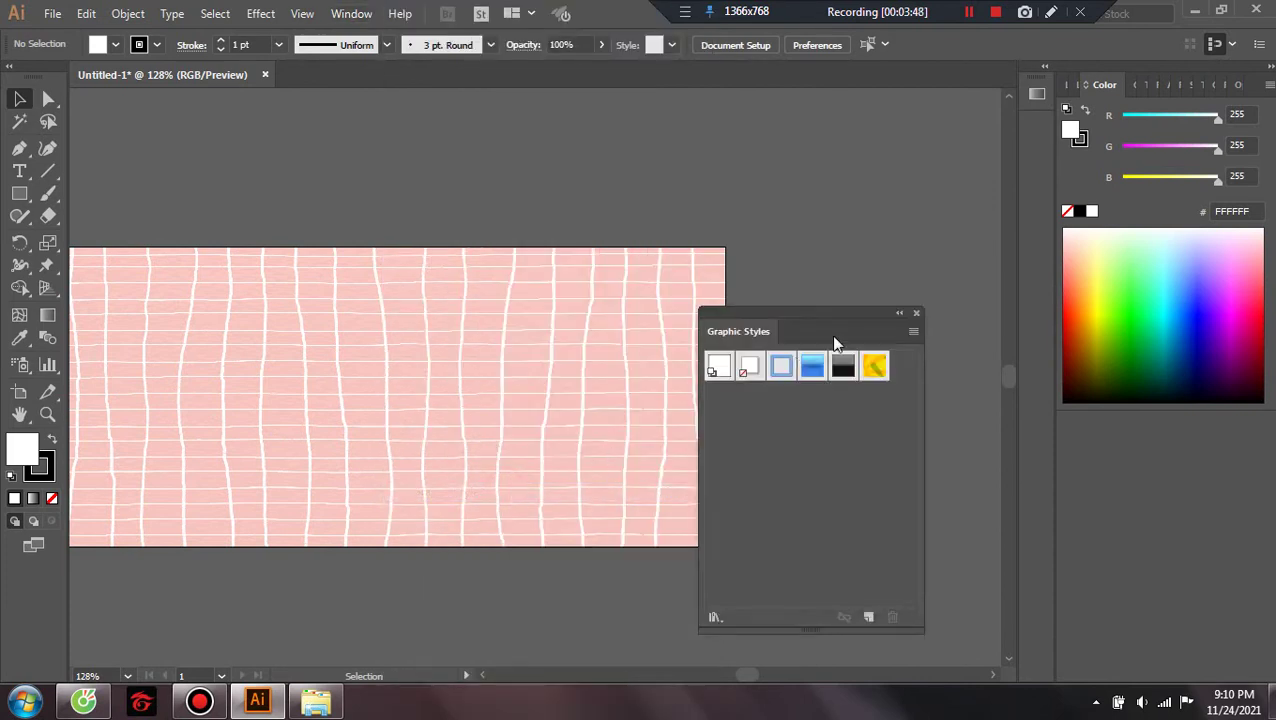
left_click_drag(837, 322, 847, 304)
left_click(926, 296)
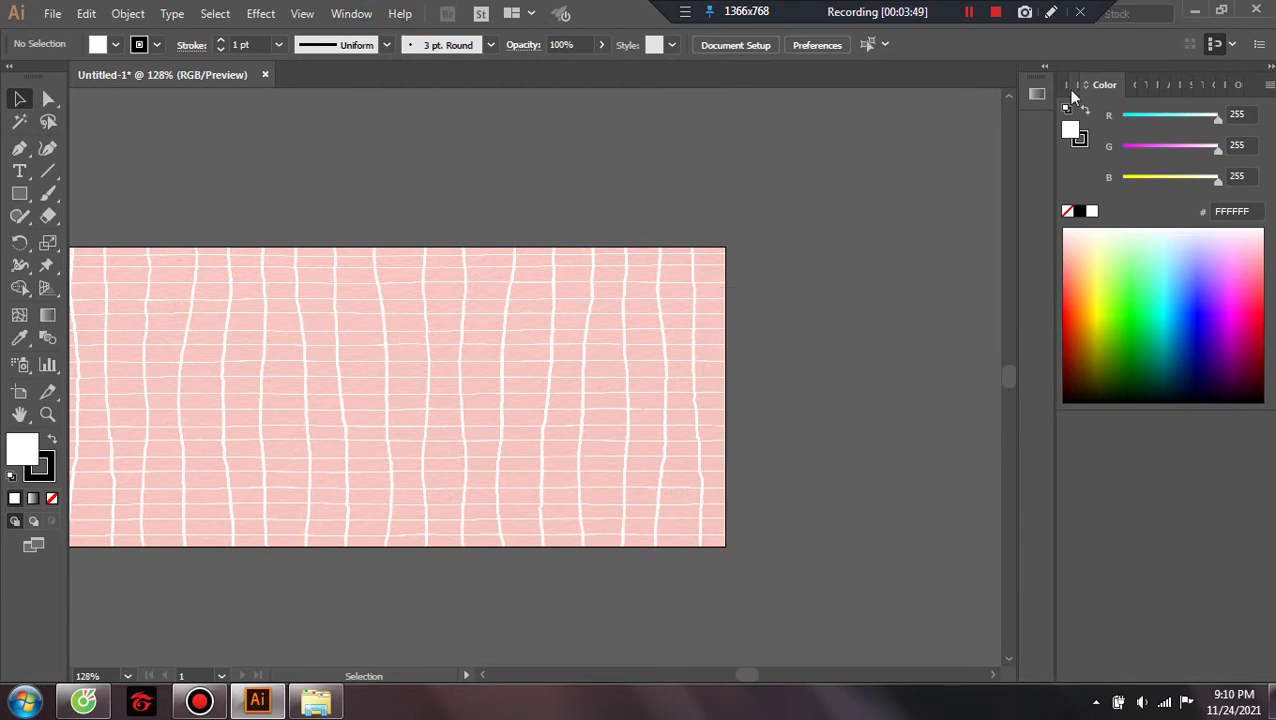
Cycle through the docked panel tabs until the Transparency panel shows Normal at 100%
left_click(1070, 84)
left_click(1061, 82)
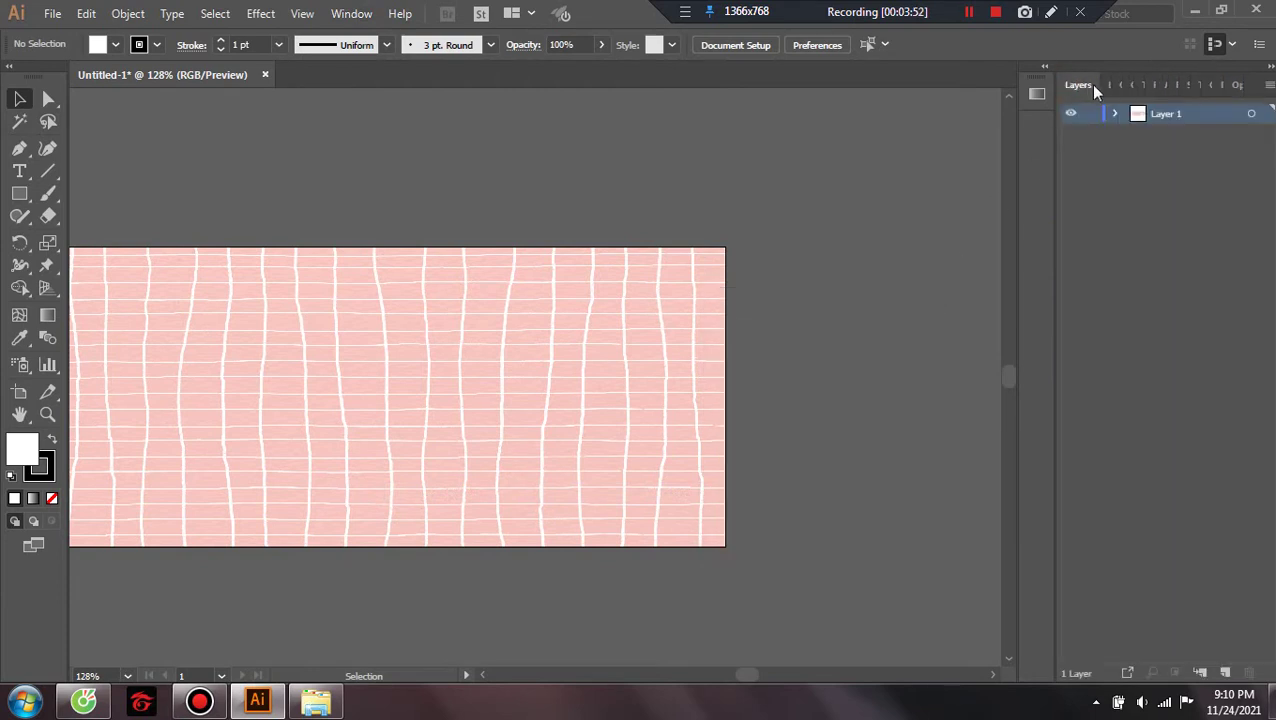
left_click(1102, 84)
left_click(1127, 84)
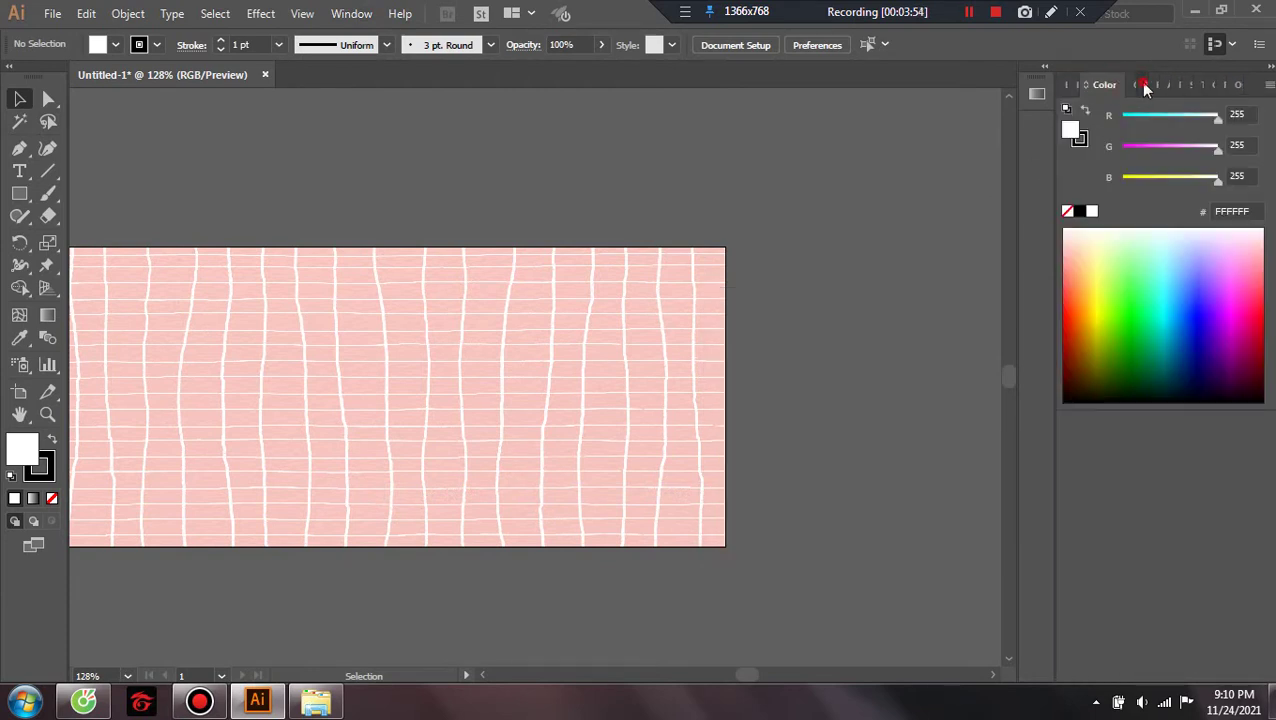
left_click(1146, 85)
left_click(1164, 82)
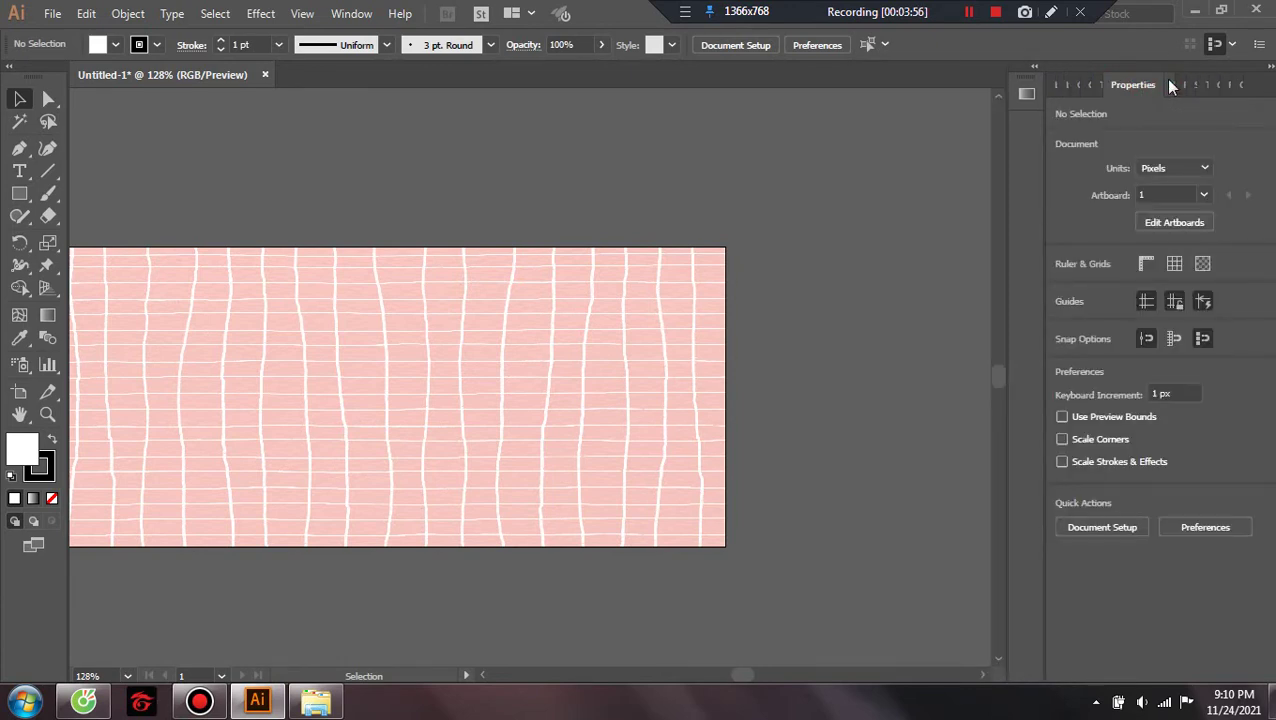
left_click(1169, 84)
left_click(1180, 84)
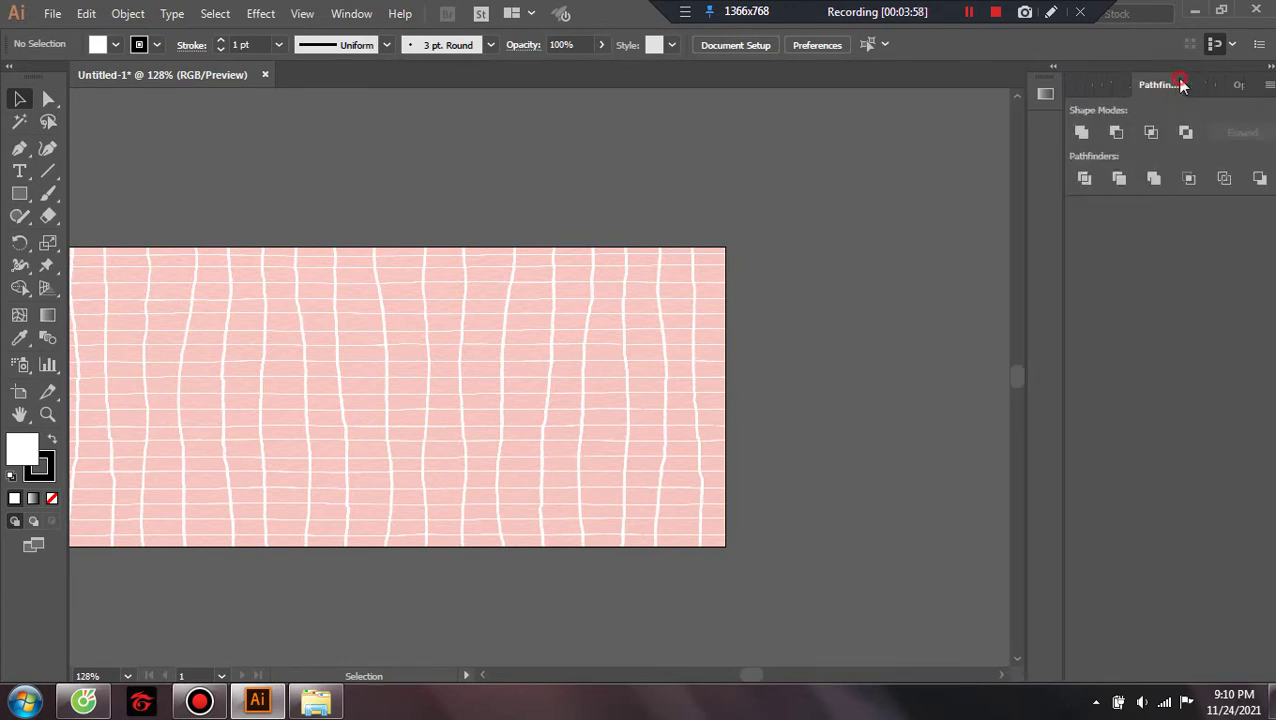
left_click(1190, 83)
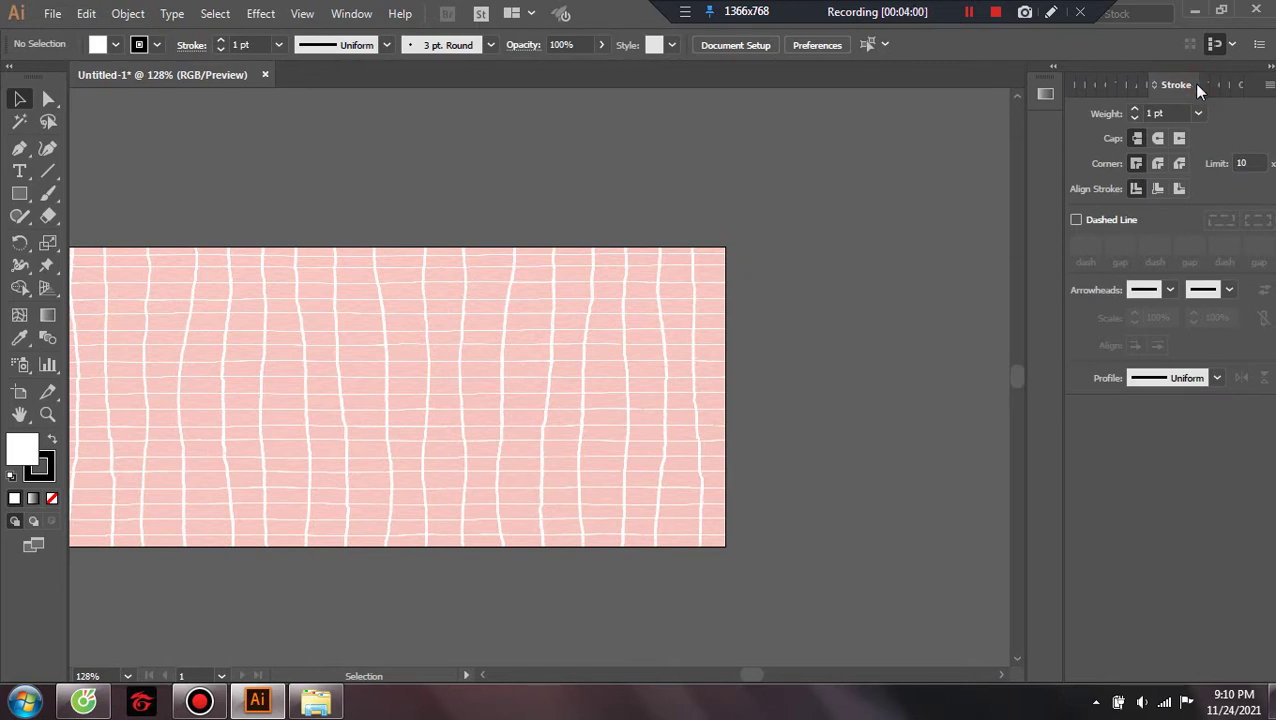
left_click(1204, 86)
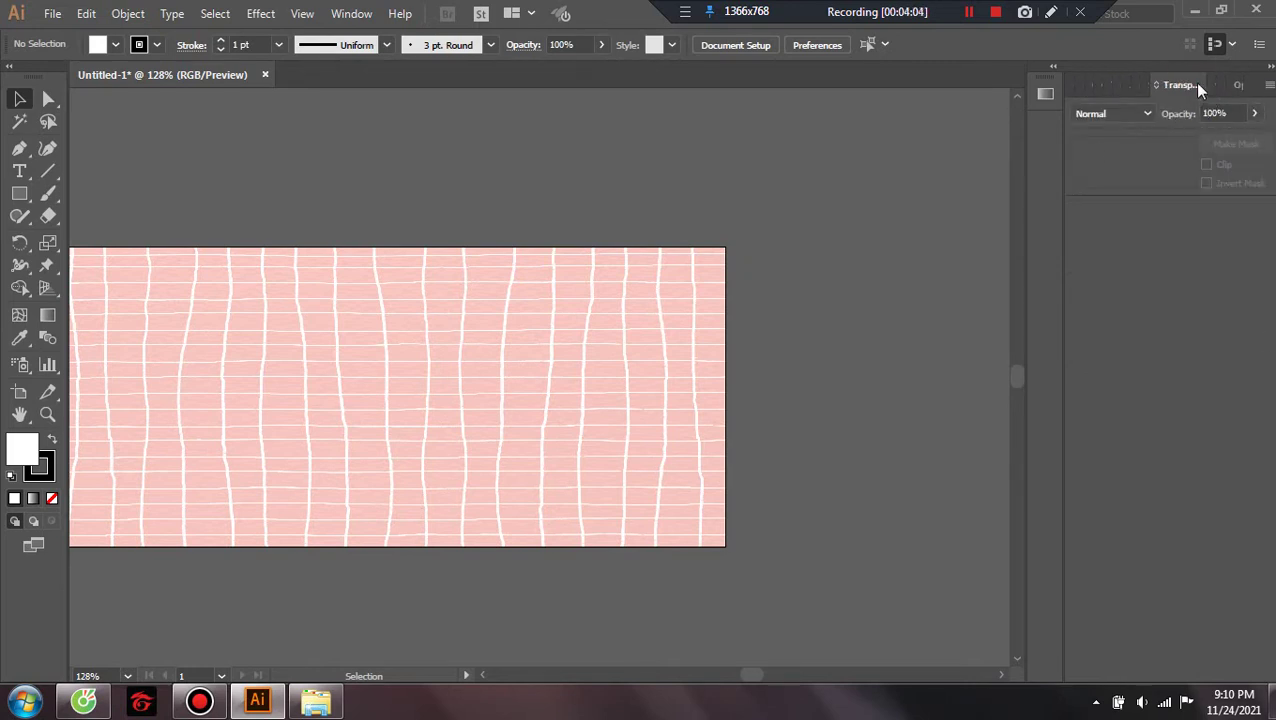
Select the placed pink grid image and lower its opacity to 65%
left_click(1252, 113)
left_click_drag(1255, 137, 1233, 140)
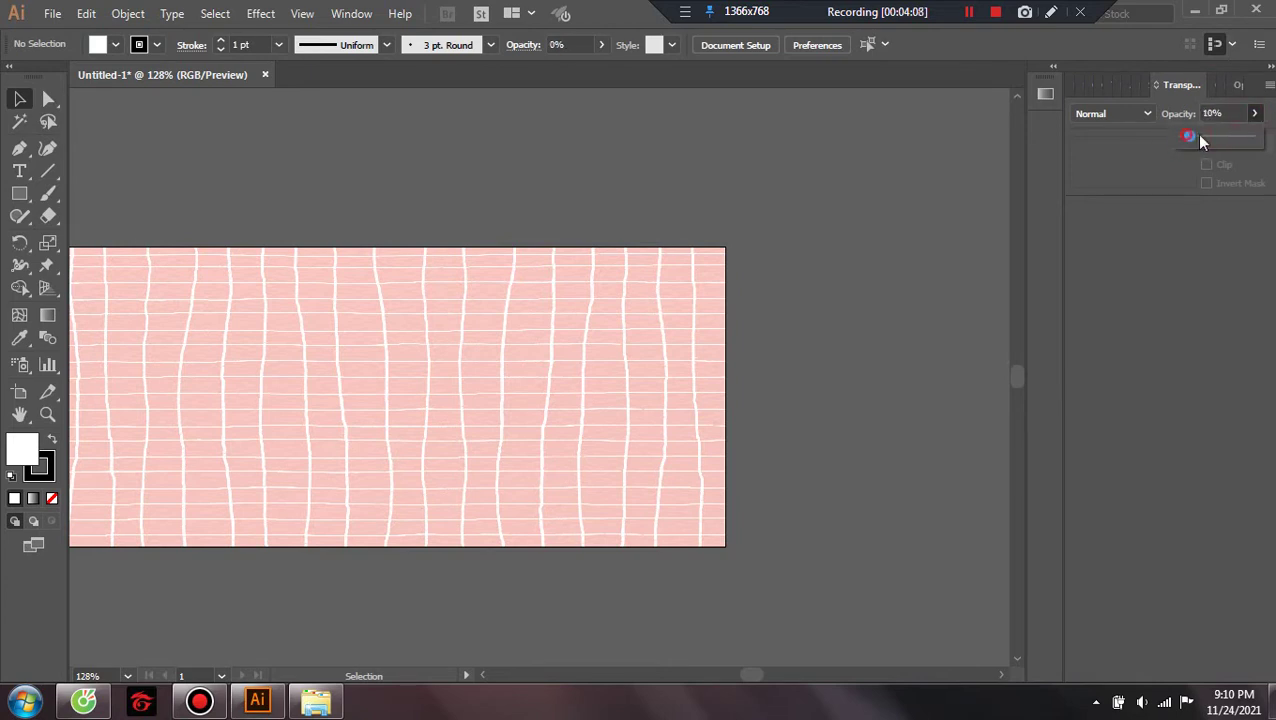
mouse_move(1183, 137)
left_mouse_down()
mouse_move(1252, 137)
mouse_move(1160, 158)
left_mouse_up()
left_click(1254, 113)
left_click(441, 414)
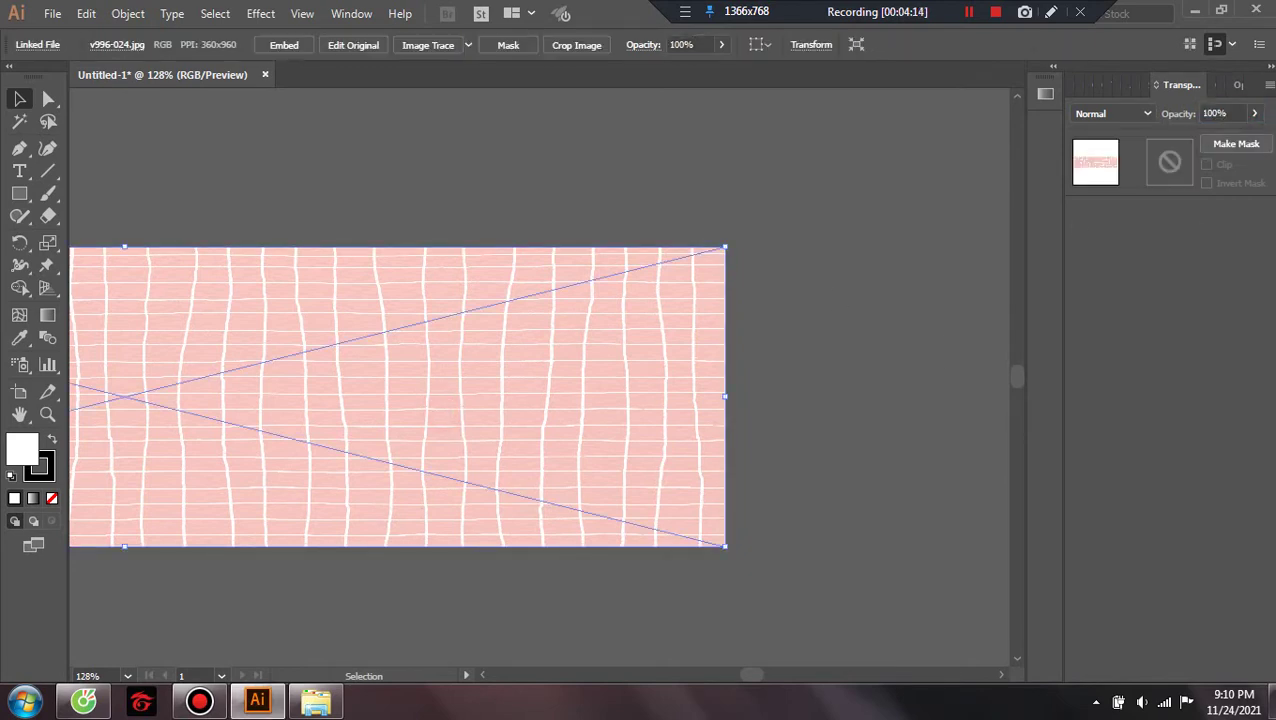
left_click(1254, 113)
left_click_drag(1234, 136, 1217, 139)
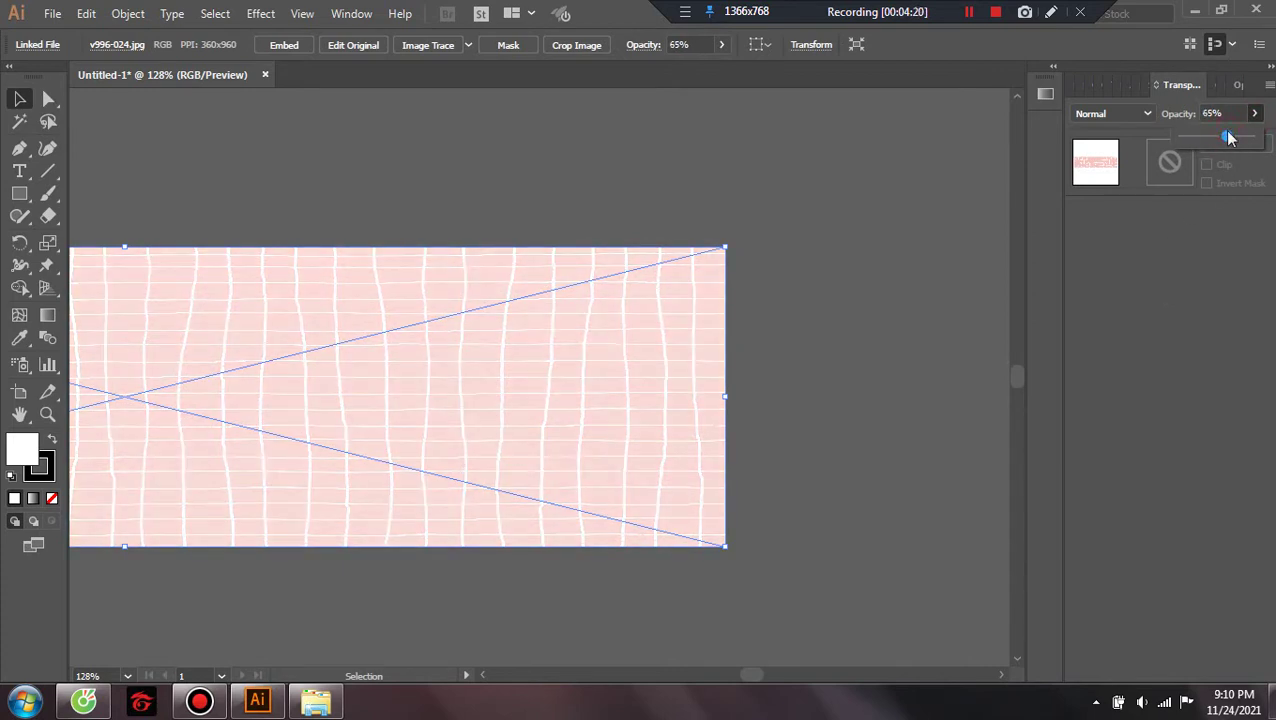
Zoom the view to 100% (Ctrl+1) and reselect the faded pink grid image
left_click(838, 418)
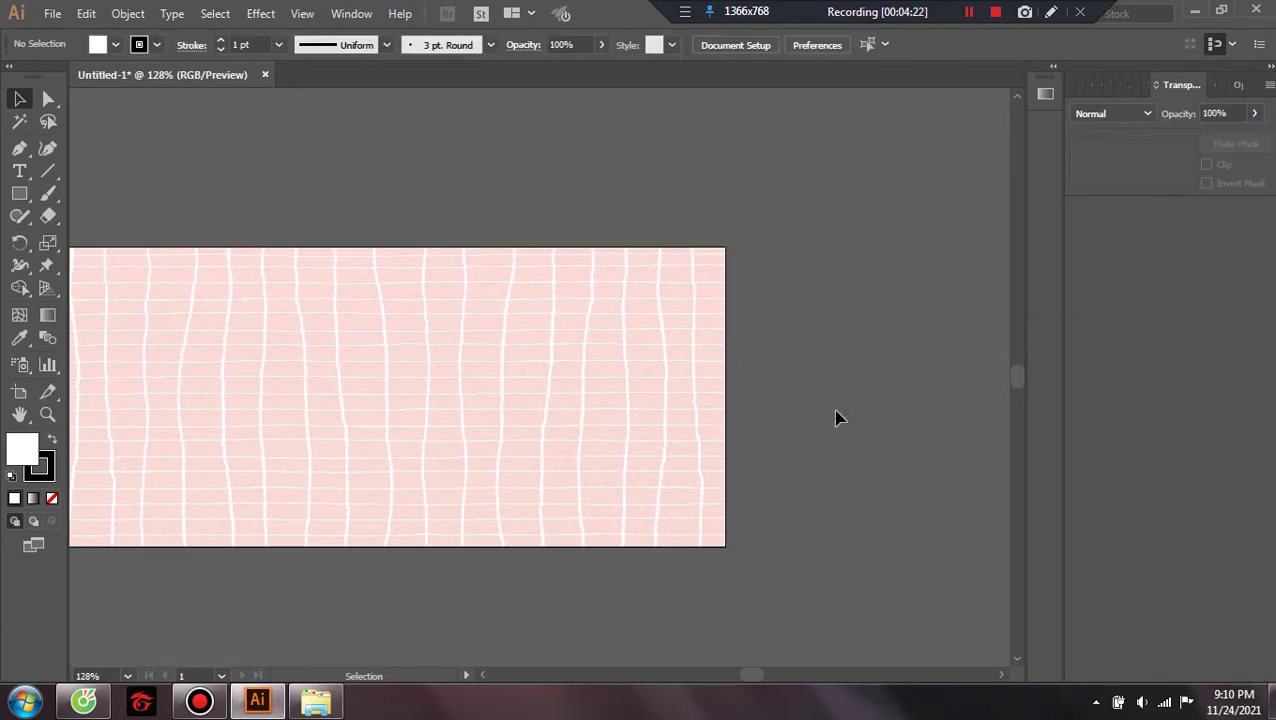
key("ctrl+1")
left_click(835, 368)
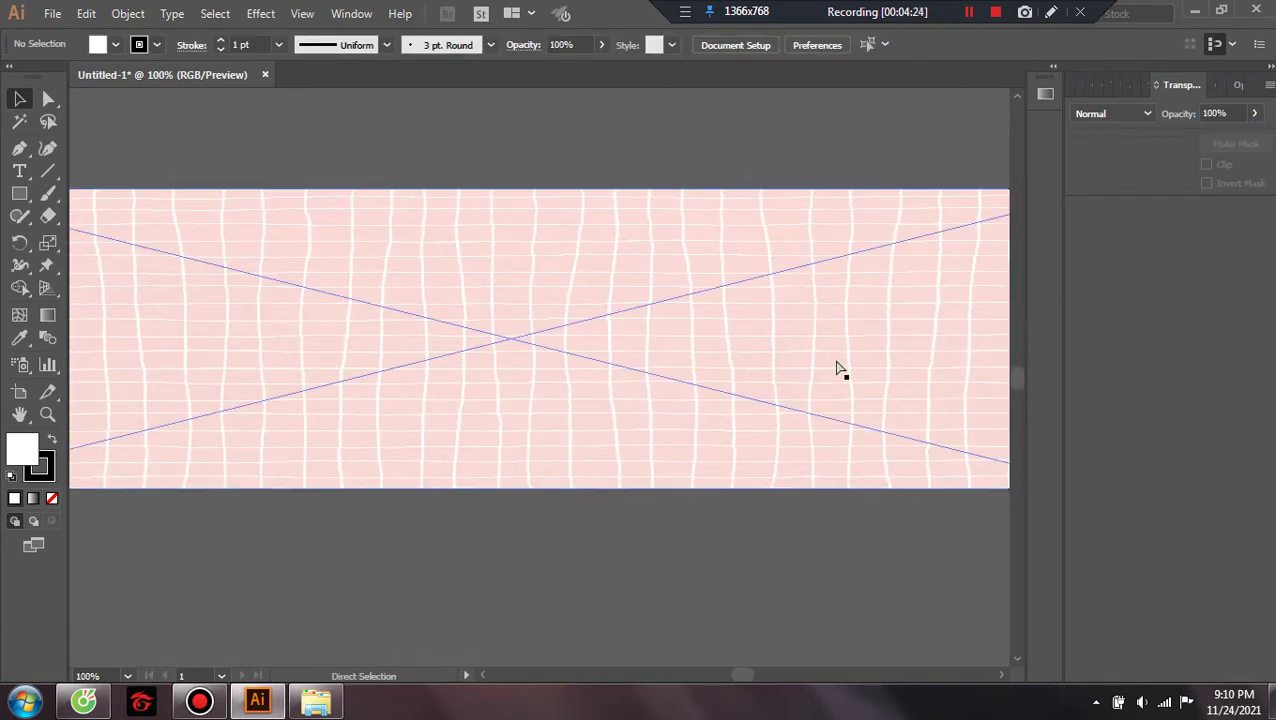
key("ctrl+minus")
key("ctrl+1")
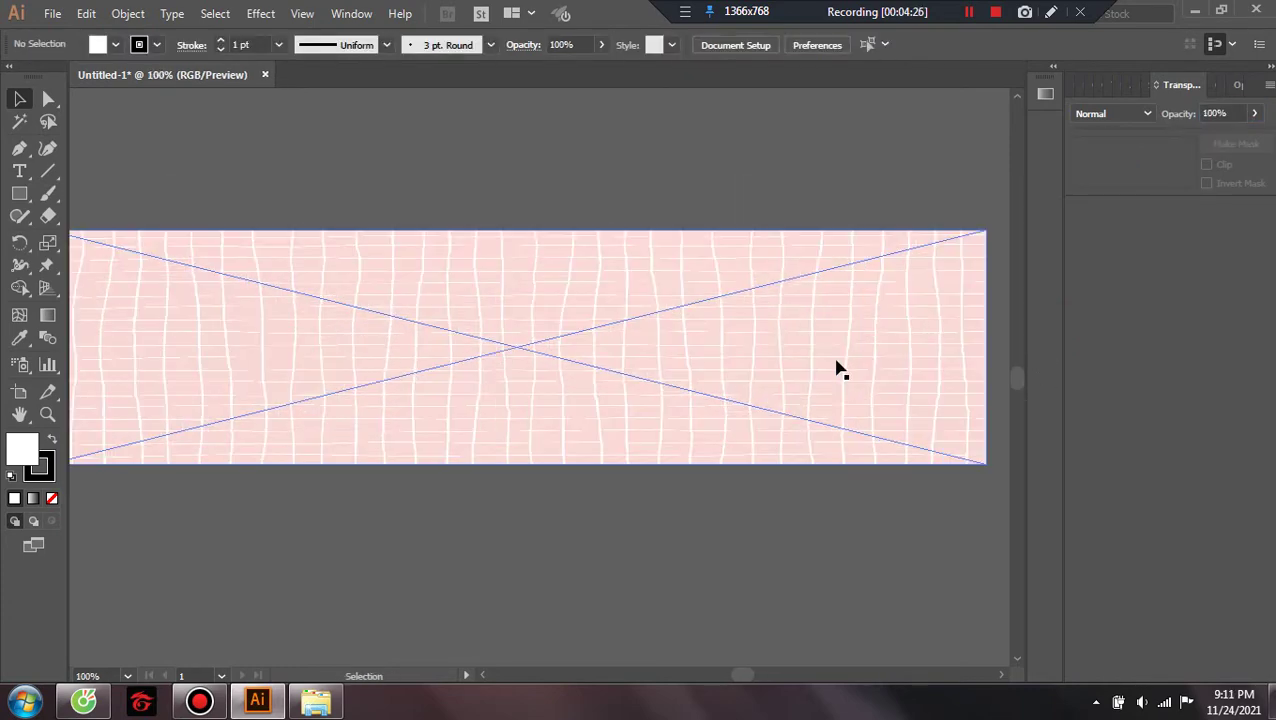
left_click(641, 532)
left_click(408, 408)
Choose anh.png from the Desktop in the Place dialog and confirm it
left_click(427, 538)
left_click(50, 14)
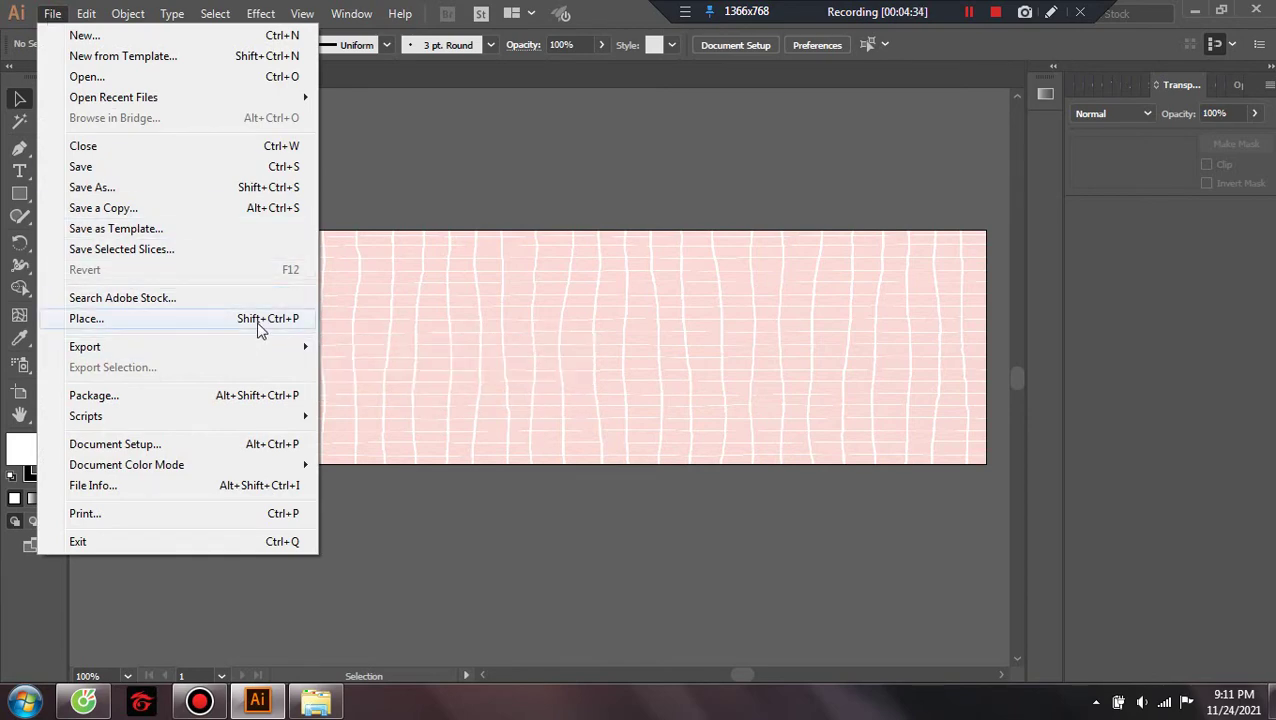
left_click(232, 328)
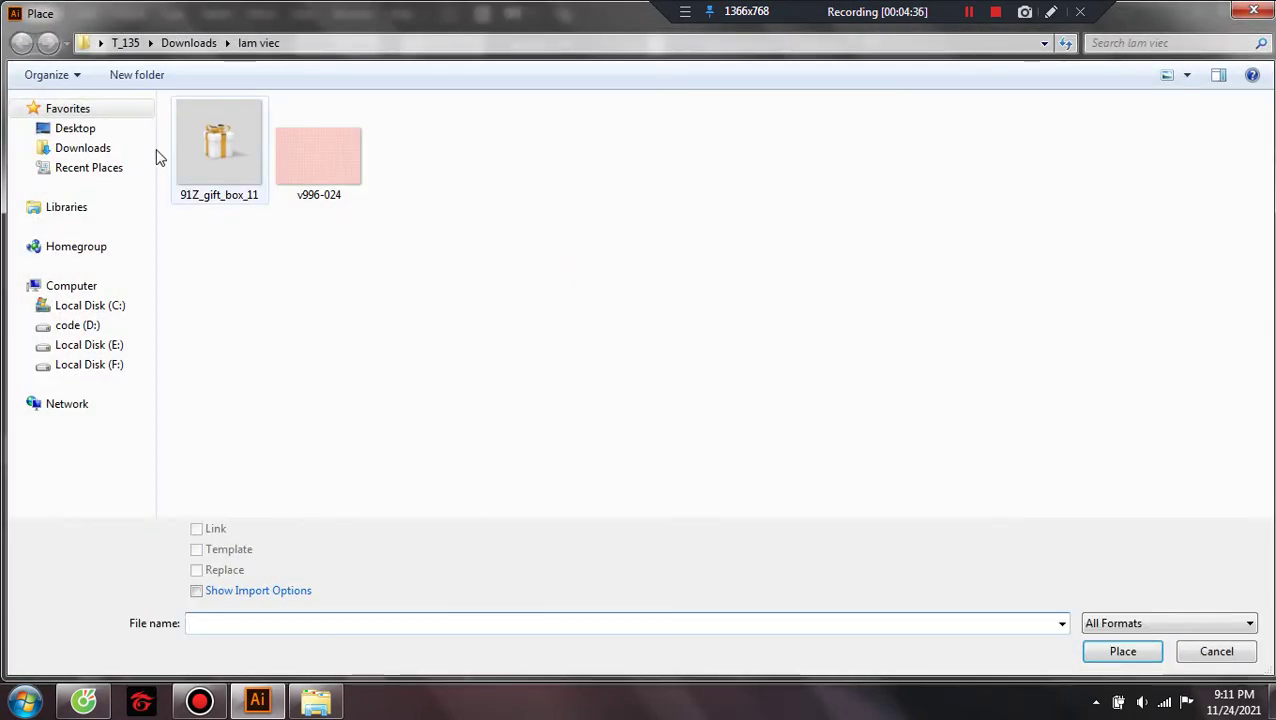
left_click(63, 148)
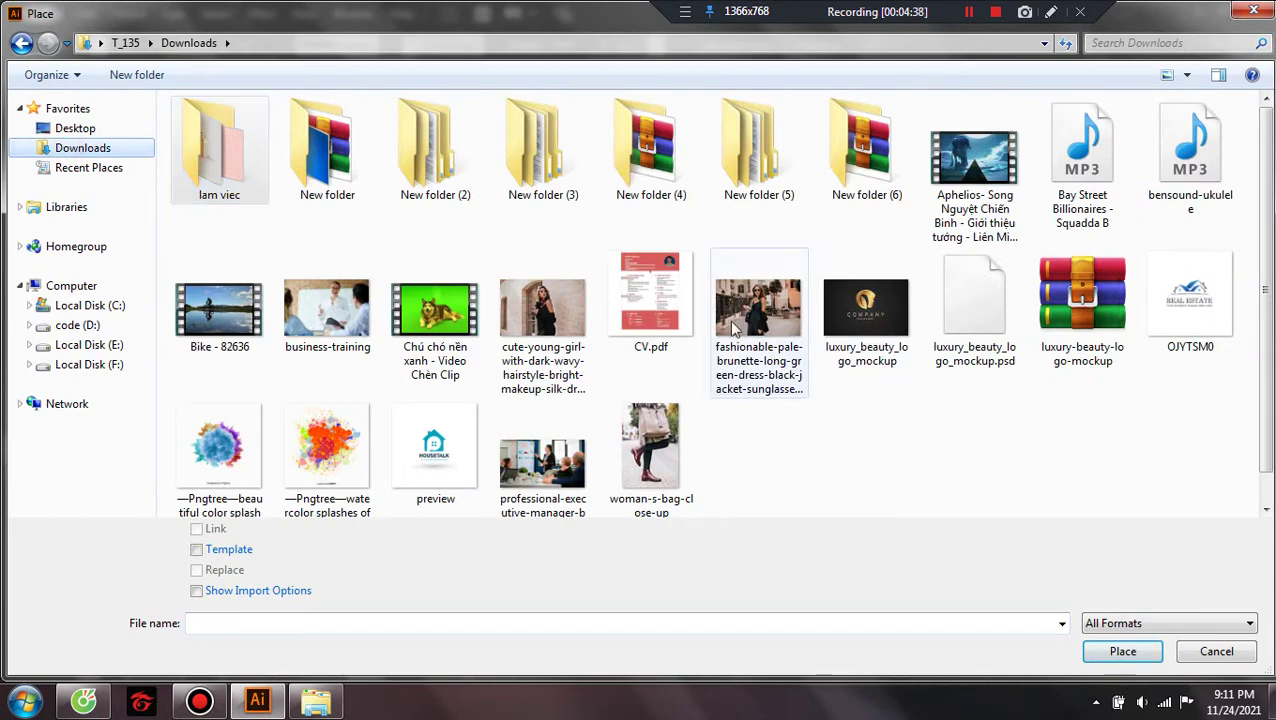
left_click(41, 119)
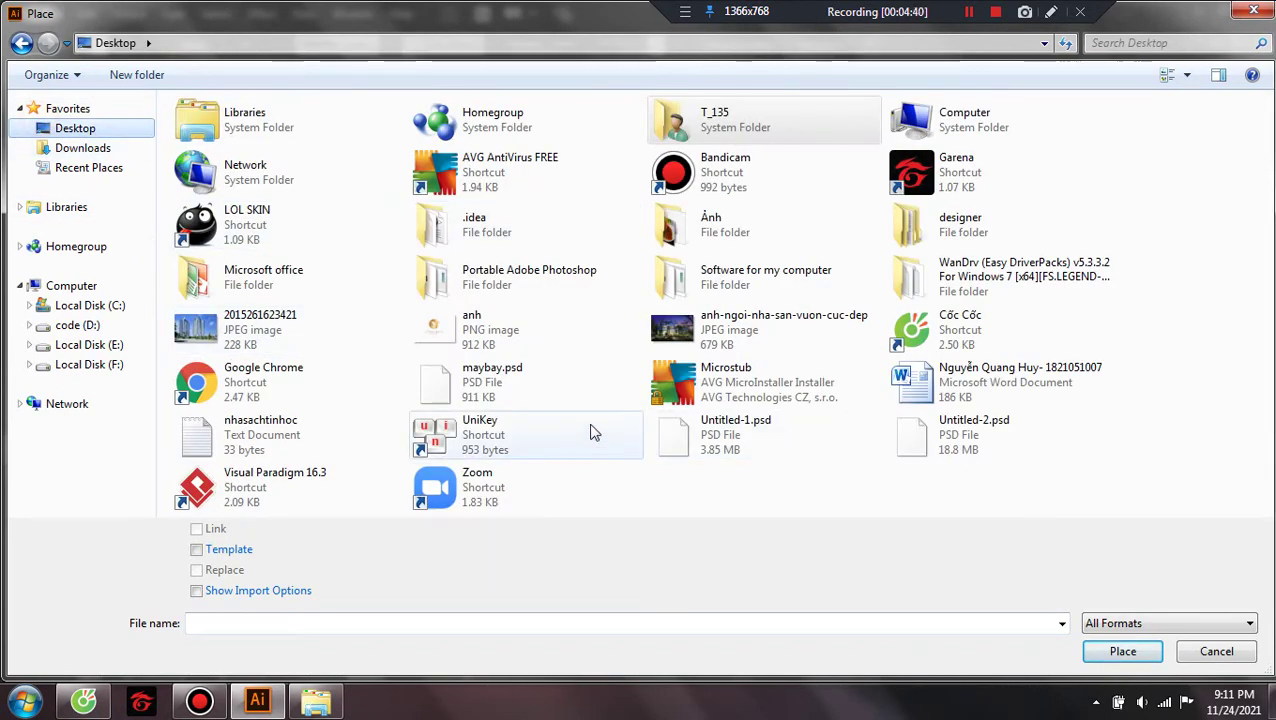
left_click(516, 330)
left_click(1092, 642)
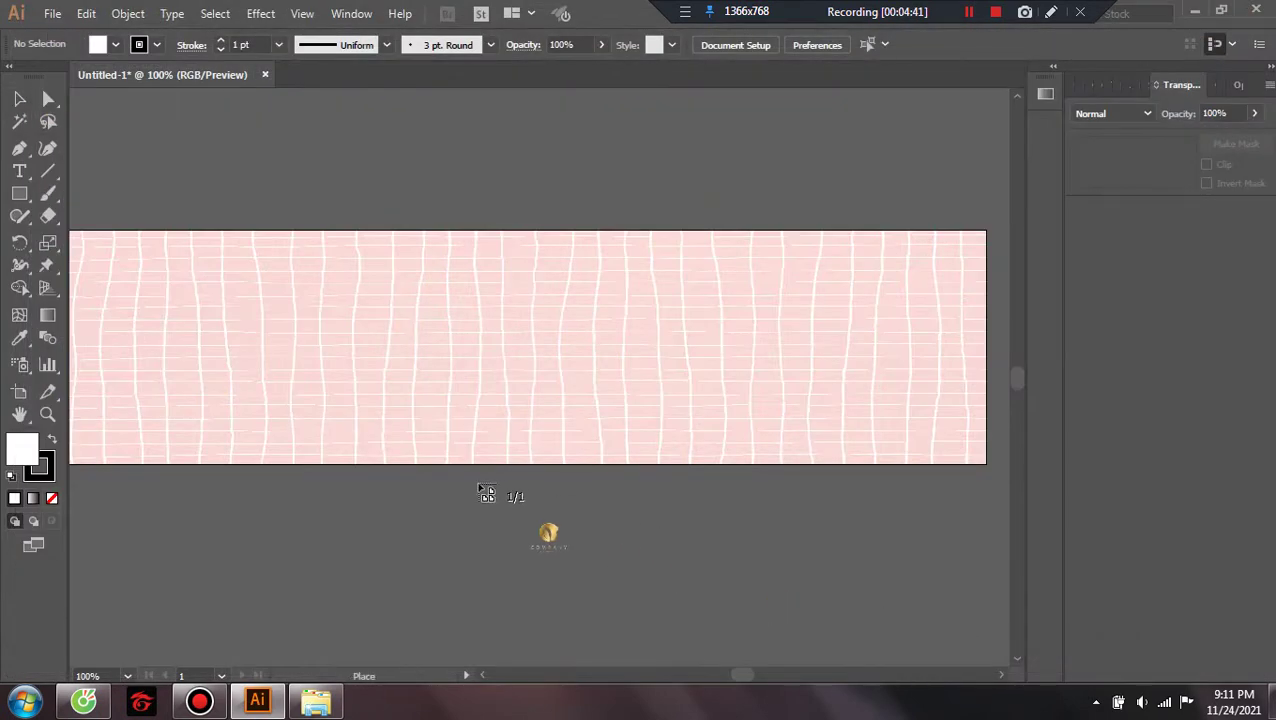
left_click(270, 323)
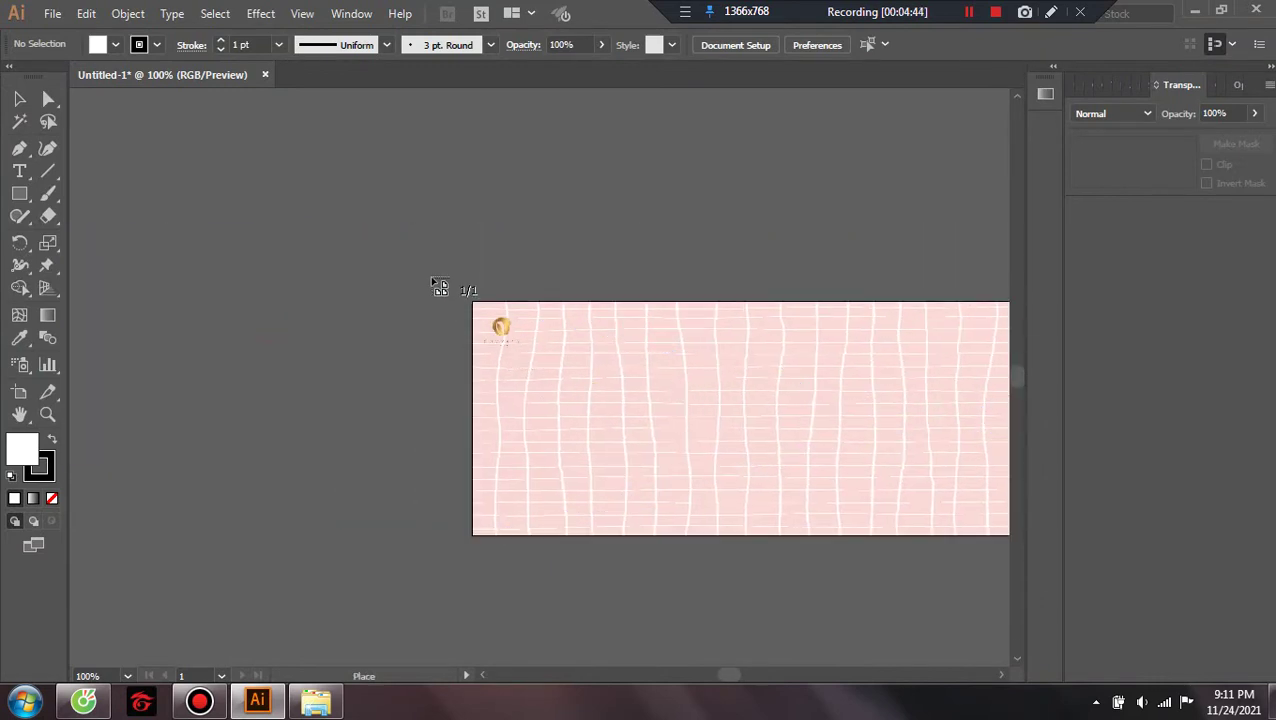
Drag the gold COMPANY logo over the banner's left area and check the zoom
left_click_drag(477, 304, 820, 537)
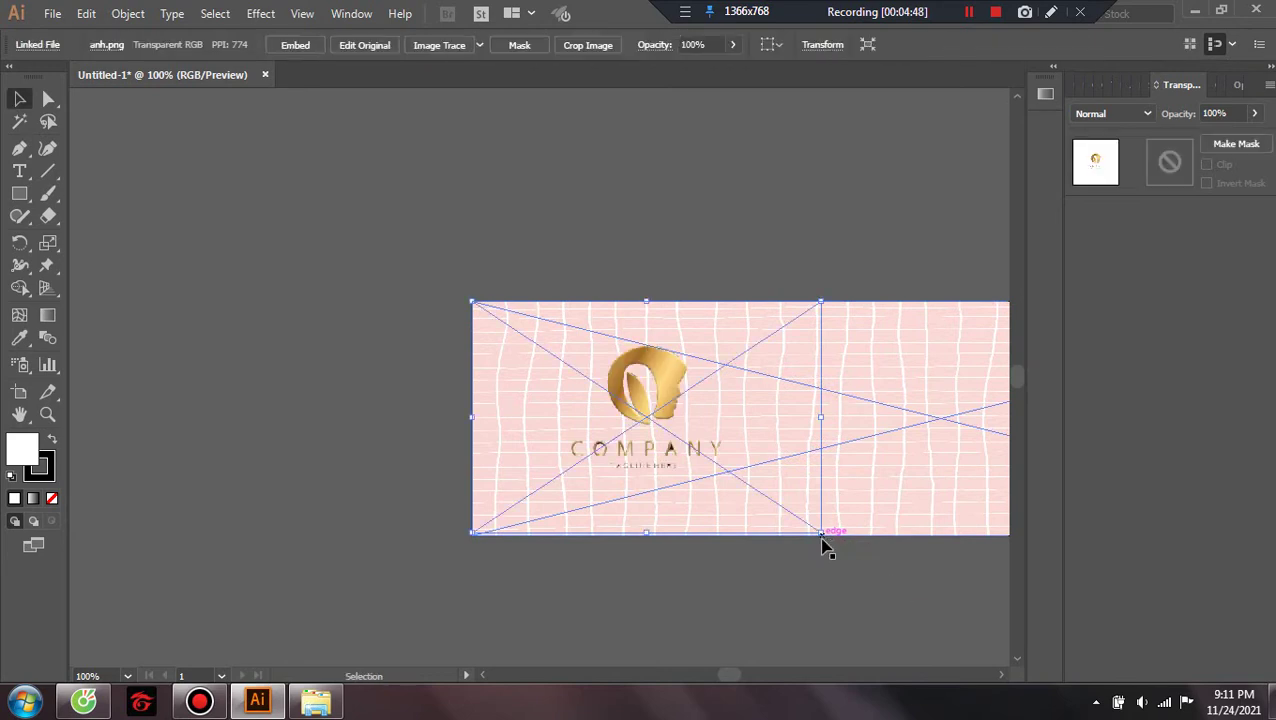
scroll(655, 553, "right", 5)
left_click(733, 538)
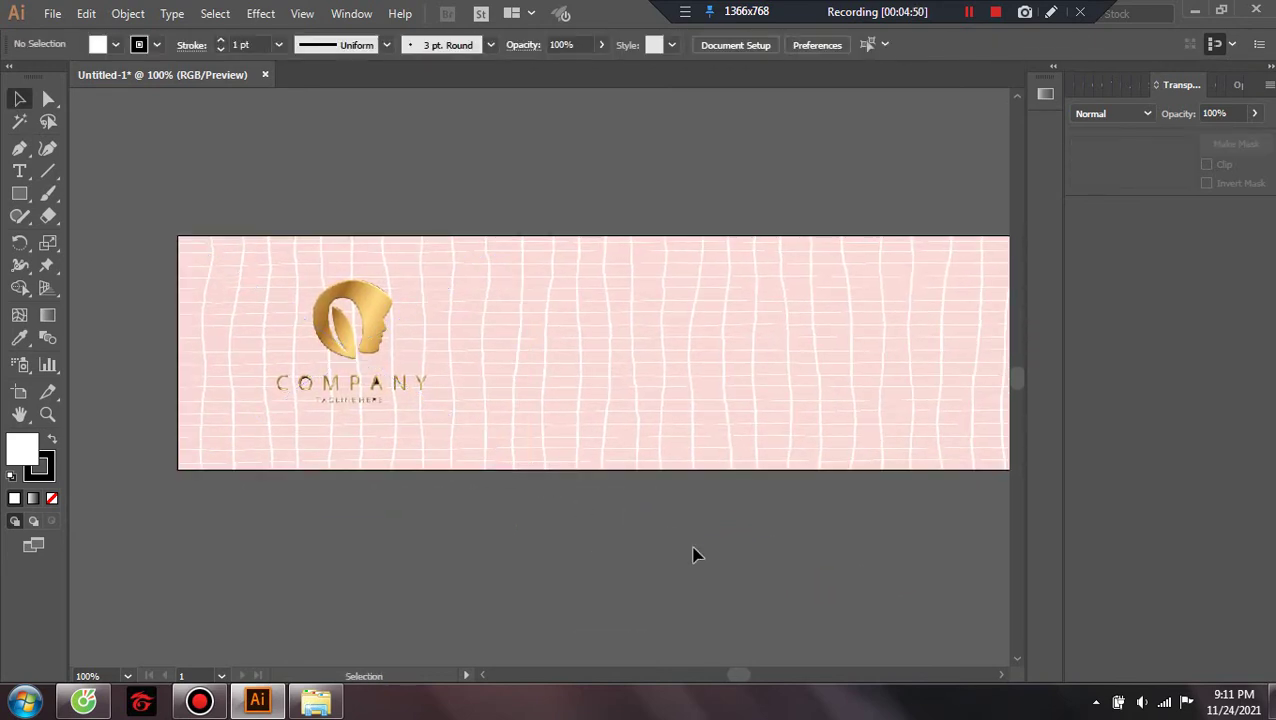
left_click(380, 358)
left_click(541, 553)
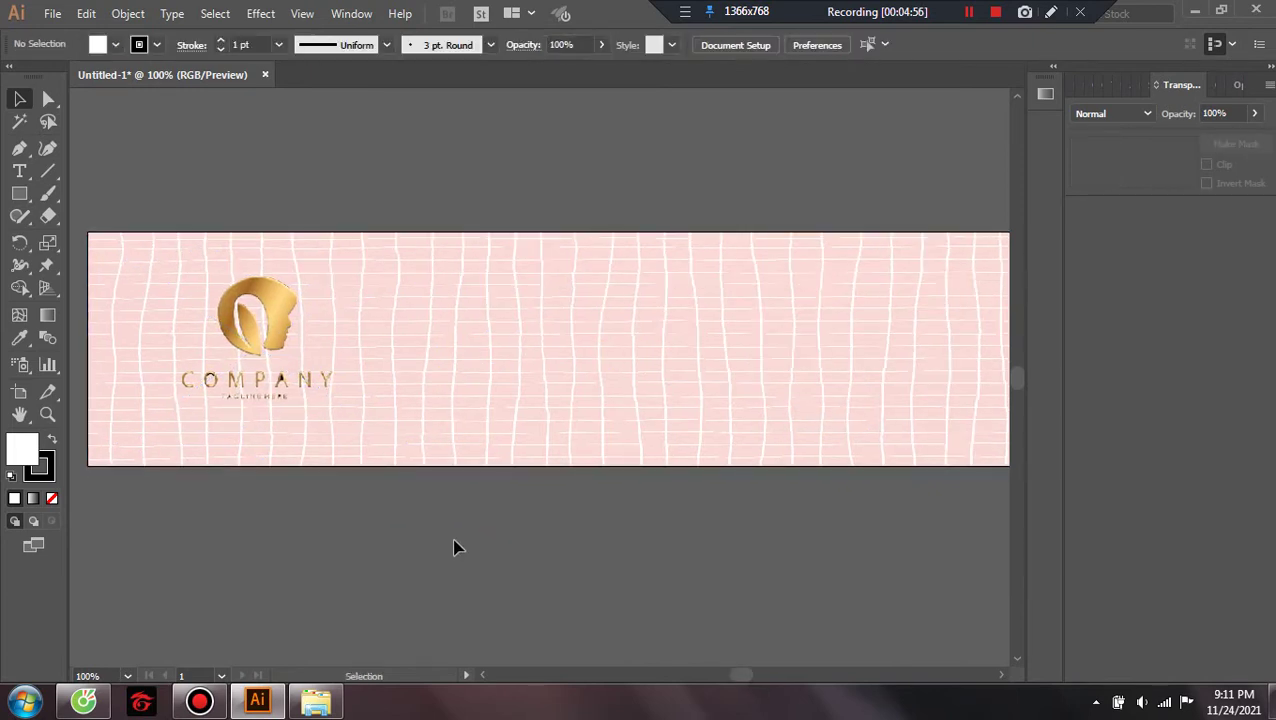
key("ctrl+minus")
key("ctrl+plus")
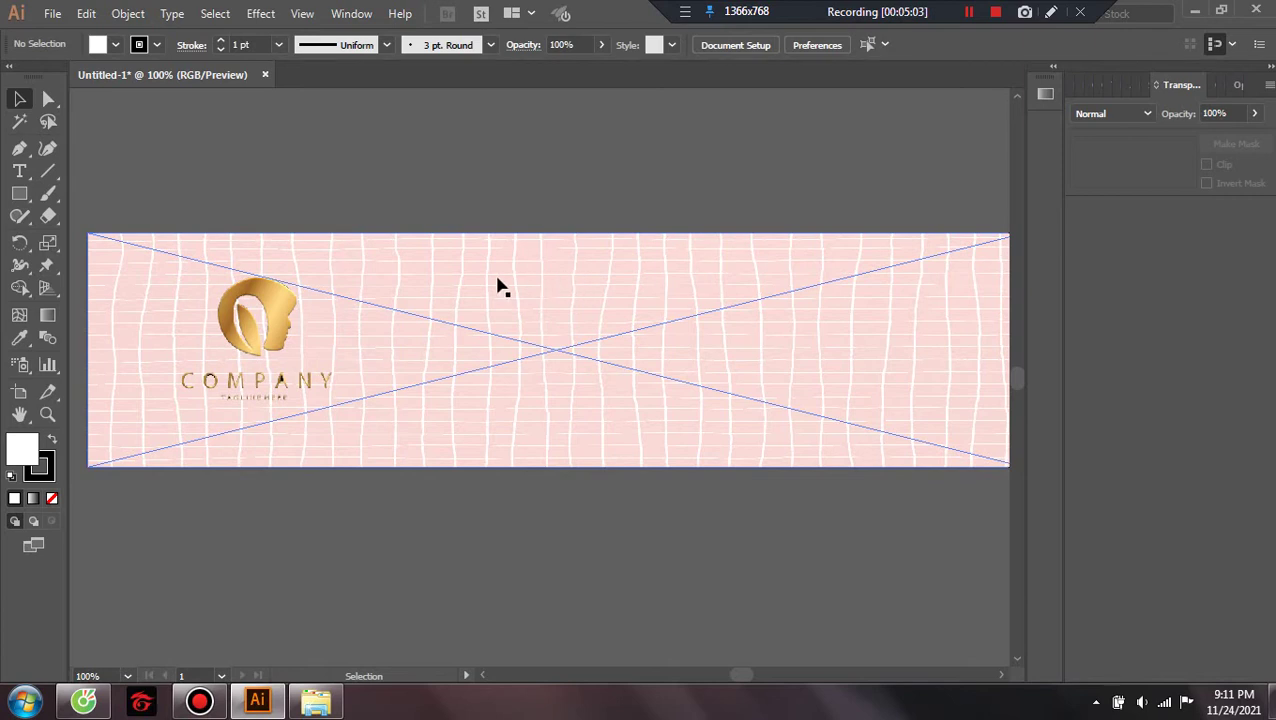
Type the heading 'Chương trình khai trương' near the banner's top centre
key("t")
left_click(465, 276)
type("q")
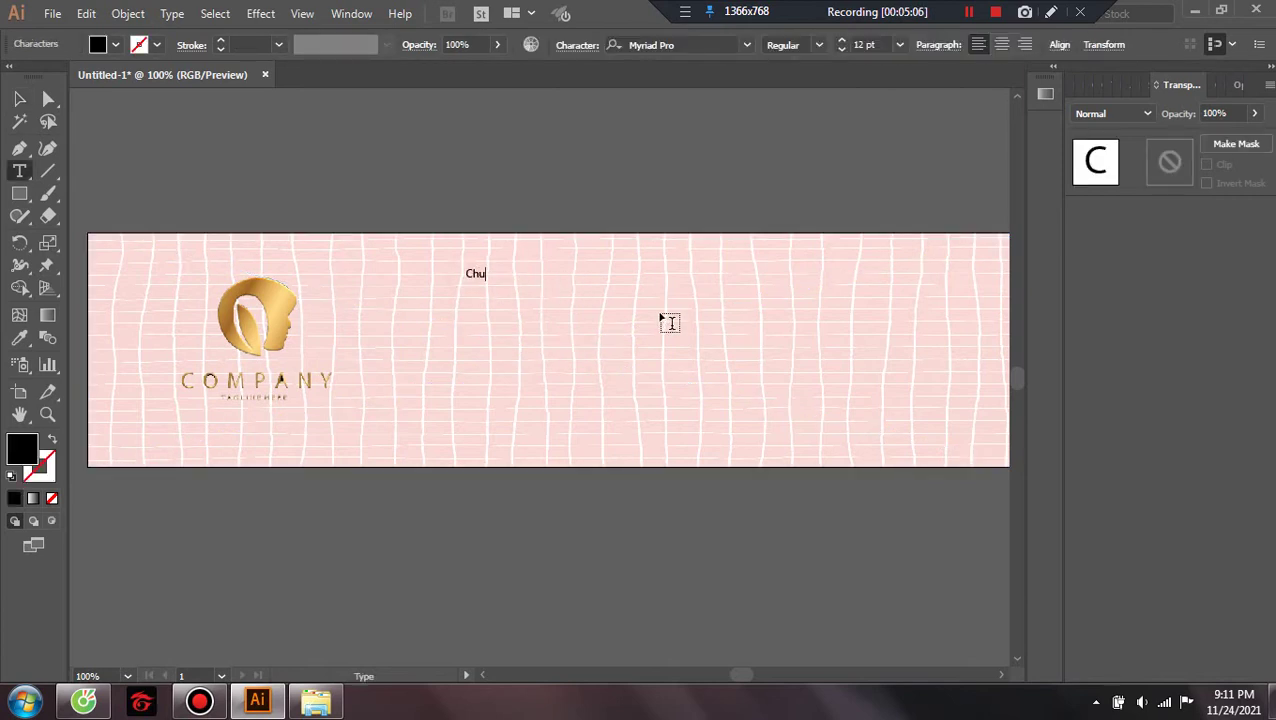
key("BackSpace")
key("BackSpace")
key("BackSpace")
key("BackSpace")
key("BackSpace")
key("BackSpace")
key("BackSpace")
type("o")
key("BackSpace")
key("BackSpace")
key("BackSpace")
key("BackSpace")
type("Chương")
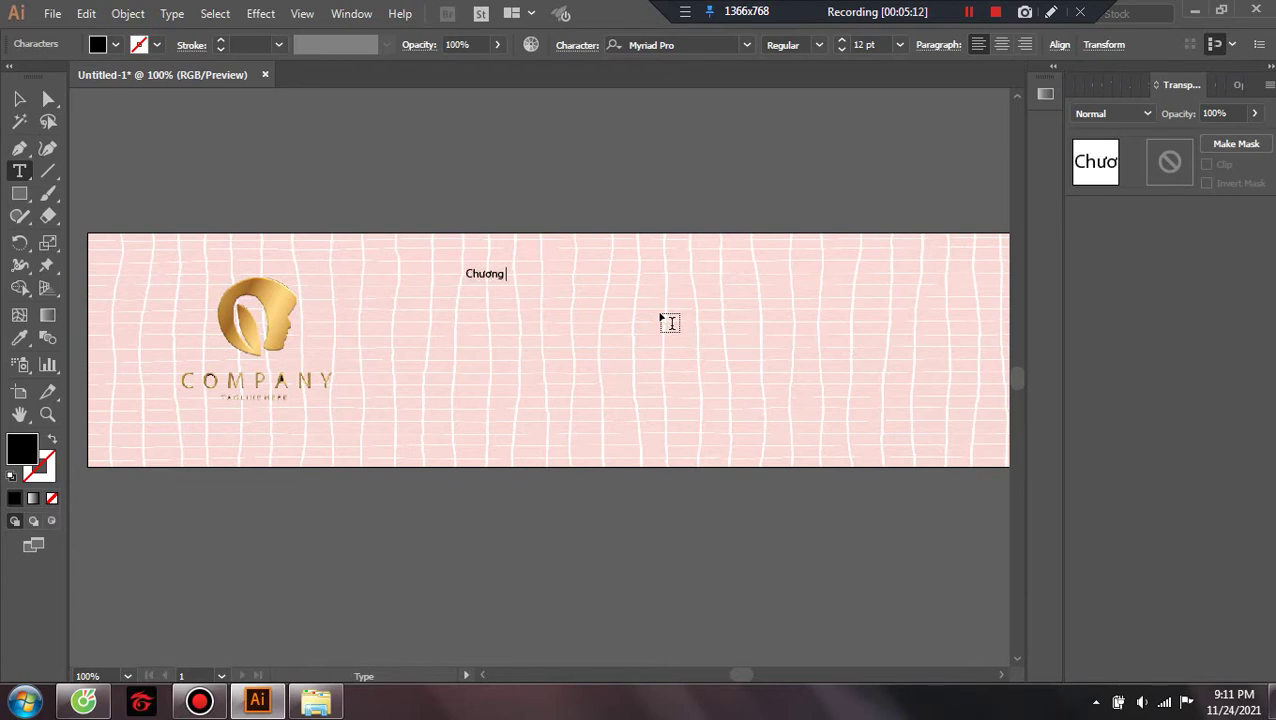
type("h kahi tr")
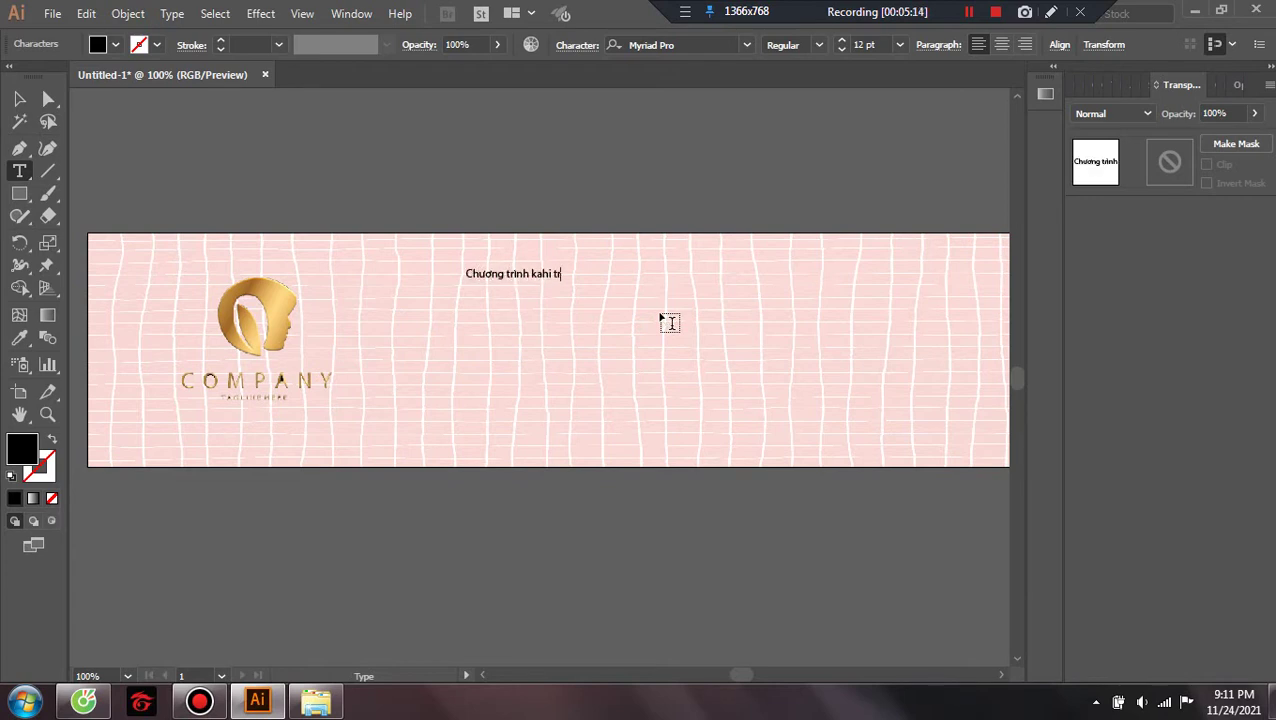
type("u")
type("ơng")
Set the heading to UTM Avo Bold and scale it up to about 41 pt
left_click(16, 96)
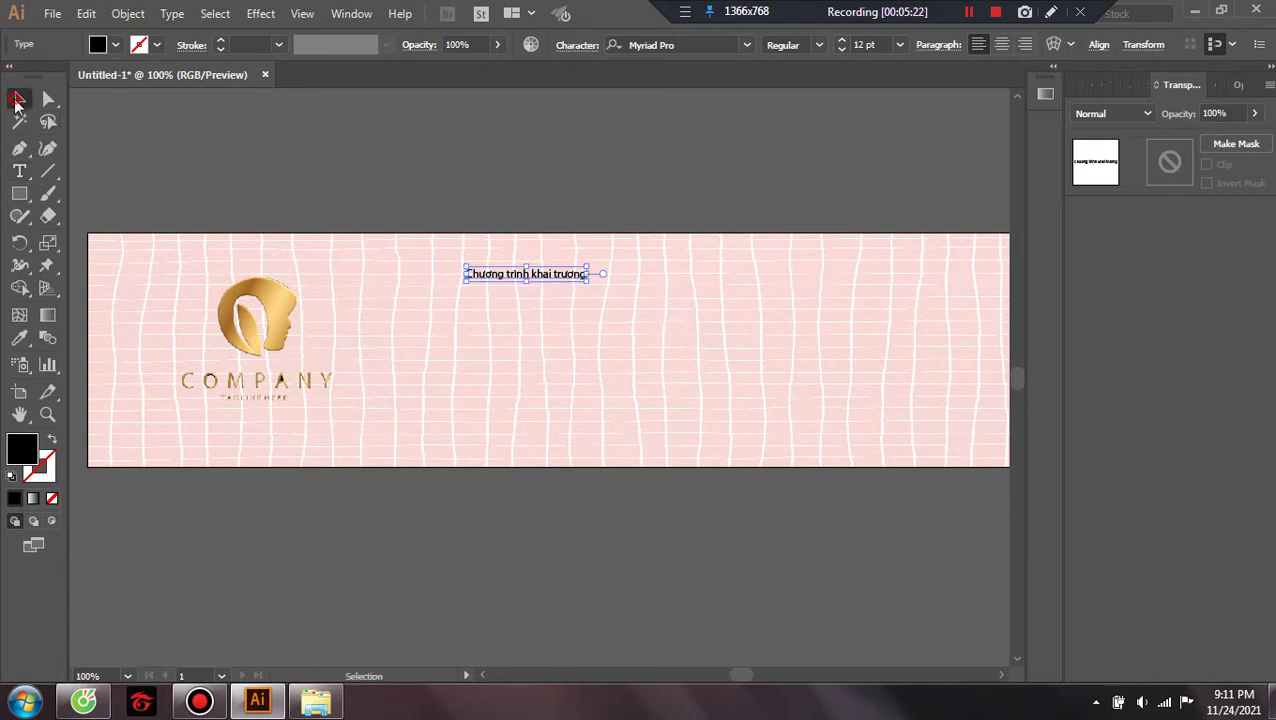
left_click_drag(585, 268, 670, 262)
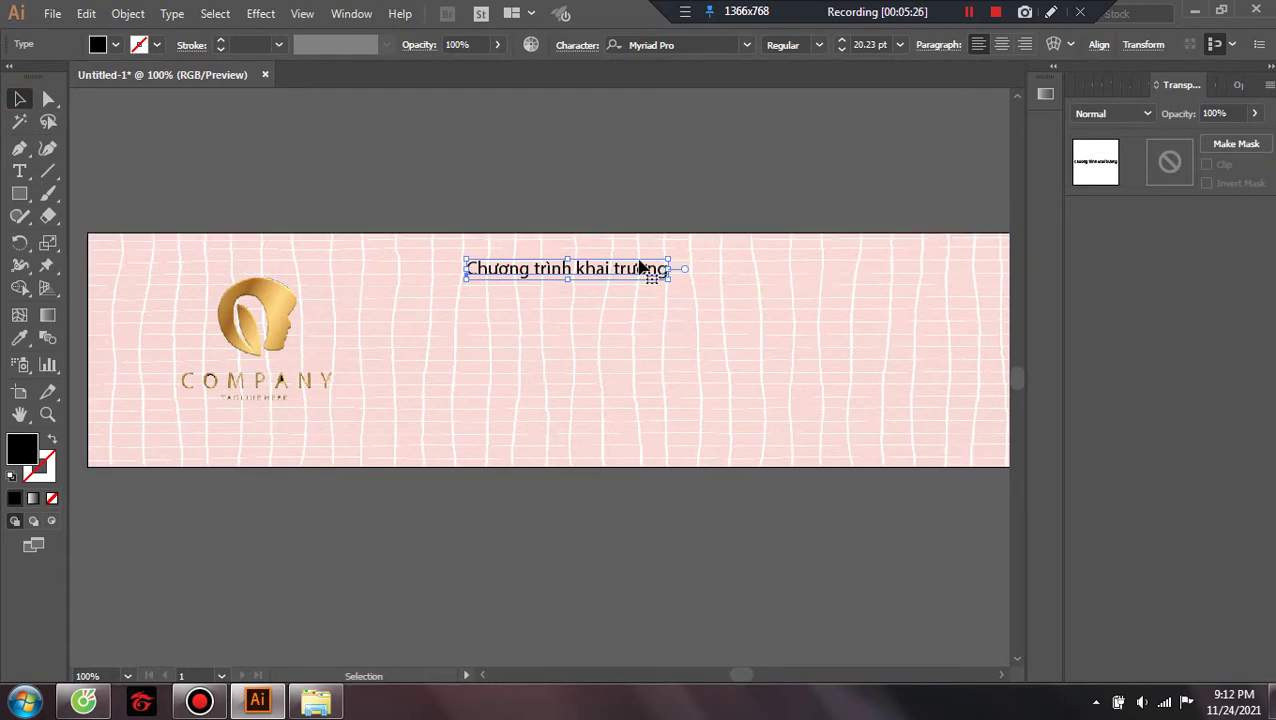
left_click(746, 46)
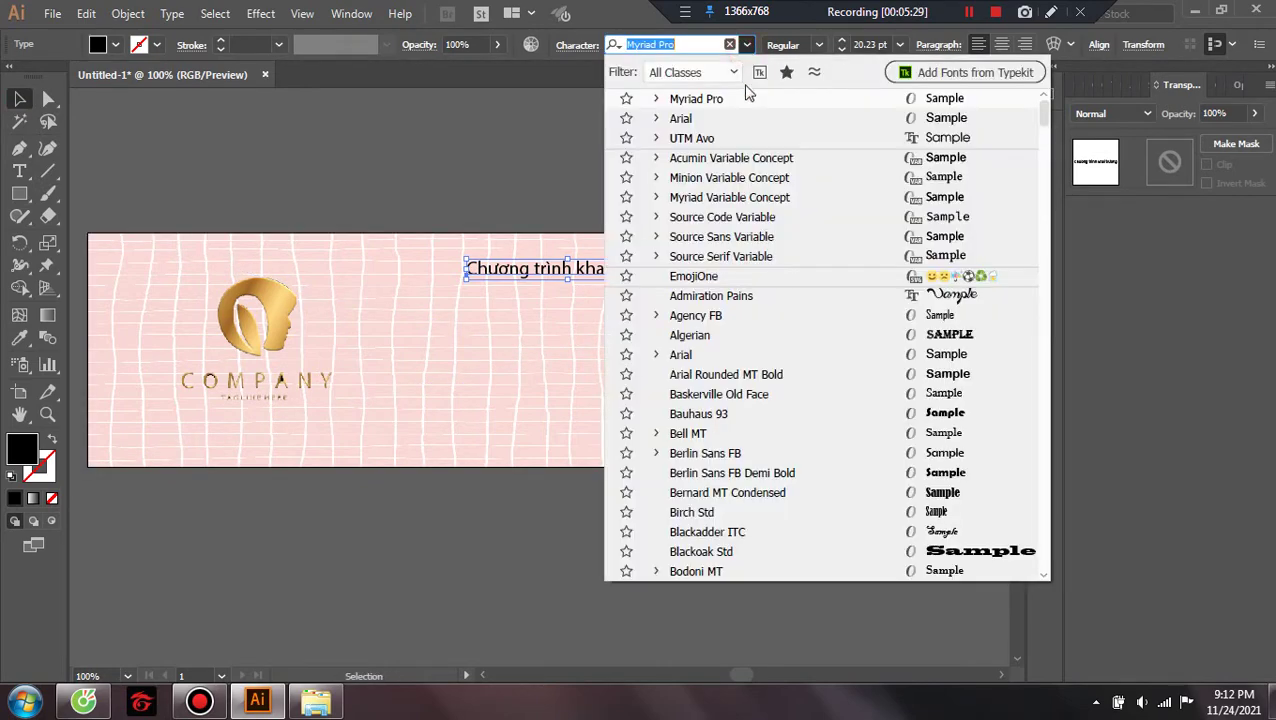
left_click(752, 140)
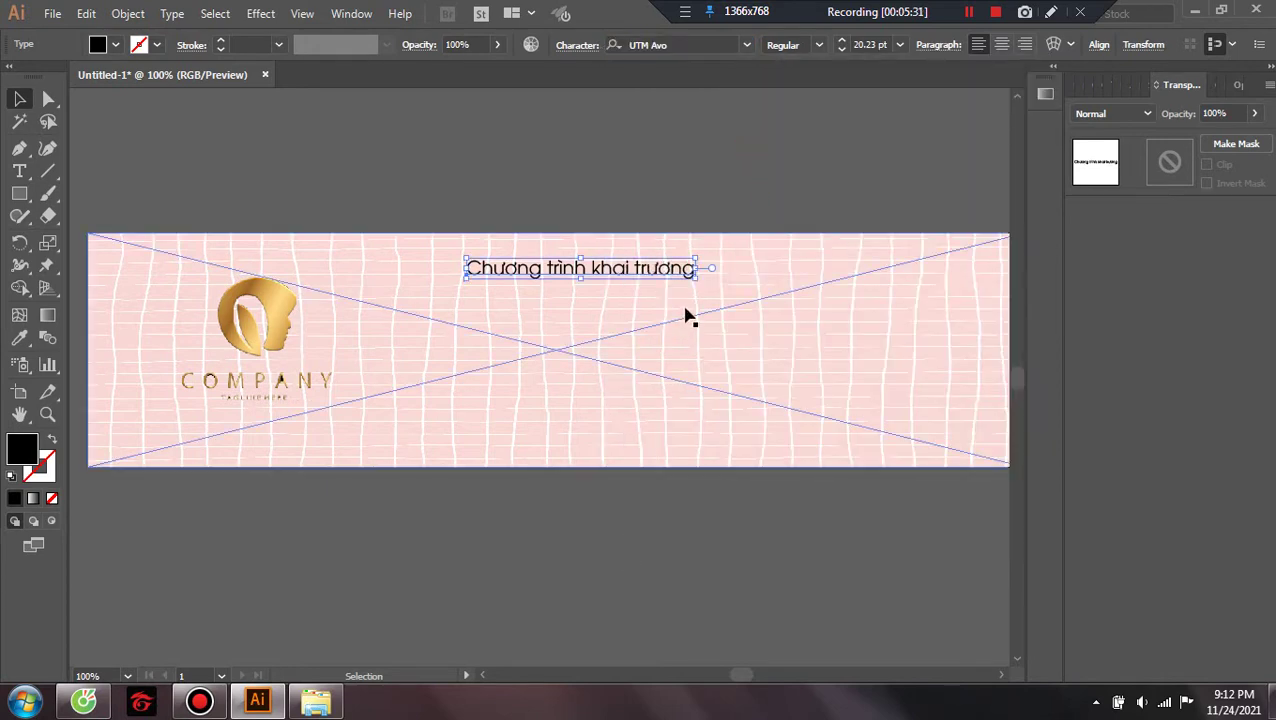
left_click(818, 48)
left_click(812, 105)
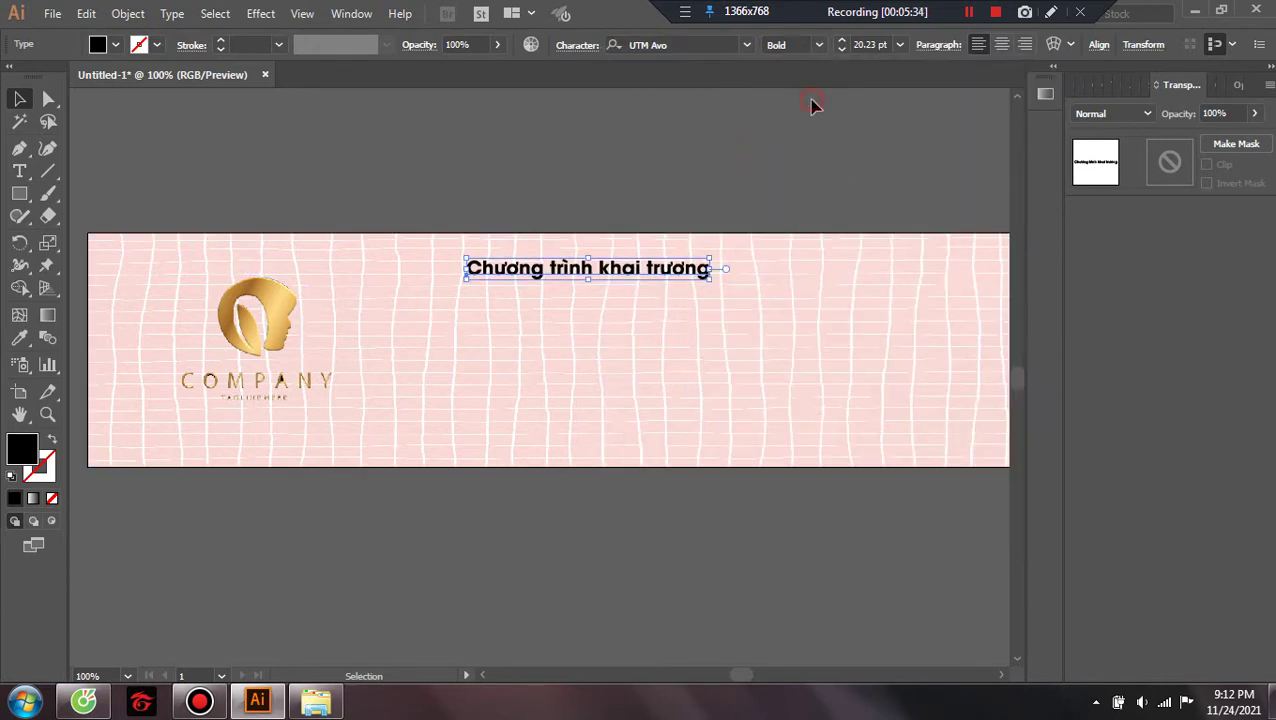
left_click_drag(591, 281, 591, 292)
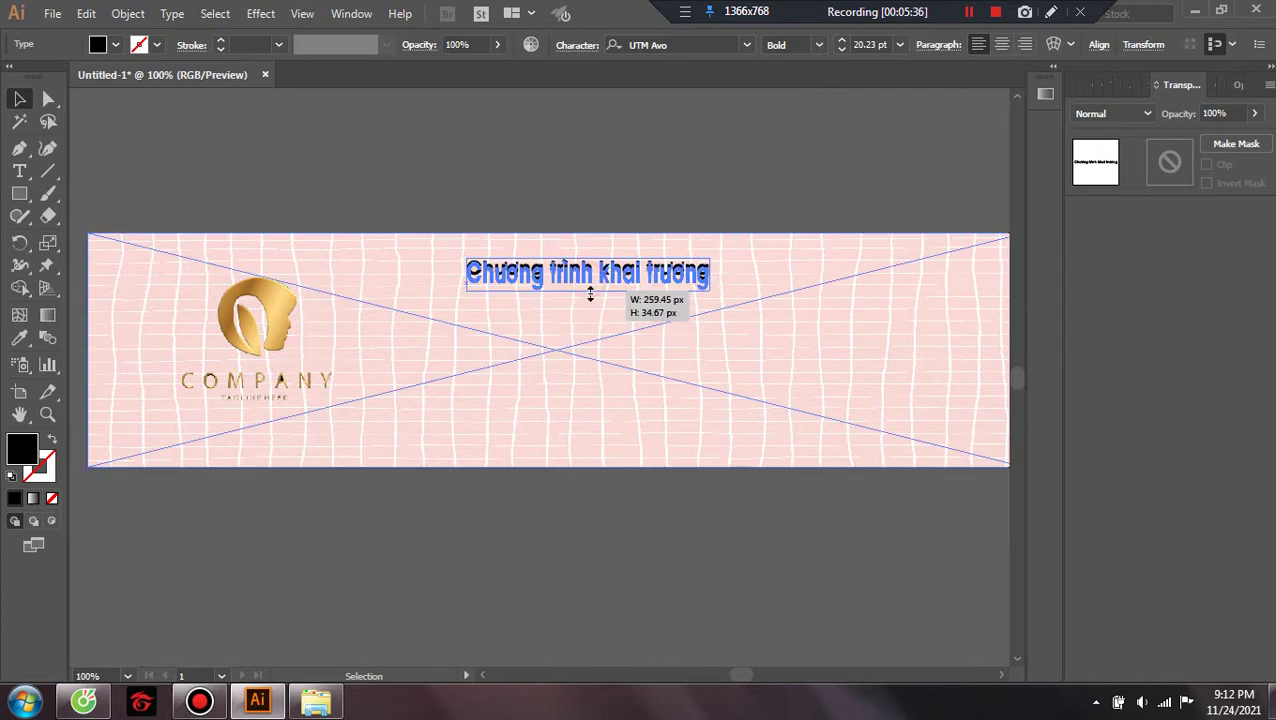
left_click_drag(710, 258, 776, 252)
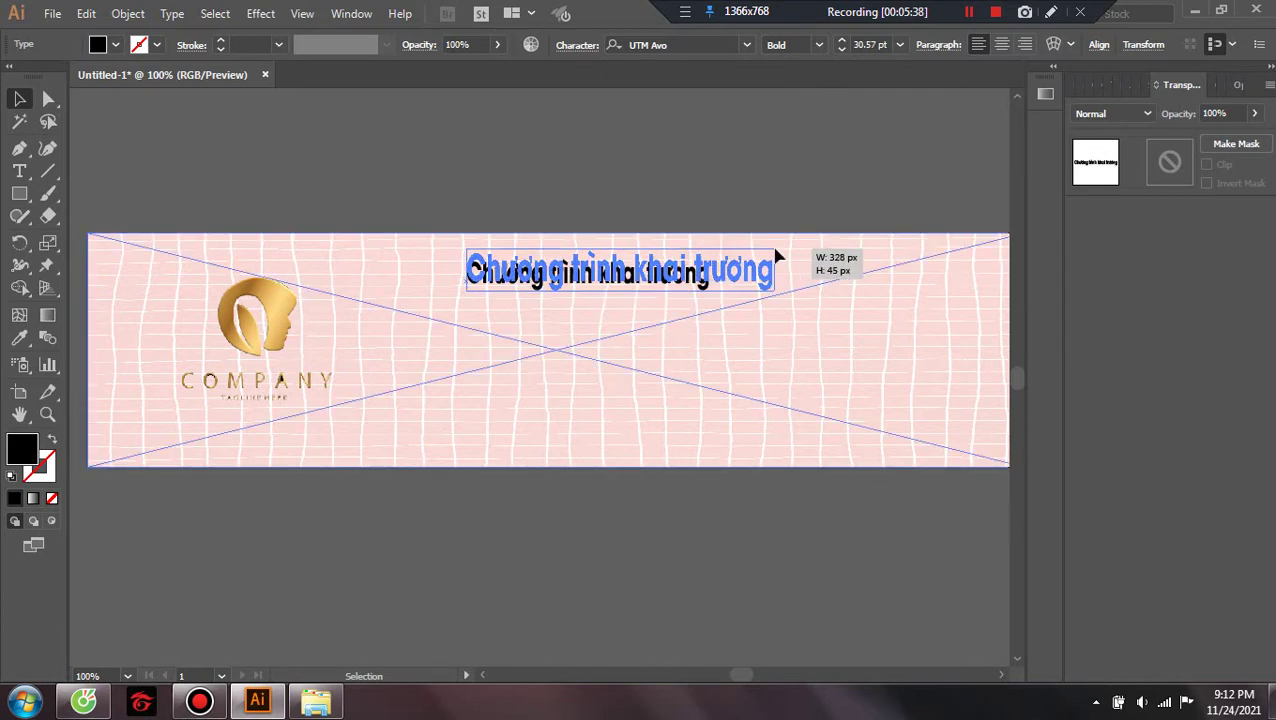
left_click_drag(622, 292, 626, 296)
left_click(602, 626)
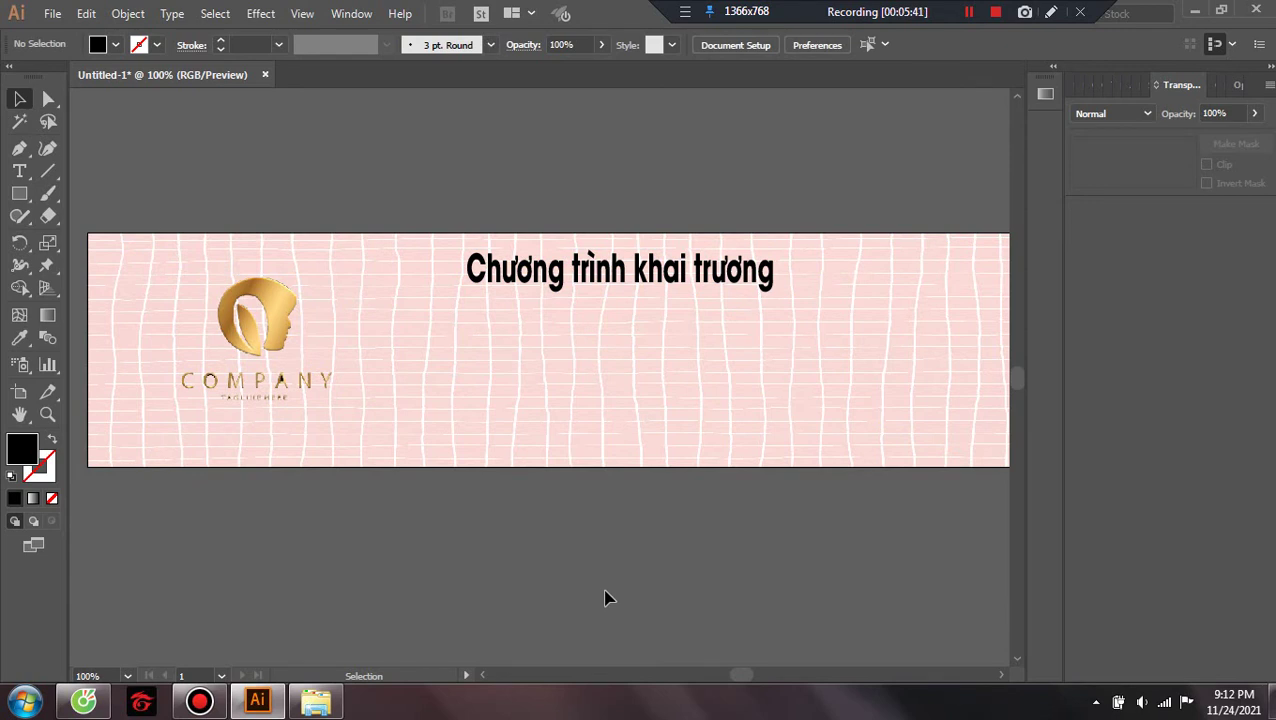
Append 'cửa hàng' to the heading and start a 12 pt 'Sale 50%' line beneath it
double_click(765, 276)
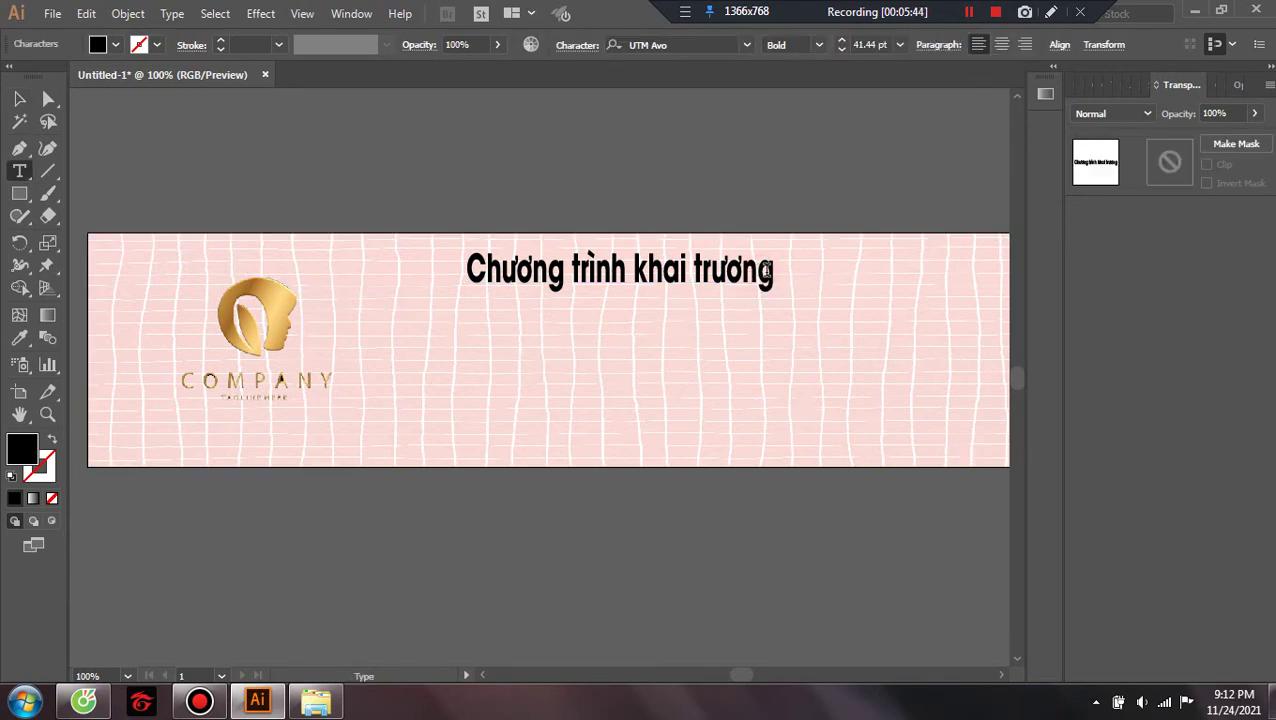
left_click(775, 273)
double_click(765, 270)
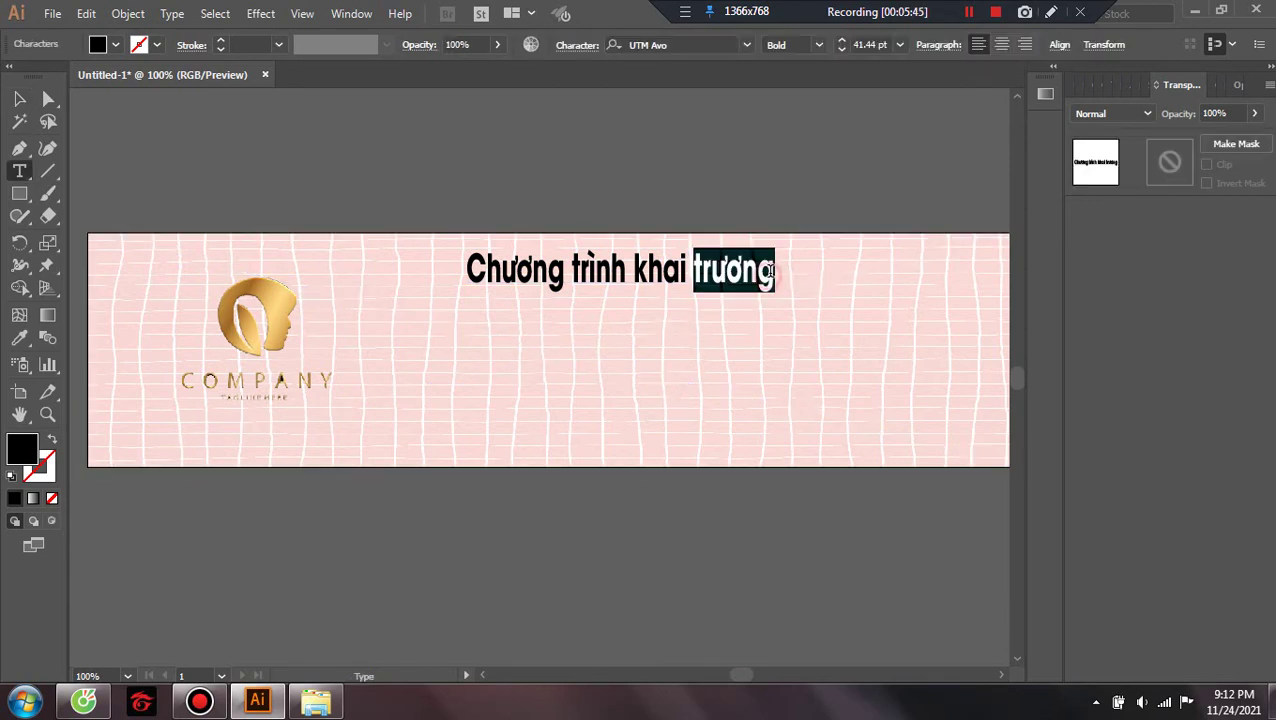
left_click(775, 272)
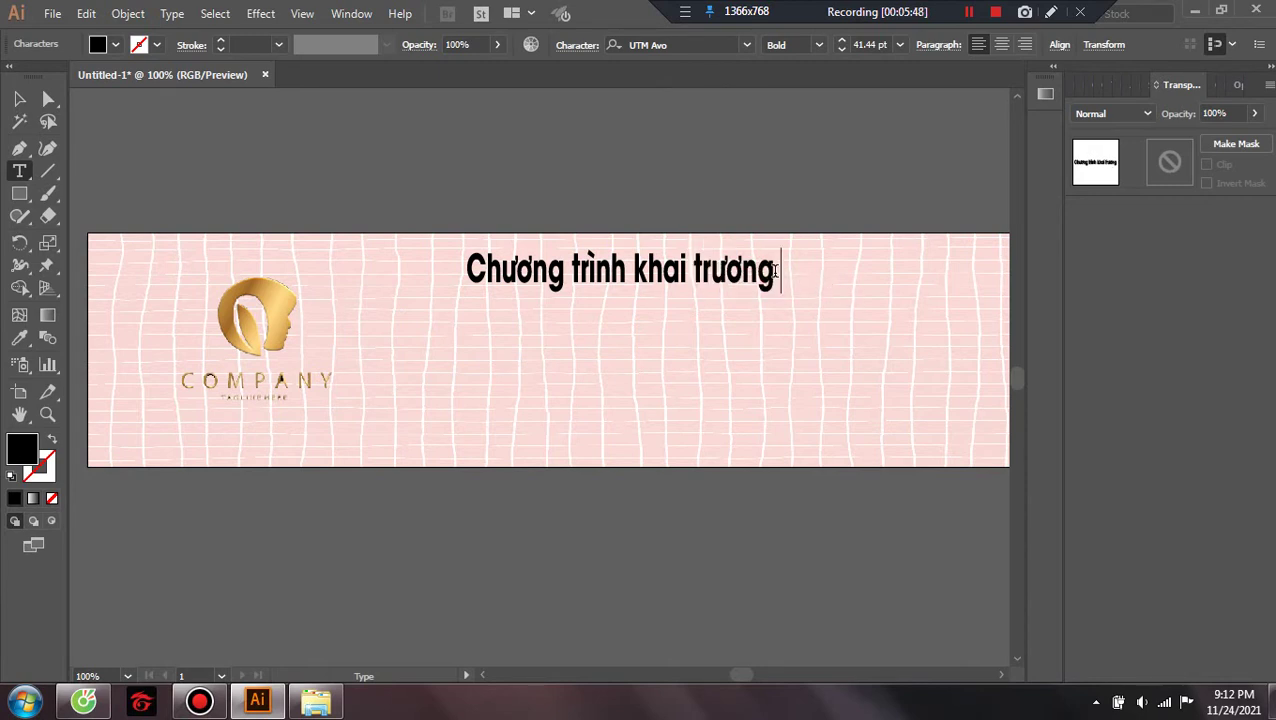
type("cuaw hangf")
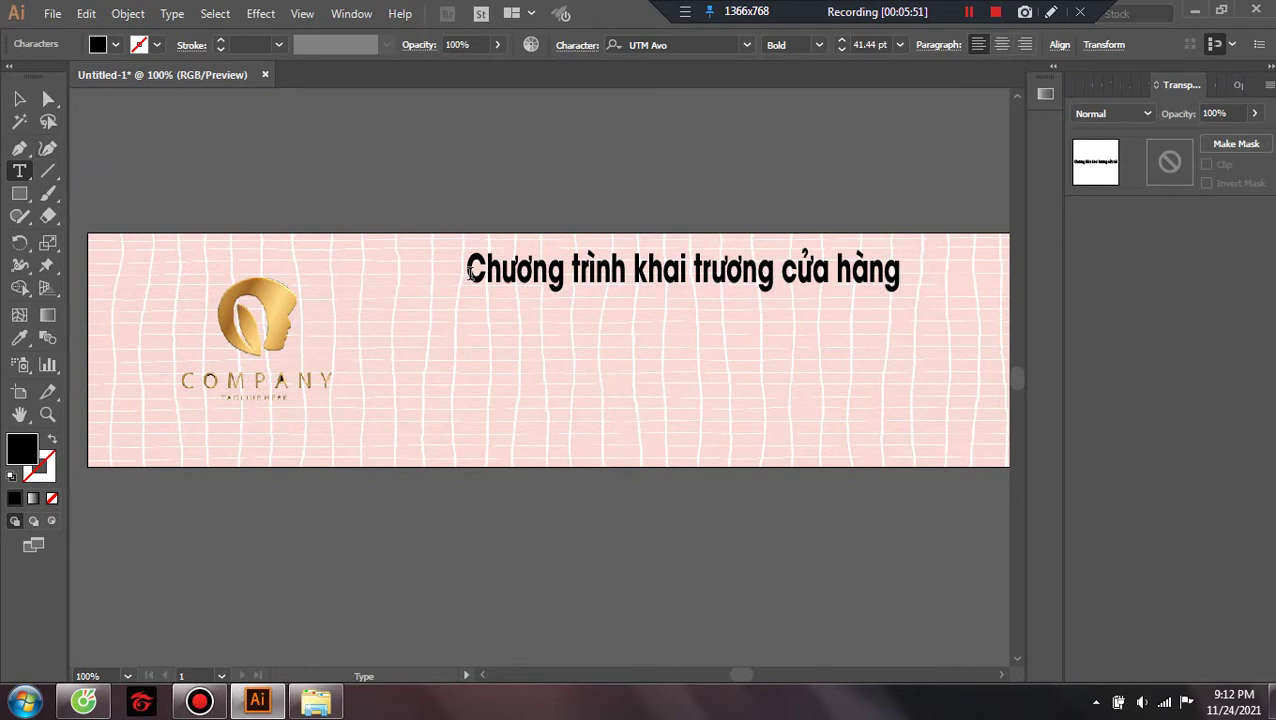
left_click(505, 316)
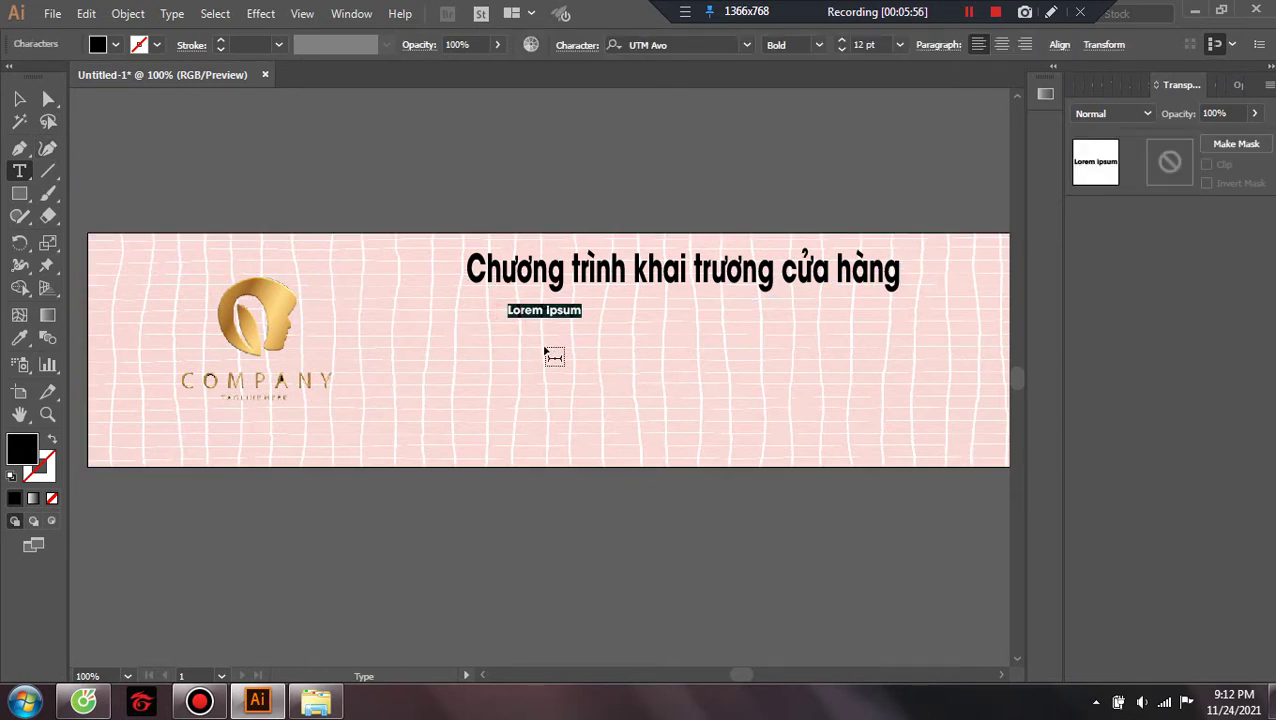
type("s")
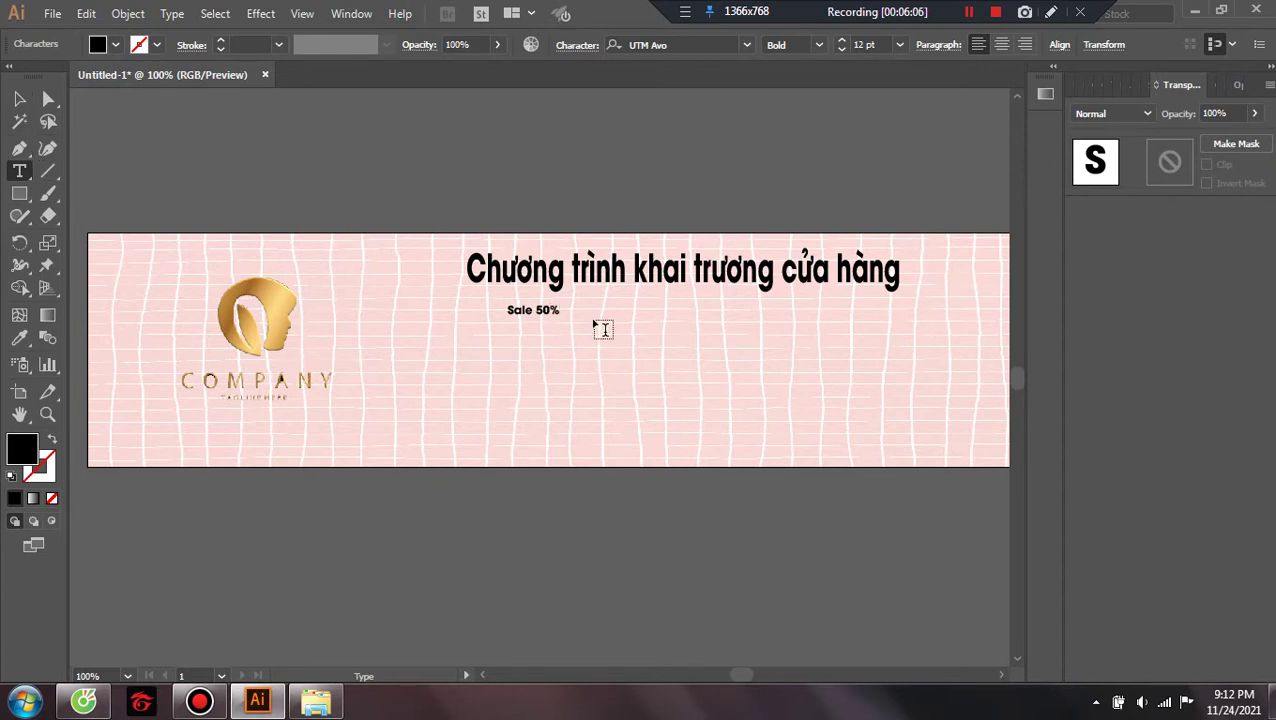
Select '50' in the Sale line, browse the Object and Type menus, and undo stray text
left_click_drag(536, 306, 552, 307)
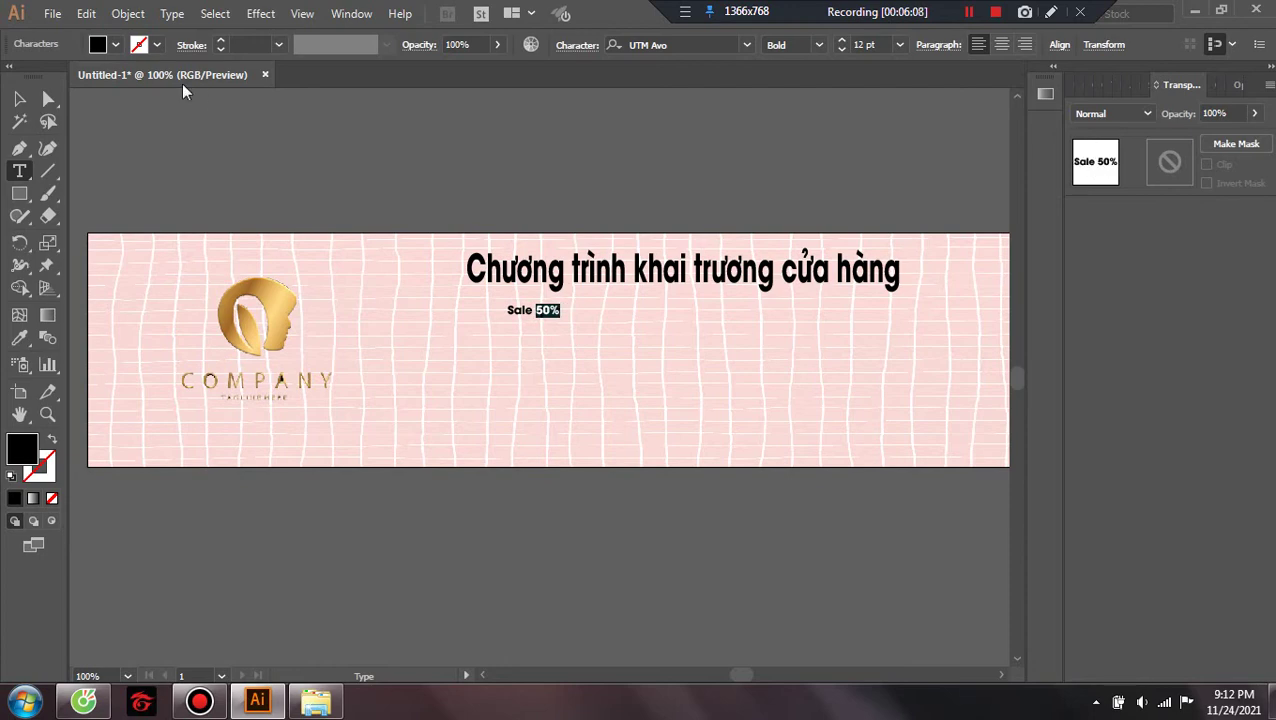
left_click(94, 17)
left_click(100, 14)
left_click(120, 14)
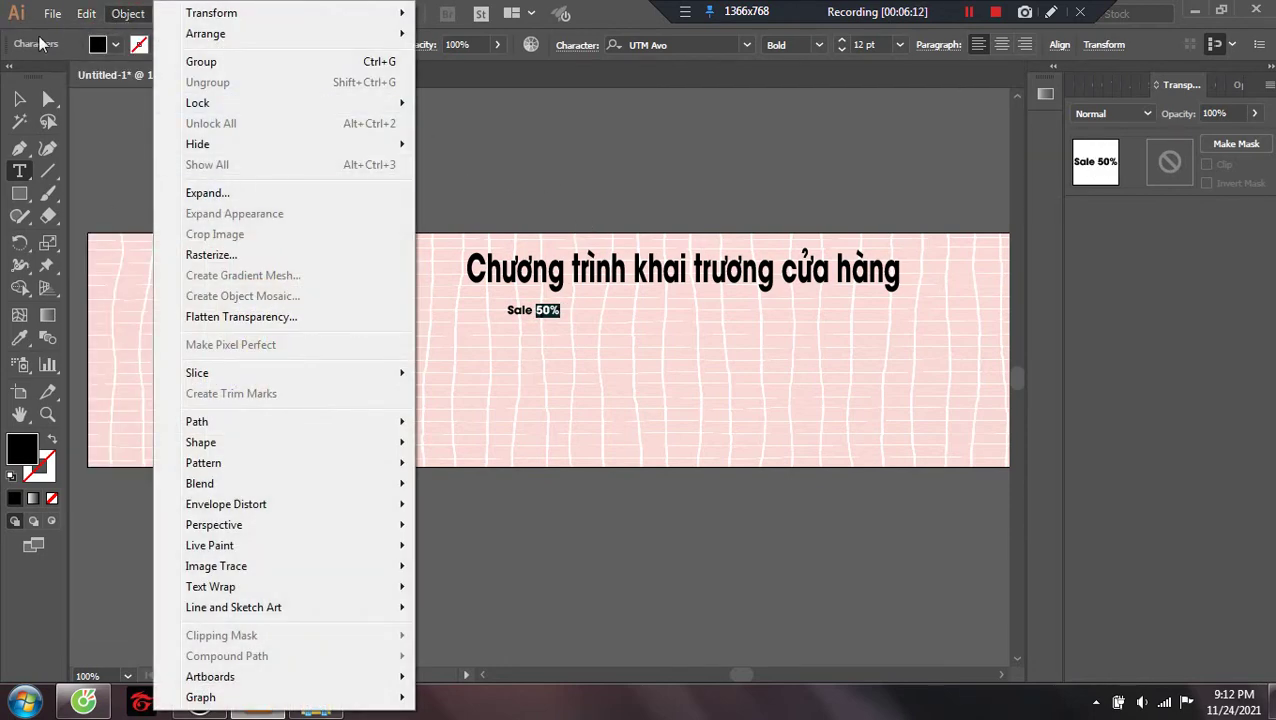
left_click(480, 140)
left_click(166, 13)
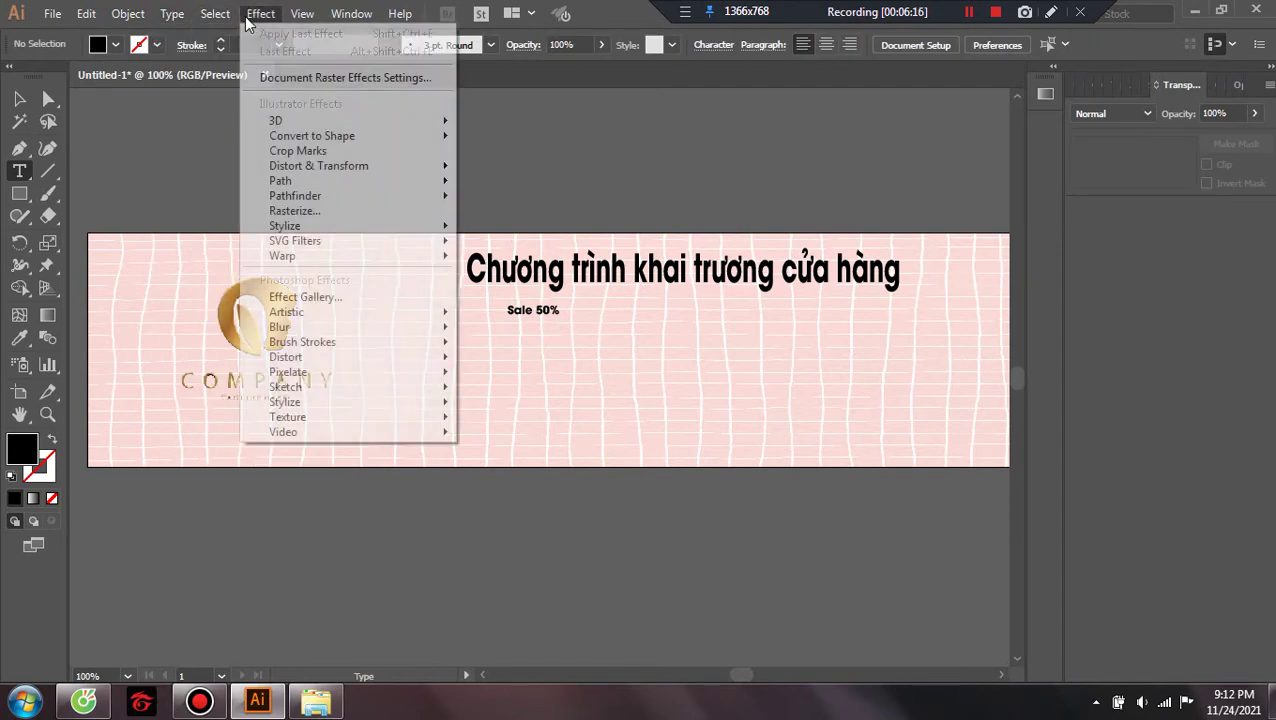
left_click(538, 585)
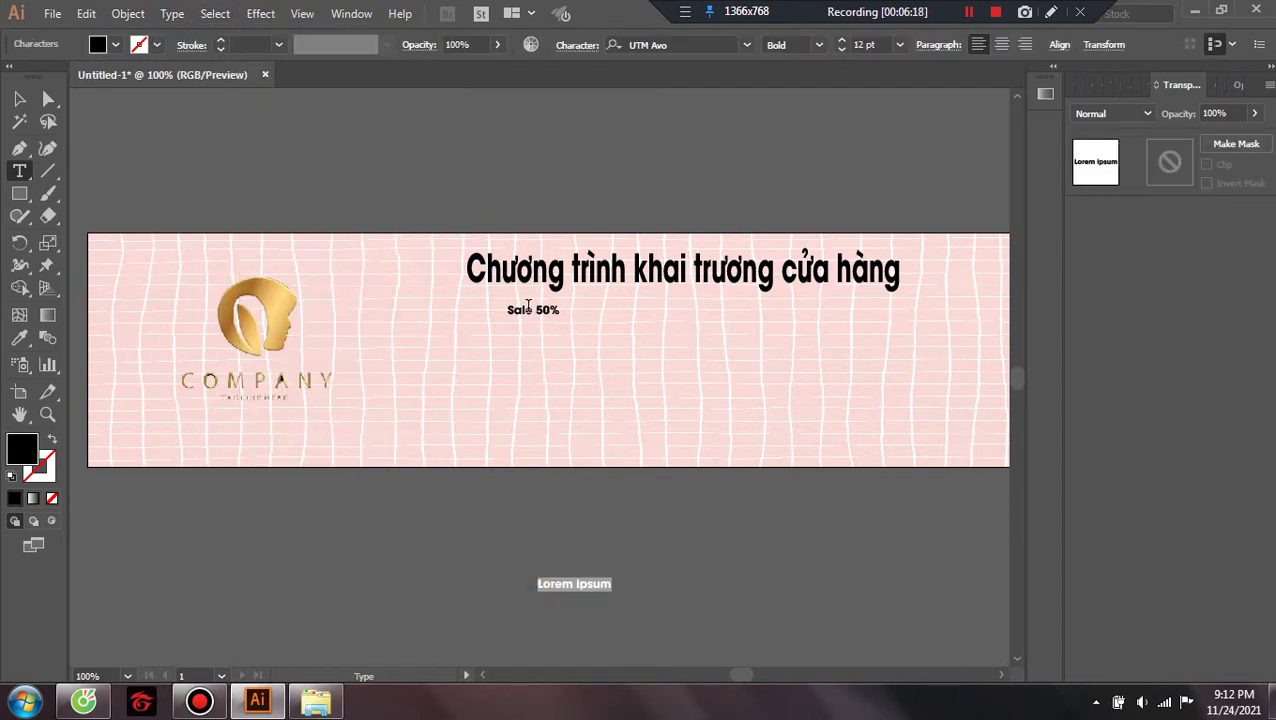
key("ctrl+z")
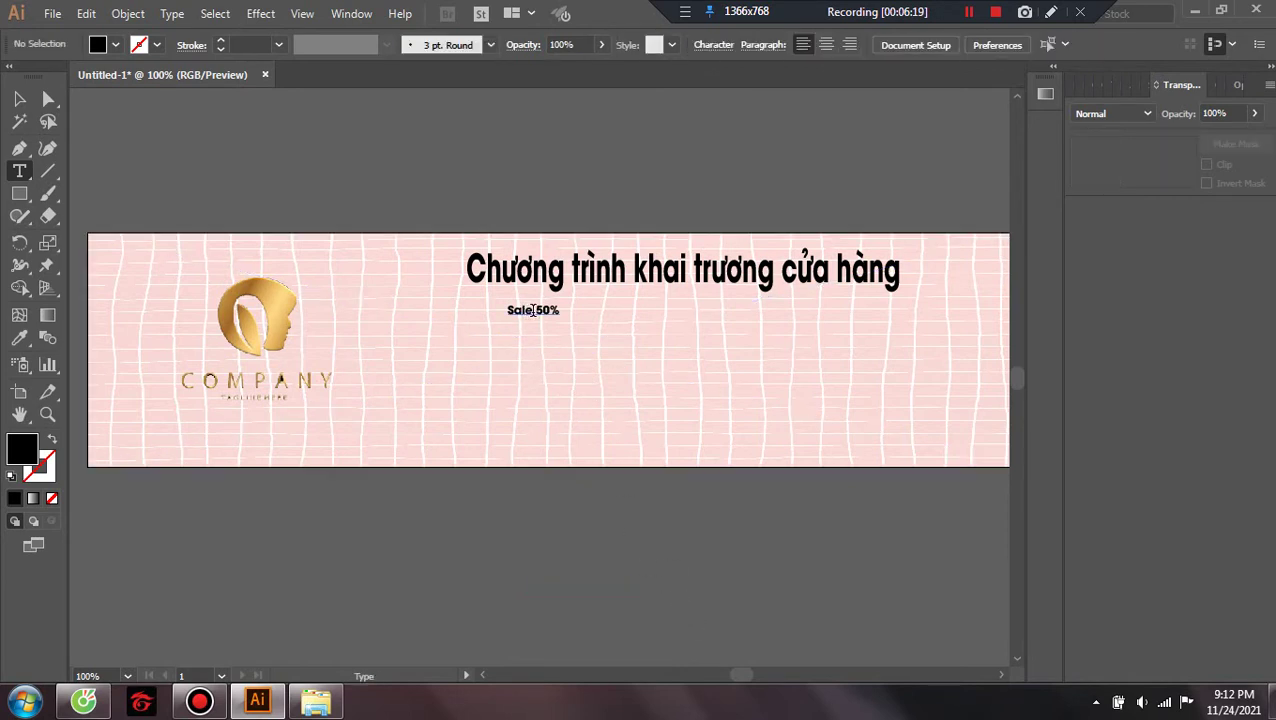
Remove '50%' so the line reads just 'Sale', then select it and check the Effect menu
left_click_drag(538, 312, 560, 311)
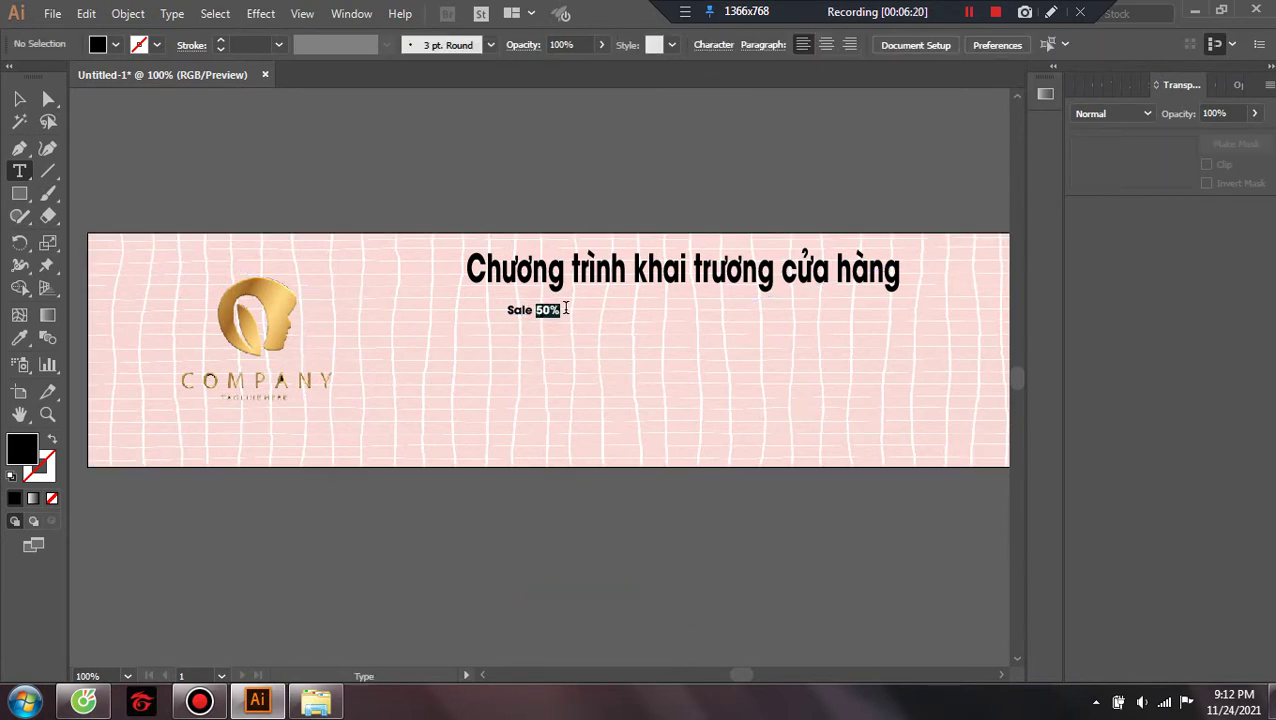
left_click(261, 13)
mouse_move(276, 120)
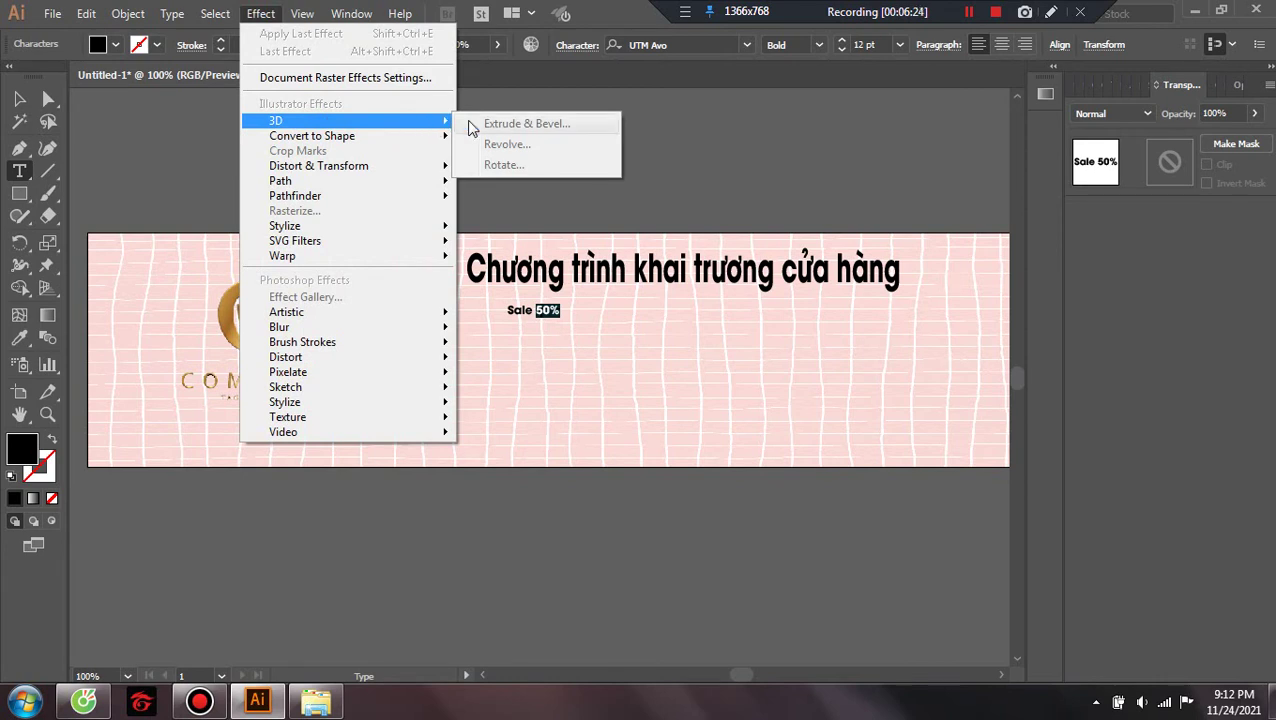
left_click(560, 674)
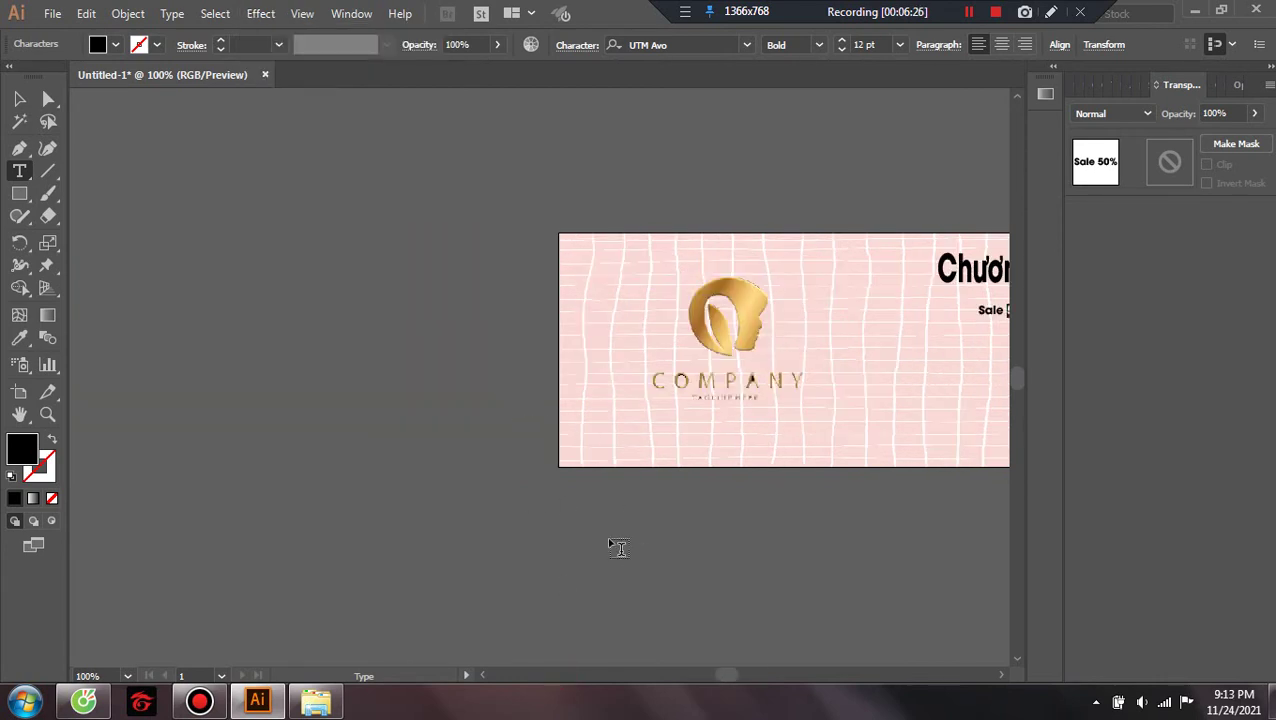
left_click_drag(606, 540, 133, 434)
key("Escape")
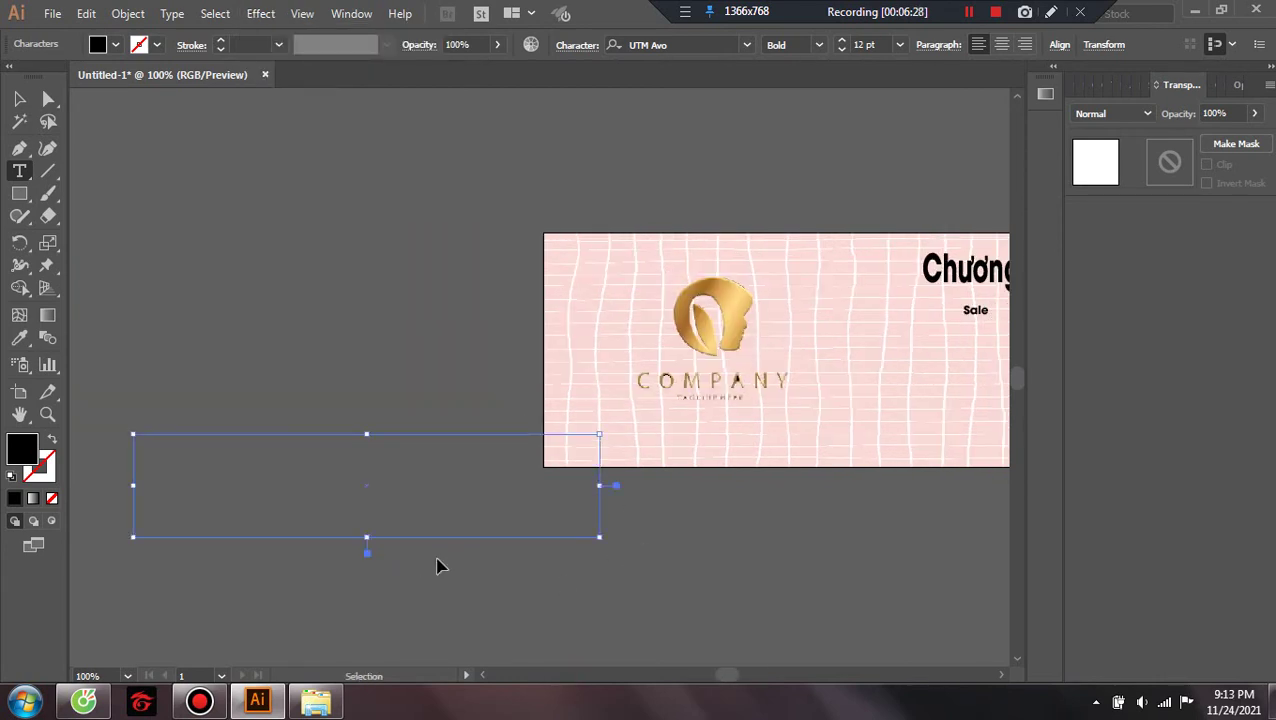
key("ctrl+z")
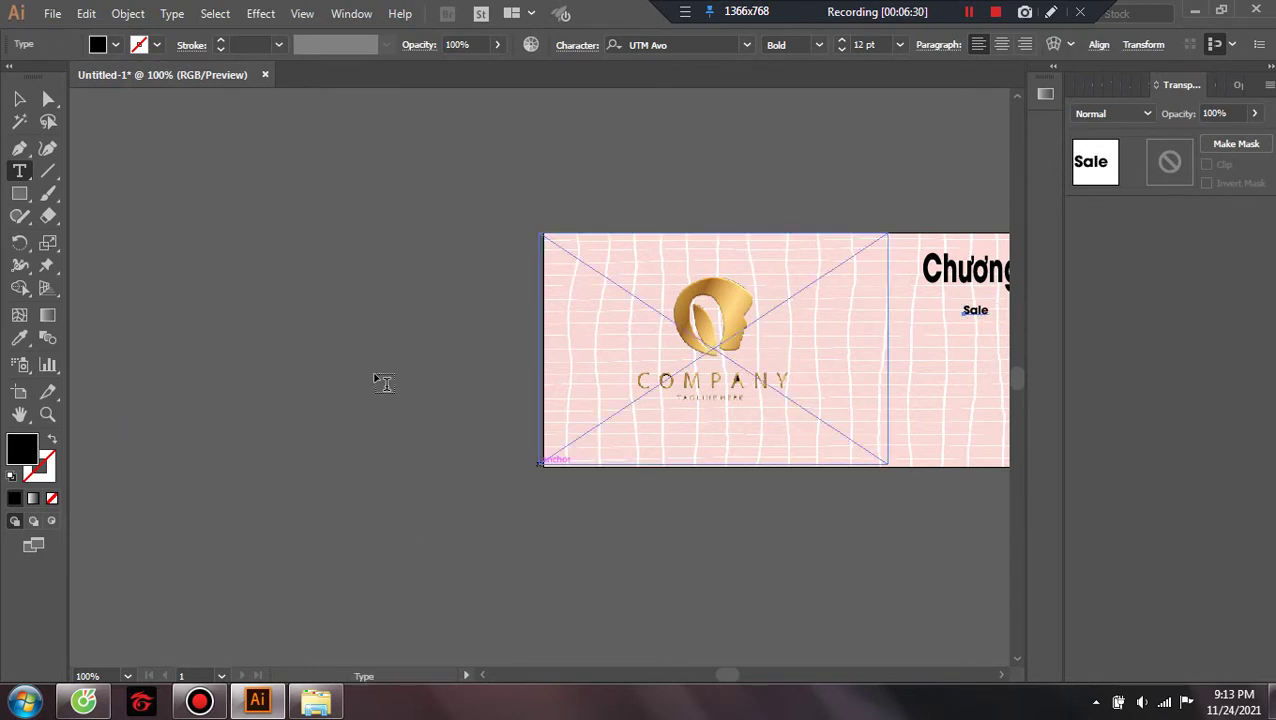
left_click(19, 98)
scroll(85, 381, "left", 5)
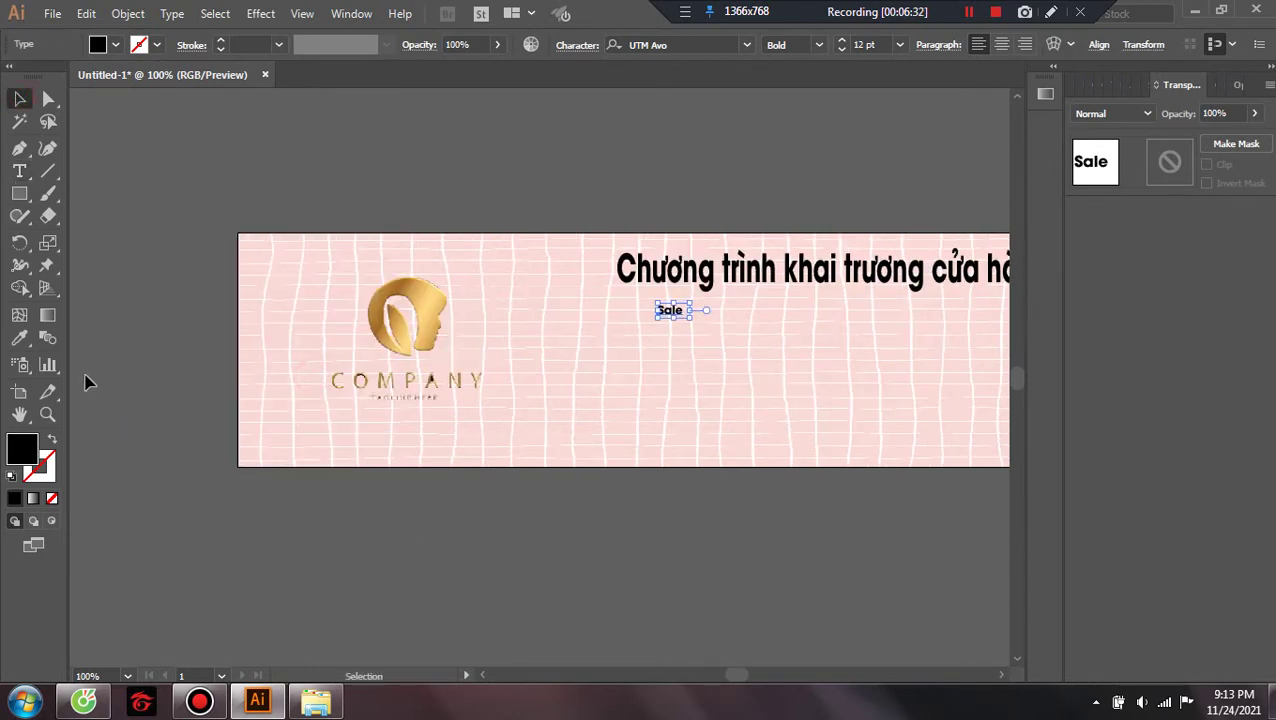
scroll(731, 522, "right", 2)
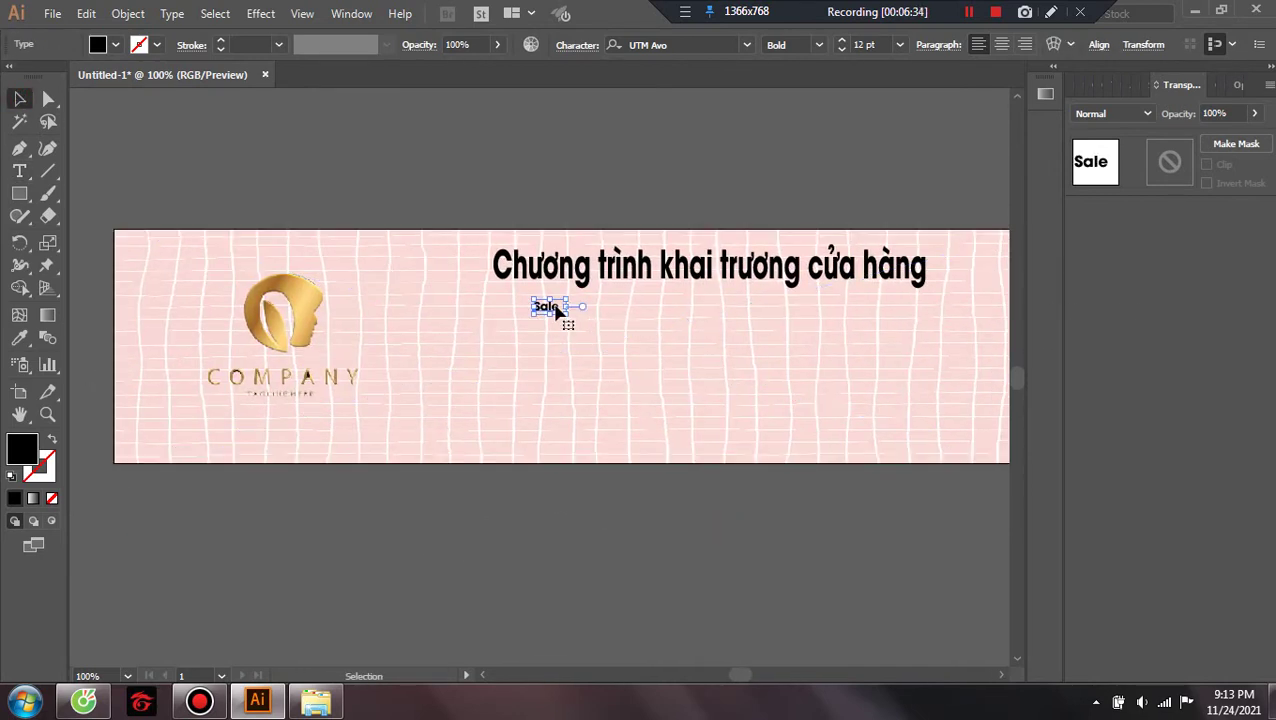
left_click(261, 13)
mouse_move(276, 120)
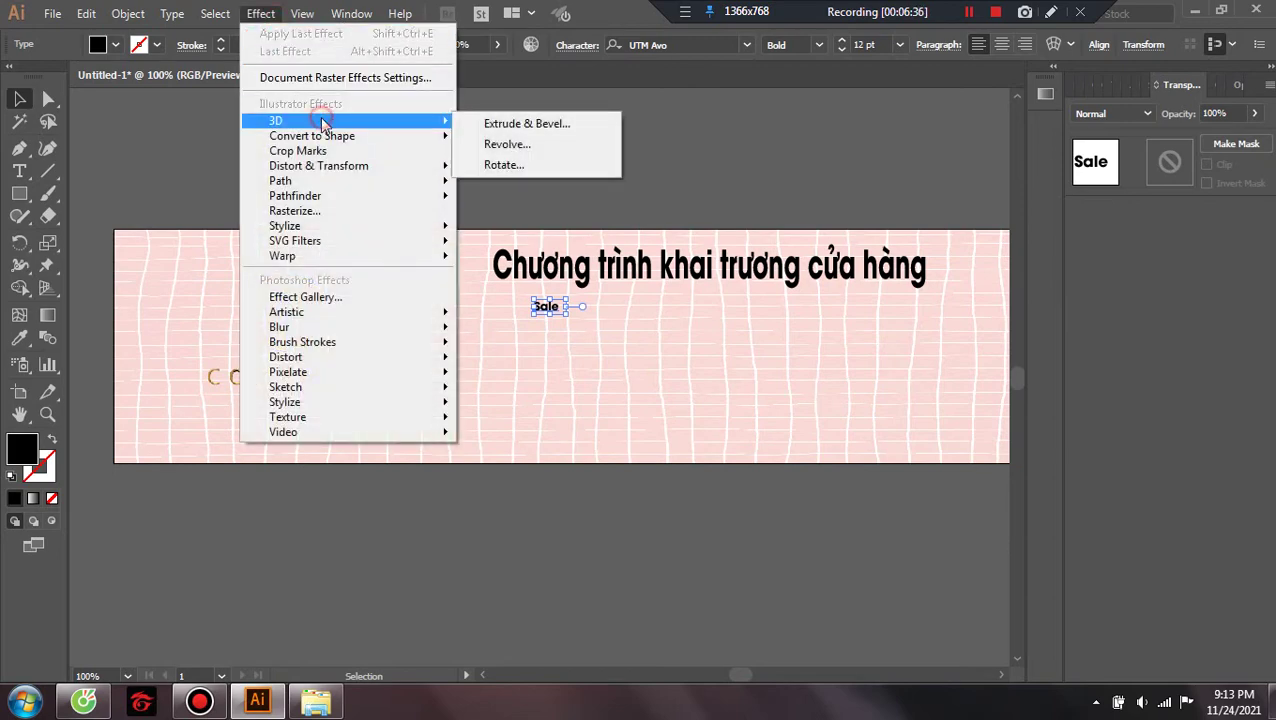
left_click(590, 436)
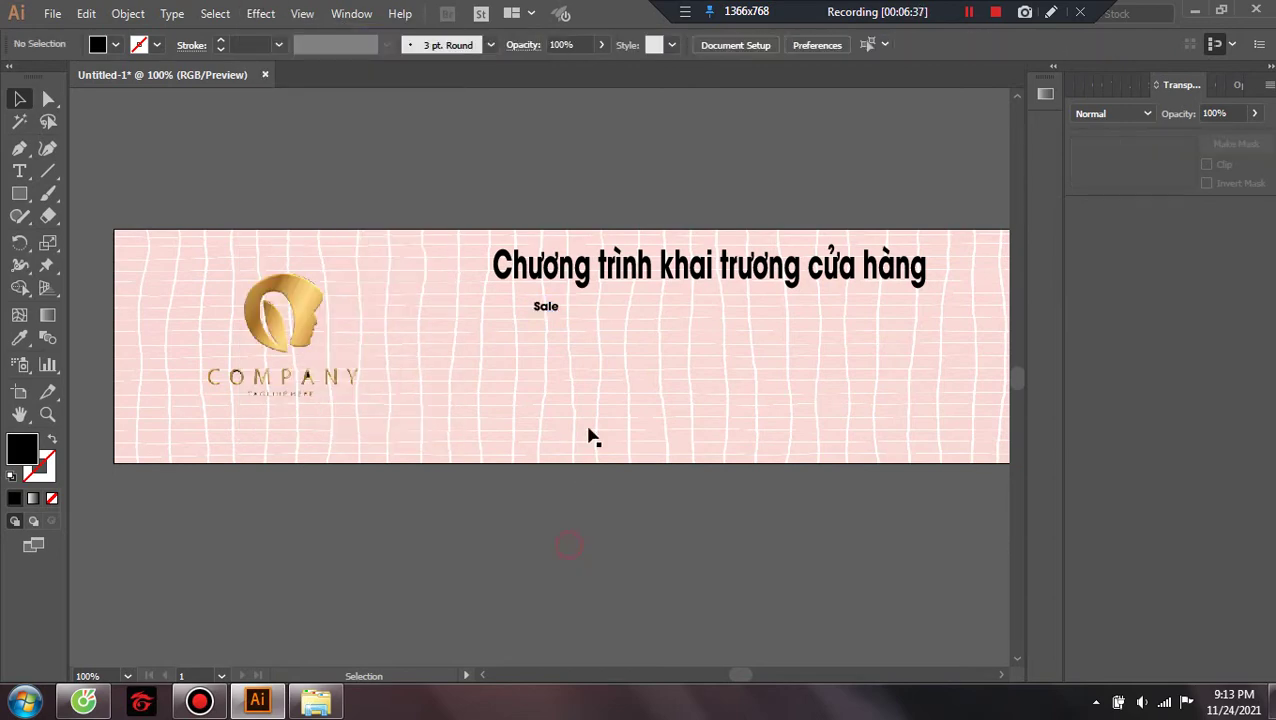
Undo the accidental background move and add a separate bold '50%' label under the headline
left_click(556, 312)
left_click_drag(562, 313, 577, 285)
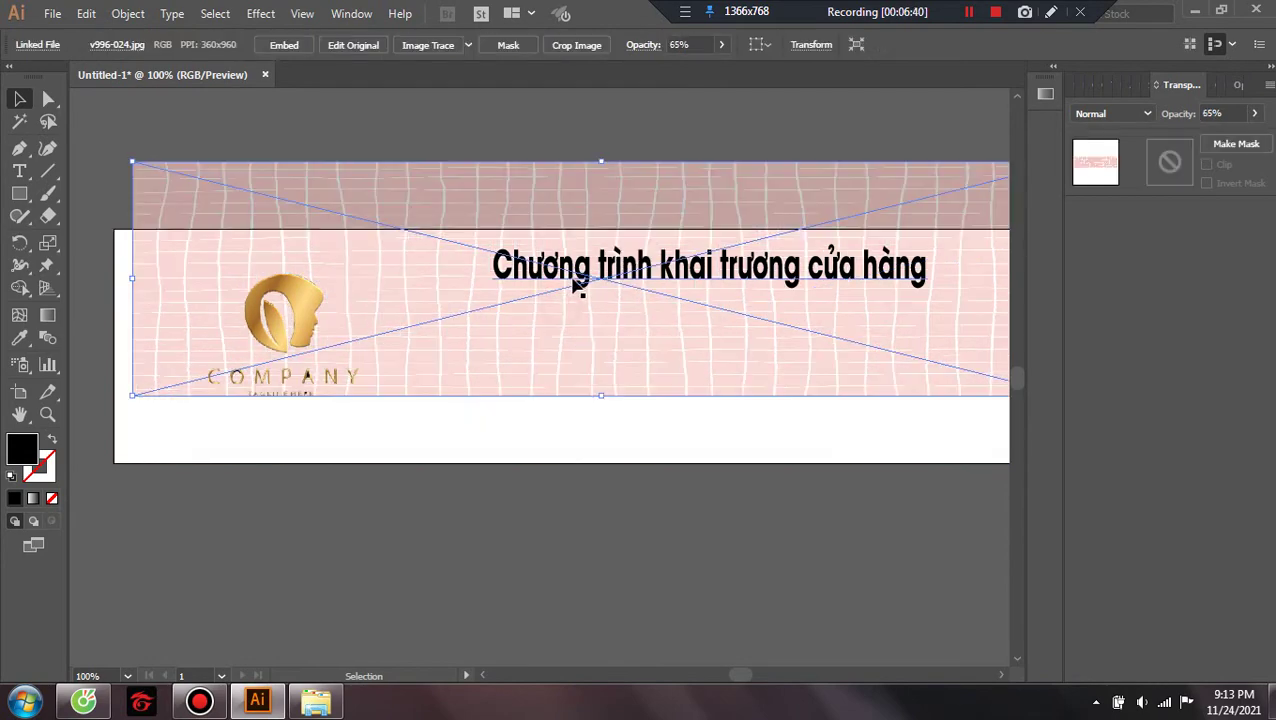
key("ctrl+z")
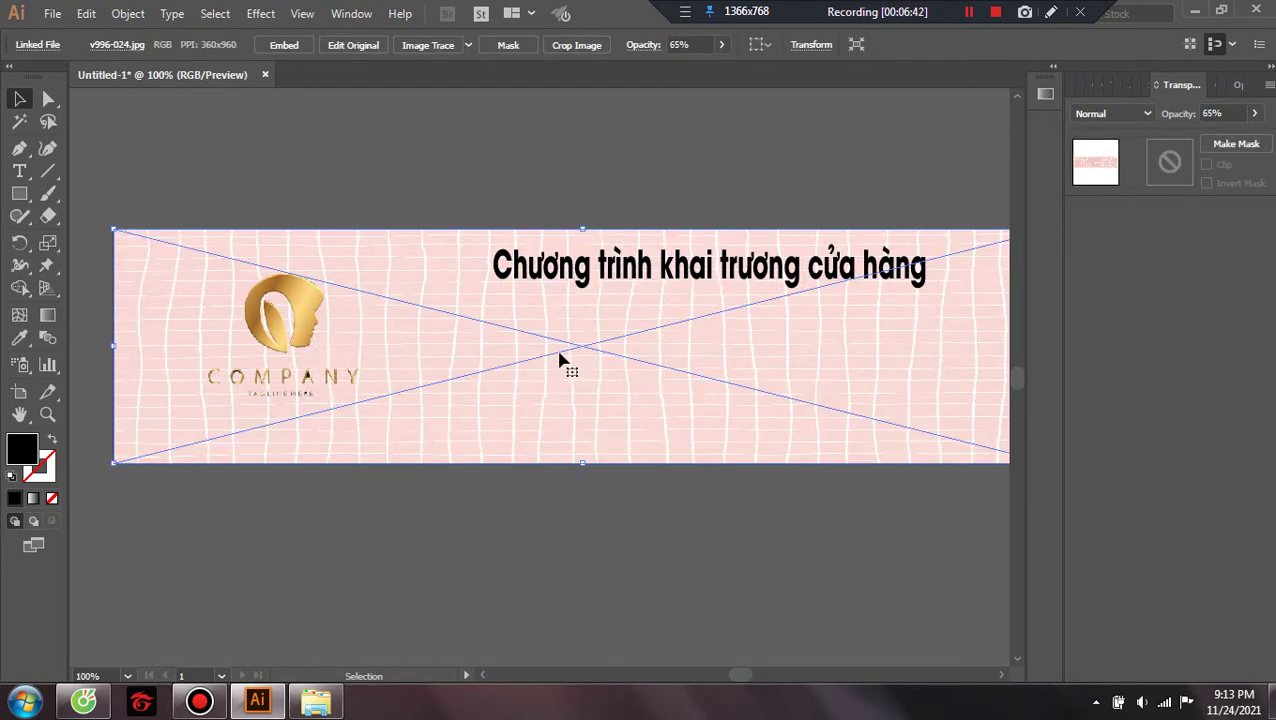
key("t")
left_click(587, 325)
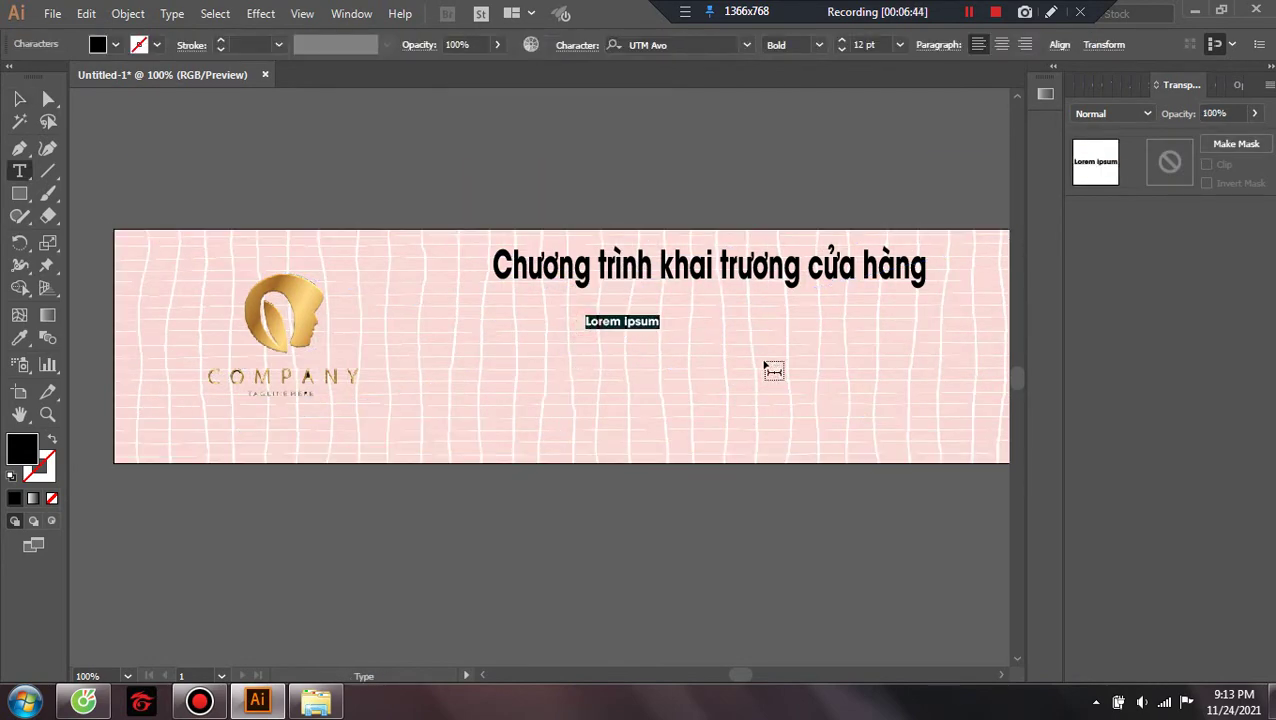
type("%")
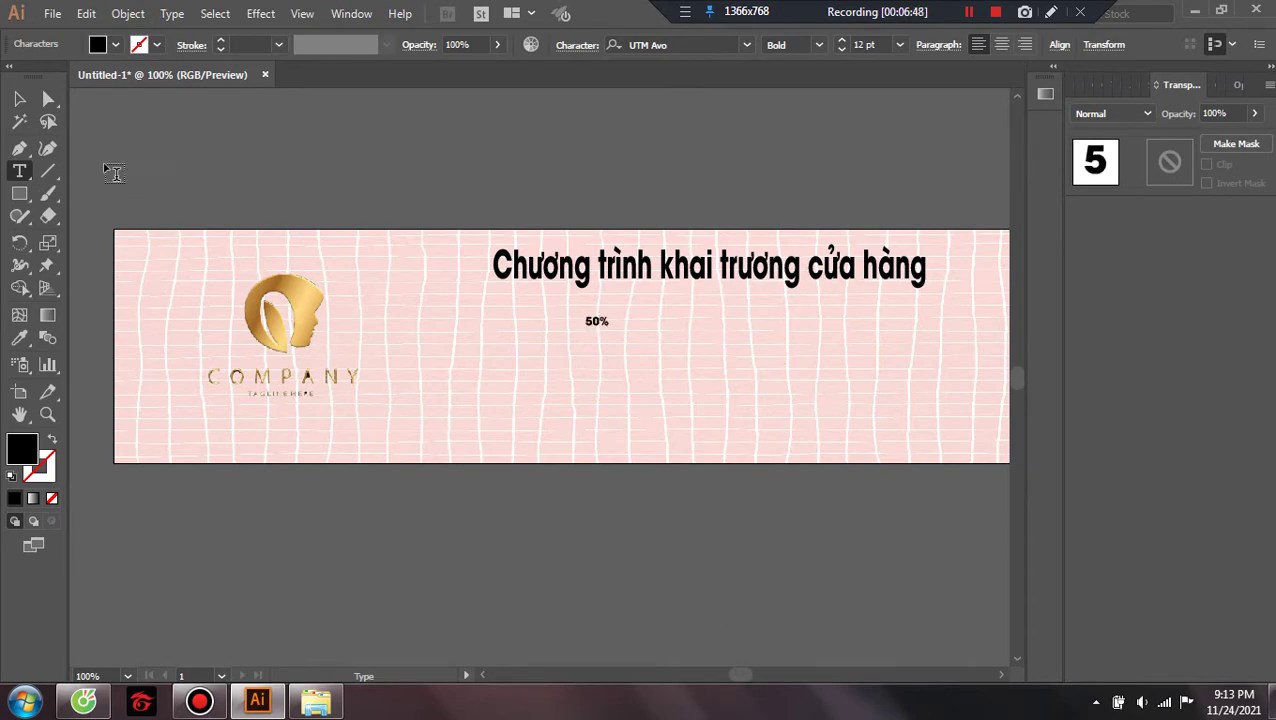
left_click(19, 98)
left_click(260, 13)
mouse_move(276, 120)
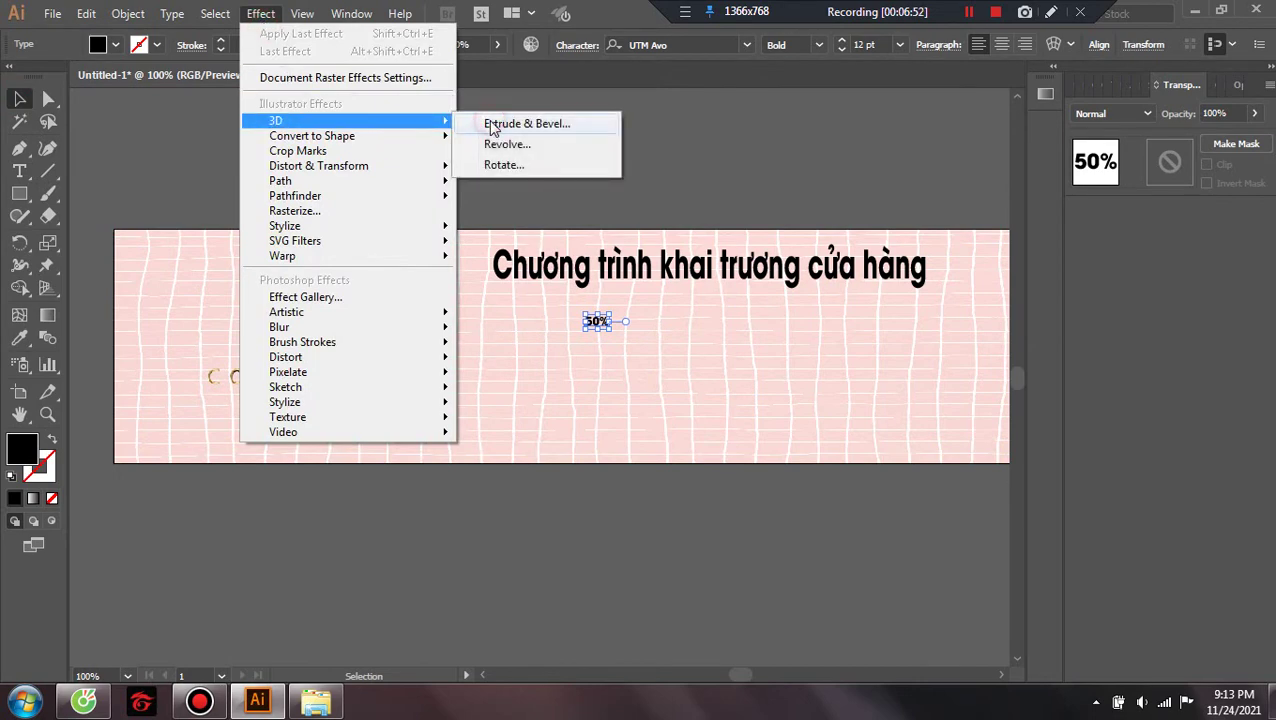
Enlarge the 50% text to about 58 pt
left_click(491, 125)
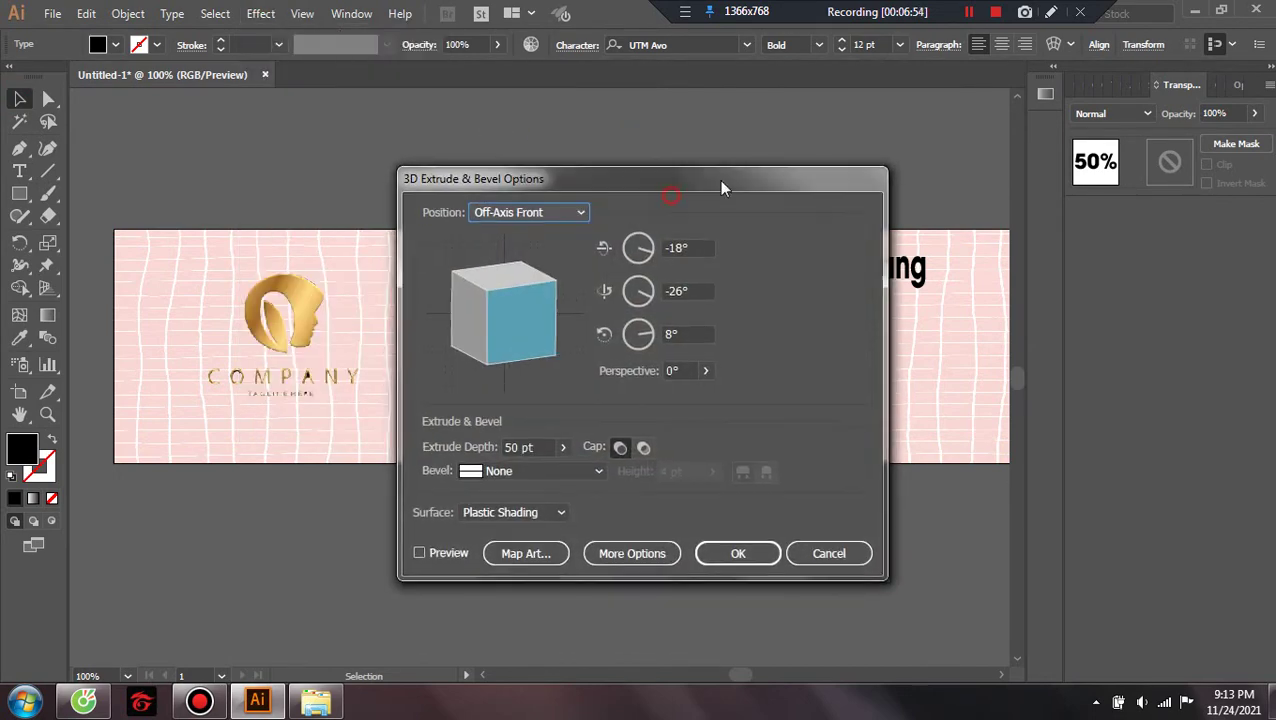
left_click_drag(722, 187, 997, 96)
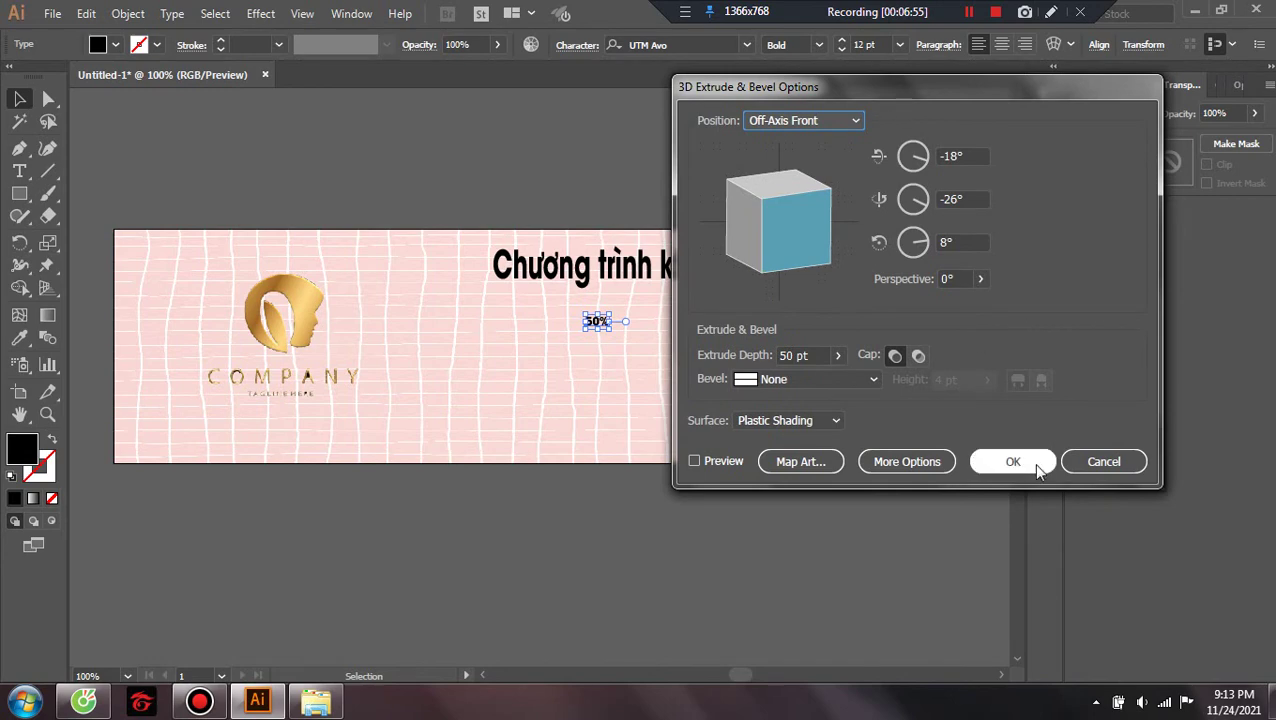
left_click(1083, 463)
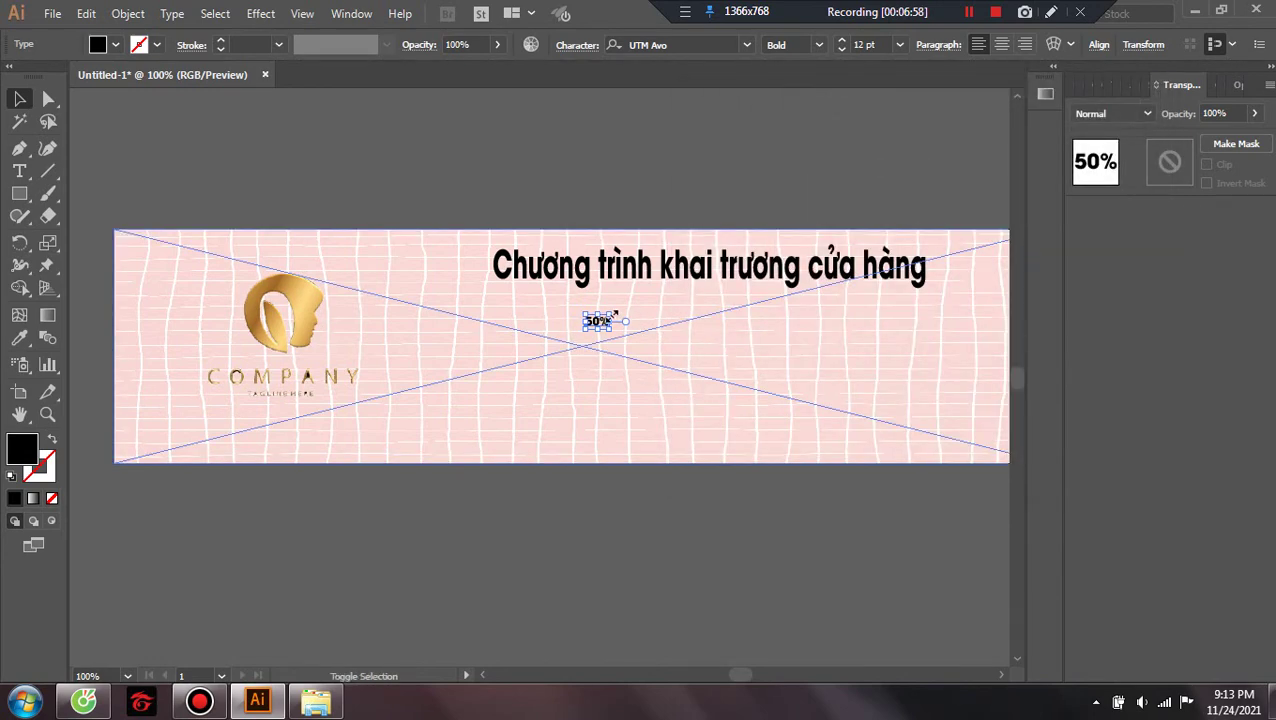
left_click_drag(611, 313, 698, 264)
left_click_drag(650, 316, 634, 360)
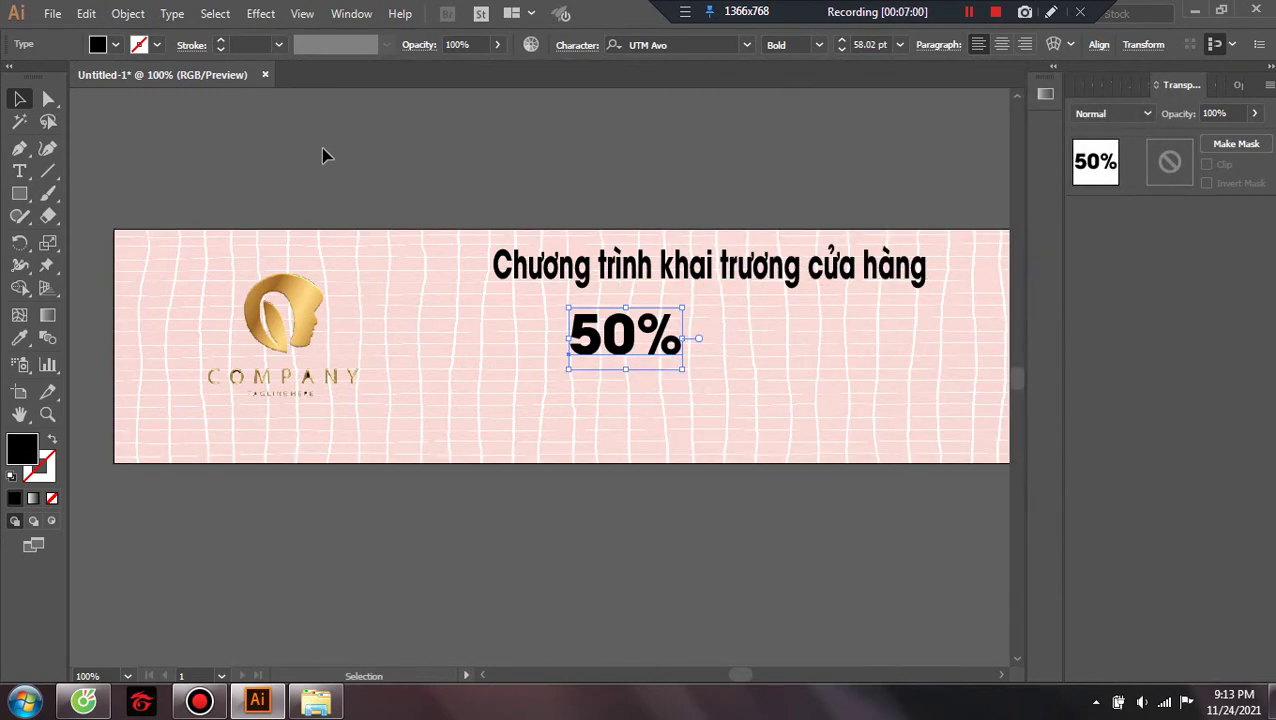
Apply 3D Extrude & Bevel to 50% with preview on and adjust its rotation angles
left_click(260, 13)
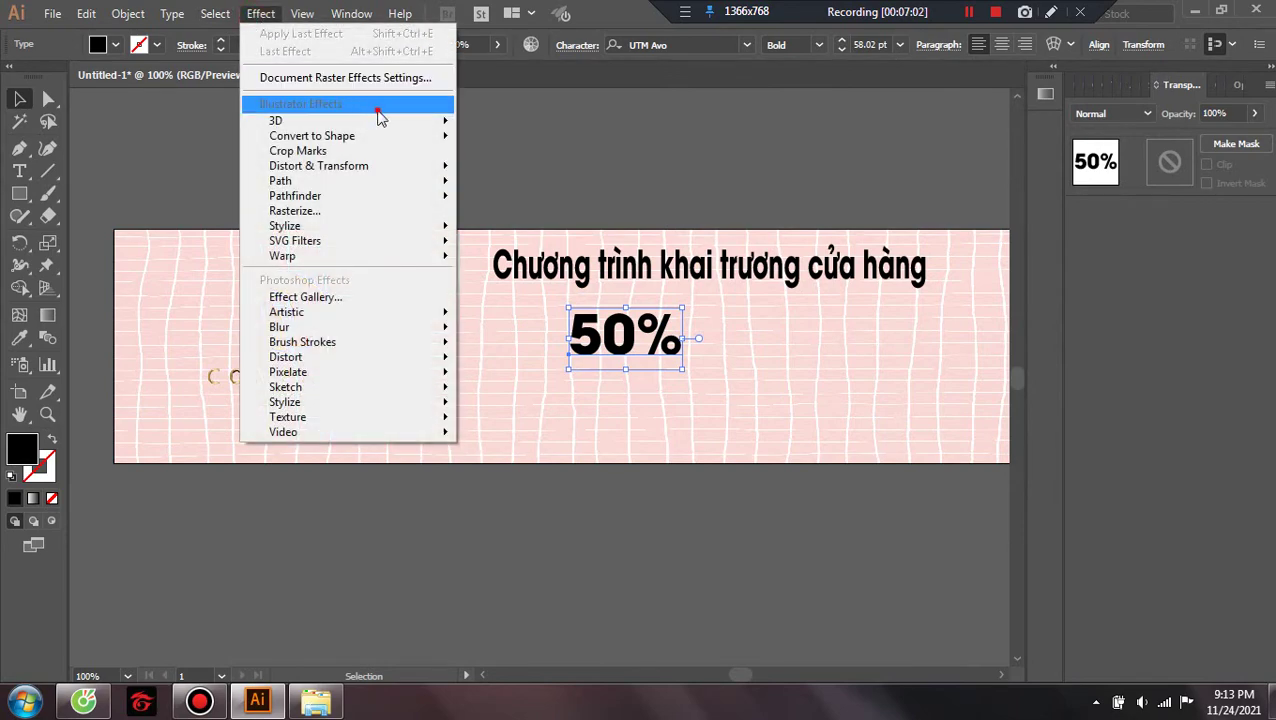
mouse_move(300, 120)
left_click(533, 124)
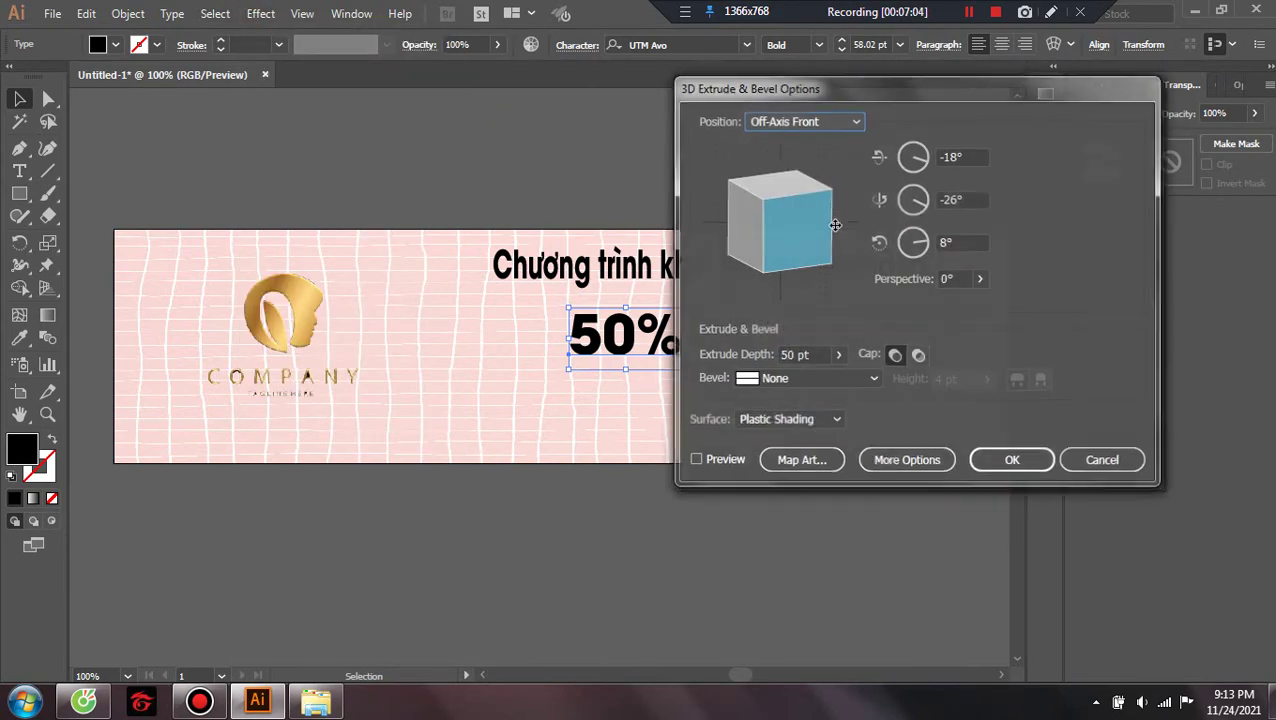
left_click_drag(879, 100, 954, 98)
left_click(1001, 153)
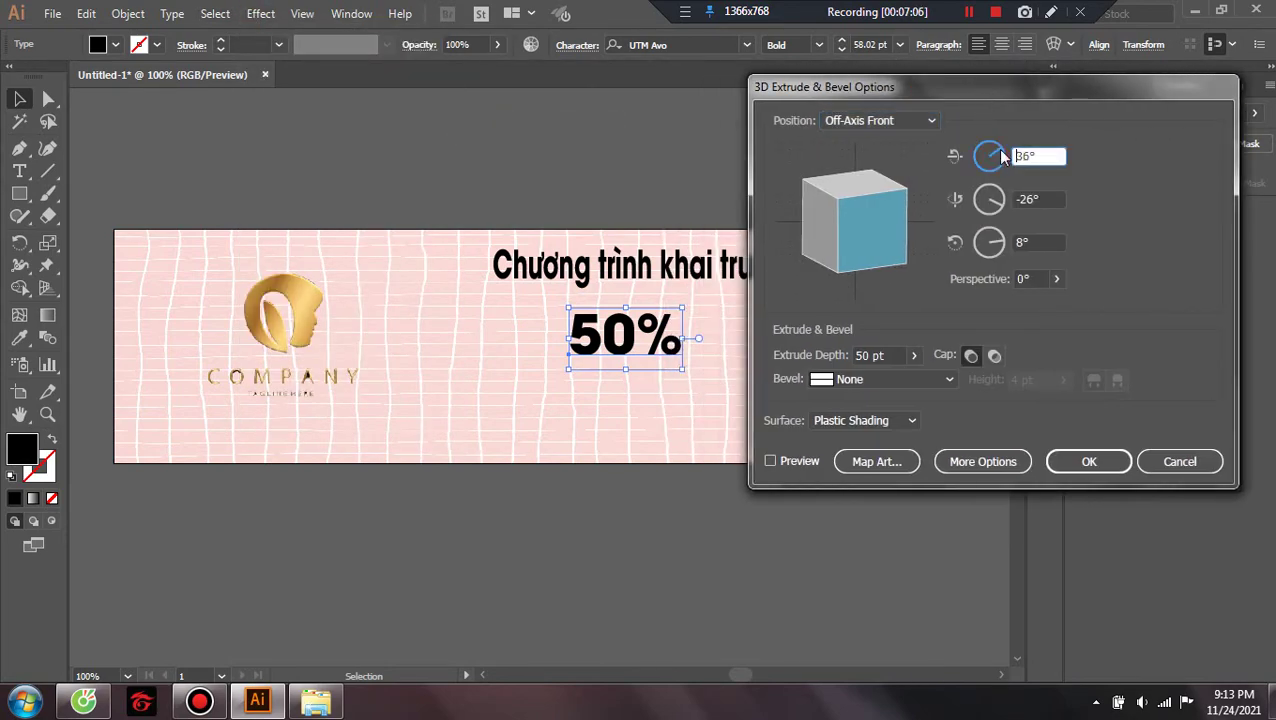
left_click(770, 462)
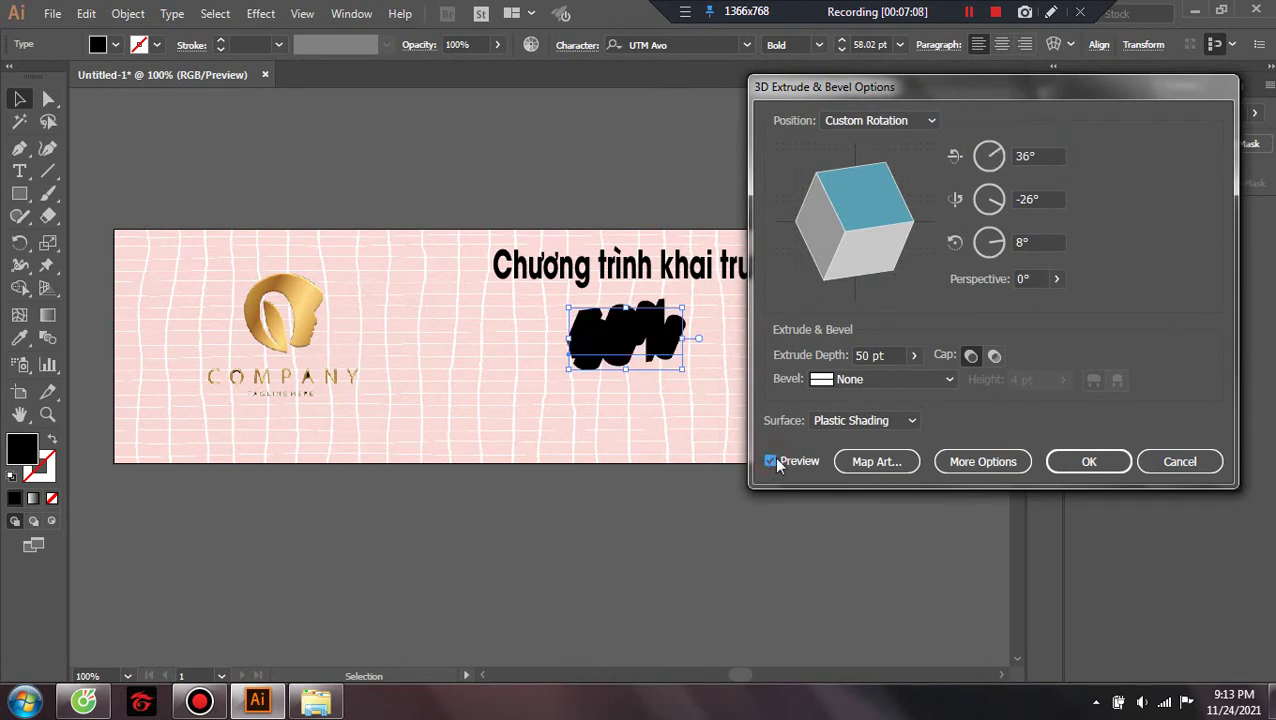
left_click(996, 160)
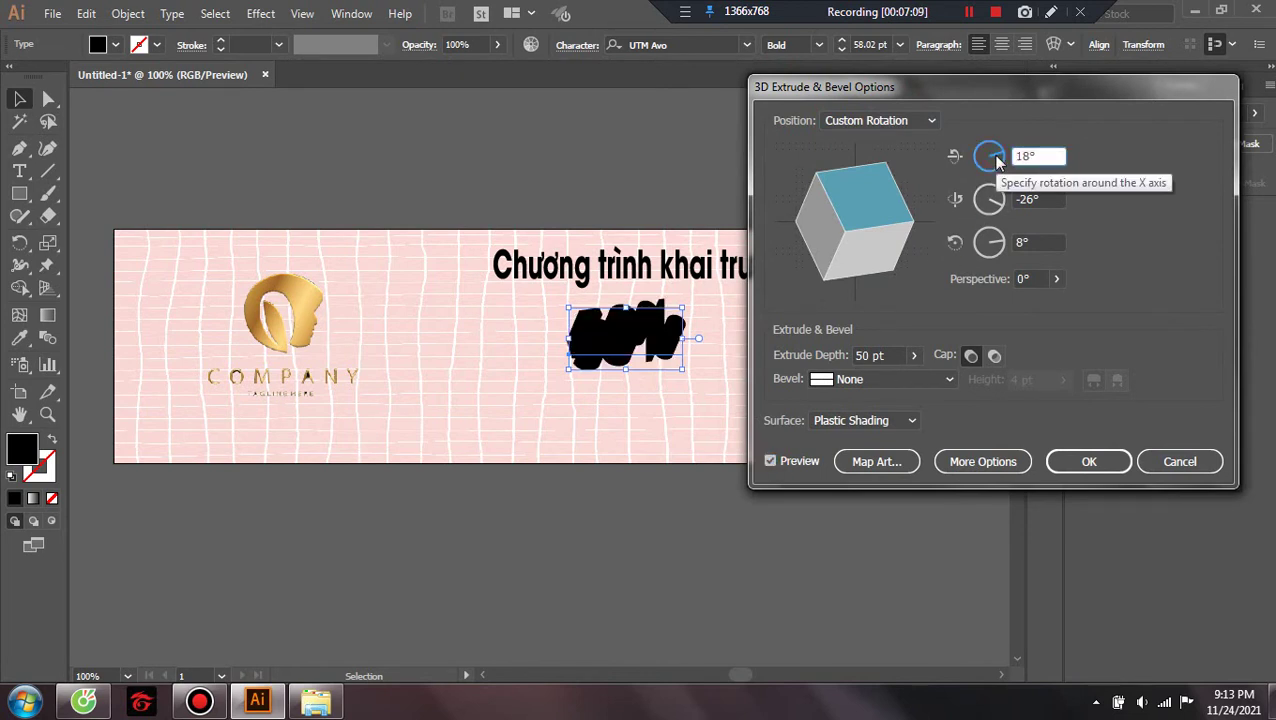
left_click(1001, 163)
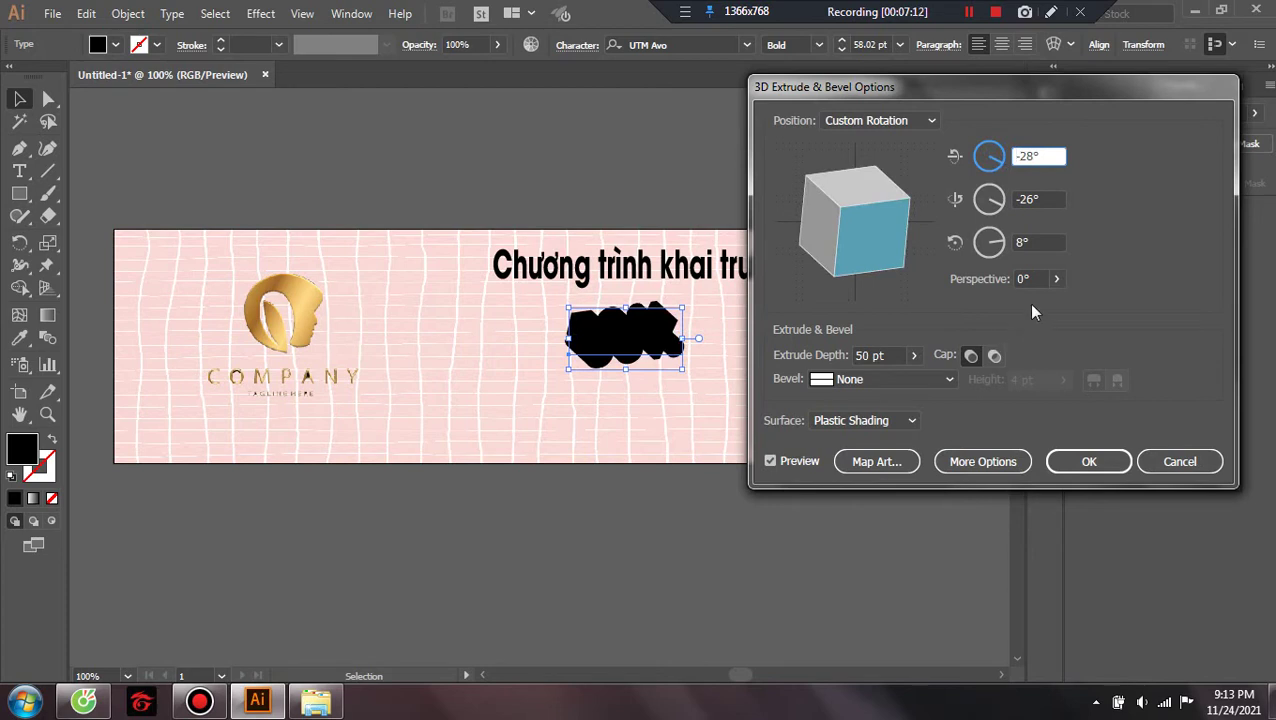
mouse_move(821, 214)
left_mouse_down()
mouse_move(888, 241)
mouse_move(871, 256)
mouse_move(881, 230)
mouse_move(883, 244)
left_mouse_up()
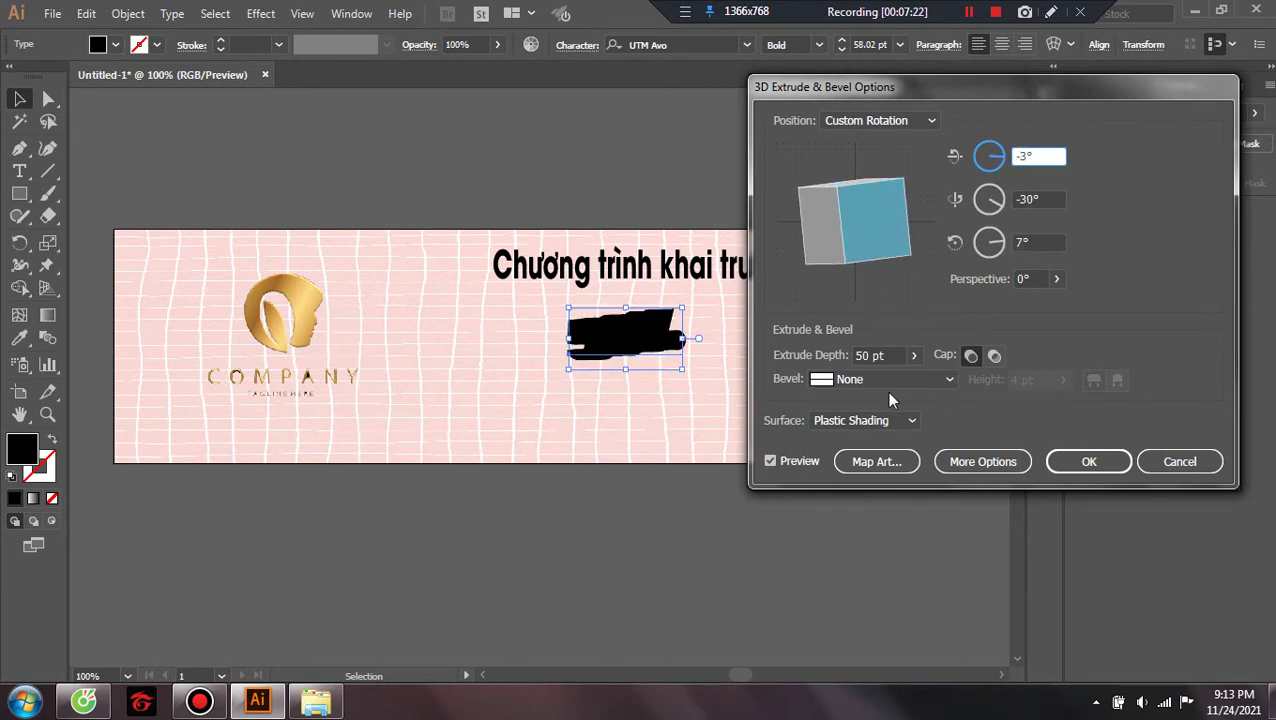
Try Classic and Cove bevels on the extrusion, then revert to no bevel
left_click(910, 379)
left_click(879, 420)
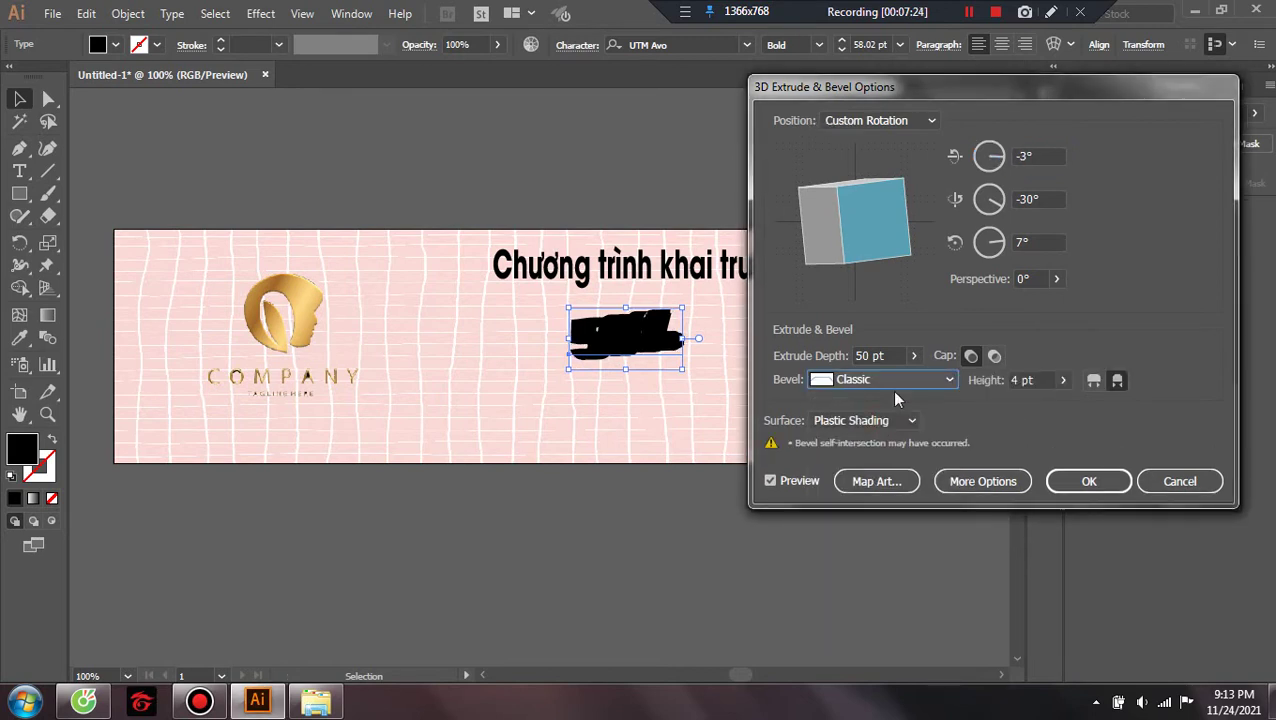
left_click(903, 381)
left_click(880, 400)
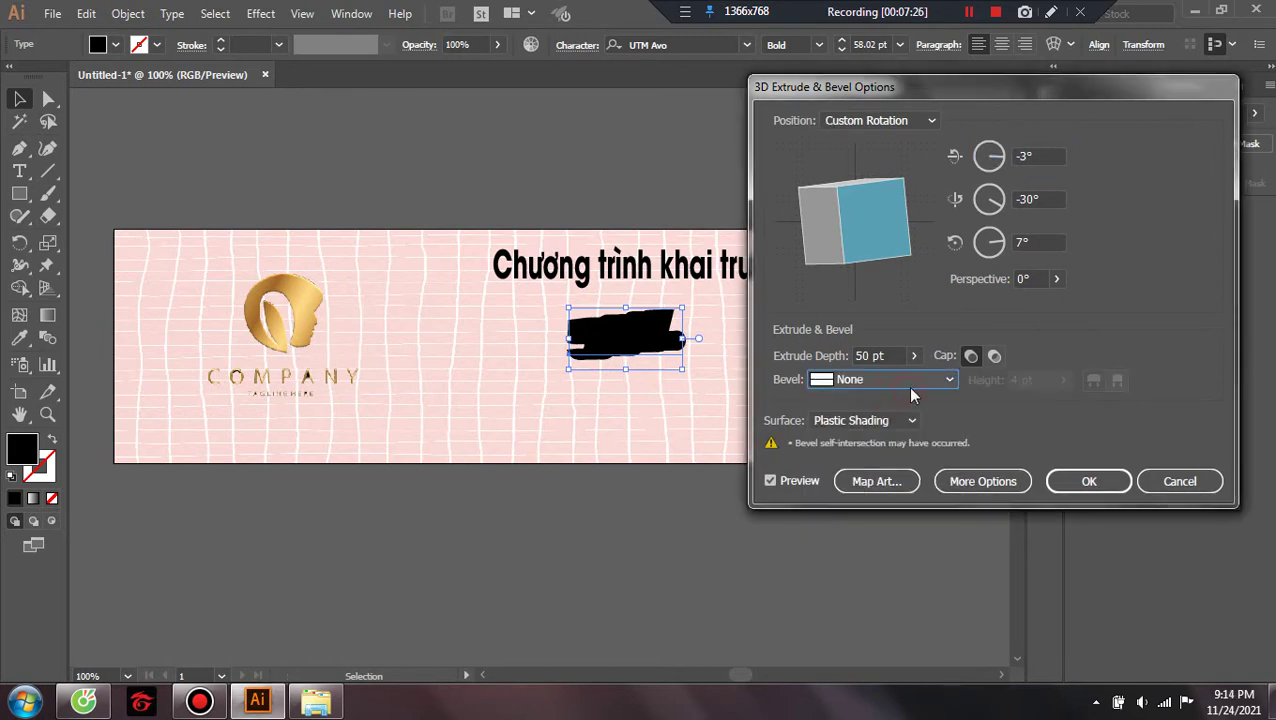
left_click(909, 381)
left_click(872, 523)
left_click(897, 385)
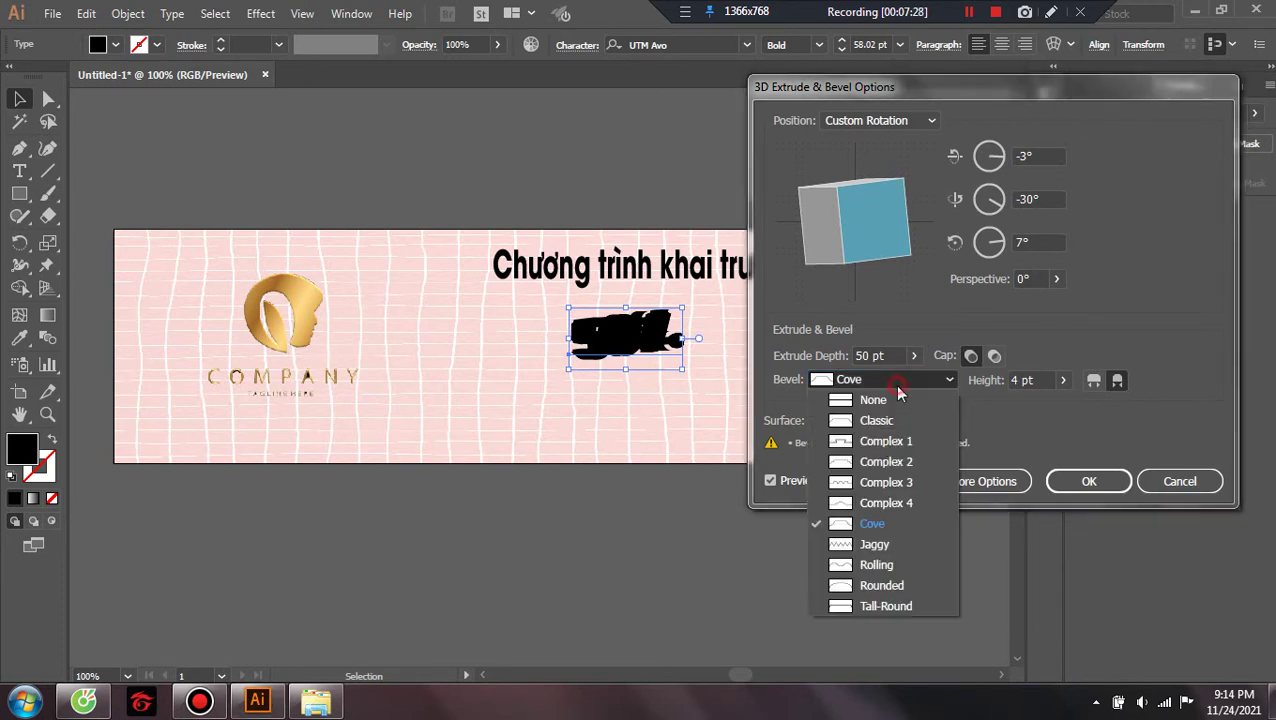
left_click(873, 400)
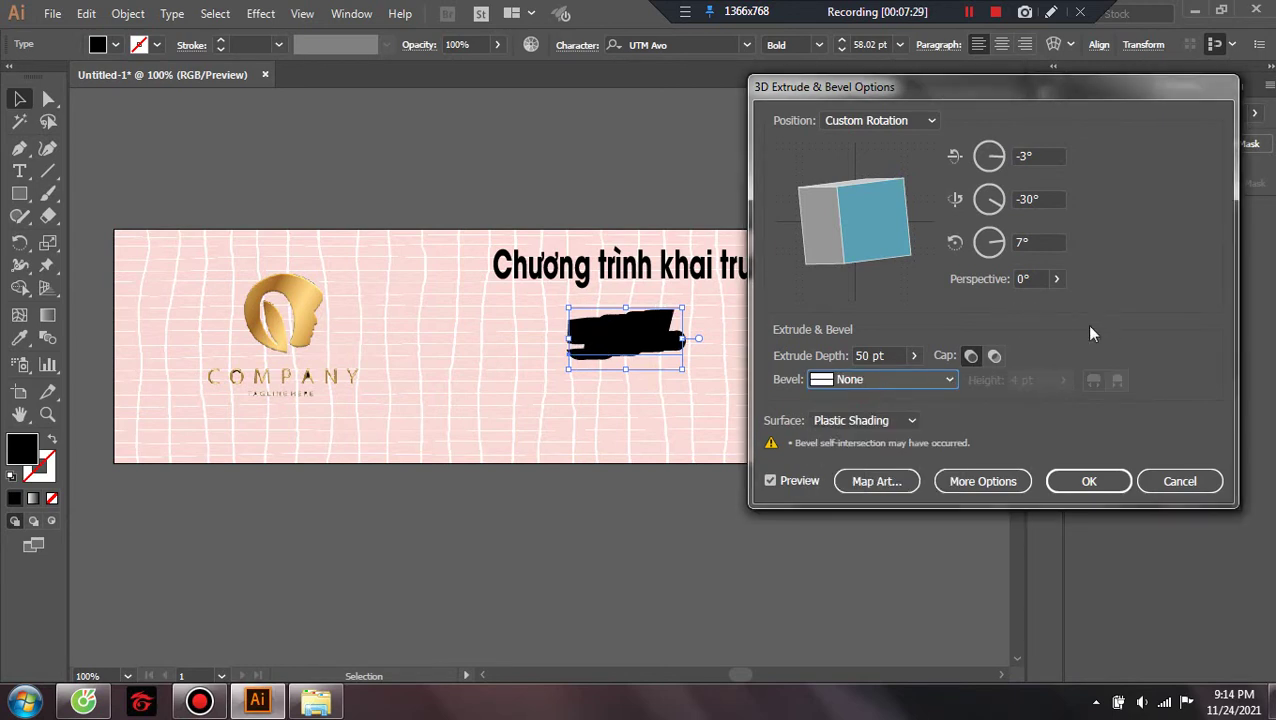
Set the perspective to 71°, rotate the text to face frontward, and apply the effect
left_click(1057, 280)
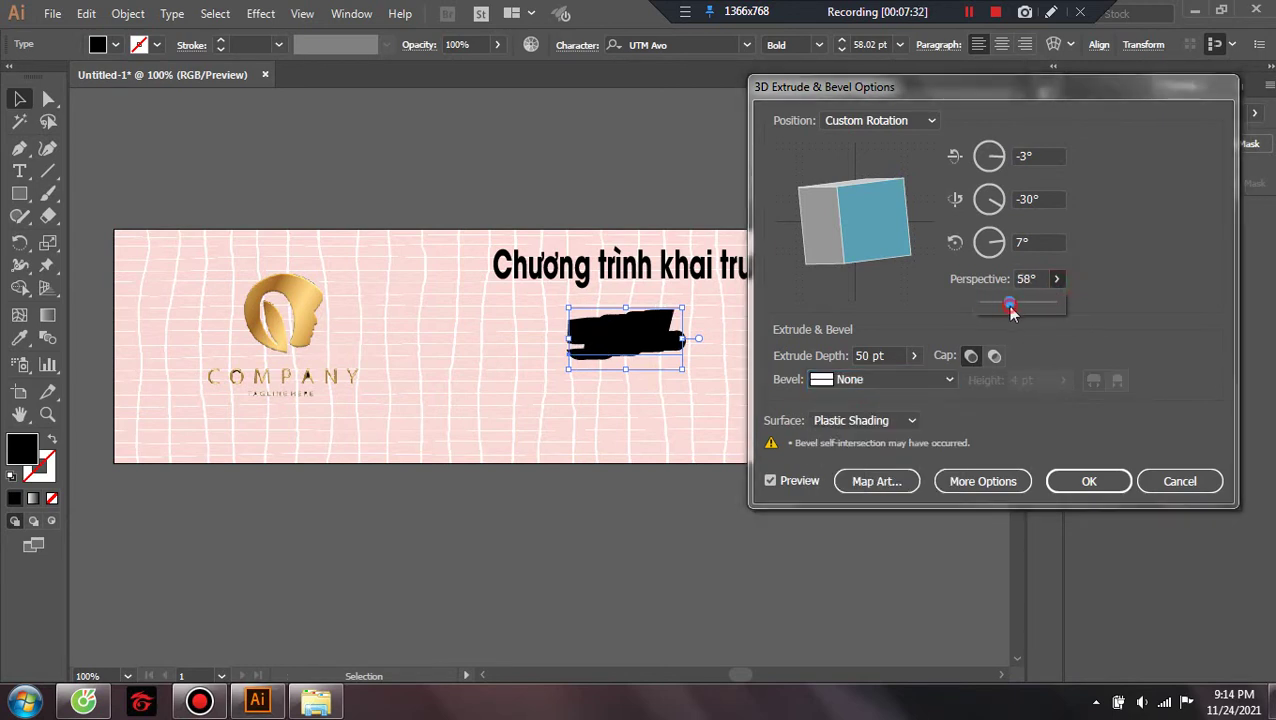
mouse_move(1011, 311)
left_mouse_down()
mouse_move(1053, 303)
mouse_move(1037, 311)
left_mouse_up()
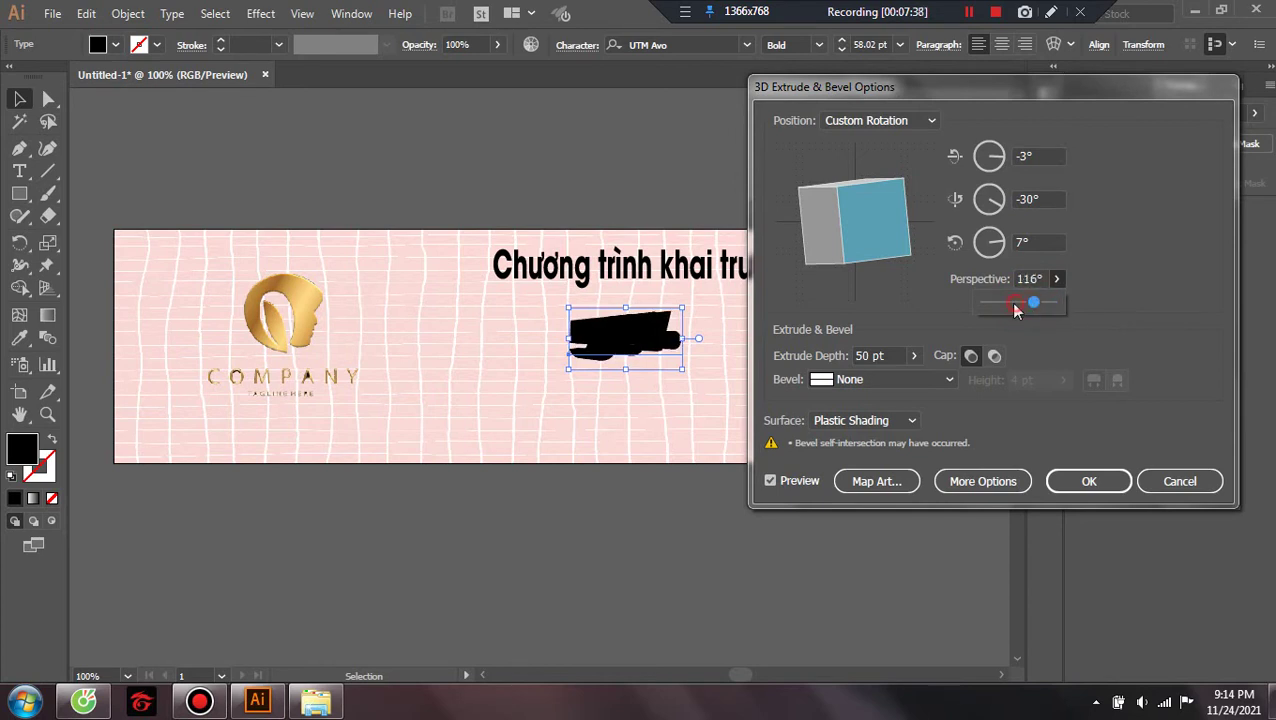
left_click(1016, 311)
left_click(889, 226)
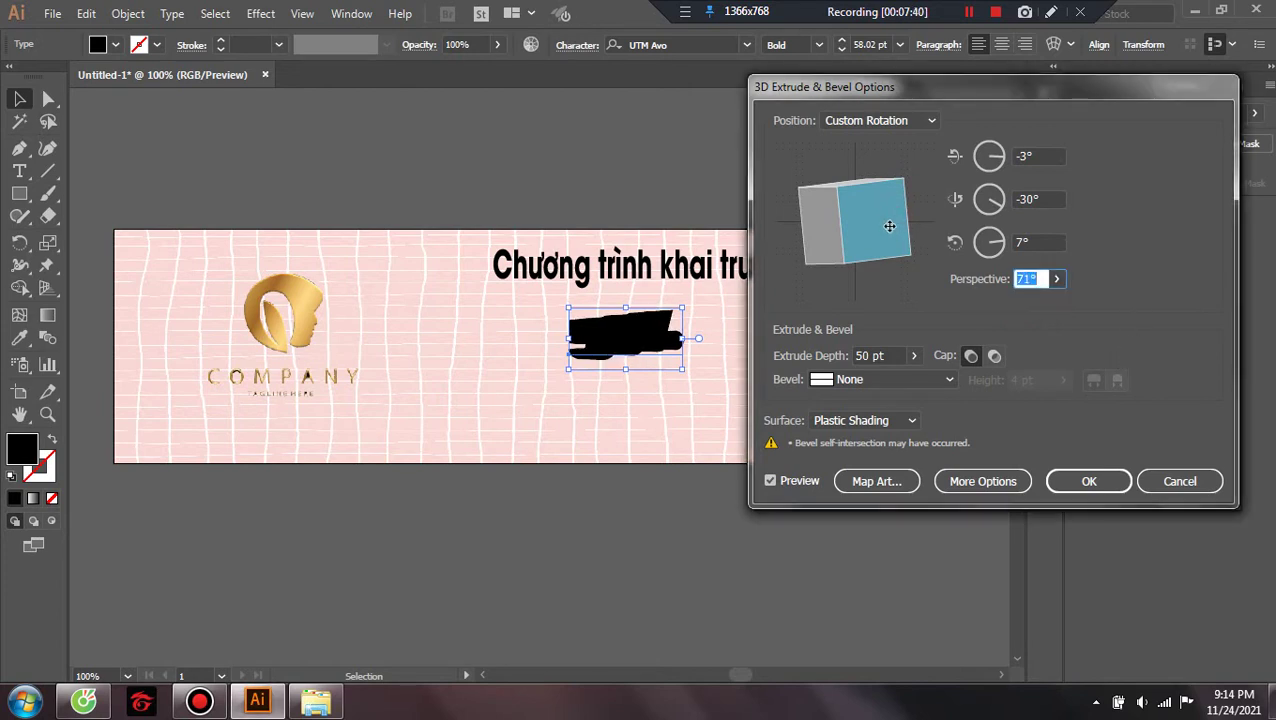
mouse_move(889, 226)
left_mouse_down()
mouse_move(885, 244)
mouse_move(833, 236)
left_mouse_up()
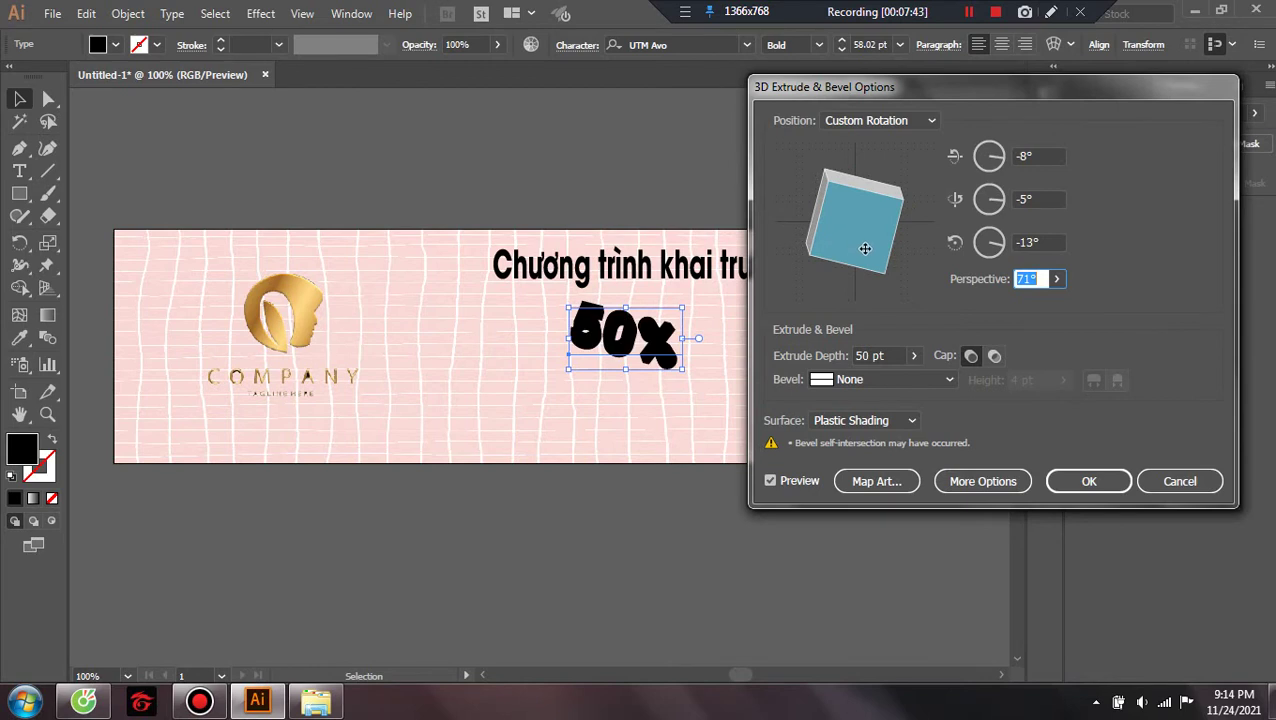
mouse_move(865, 234)
left_mouse_down()
mouse_move(914, 242)
mouse_move(820, 211)
mouse_move(852, 236)
left_mouse_up()
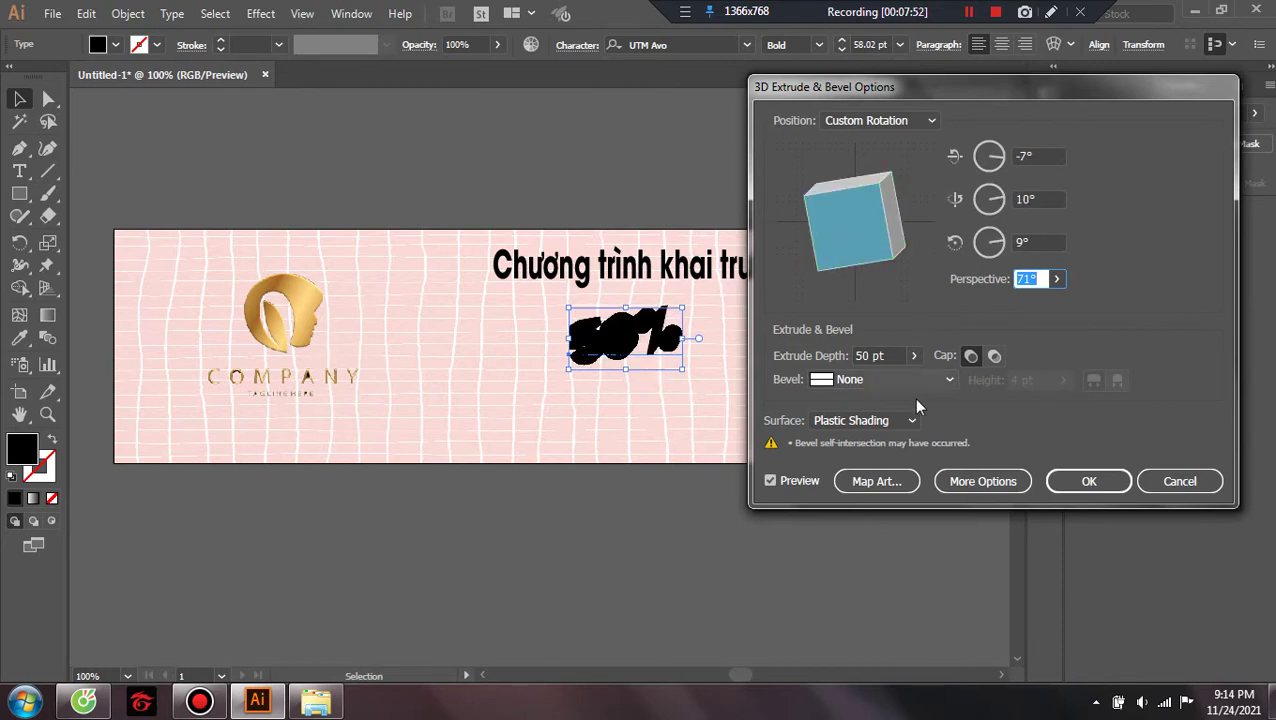
left_click(1075, 482)
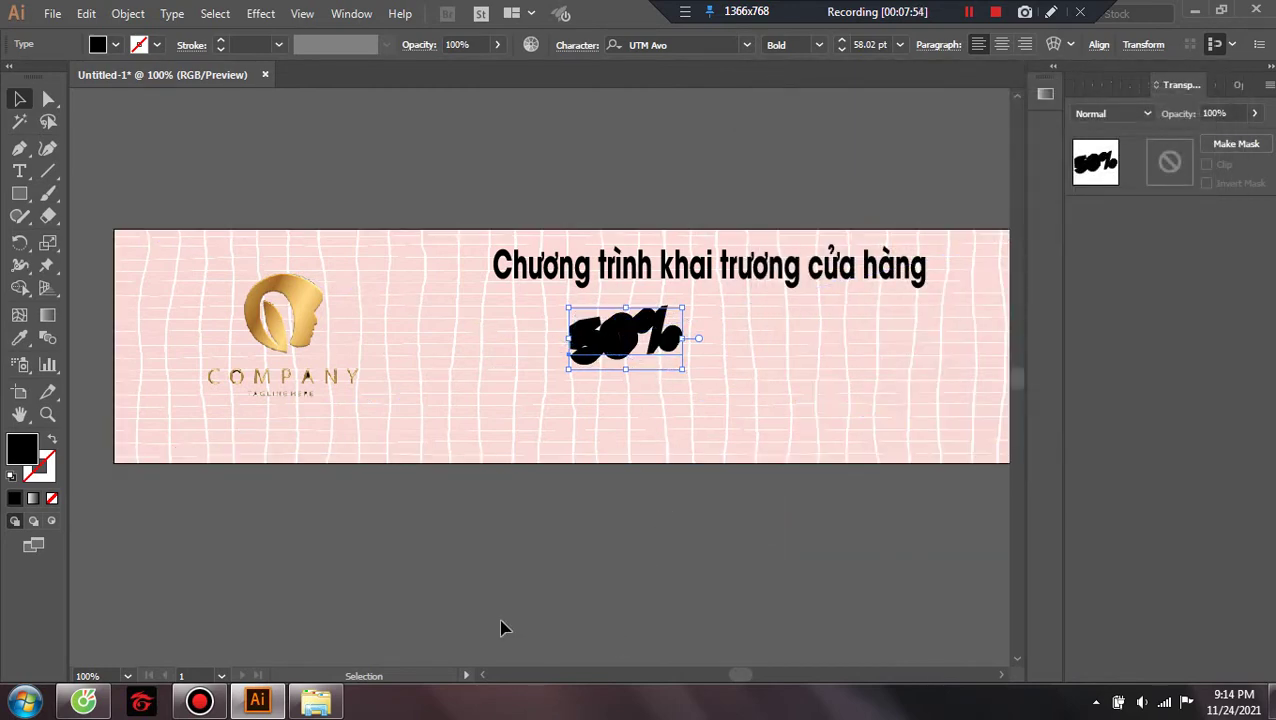
Fill the 50% text with red from the swatches, then lighten it in the Color Picker
left_click(540, 555)
key("ctrl+z")
left_click(545, 552)
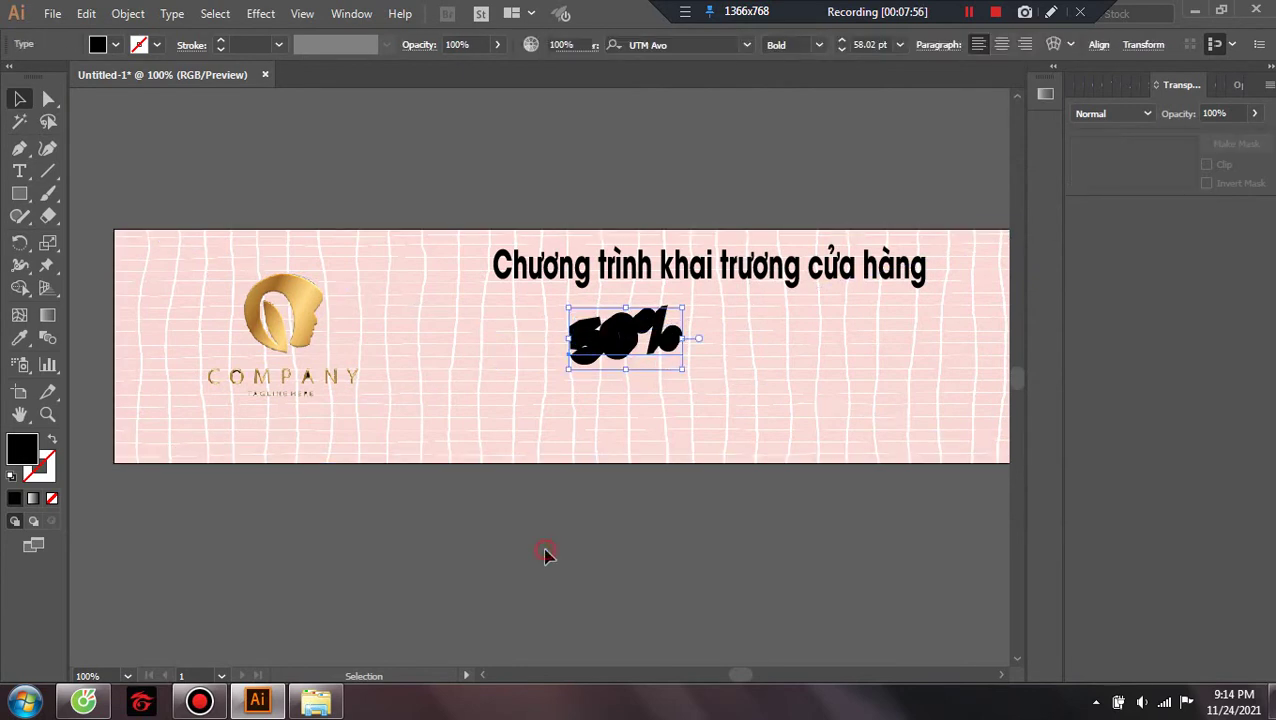
left_click(612, 345)
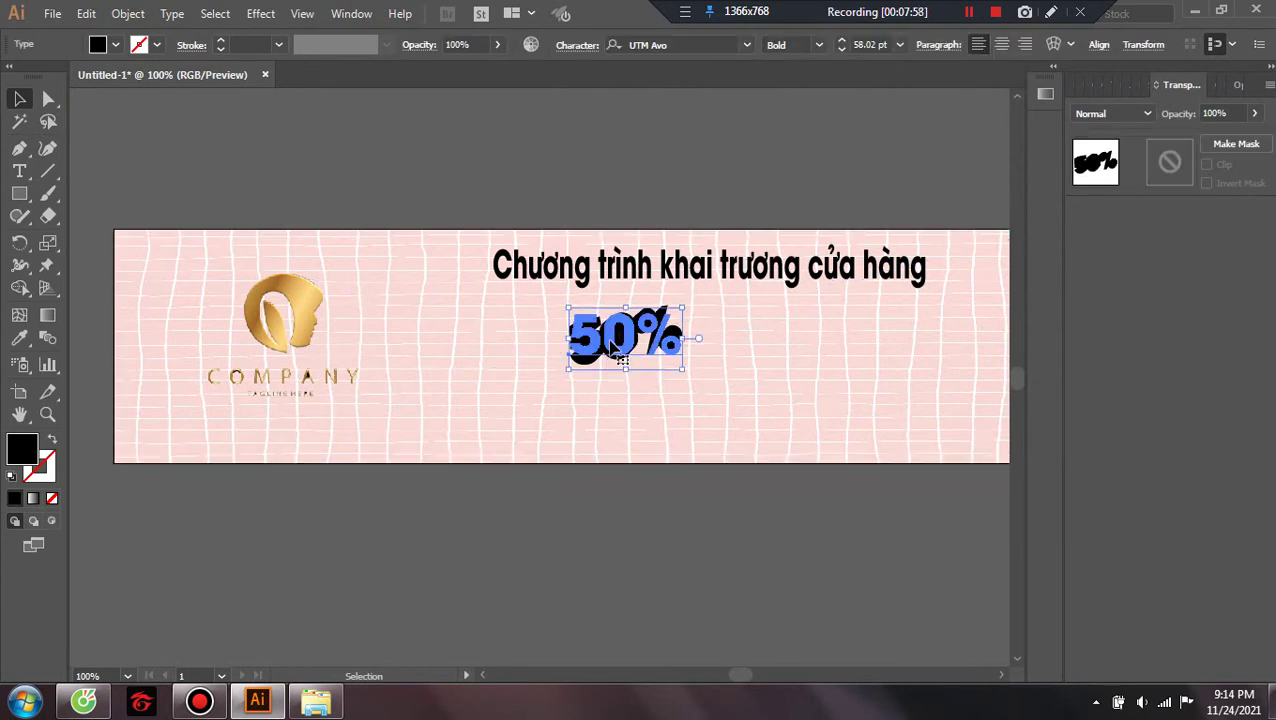
left_click(98, 45)
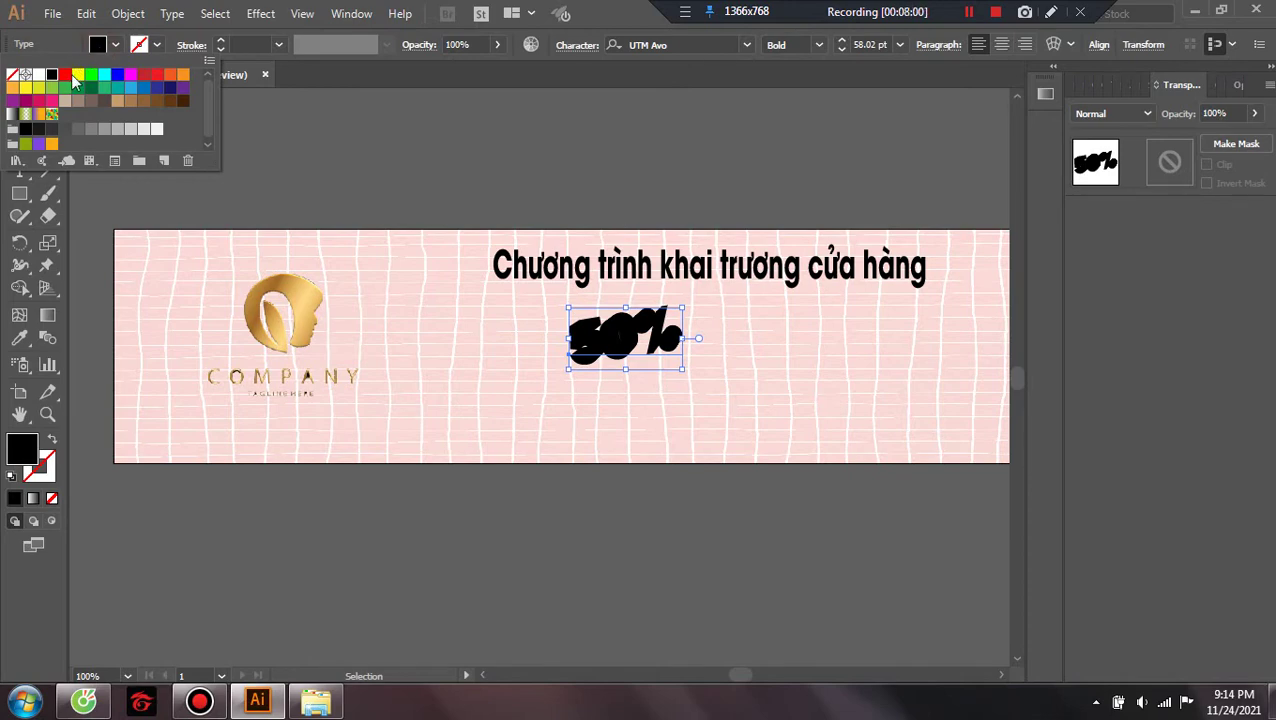
left_click(65, 76)
left_click(517, 563)
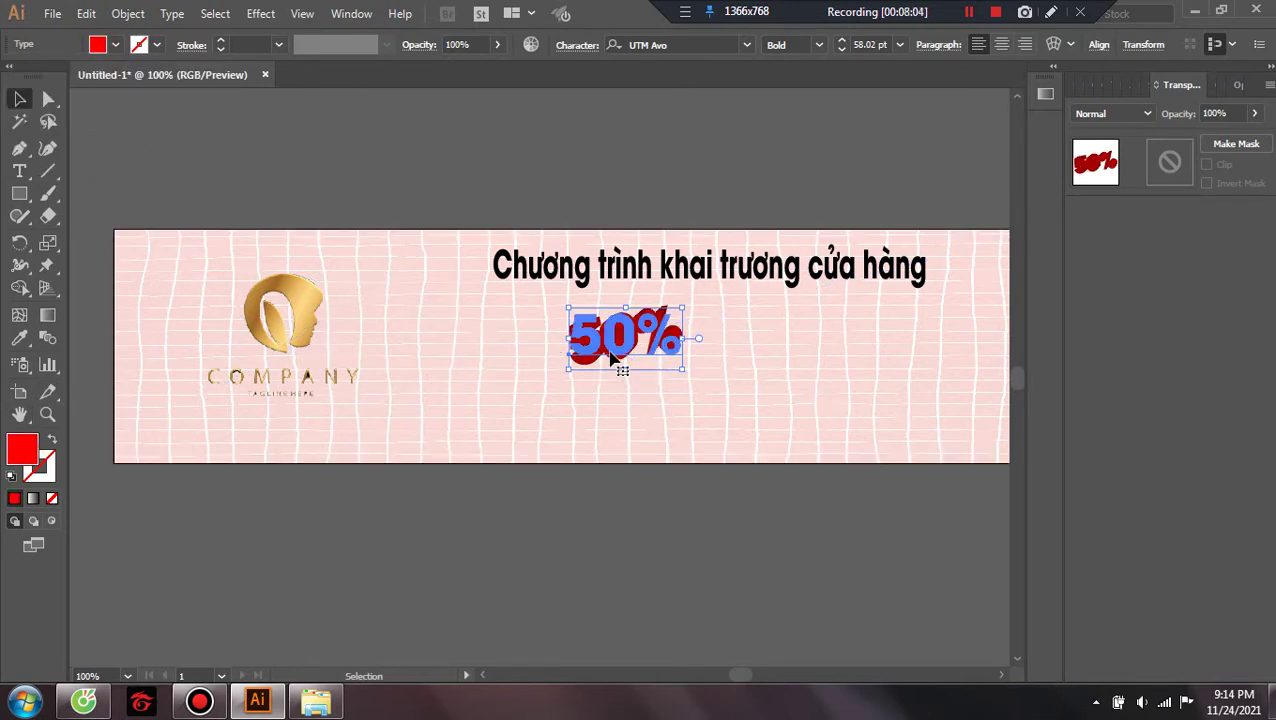
double_click(20, 456)
left_click_drag(298, 372, 248, 376)
left_click(533, 370)
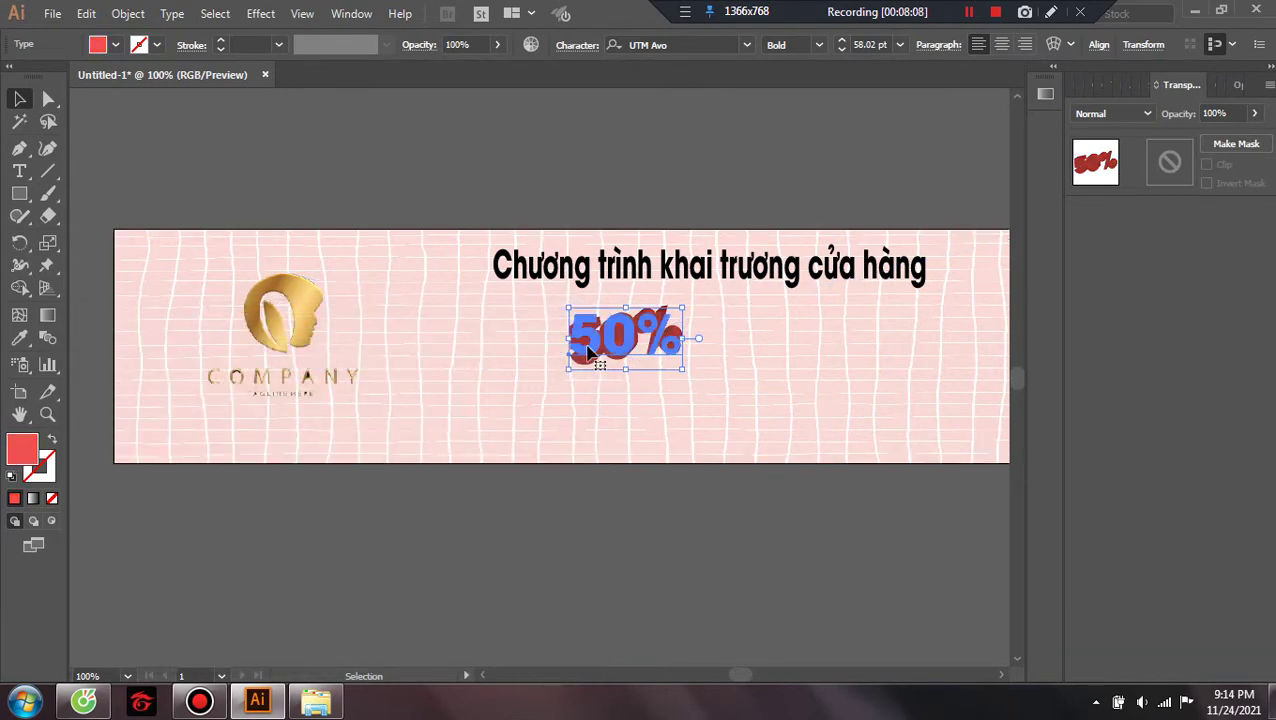
Change the 50% fill to the vivid pink-red #F72159 and check the result
double_click(25, 452)
left_click_drag(233, 413, 206, 447)
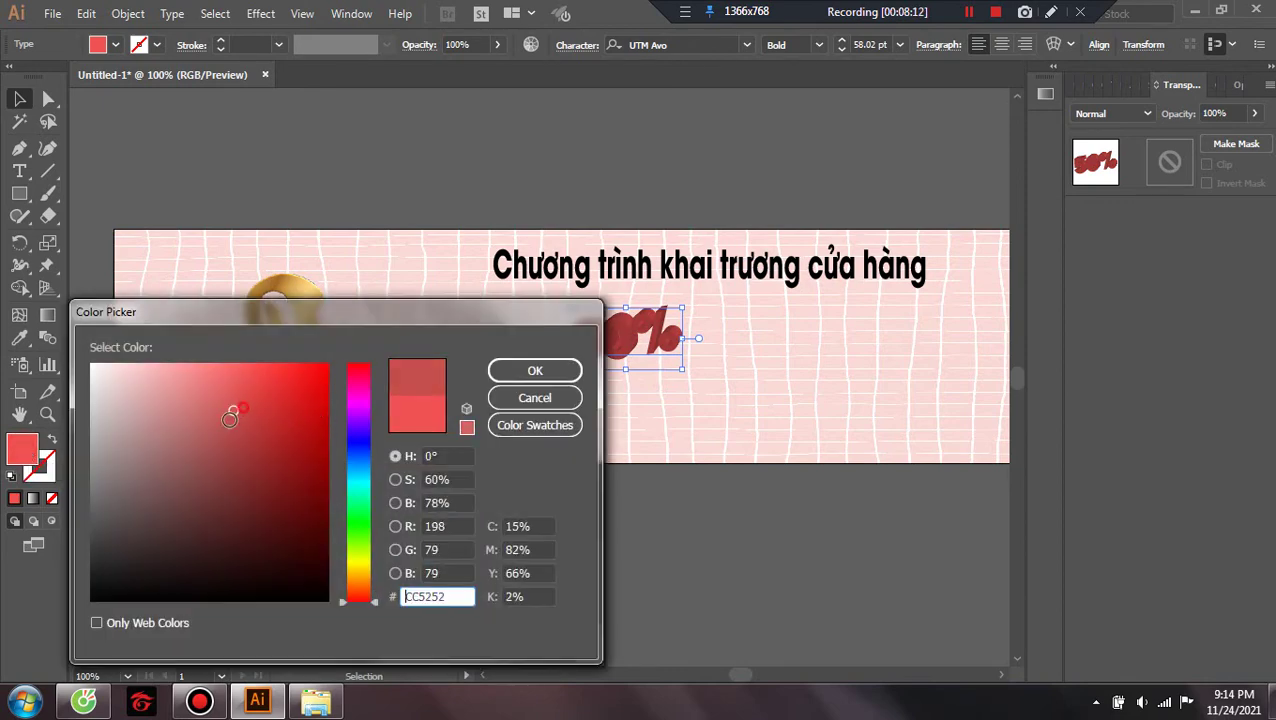
left_click_drag(358, 598, 356, 373)
left_click_drag(268, 400, 298, 370)
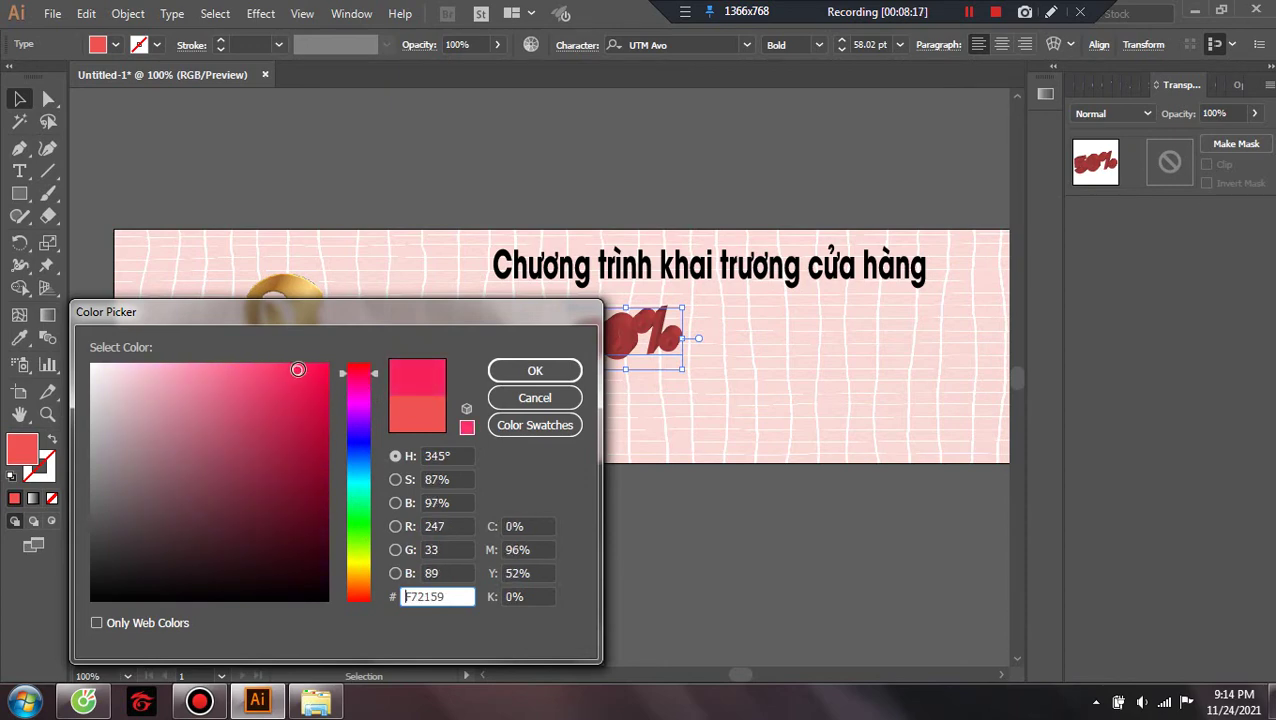
left_click(534, 370)
left_click(563, 593)
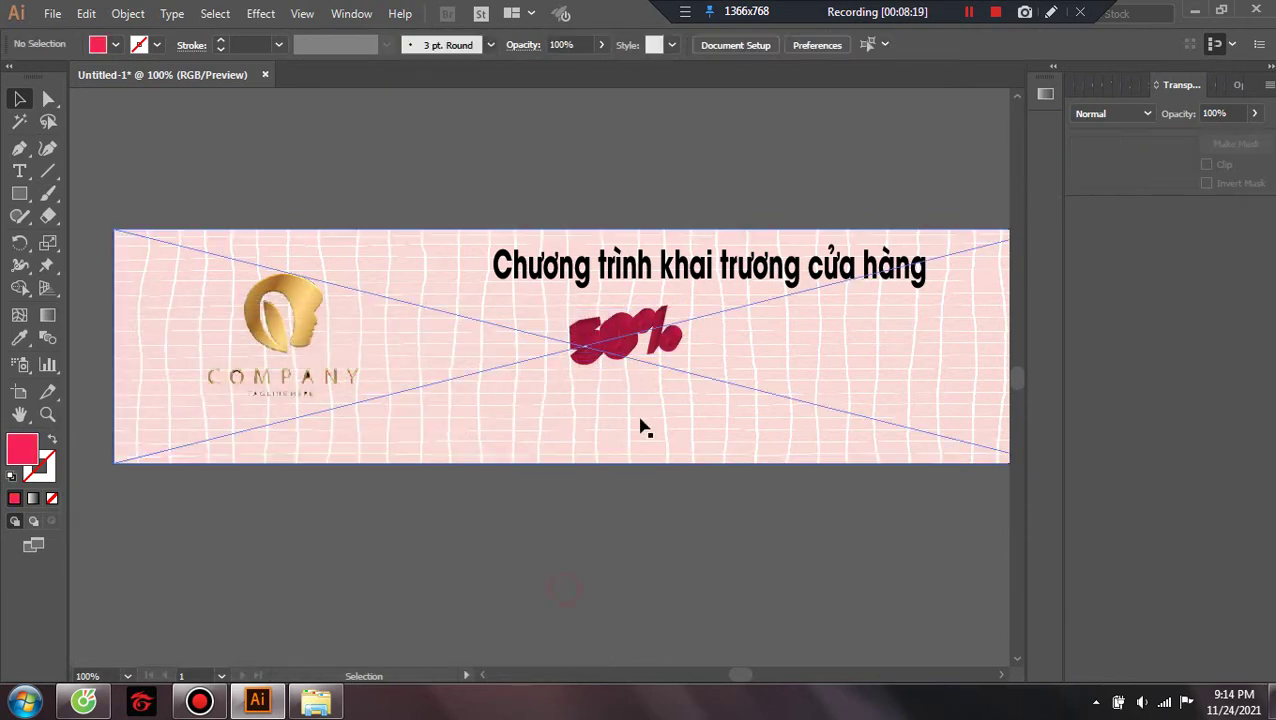
left_click(632, 360)
Nudge the 50% text up two steps and right three steps
key("Up")
key("Up")
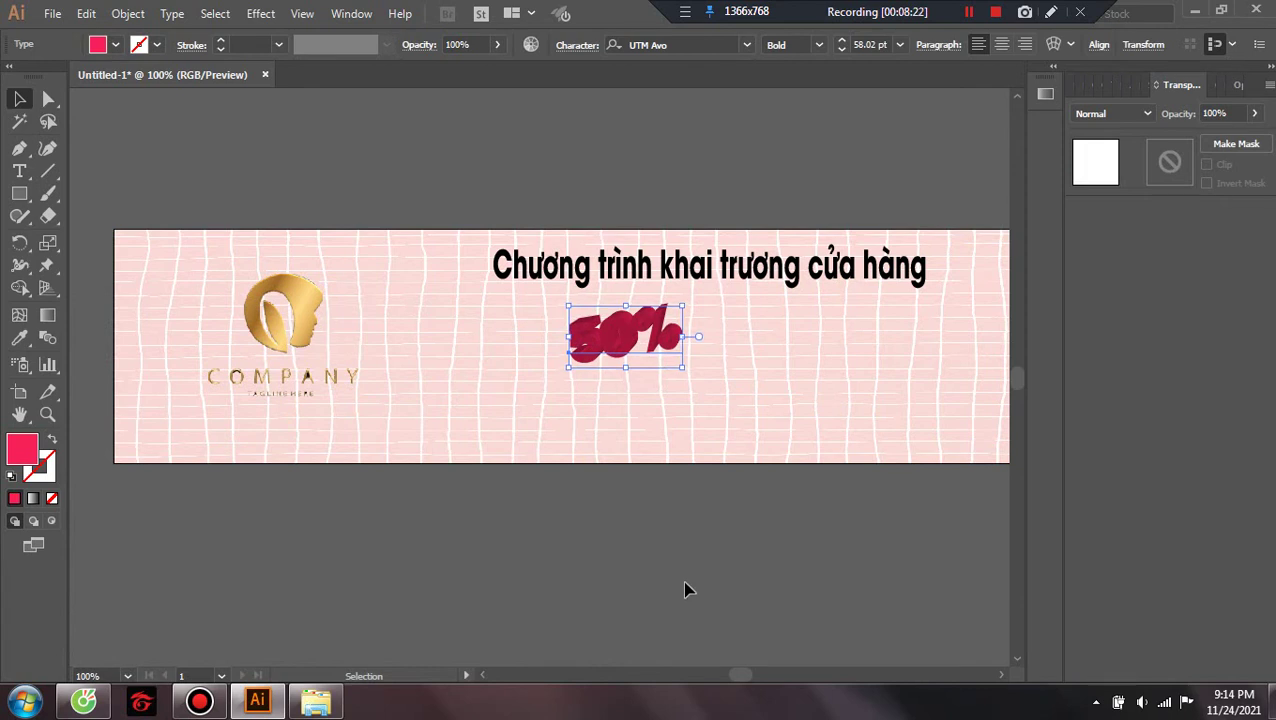
key("Up")
key("Up")
key("Up")
key("Right")
key("Right")
key("Right")
key("Right")
key("Right")
key("Right")
key("Right")
key("Right")
key("Right")
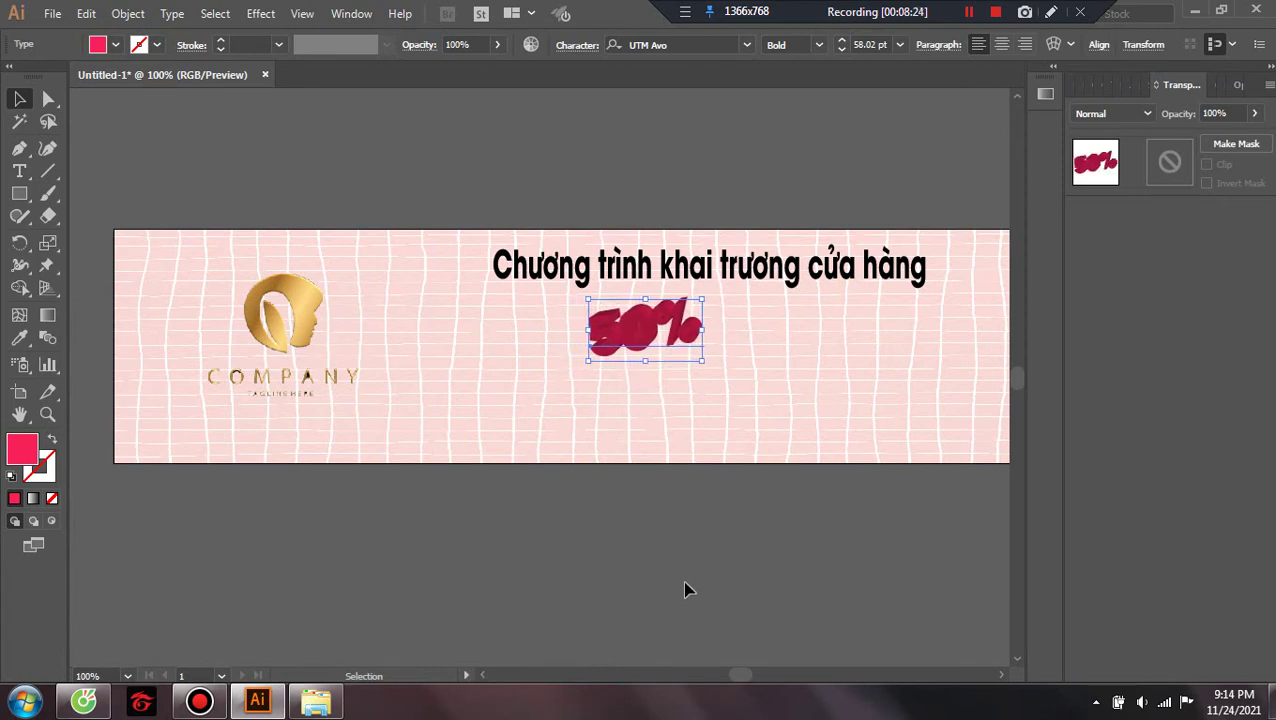
key("Right")
key("Right")
key("Right")
key("Right")
key("Right")
key("Right")
key("Right")
key("Right")
key("Right")
key("Right")
key("Right")
key("Right")
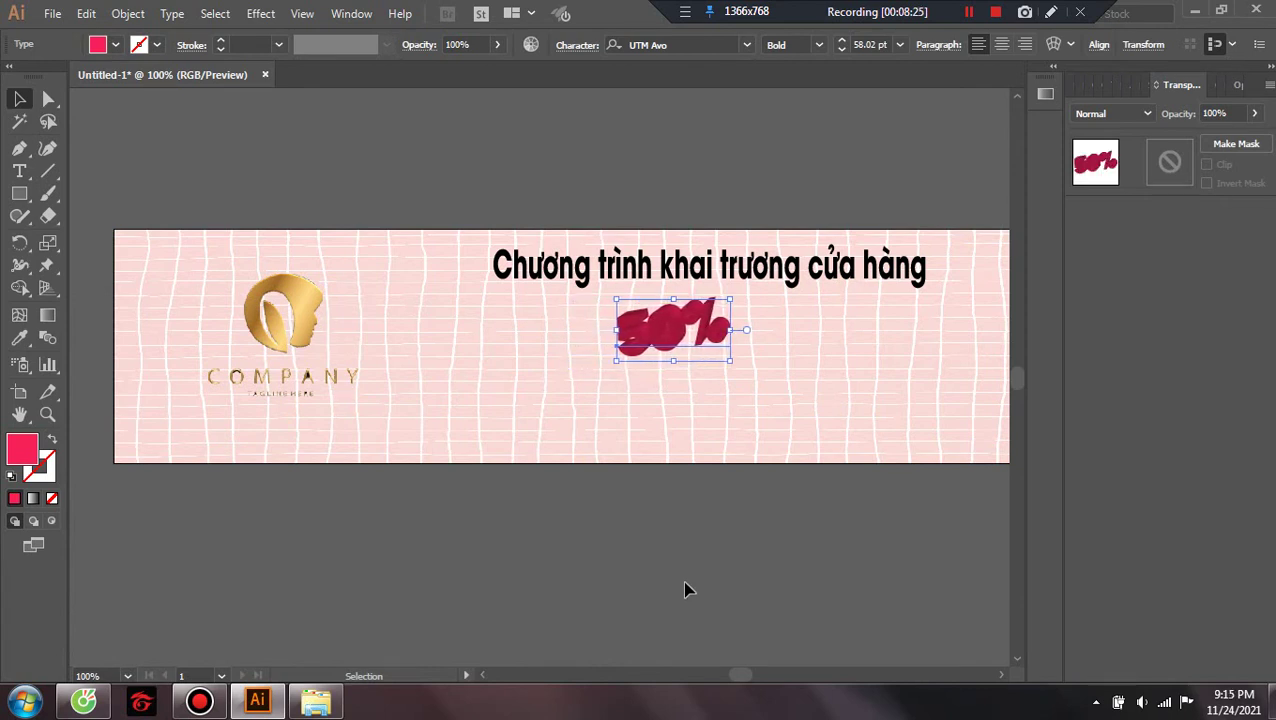
key("Right")
key("Right")
key("Right")
Add a 'Sale' text label left of 50% and enlarge it to about 30 pt
key("t")
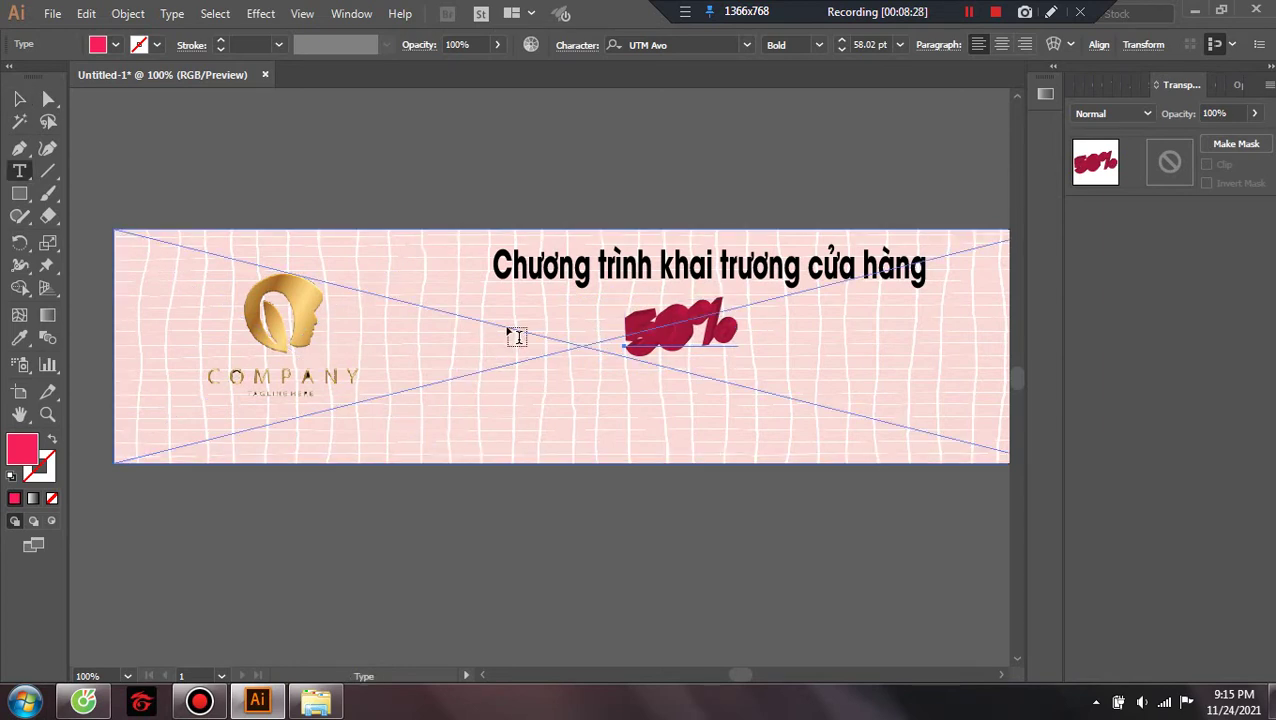
left_click(508, 329)
type("s")
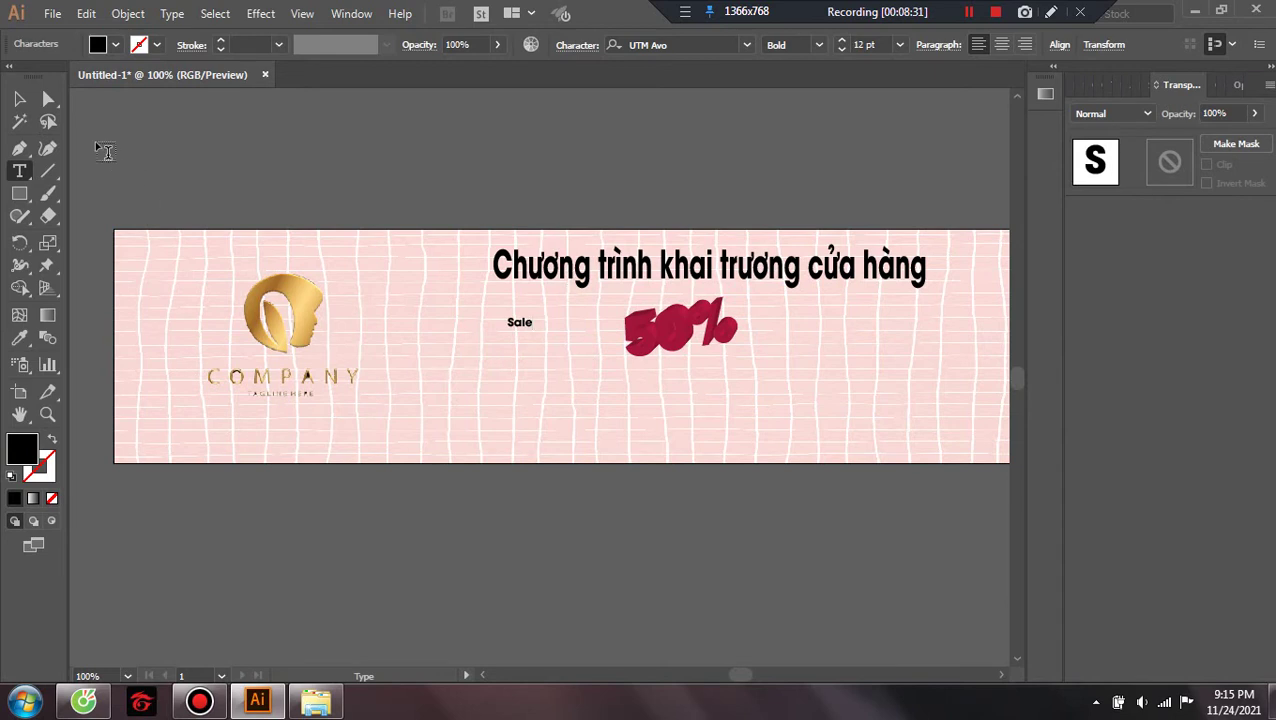
left_click(19, 98)
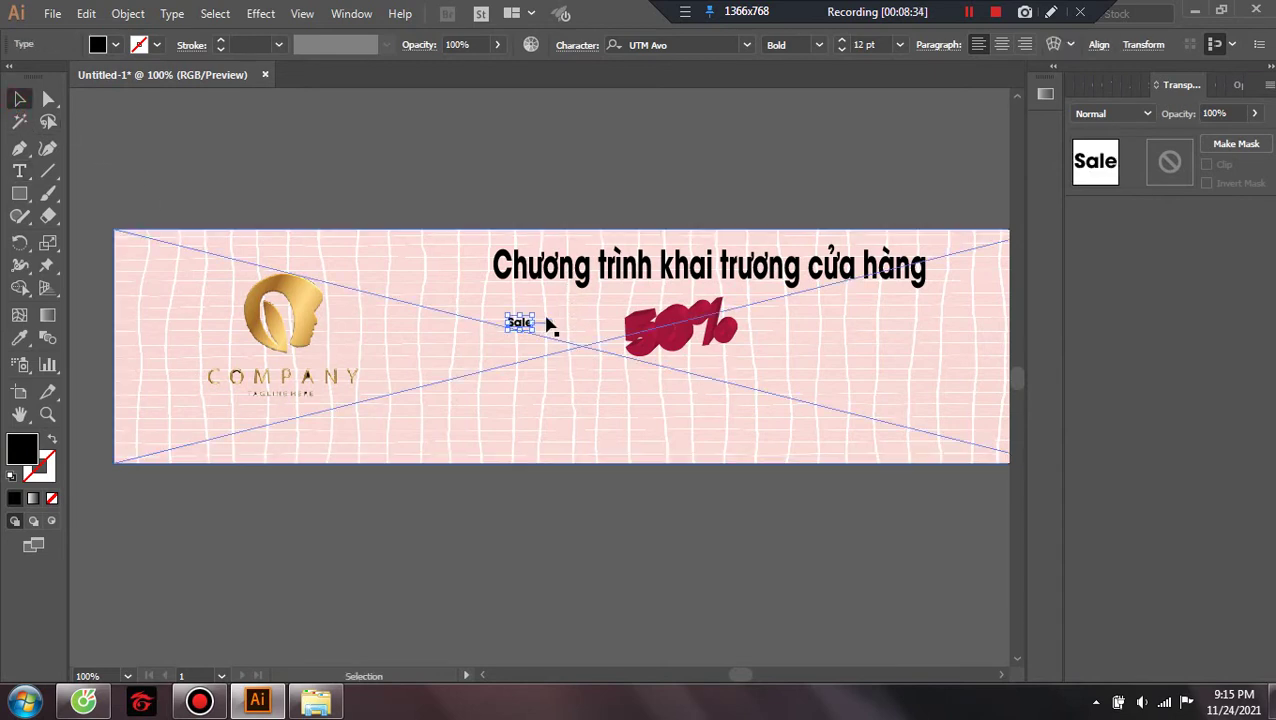
mouse_move(537, 316)
left_mouse_down()
mouse_move(573, 292)
mouse_move(551, 330)
mouse_move(576, 338)
left_mouse_up()
Check the Sale and 50% layout by selecting and deselecting each label
left_click(666, 566)
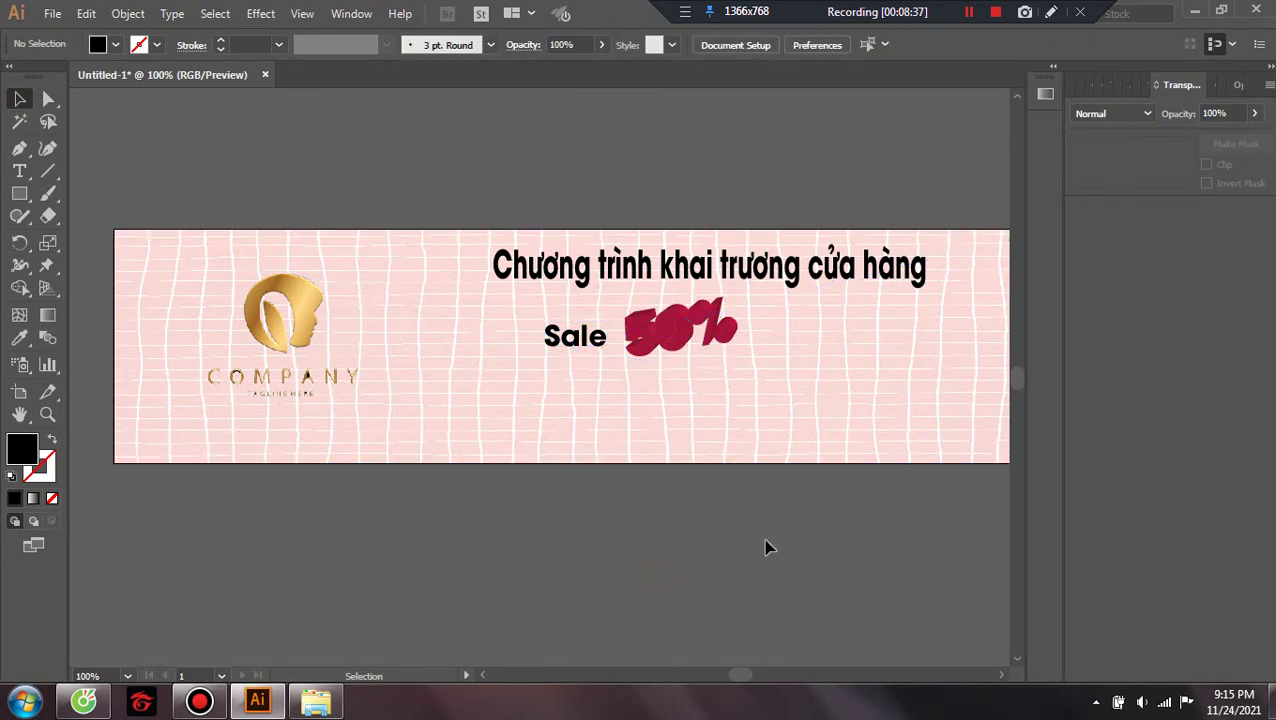
left_click(680, 338)
left_click(690, 560)
left_click(706, 345)
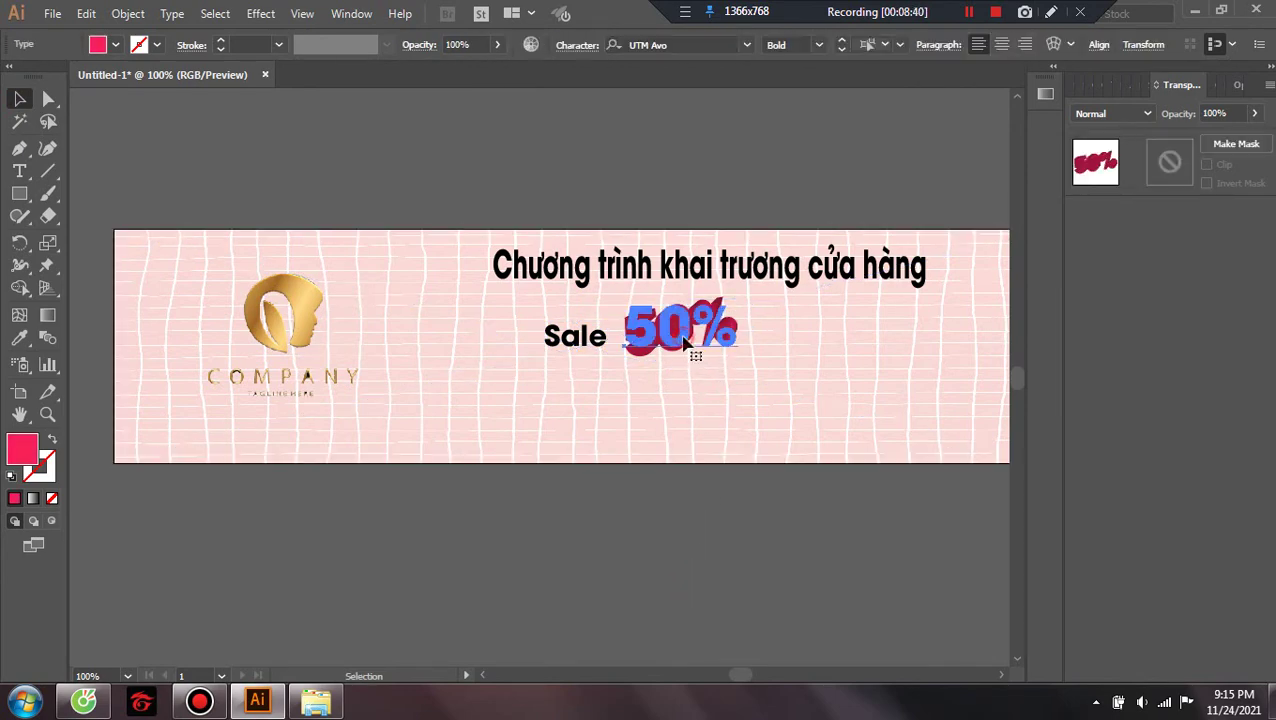
left_click(588, 348)
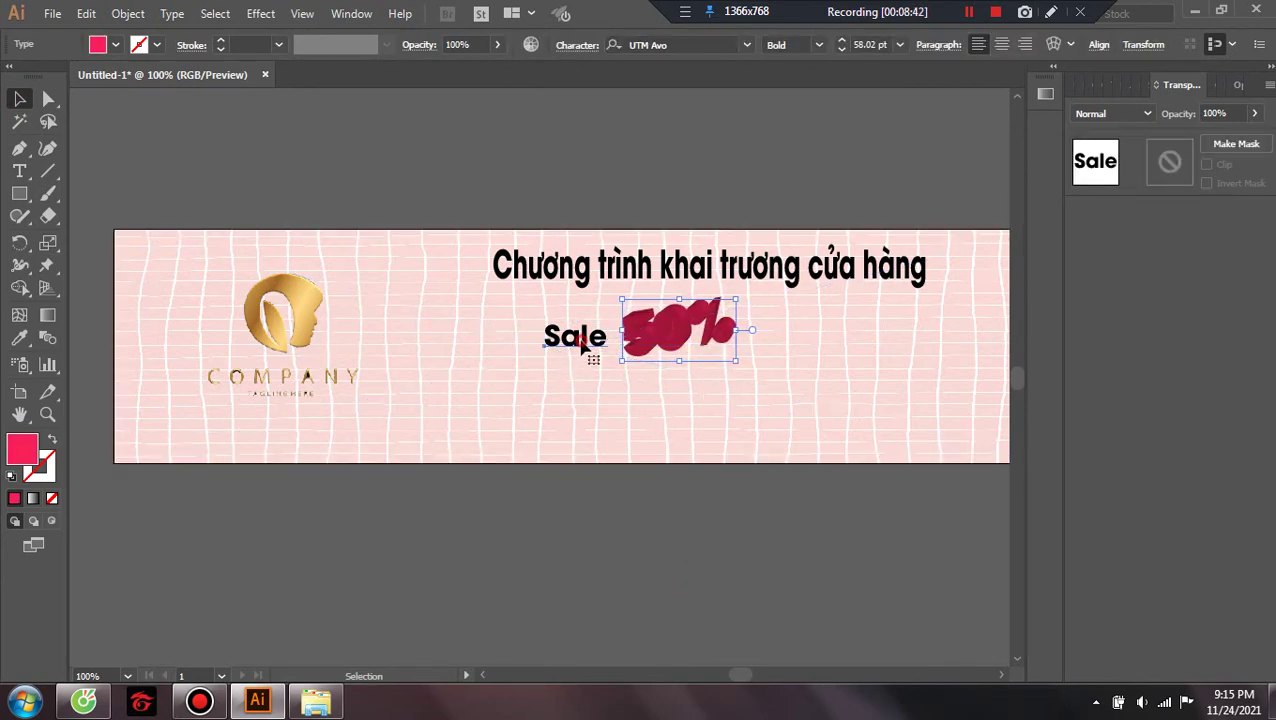
left_click(684, 348)
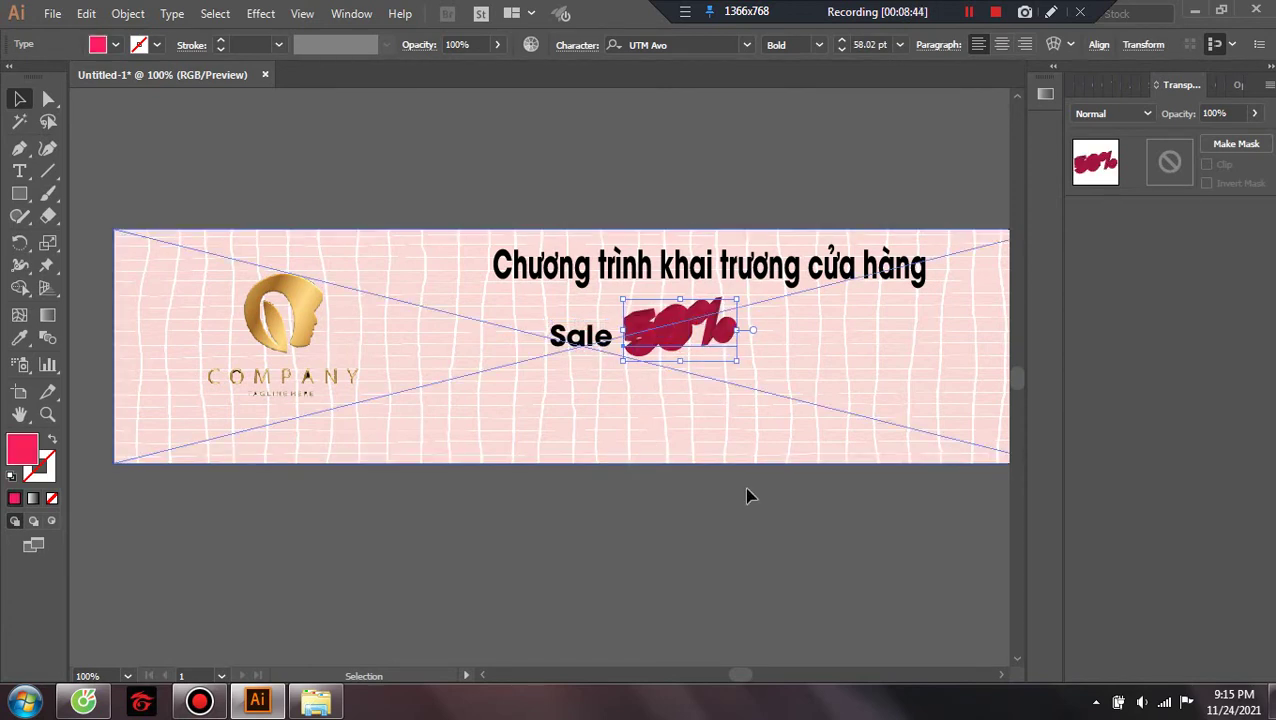
left_click(661, 421)
left_click(600, 340)
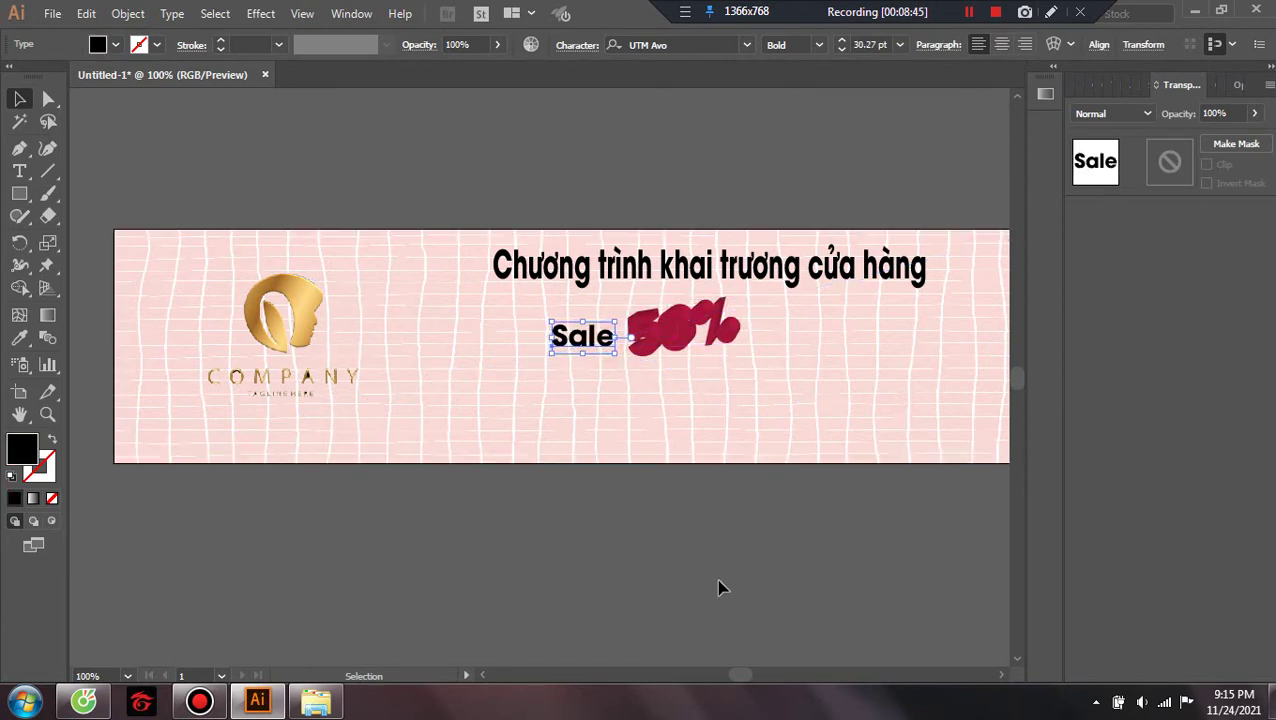
left_click(780, 592)
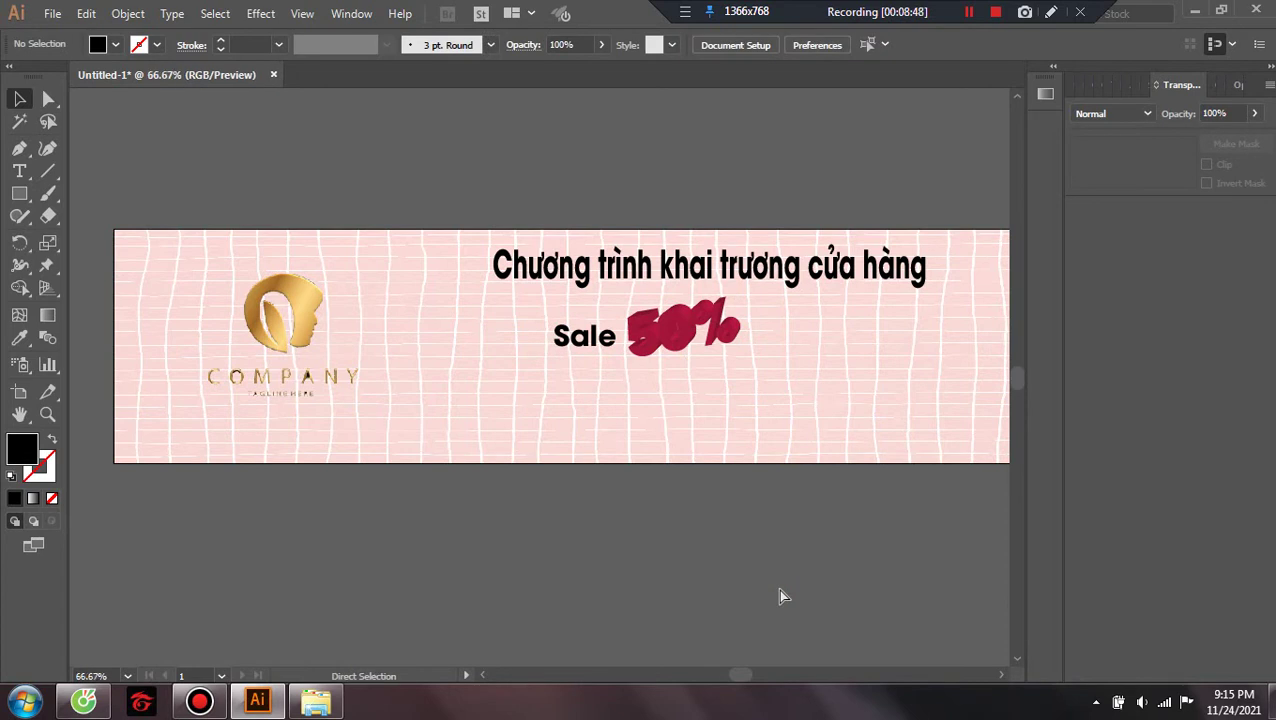
Move the headline left and nudge the Sale and 50% text left
key("ctrl+minus")
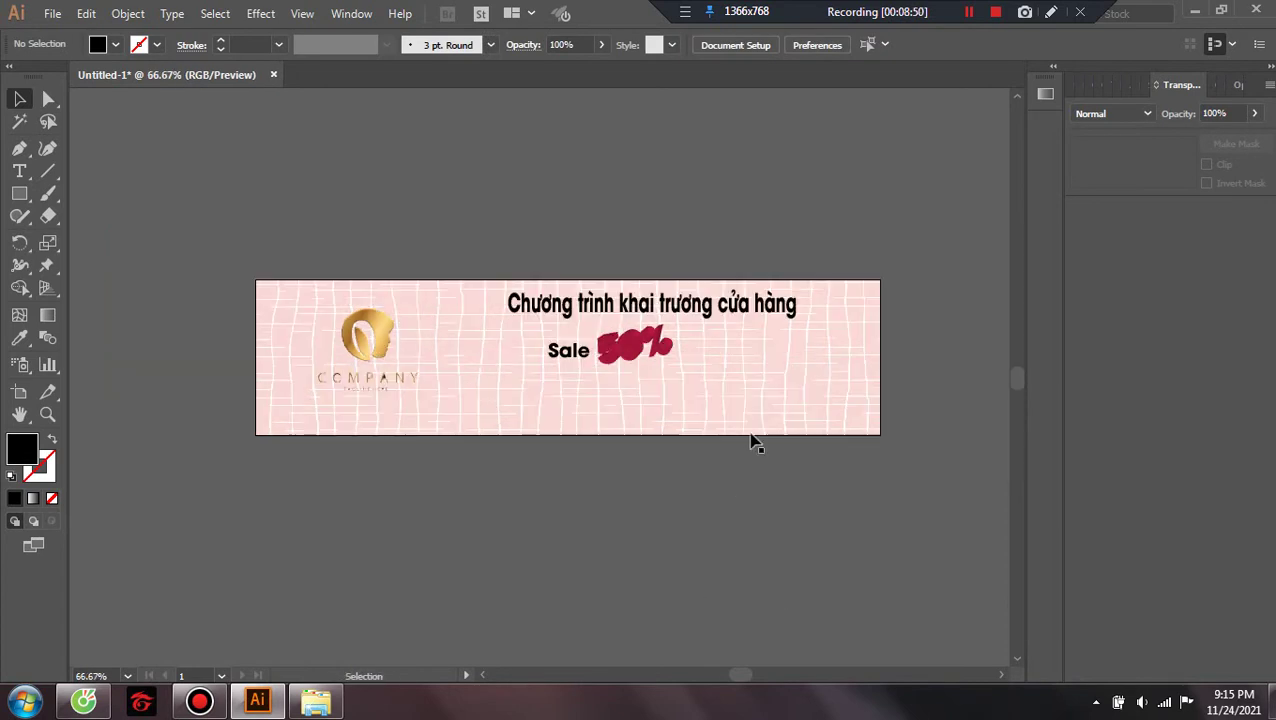
left_click(648, 309)
left_click_drag(648, 312, 609, 368)
left_click(572, 352)
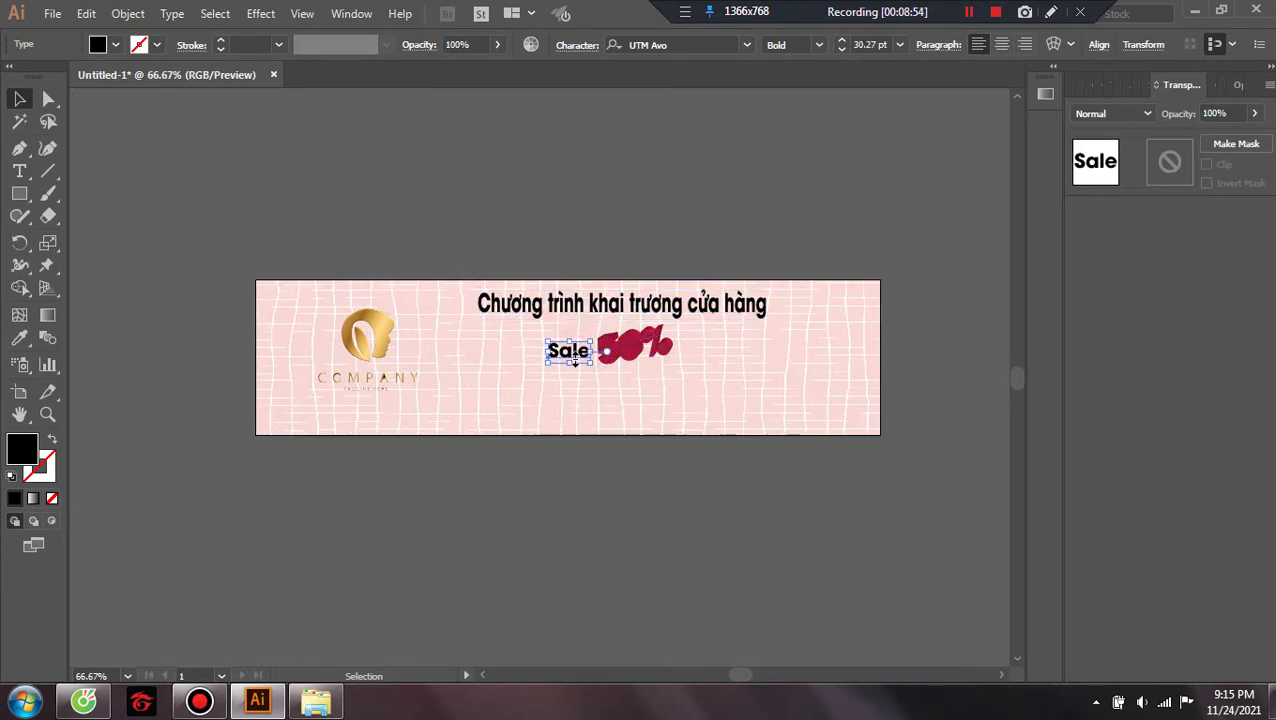
key("Left")
key("Left")
key("Left")
key("Left")
key("Left")
key("Left")
key("Left")
key("Left")
key("Left")
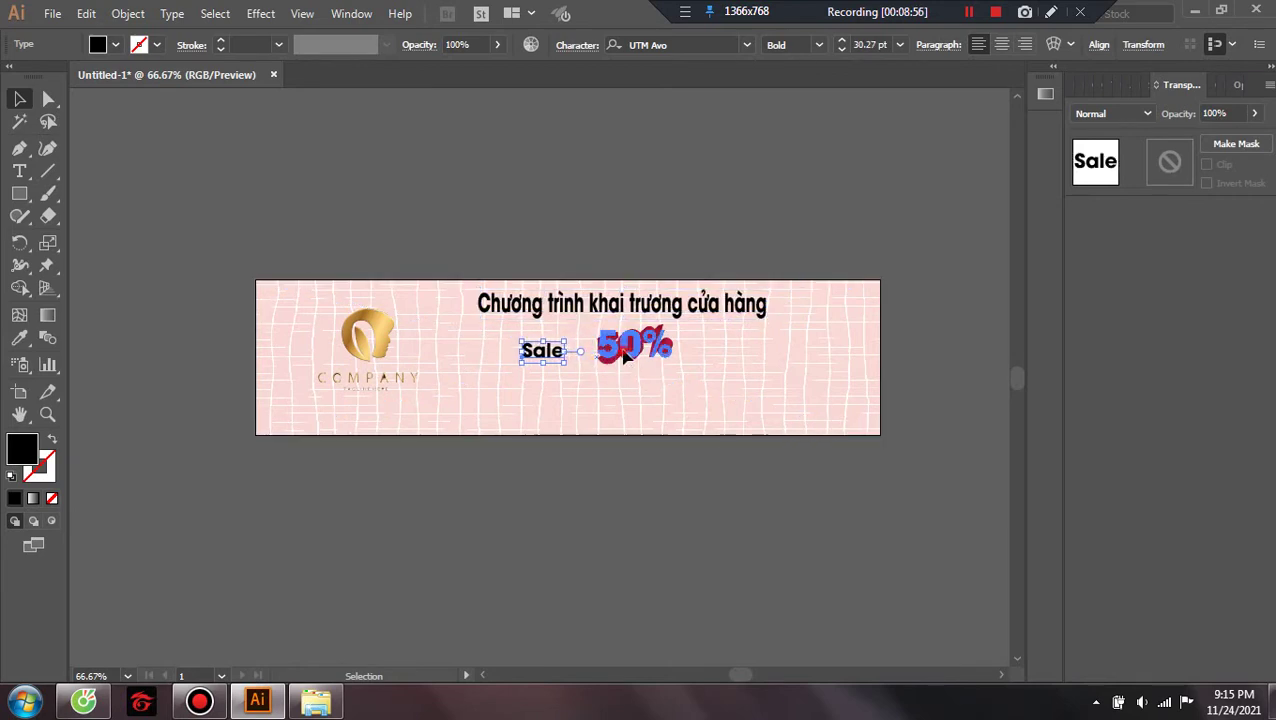
left_click(632, 358)
key("Left")
key("Left")
key("Left")
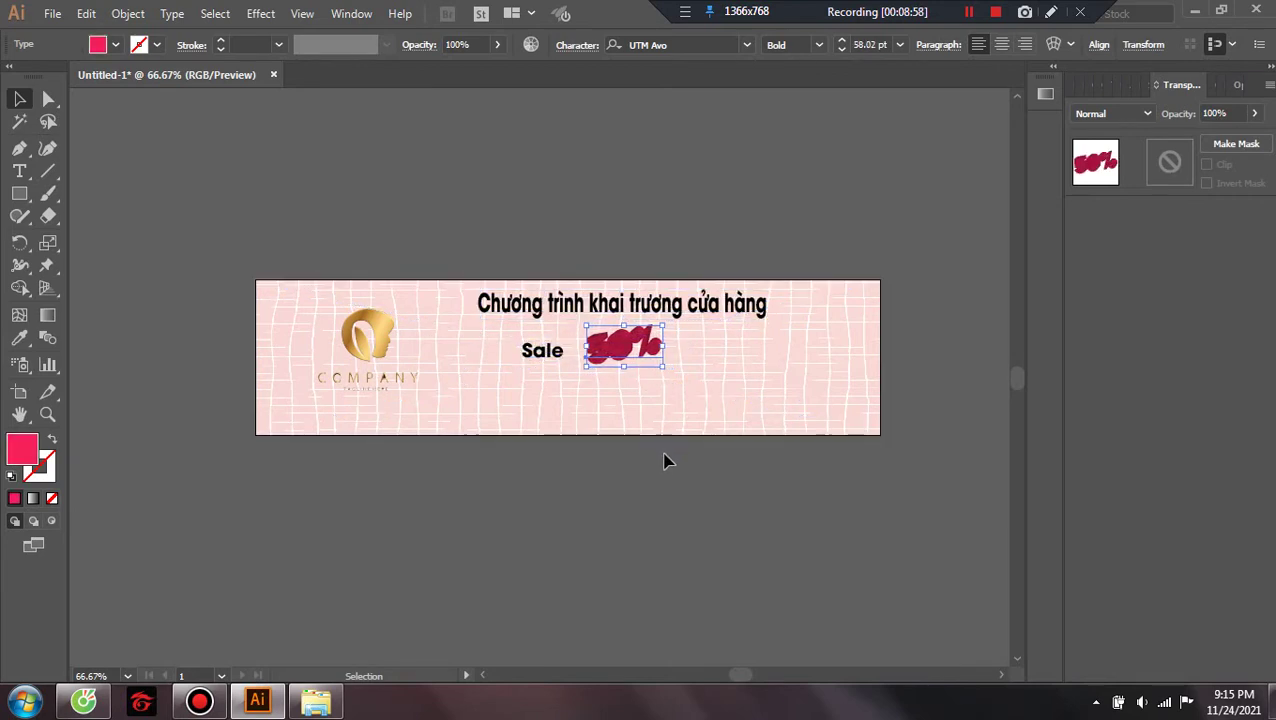
key("Left")
key("Left")
key("Left")
key("Left")
key("Left")
key("Left")
key("Left")
key("Left")
key("Left")
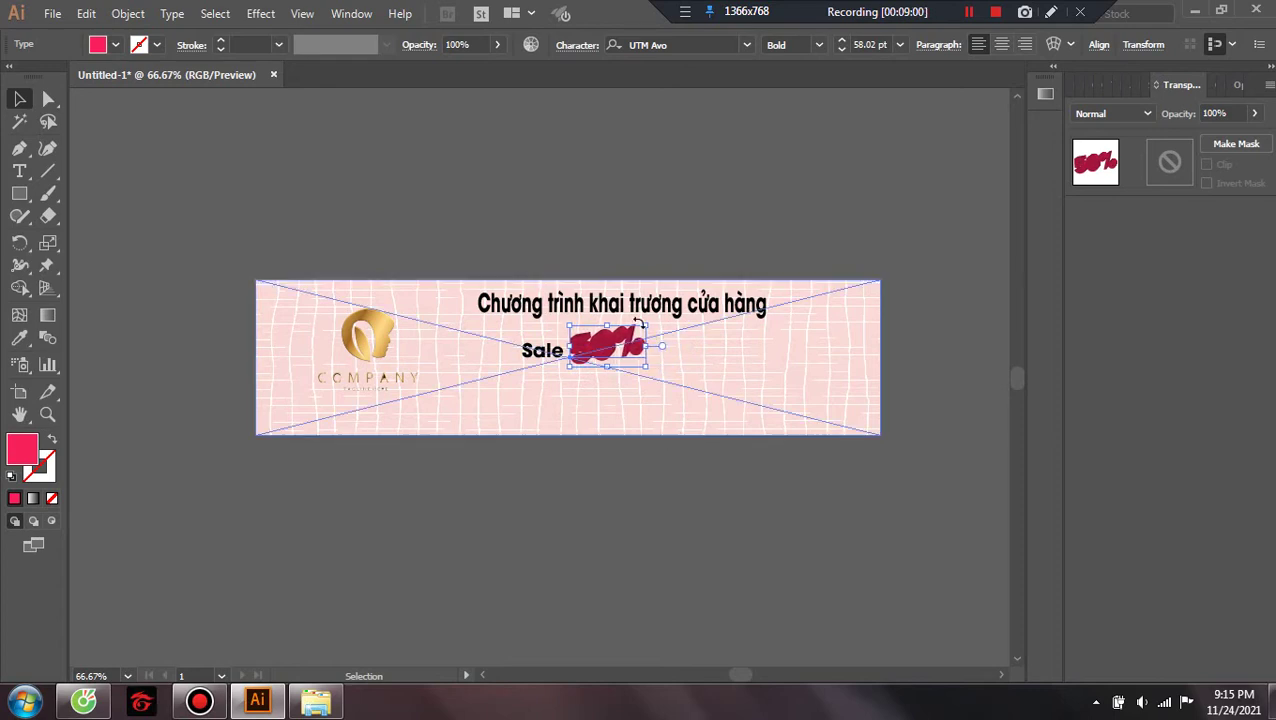
Enlarge the red 3D 50% text to about 81 pt beside Sale
mouse_move(648, 326)
left_mouse_down()
mouse_move(665, 305)
mouse_move(676, 314)
left_mouse_up()
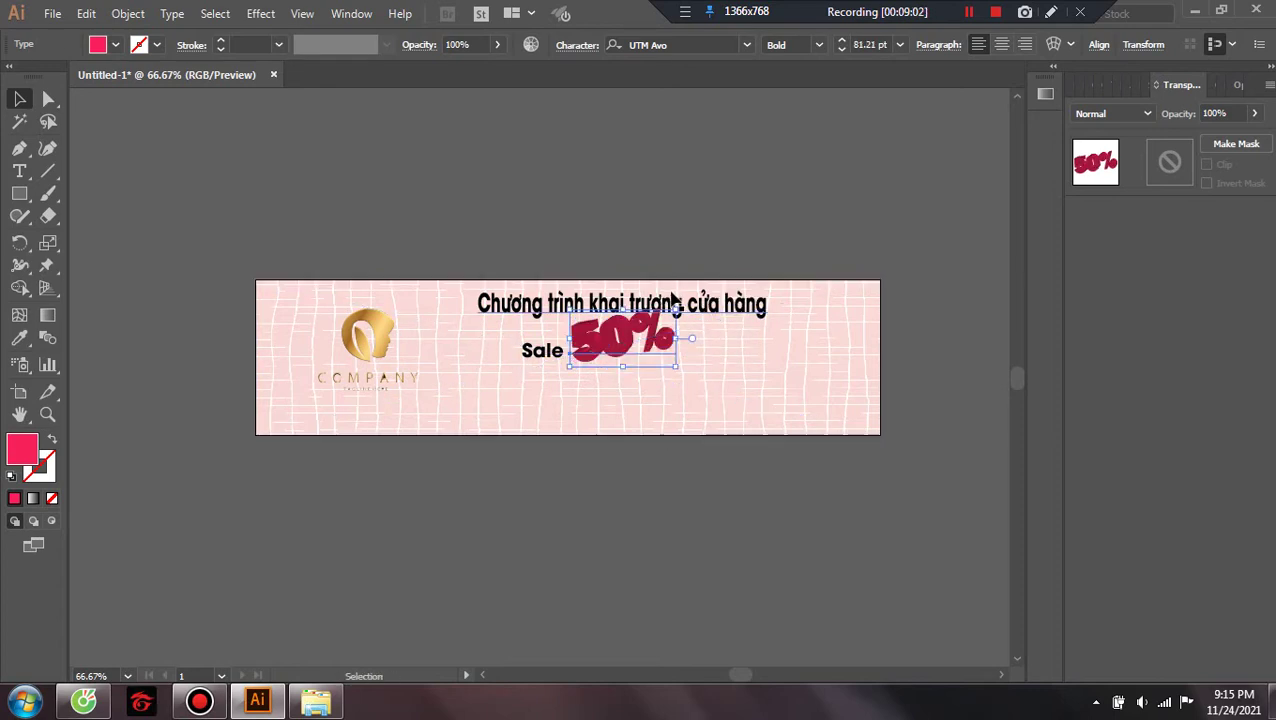
left_click(686, 512)
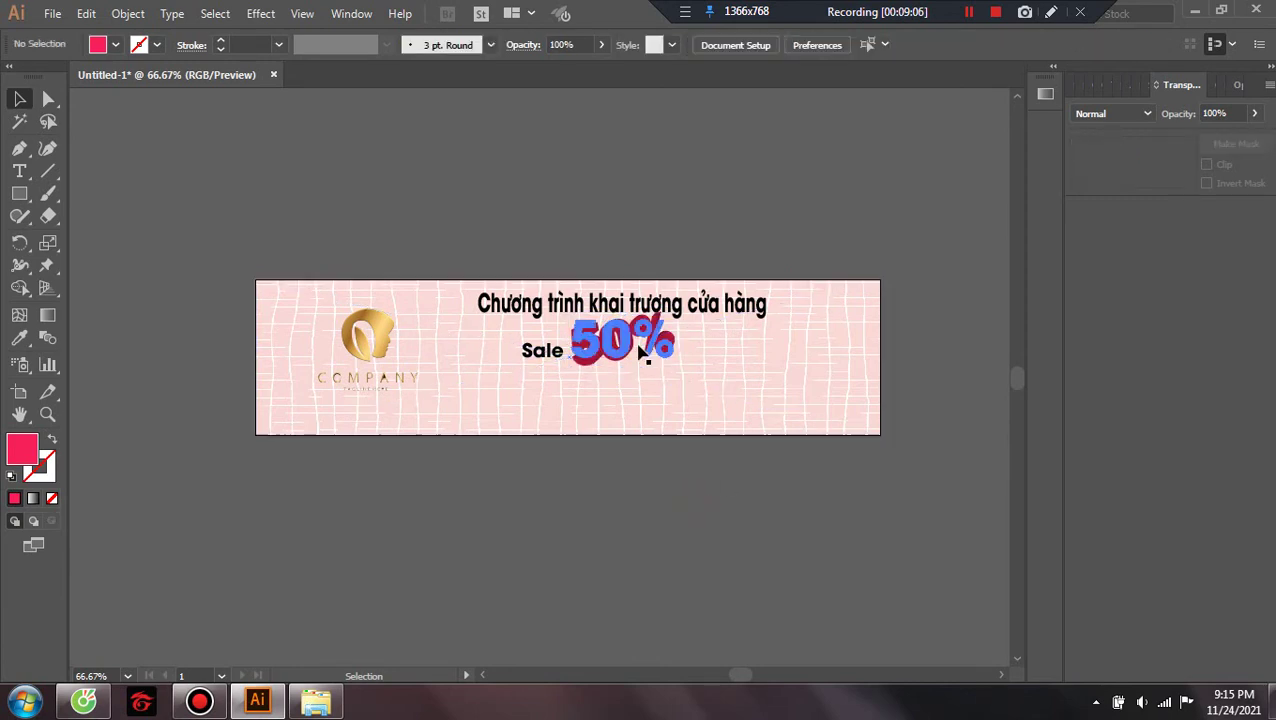
left_click(643, 348)
left_click(760, 538)
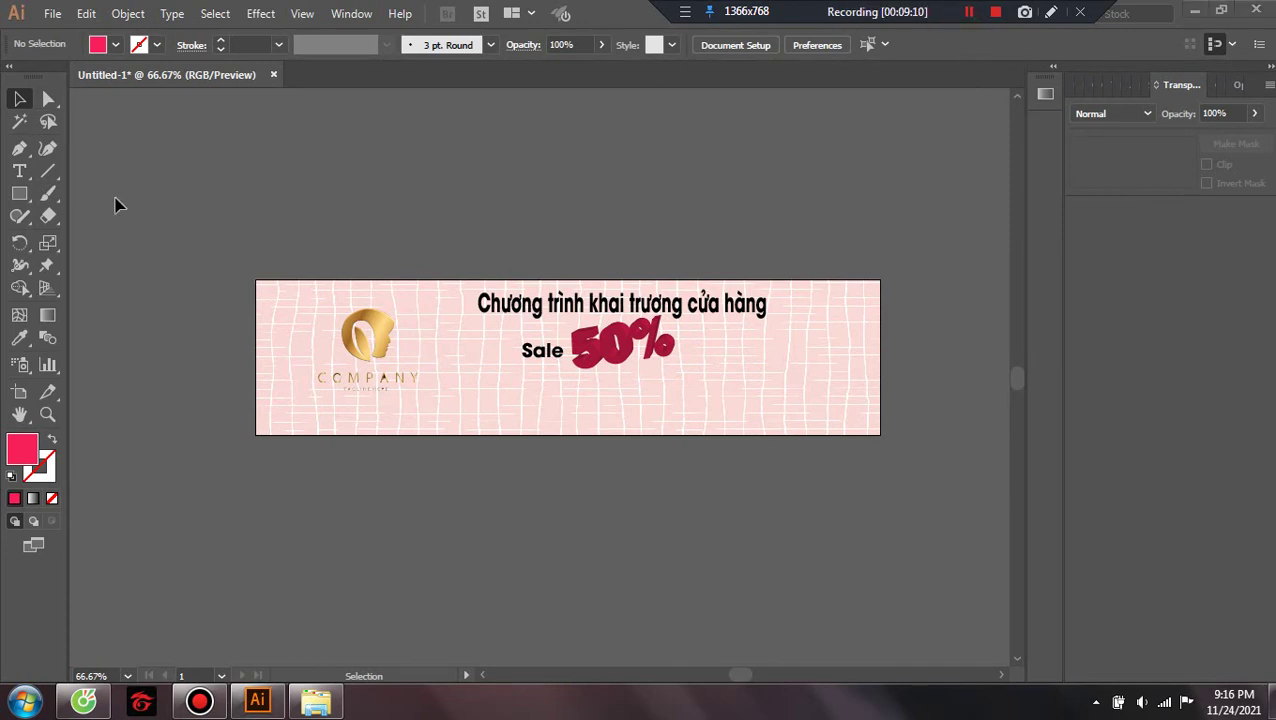
left_click(514, 400)
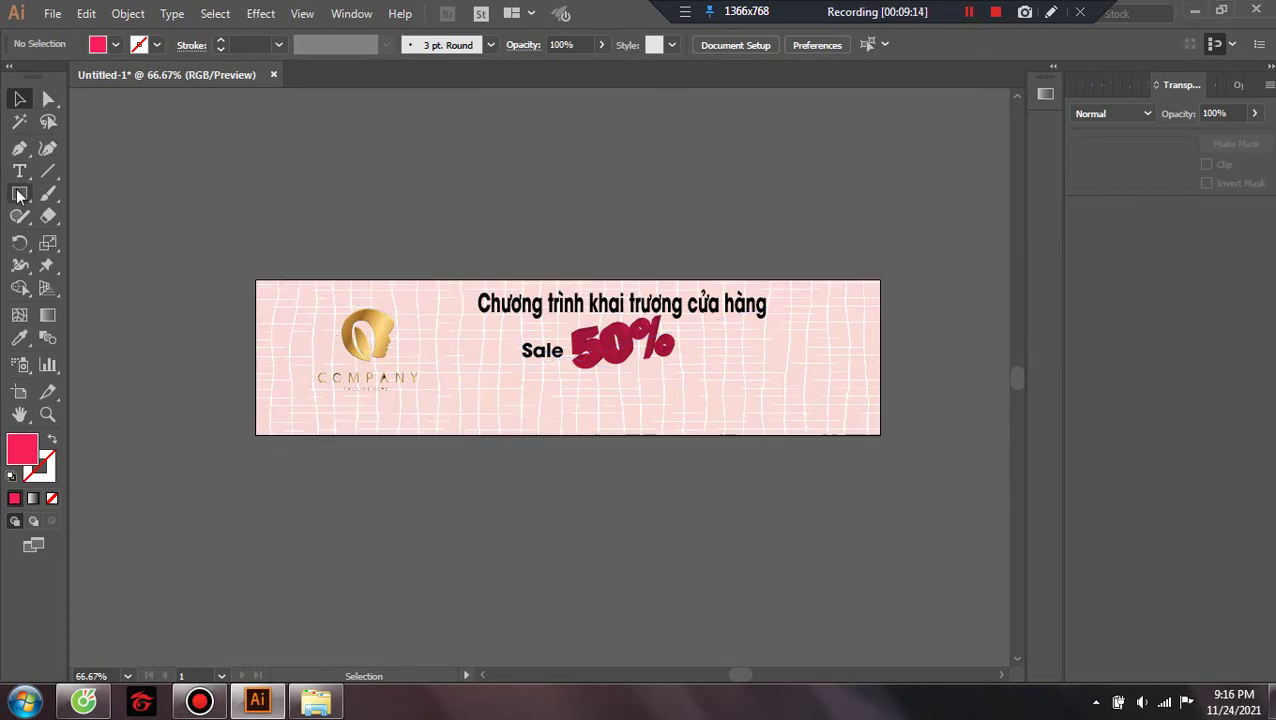
Draw a pink rounded bar, about 272 × 48 px, beneath Sale 50%
left_click_drag(19, 193, 89, 217)
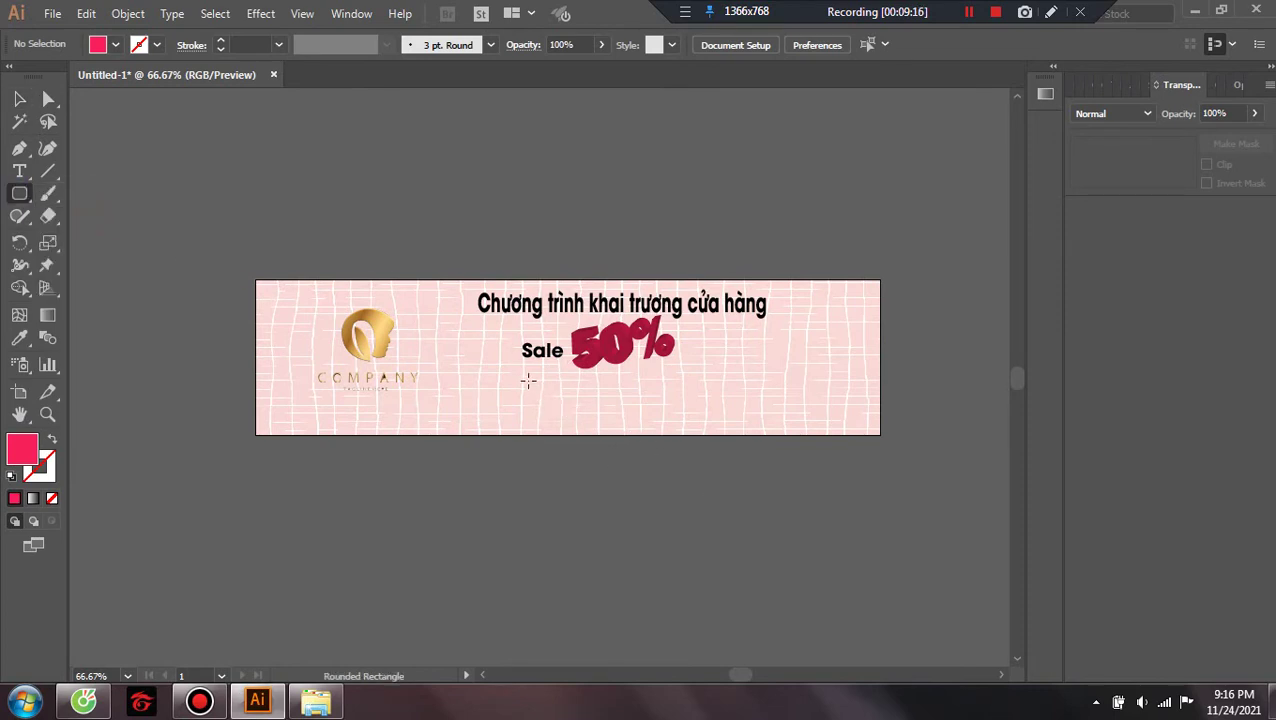
left_click_drag(516, 383, 685, 411)
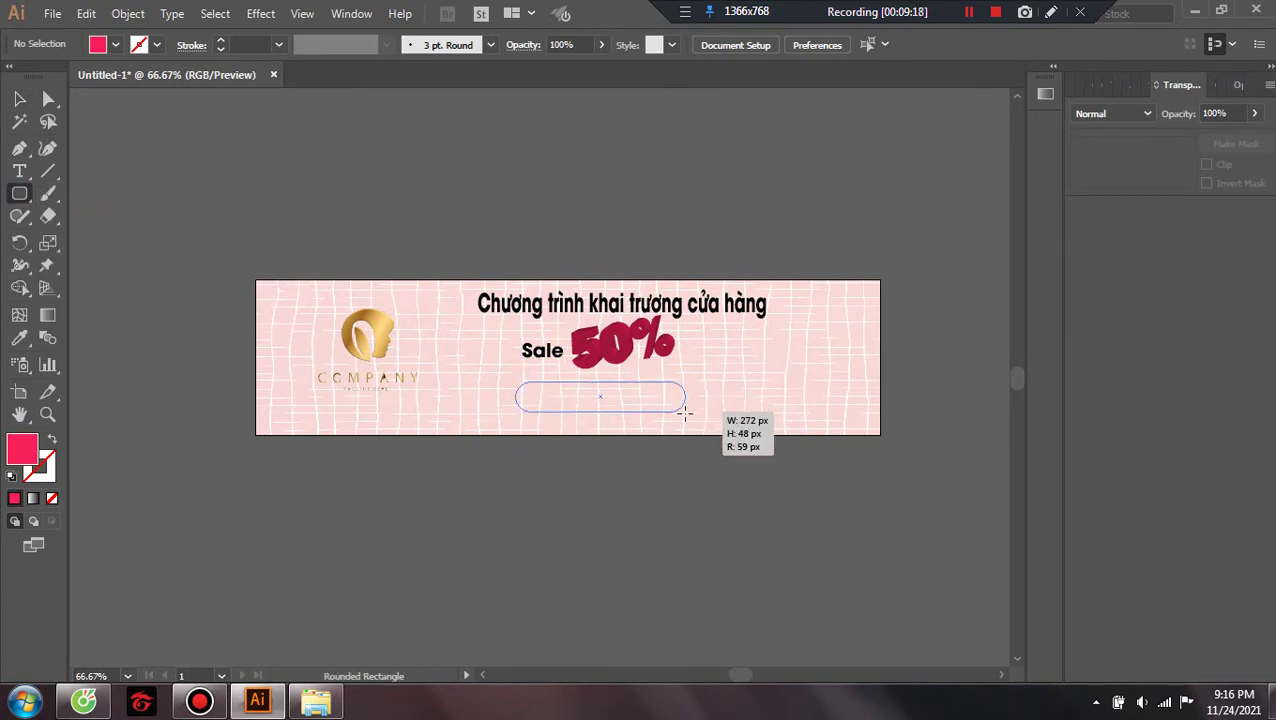
left_click_drag(685, 411, 701, 419)
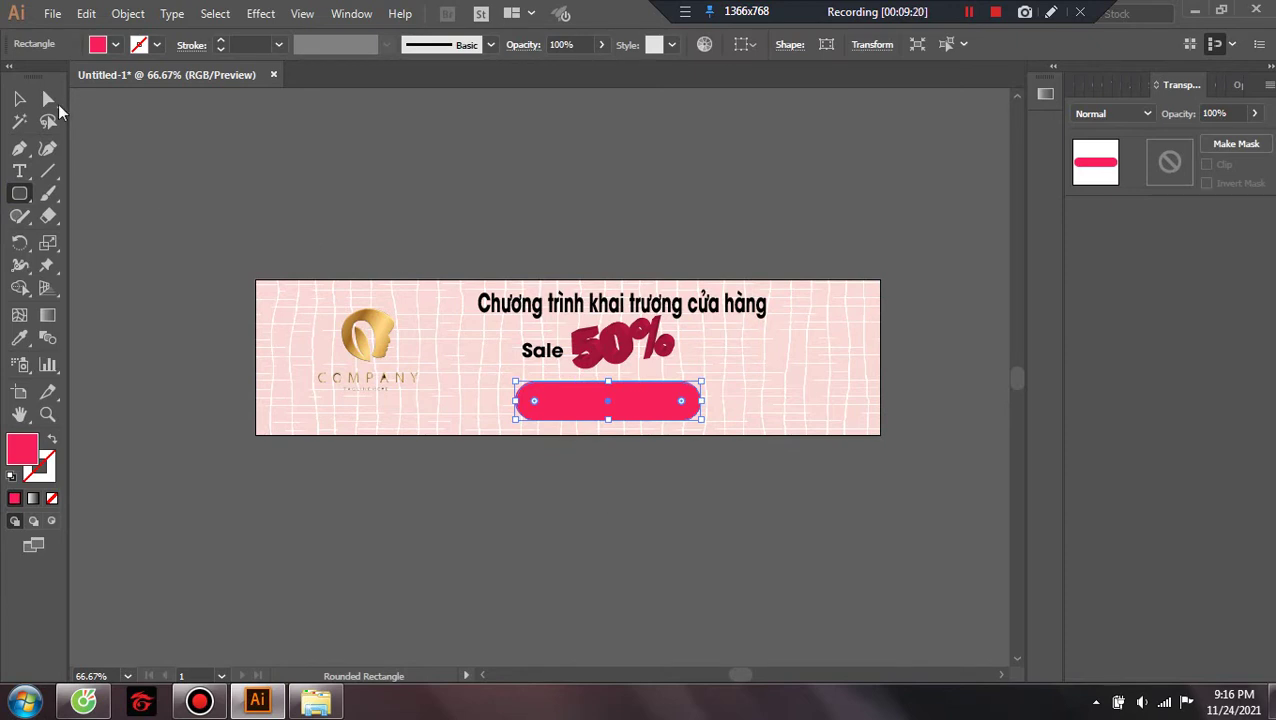
left_click(19, 98)
left_click(507, 588)
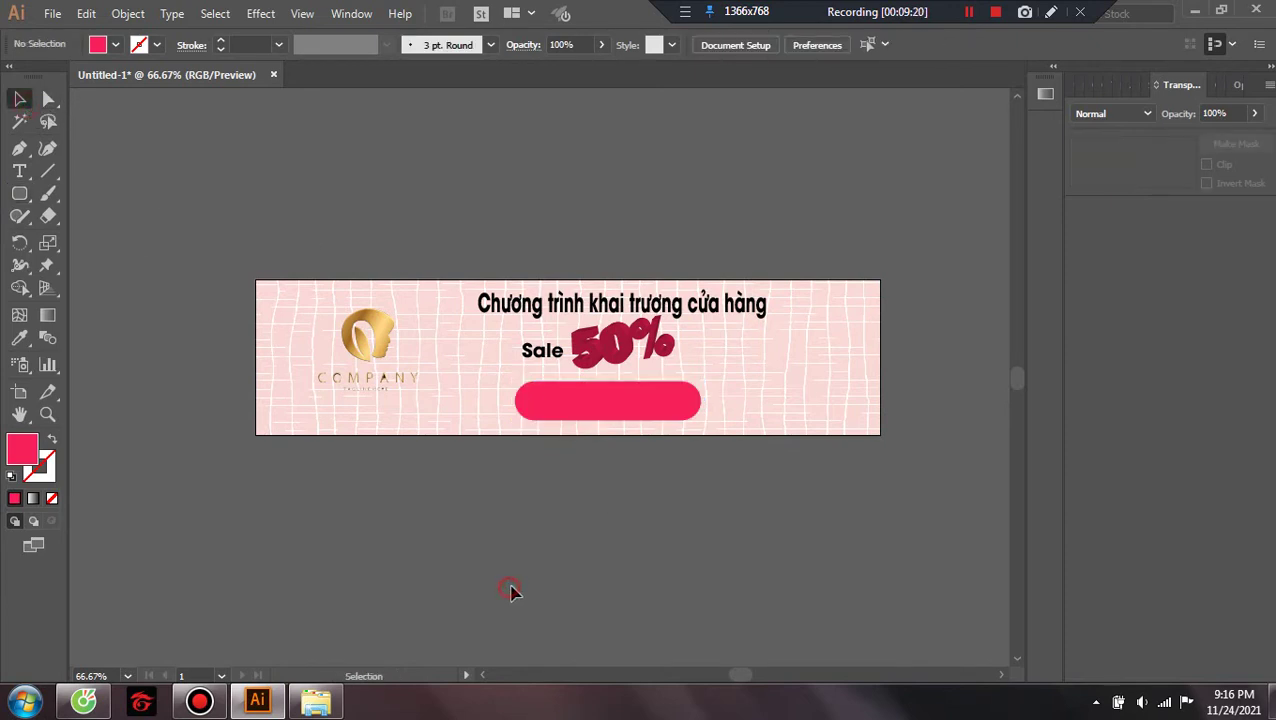
key("t")
left_click(737, 369)
Add a 'Mua ngay' label, enlarge it to about 25 pt, and move it onto the pink button
type("Mua ngay")
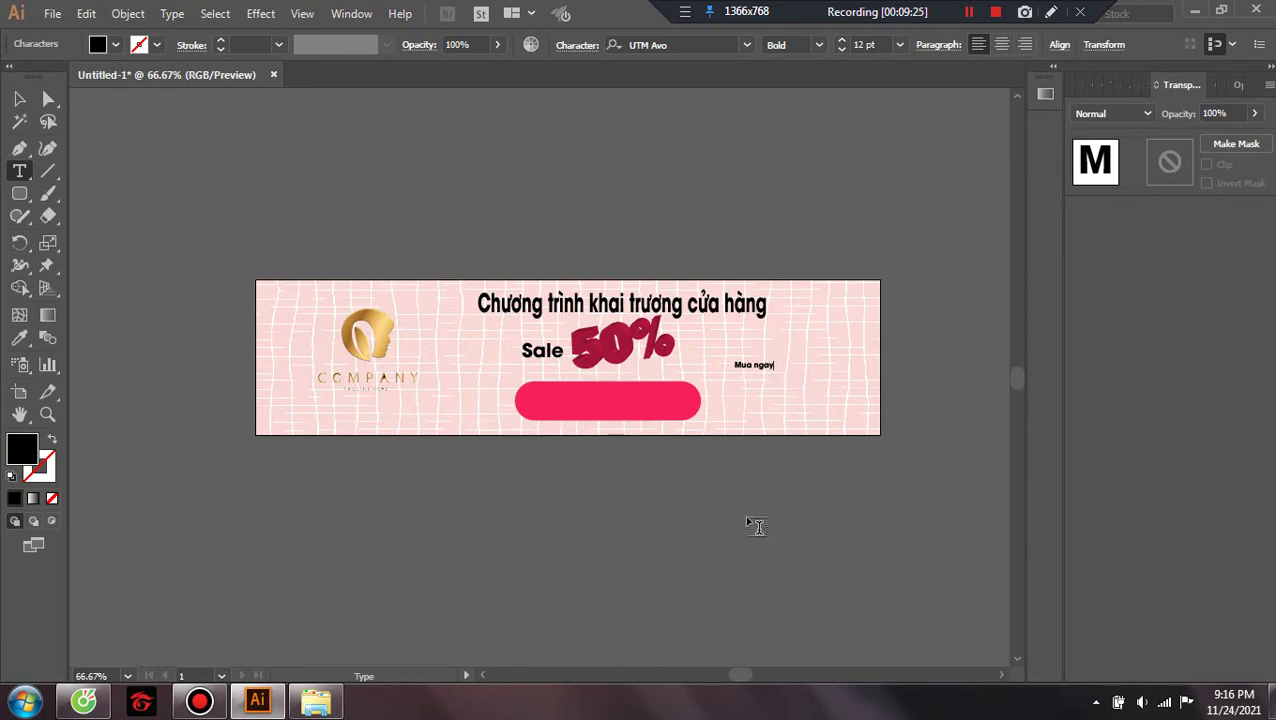
left_click(749, 521, "ctrl")
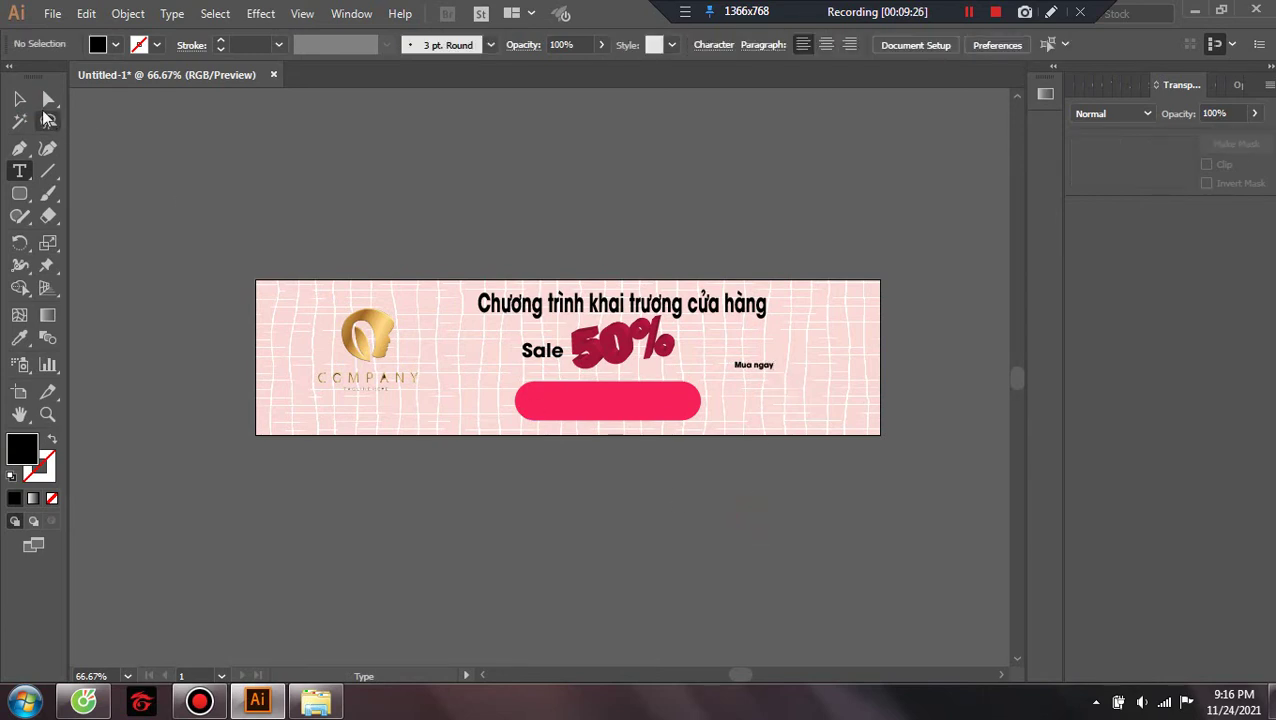
key("v")
left_click(762, 369)
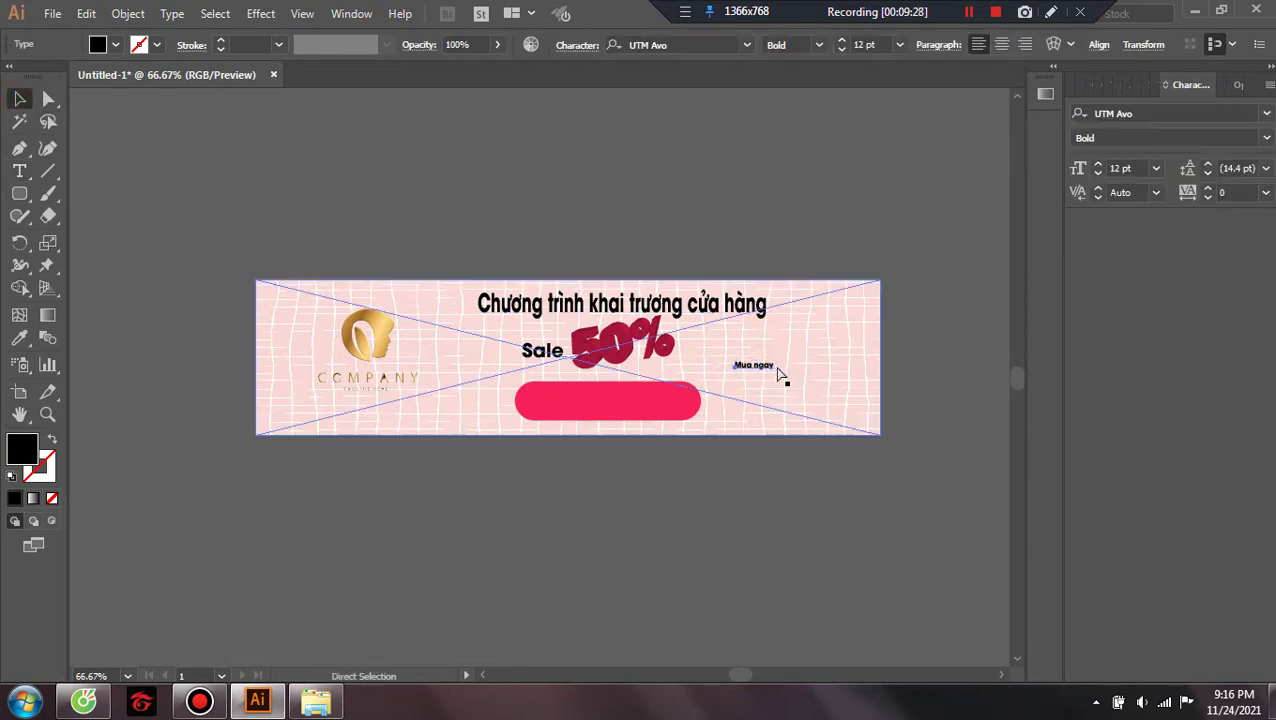
left_click_drag(774, 360, 818, 320)
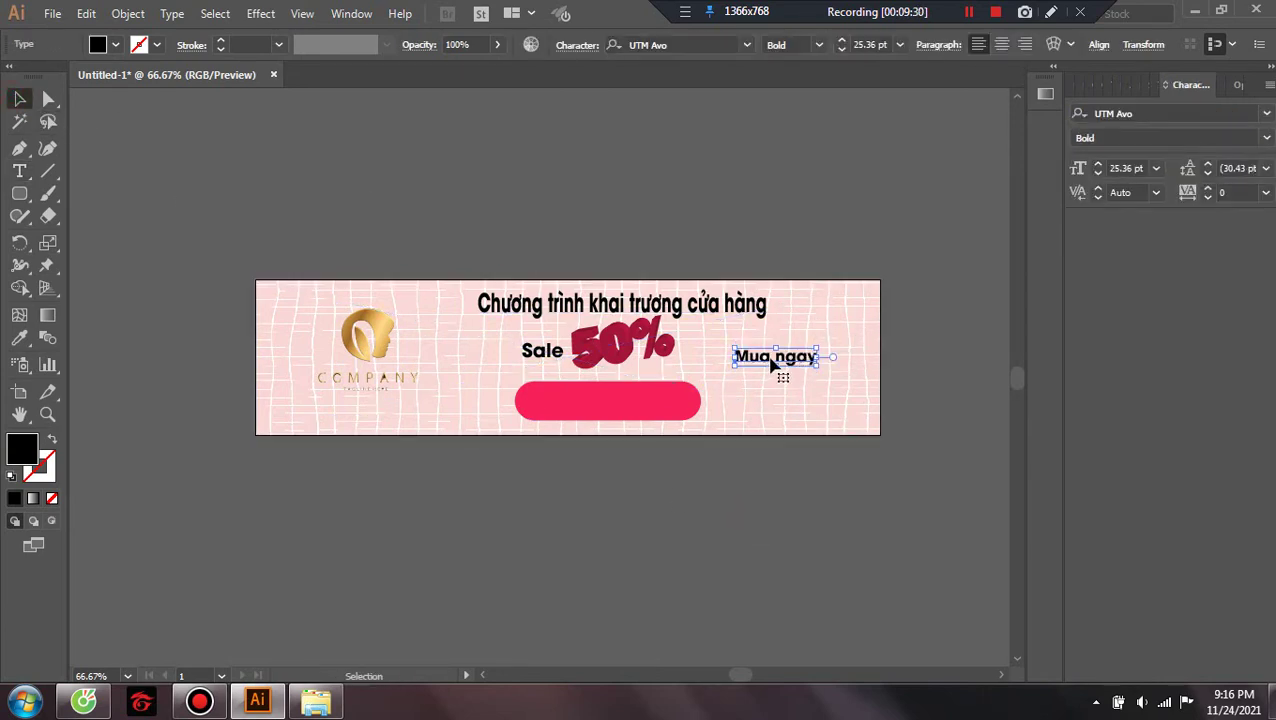
left_click_drag(770, 358, 608, 402)
left_click(700, 510)
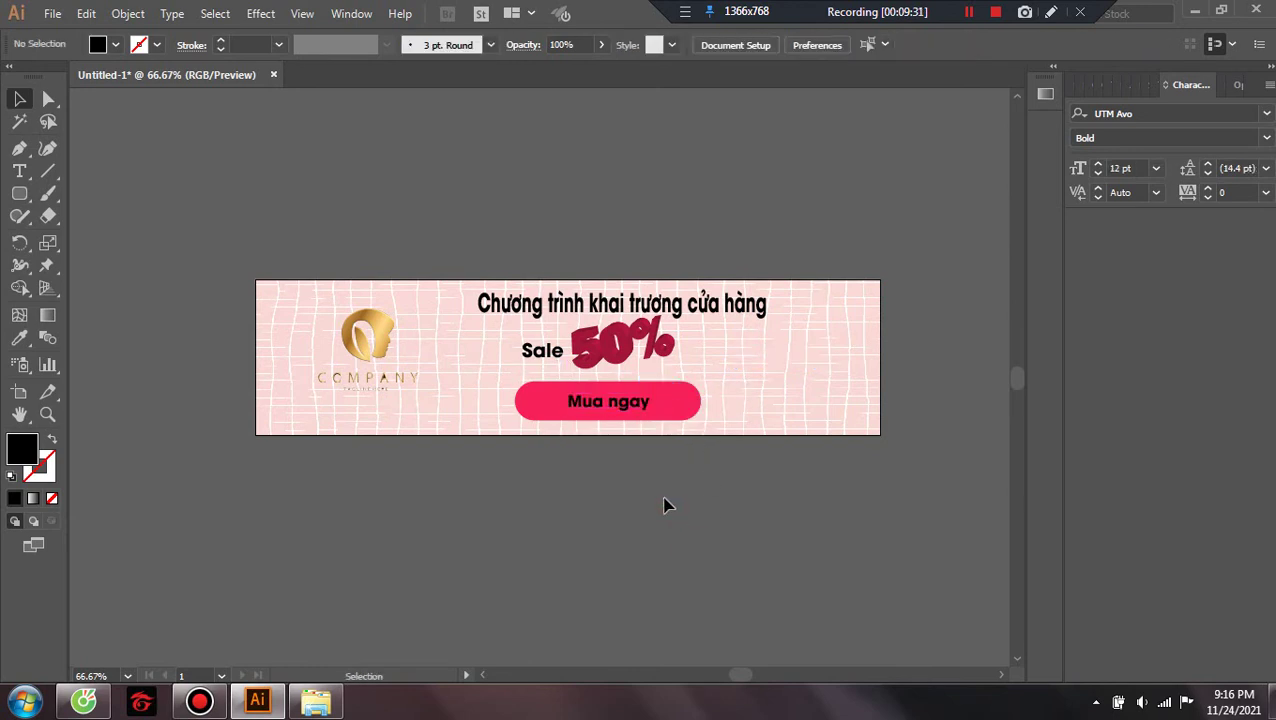
left_click(635, 405)
left_click(721, 533)
Shift the headline, Sale and 50% text slightly left
left_click(541, 312)
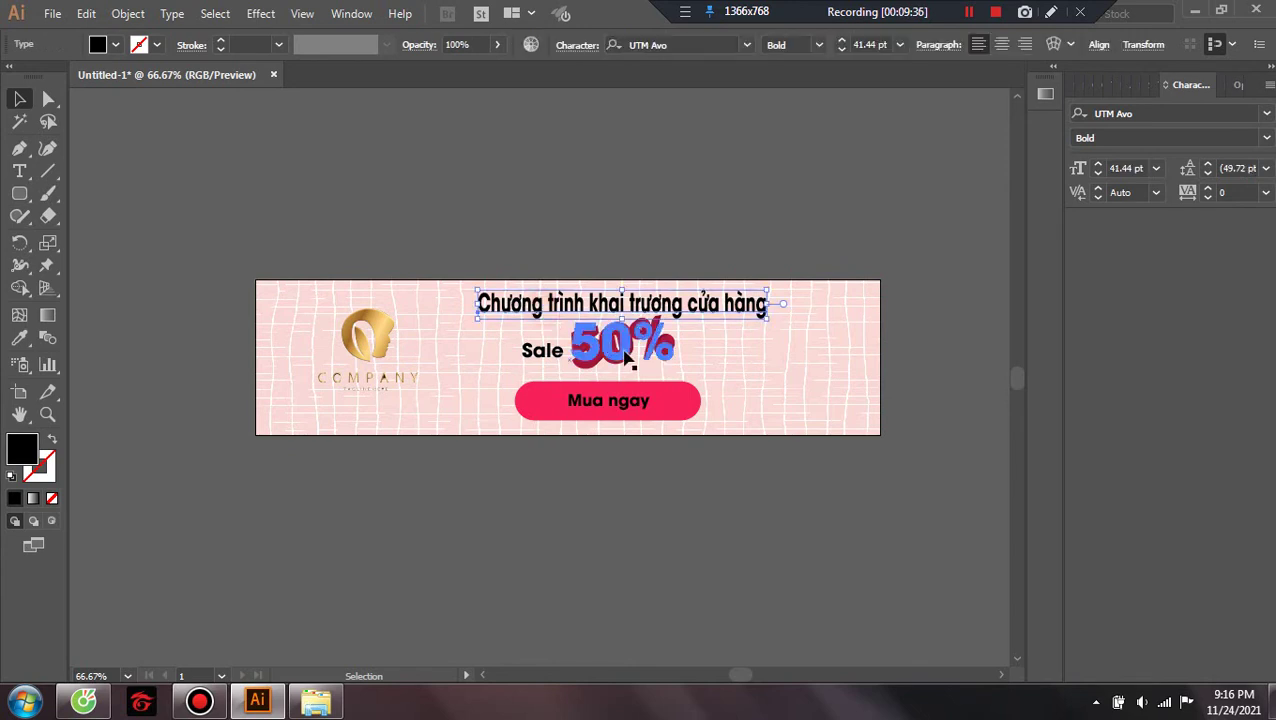
left_click_drag(600, 305, 581, 305)
left_click(541, 352)
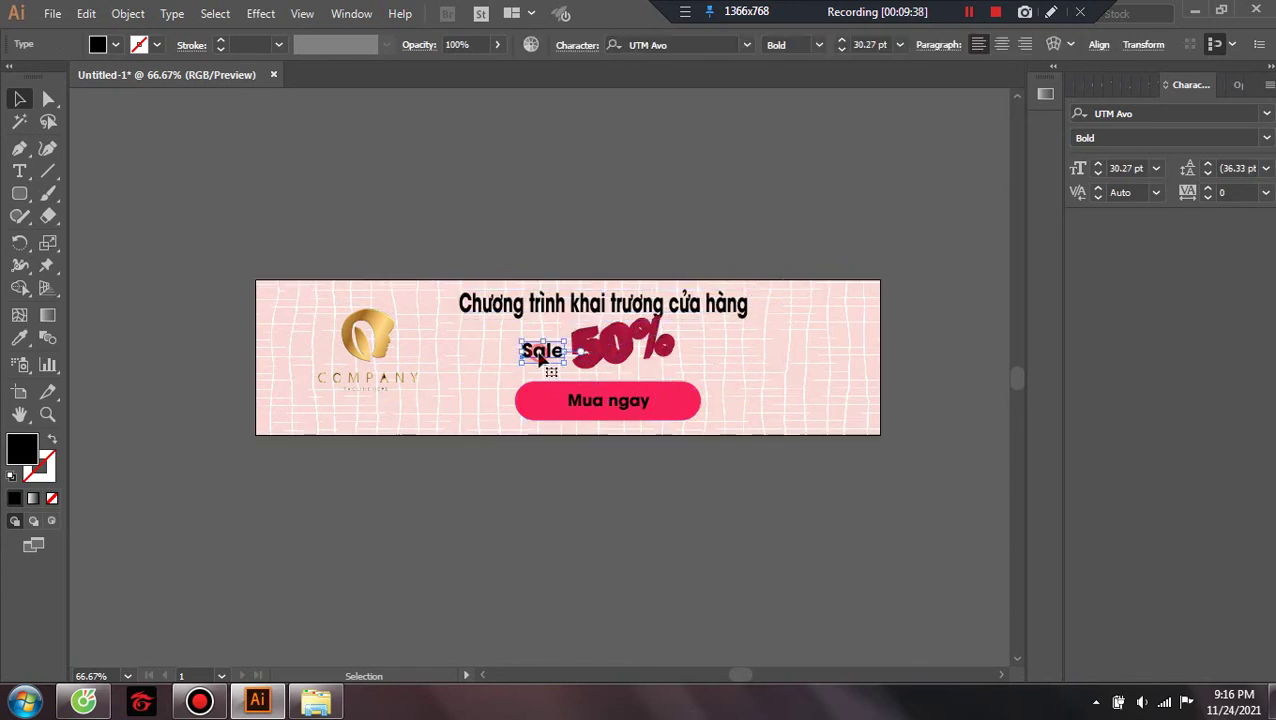
key("shift+Left")
key("shift+Left")
key("shift+Left")
left_click(612, 362)
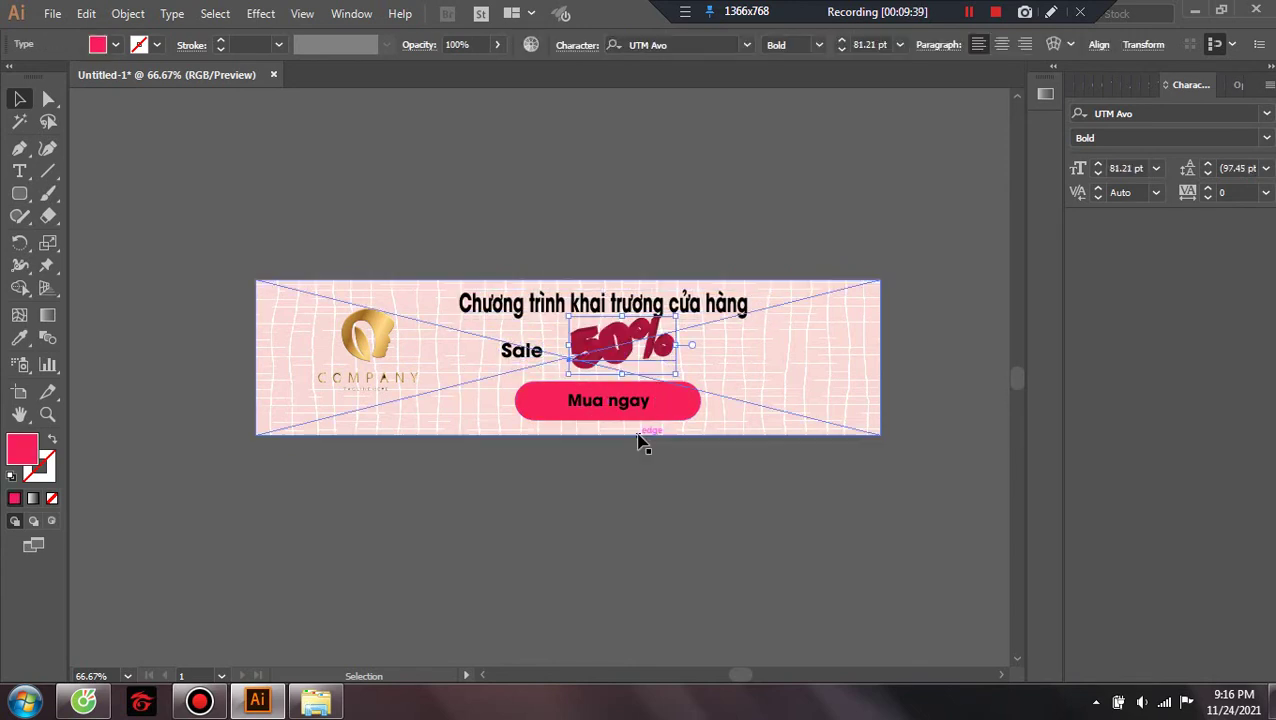
key("shift+Left")
Move the Mua ngay label left and select it together with the pink button
left_click(609, 412)
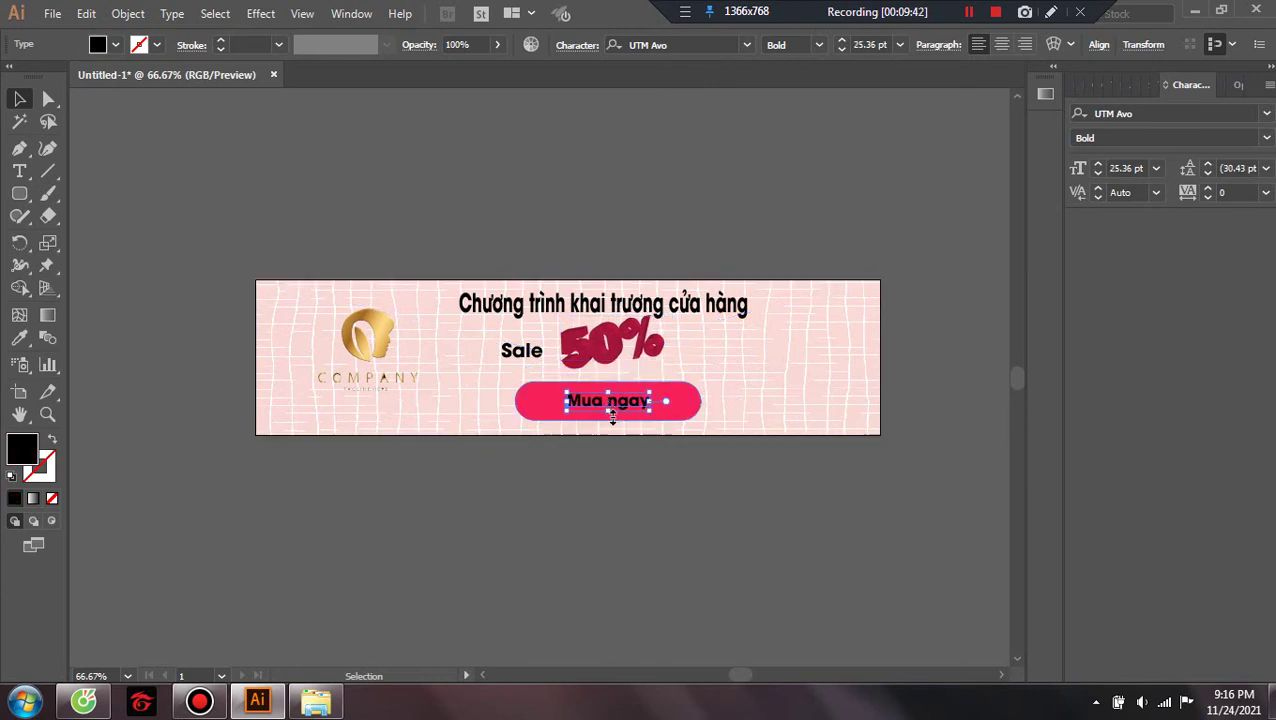
left_click_drag(575, 401, 518, 412)
left_click(540, 412)
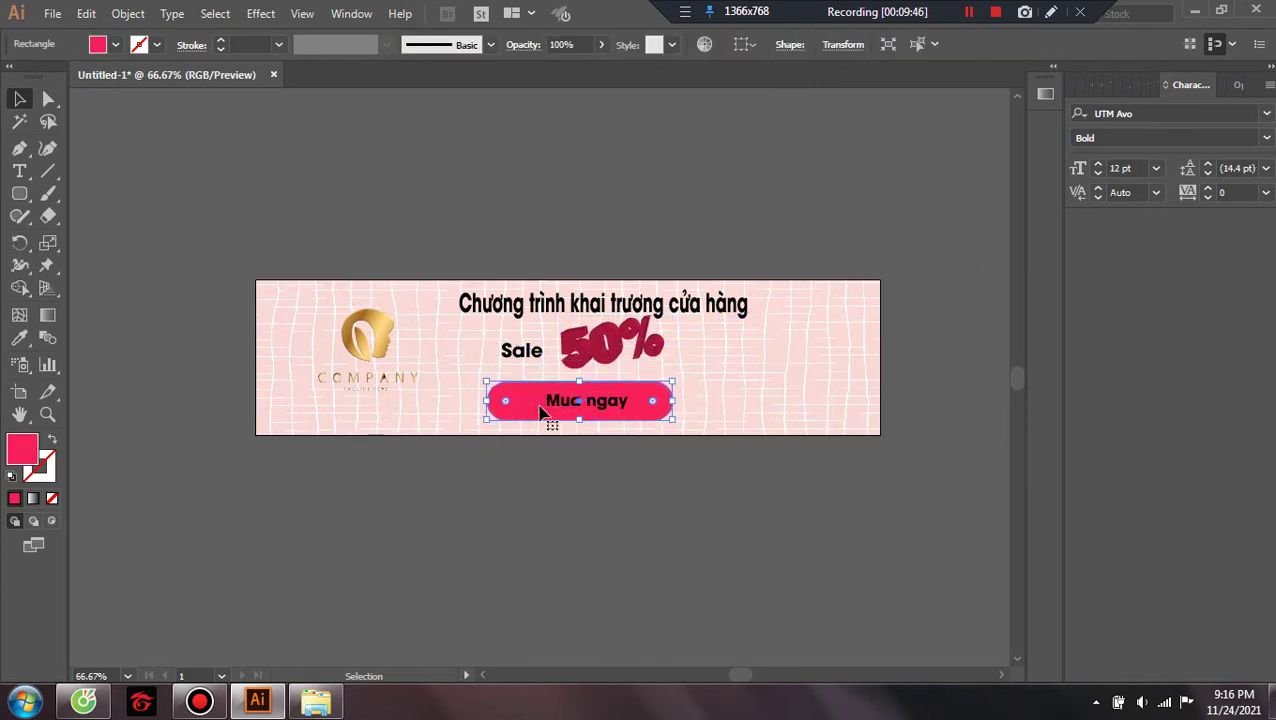
left_click(556, 550)
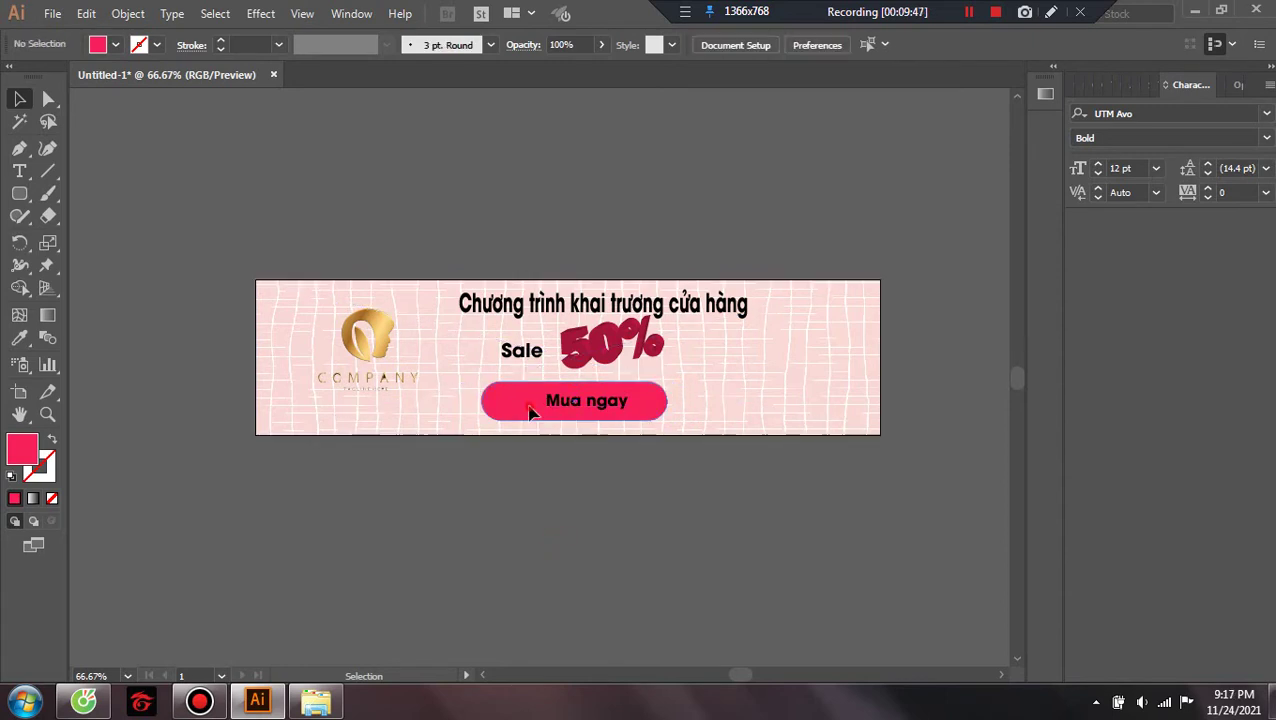
left_click(611, 416)
left_click(611, 410)
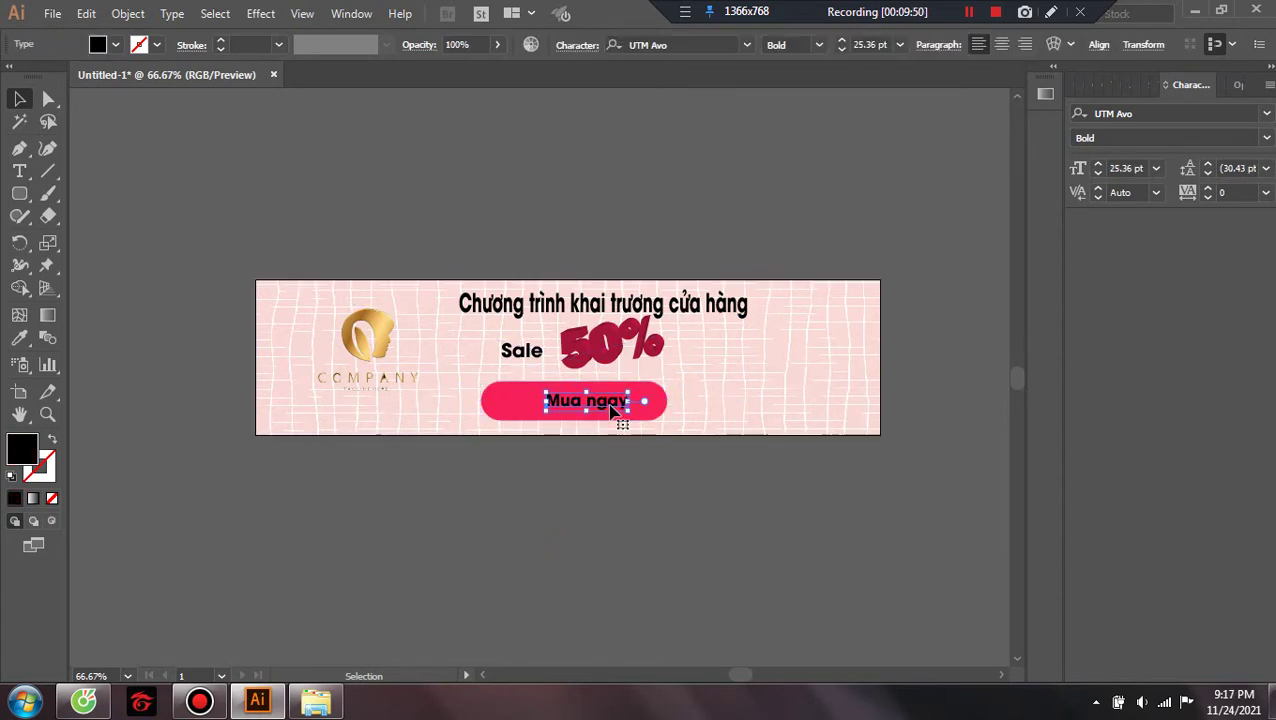
Centre the Mua ngay label horizontally on the pink button using the Align panel
left_click(520, 410, "shift")
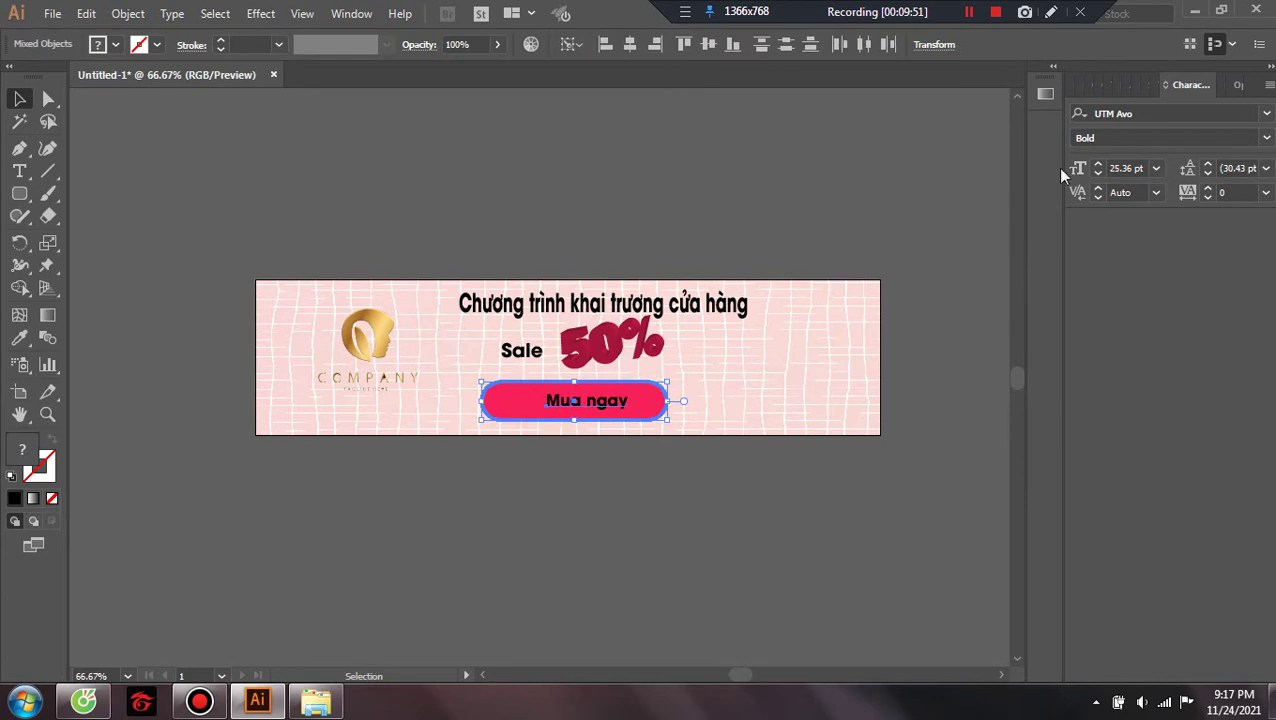
left_click(1135, 87)
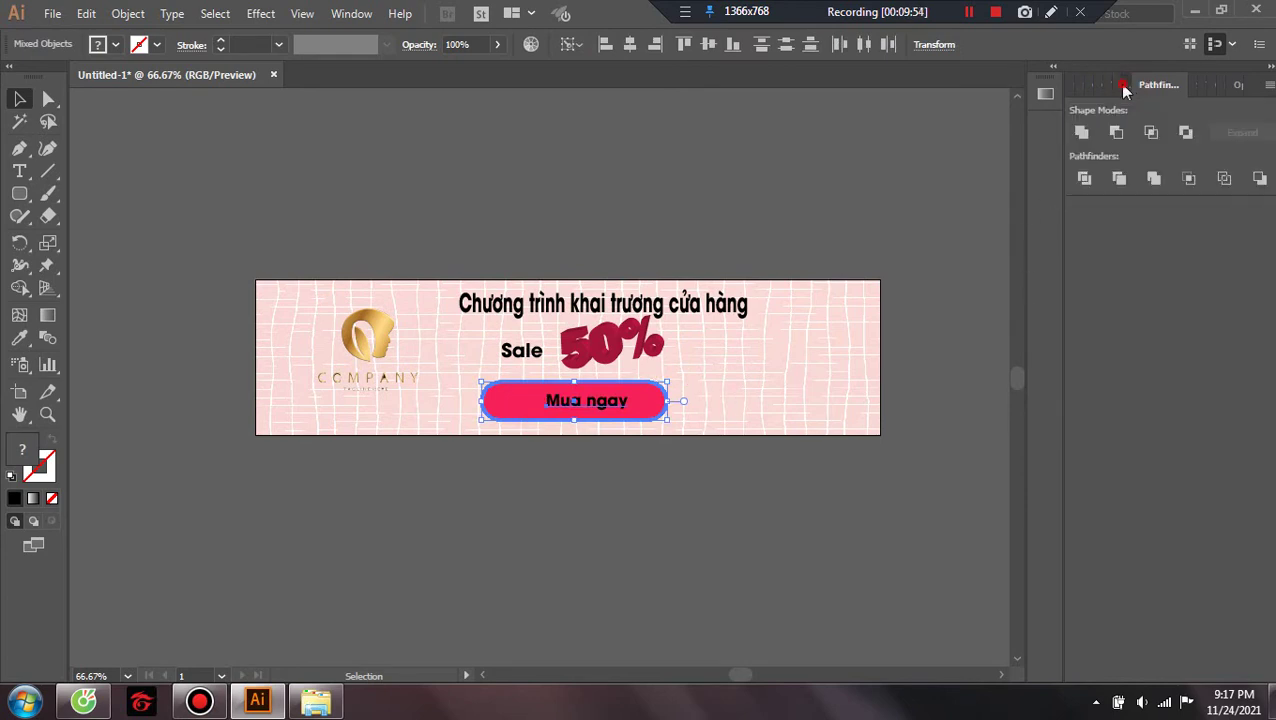
left_click(1124, 88)
left_click(1115, 133)
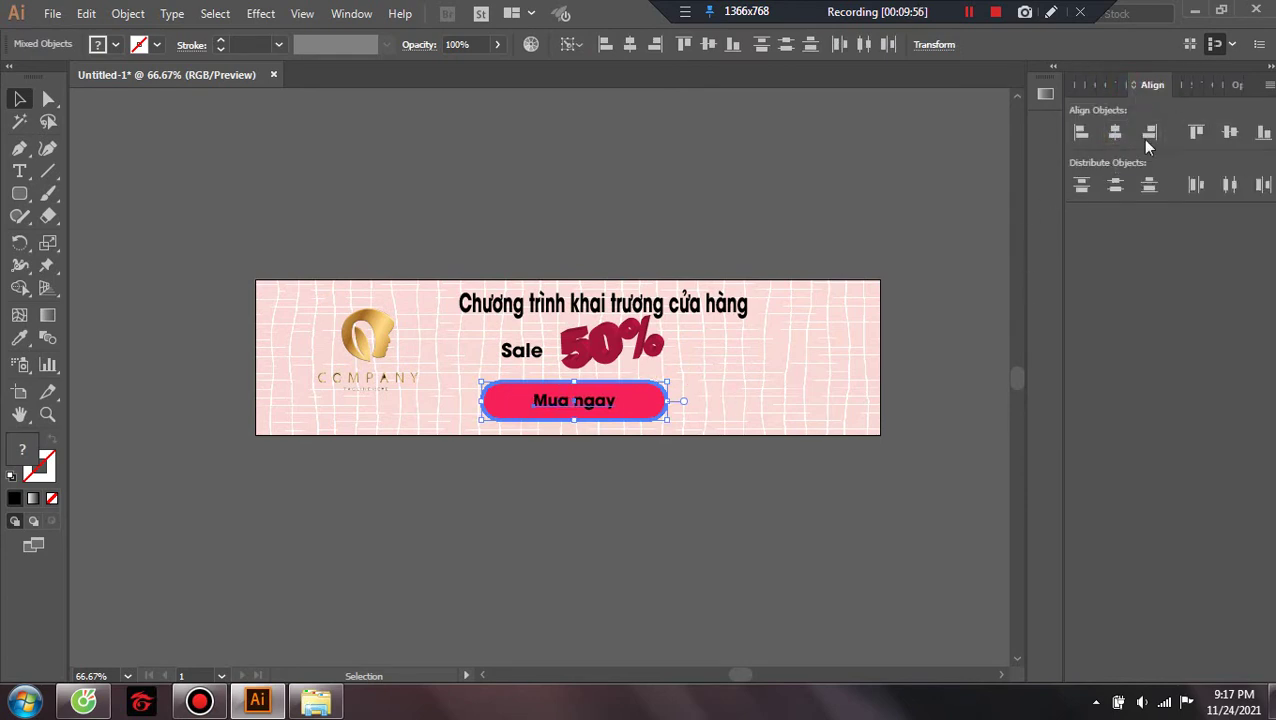
left_click(797, 530)
Enlarge Mua ngay and centre it horizontally and vertically on the button
left_click(598, 402)
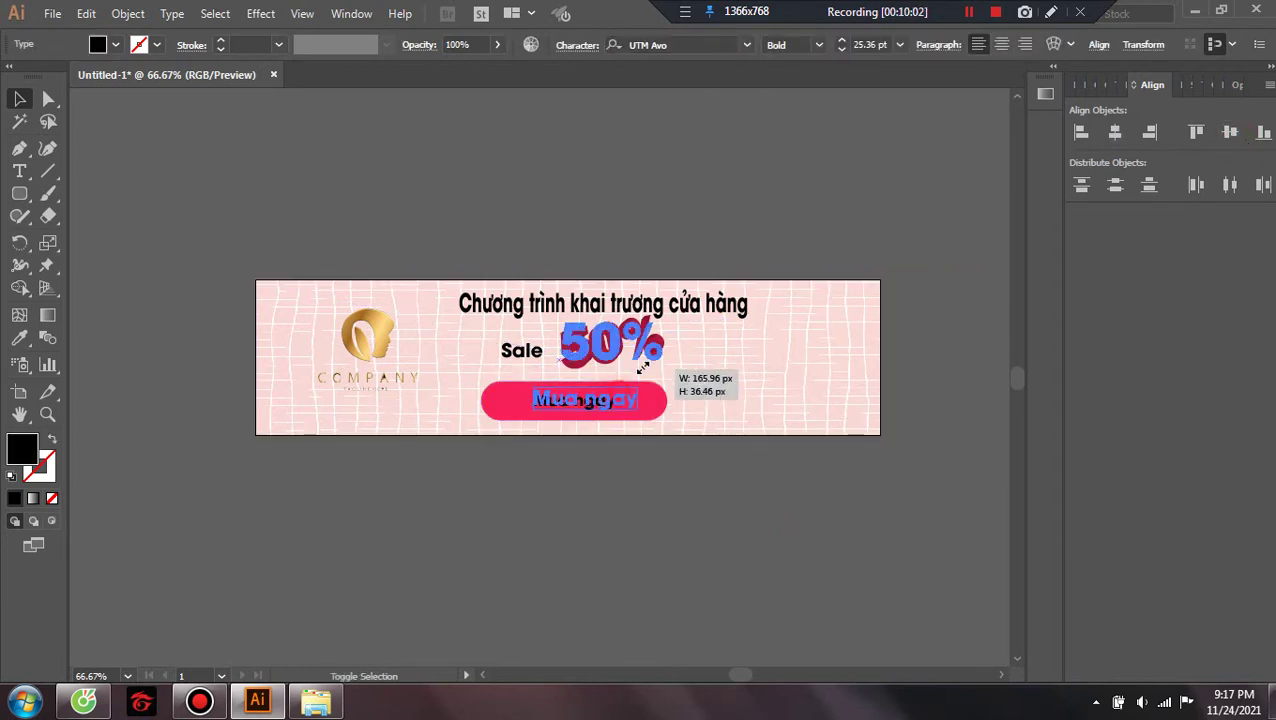
mouse_move(622, 390)
left_mouse_down()
mouse_move(645, 386)
mouse_move(578, 407)
left_mouse_up()
left_click(581, 510)
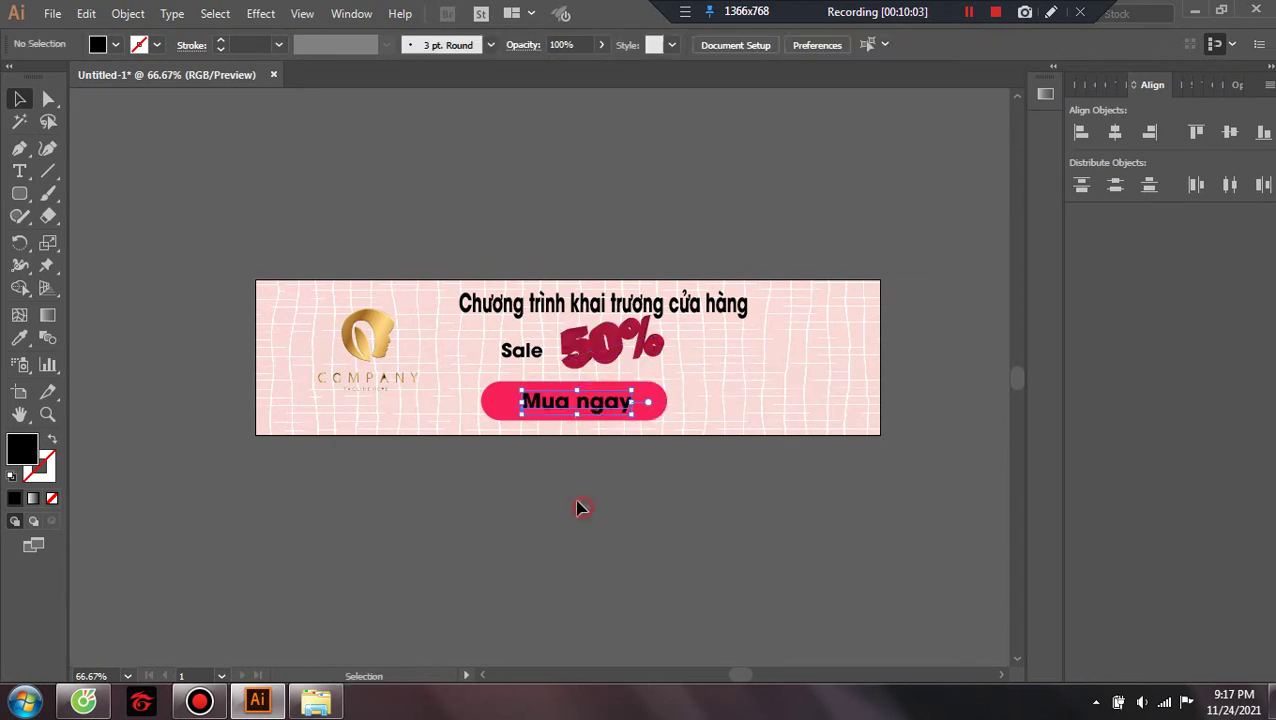
left_click(518, 404)
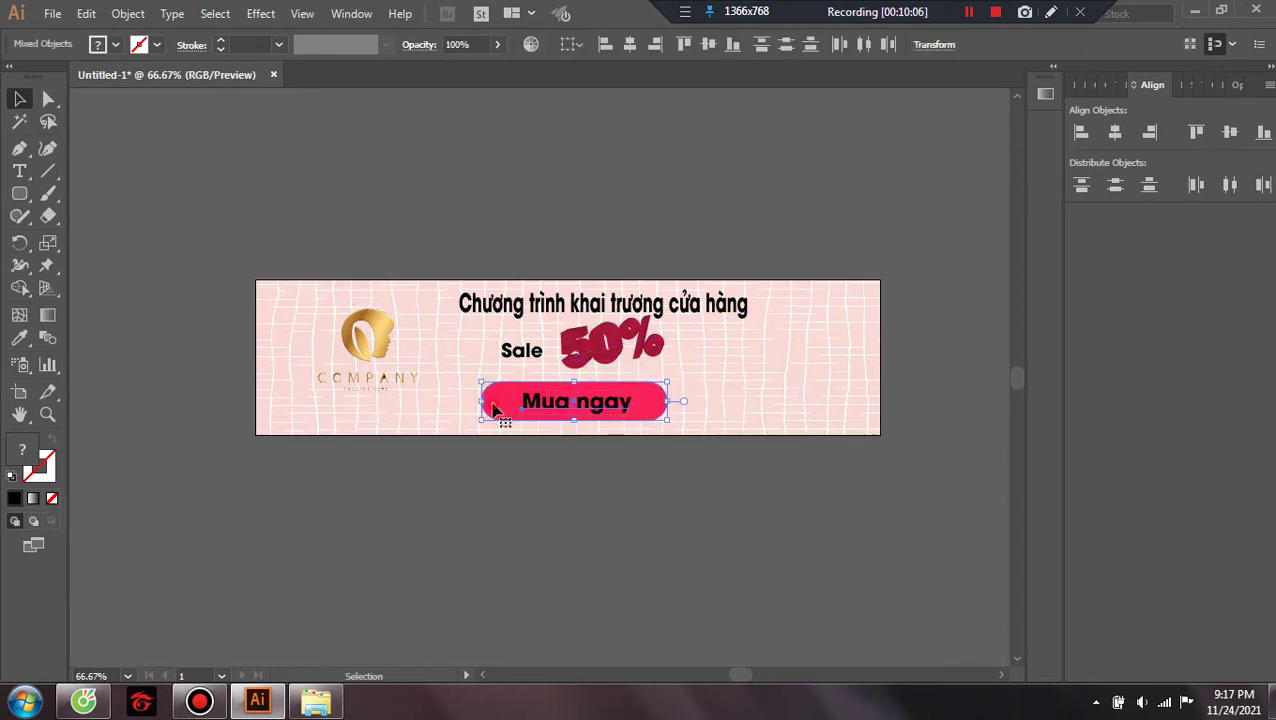
left_click(486, 405, "shift")
left_click(1113, 133)
left_click(1230, 132)
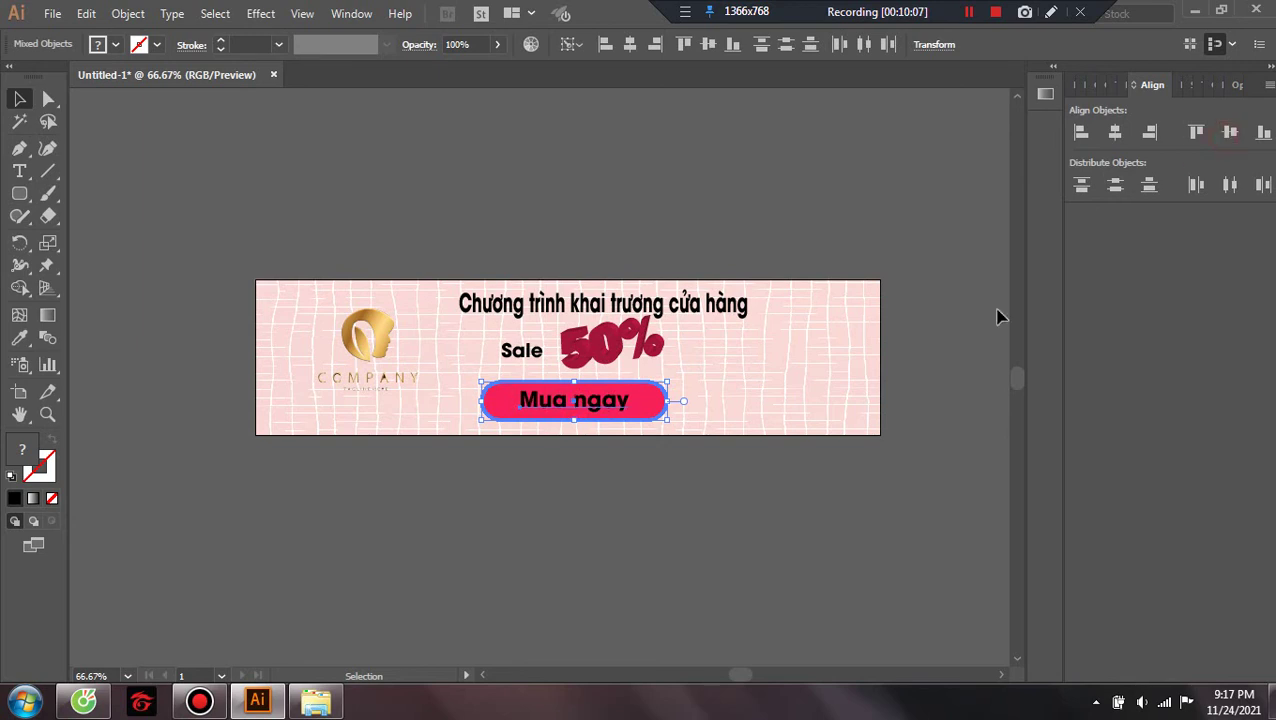
left_click(810, 516)
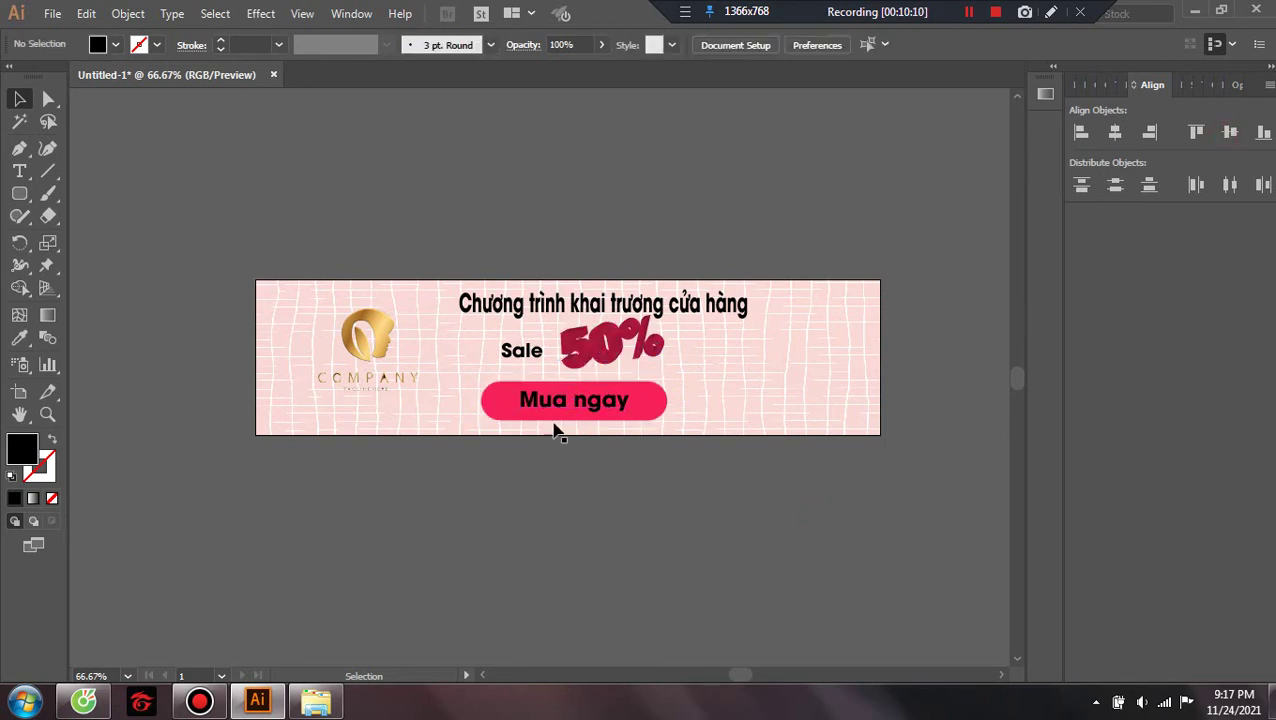
Try centring Sale, 50% and the button, then undo the overlapping result
left_click(518, 355)
left_click(607, 352, "shift")
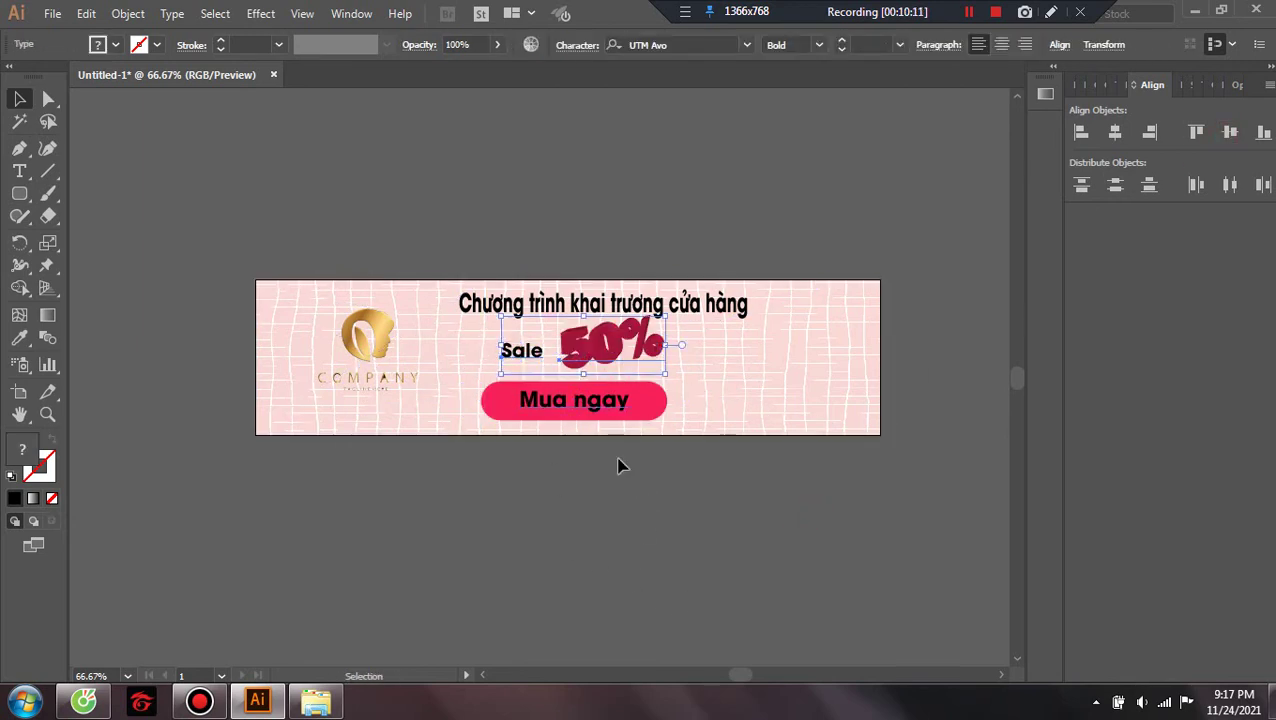
left_click(650, 407, "shift")
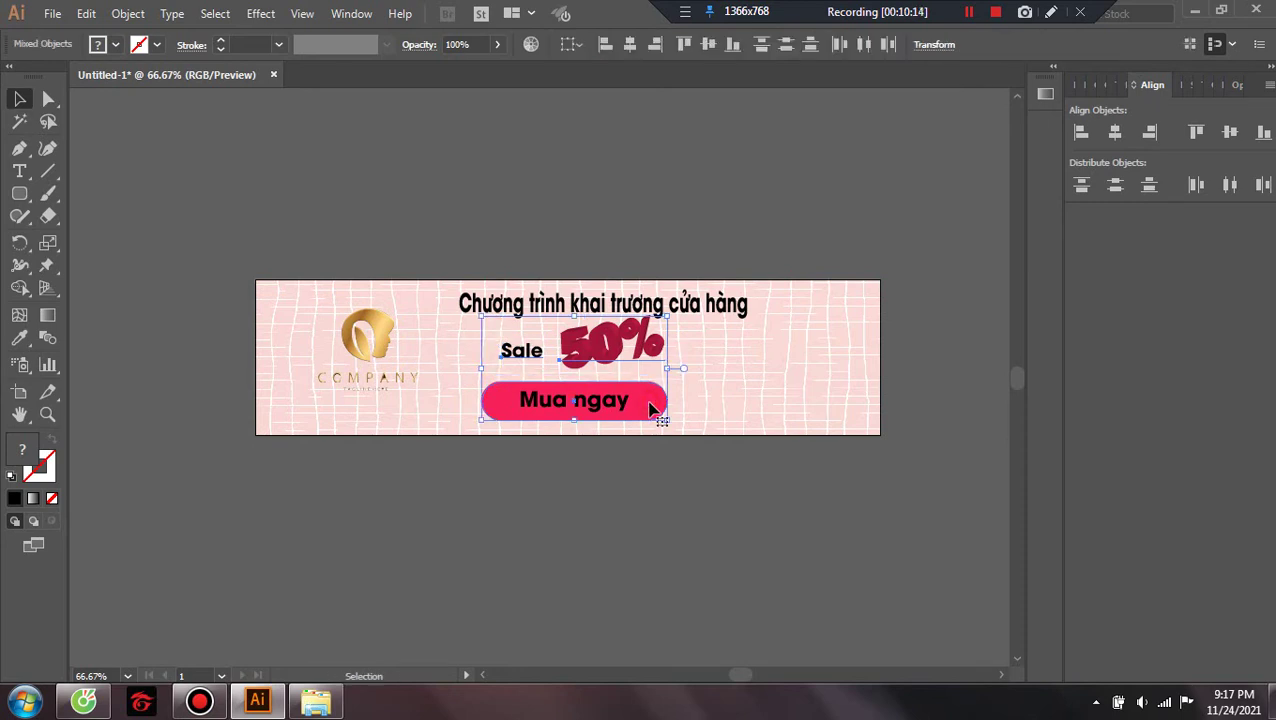
left_click(1119, 139)
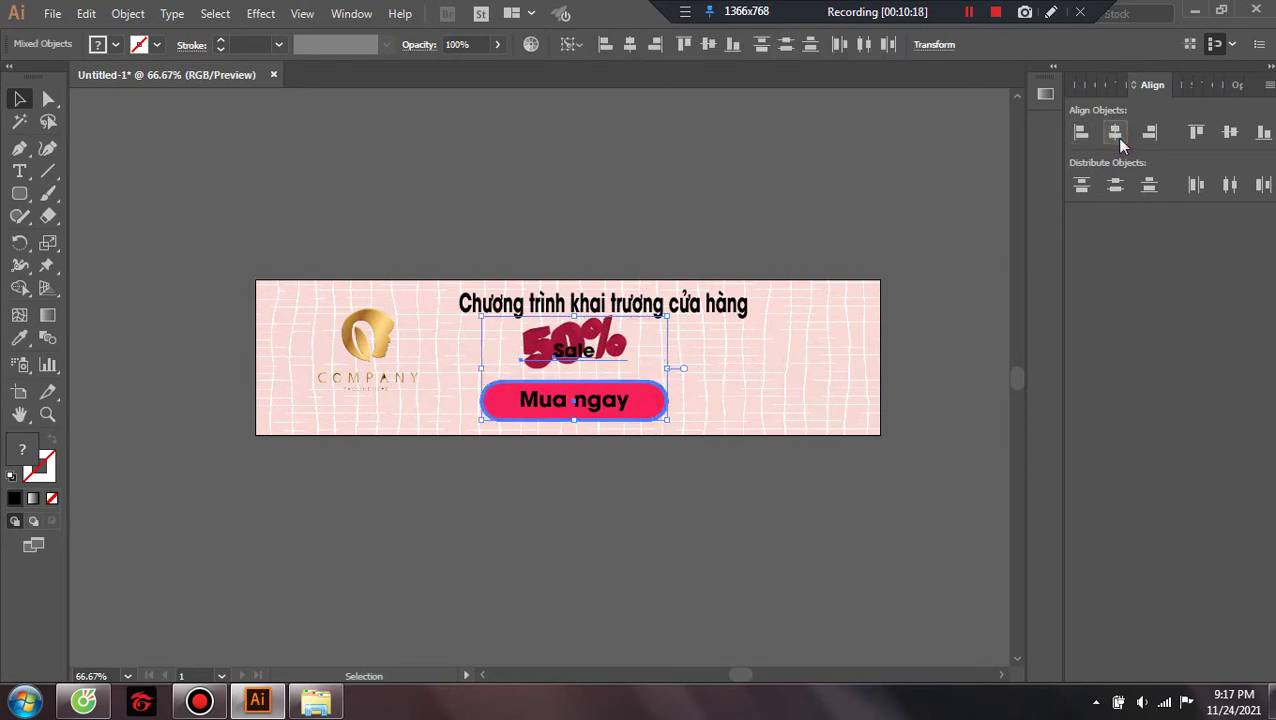
key("ctrl+z")
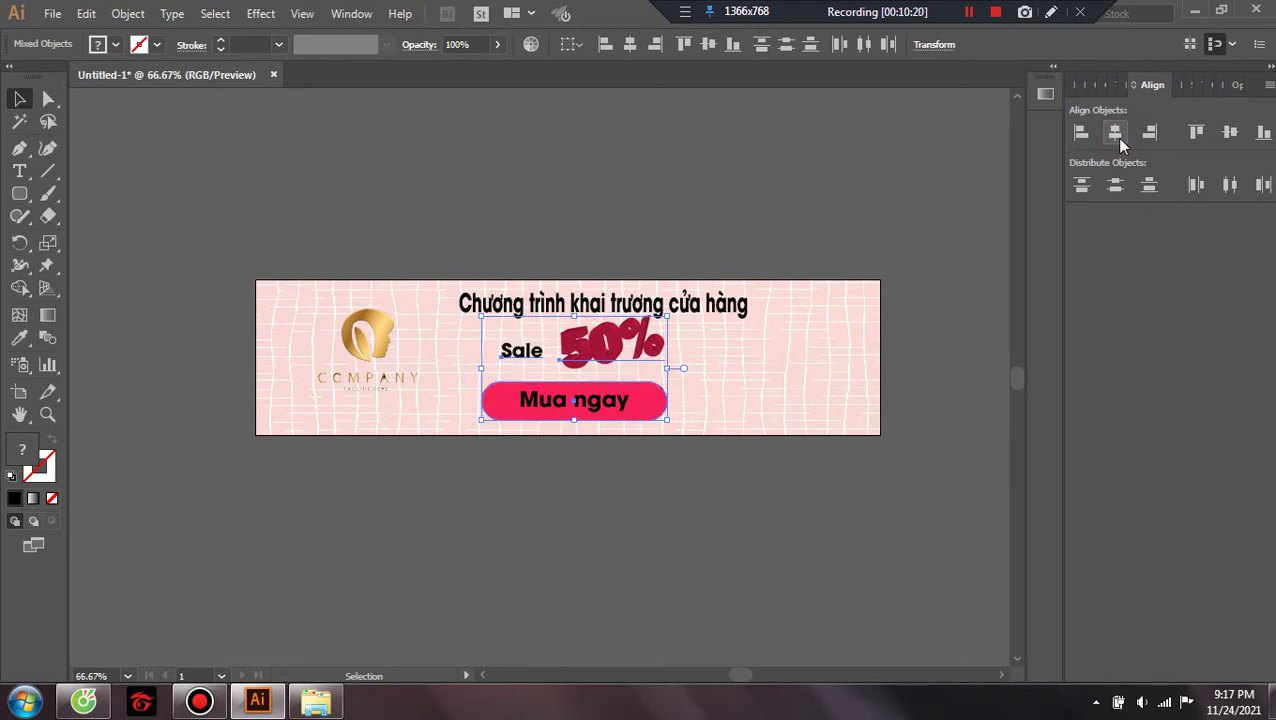
left_click(877, 541)
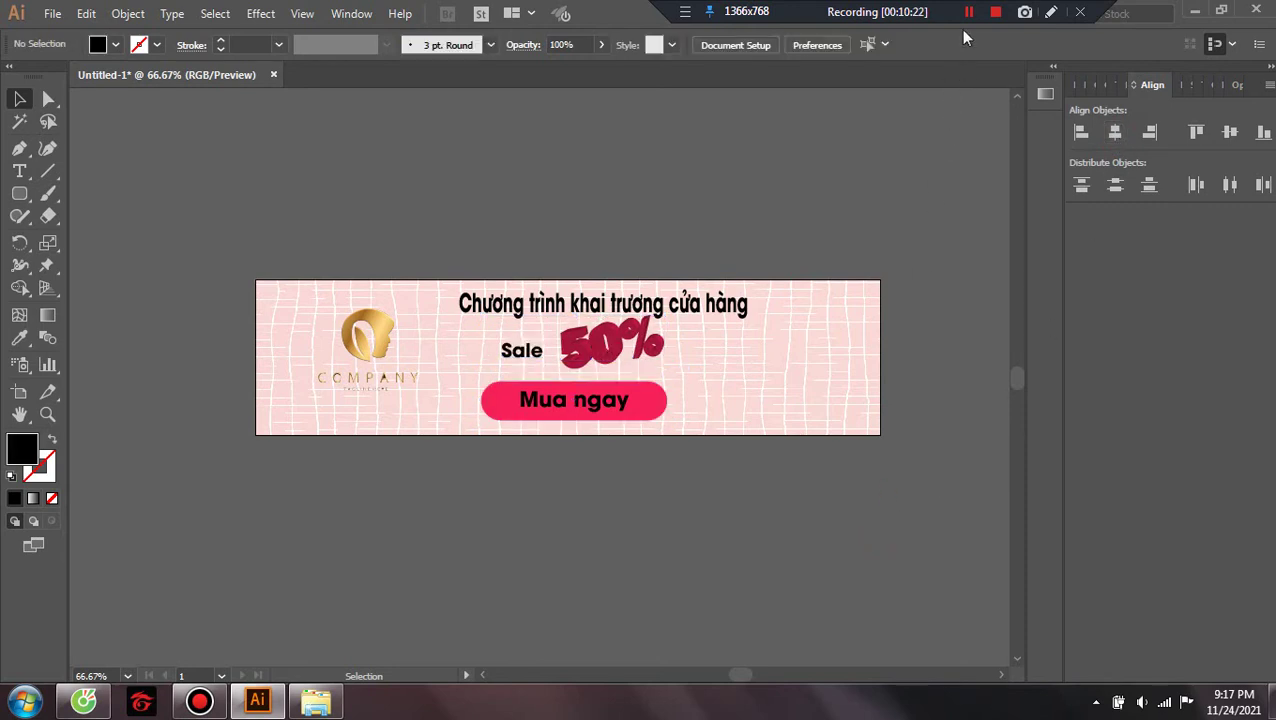
Horizontally centre the headline and Sale 50% on the pink button as key object
left_click(654, 400)
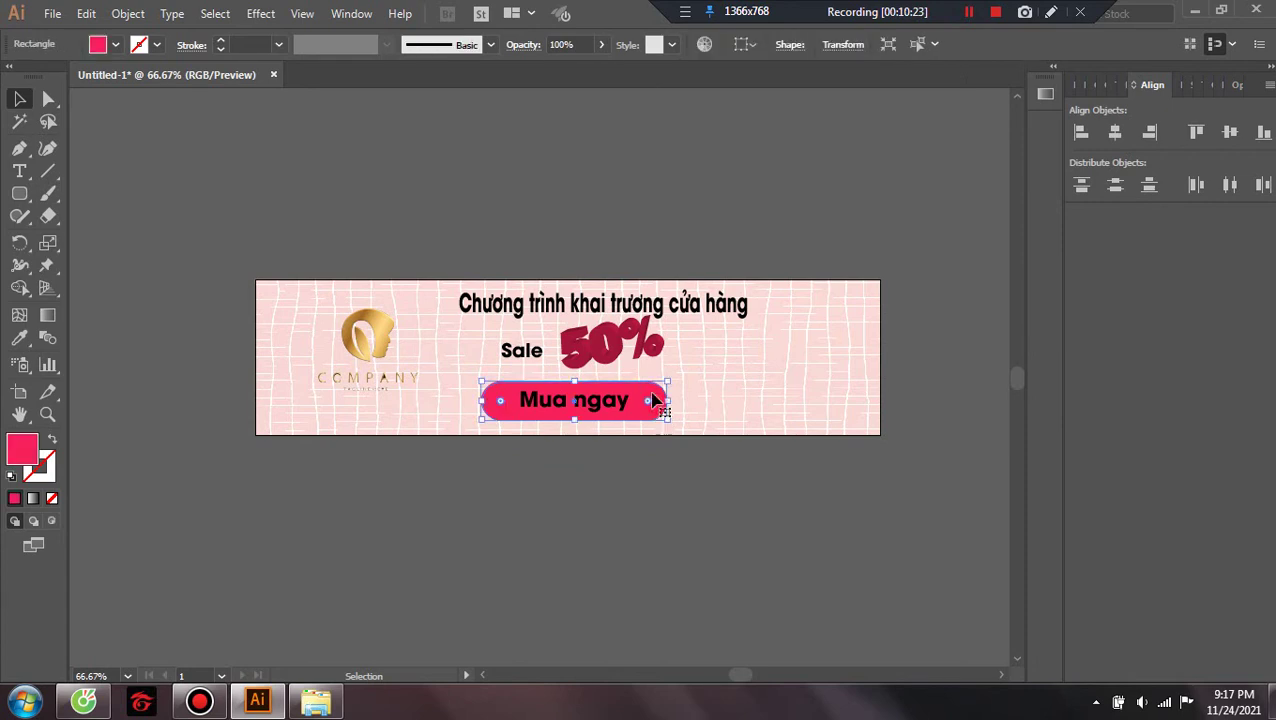
left_click(620, 340, "shift")
left_click(610, 305, "shift")
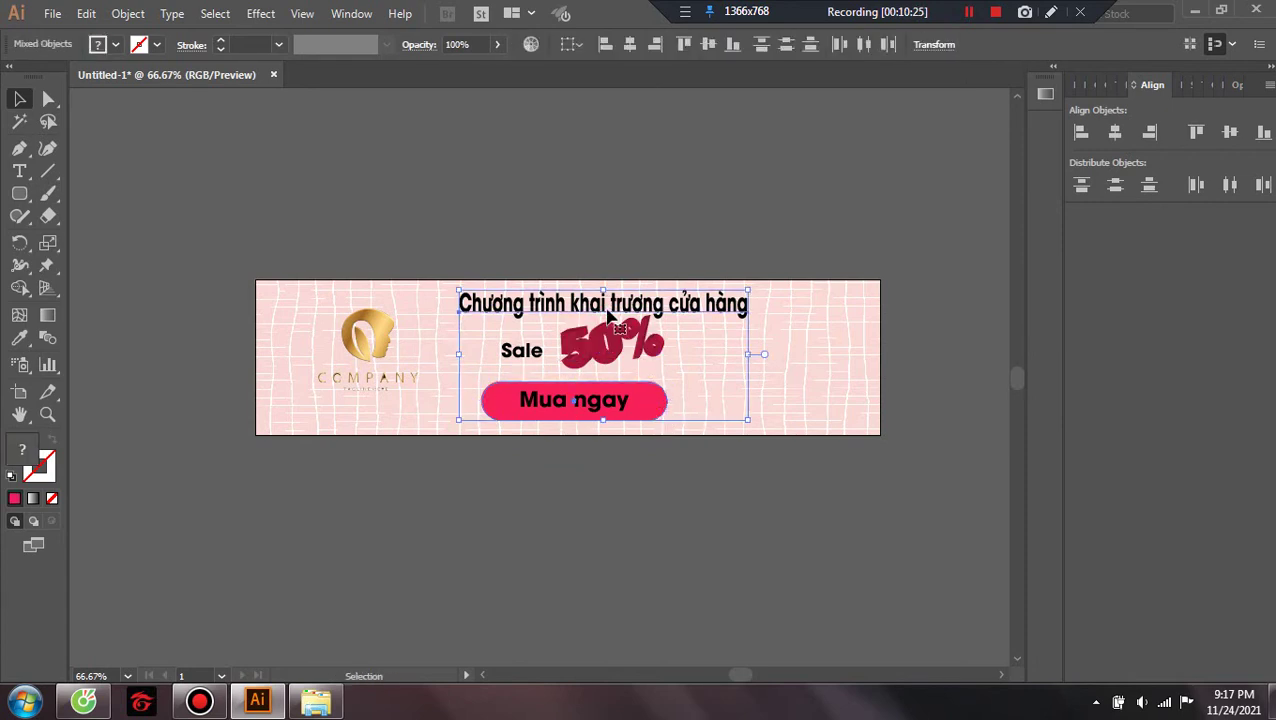
left_click(646, 410)
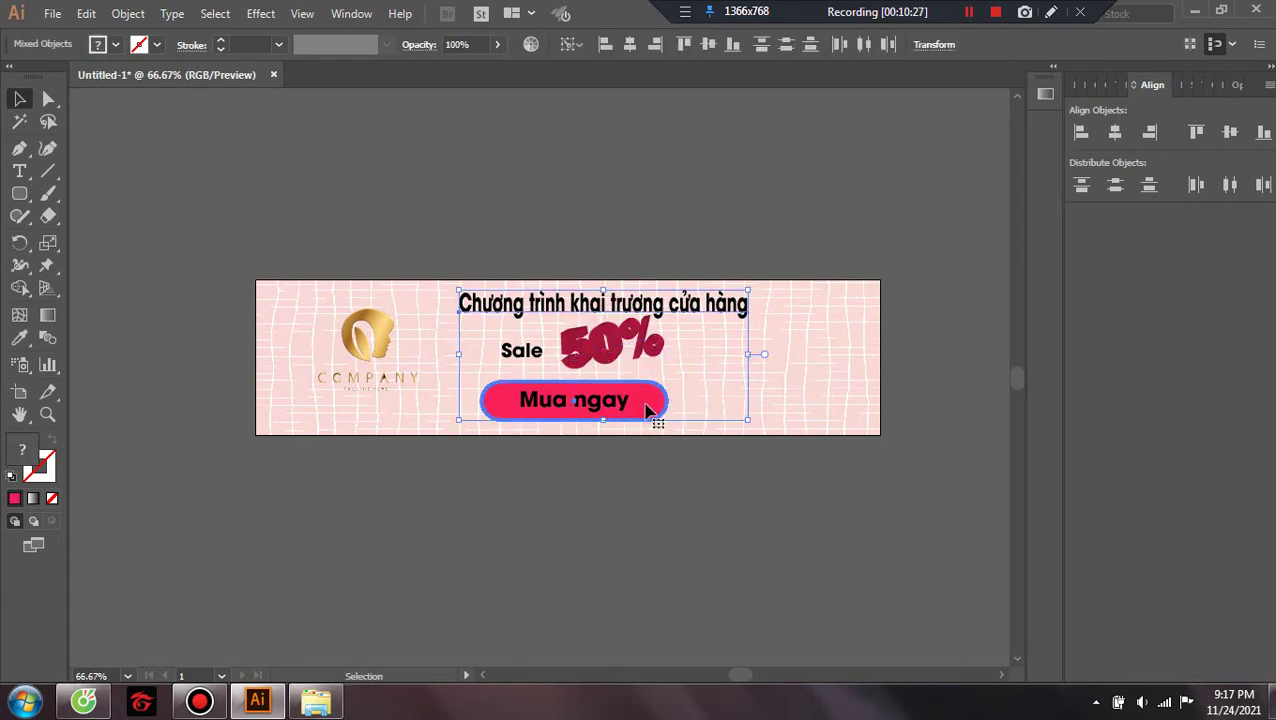
left_click(1115, 135)
left_click(770, 563)
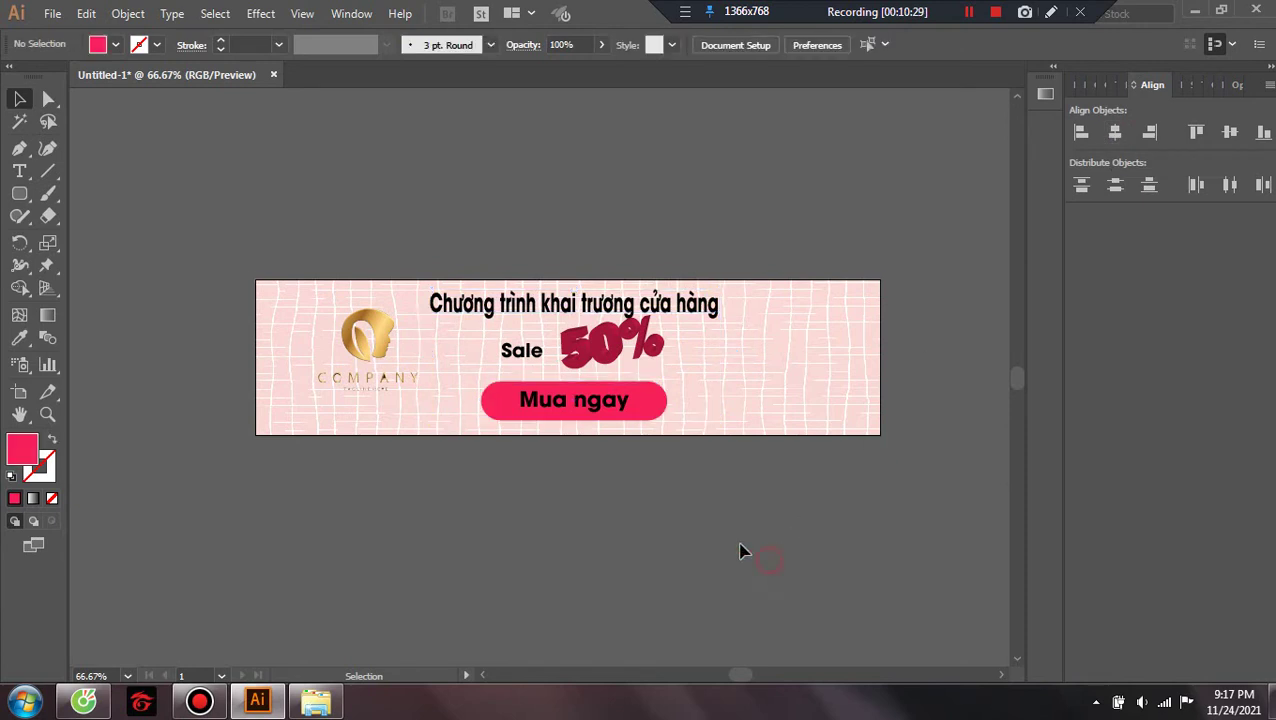
Inspect Sale and 50%, then undo an accidental move of the background photo
left_click(525, 352)
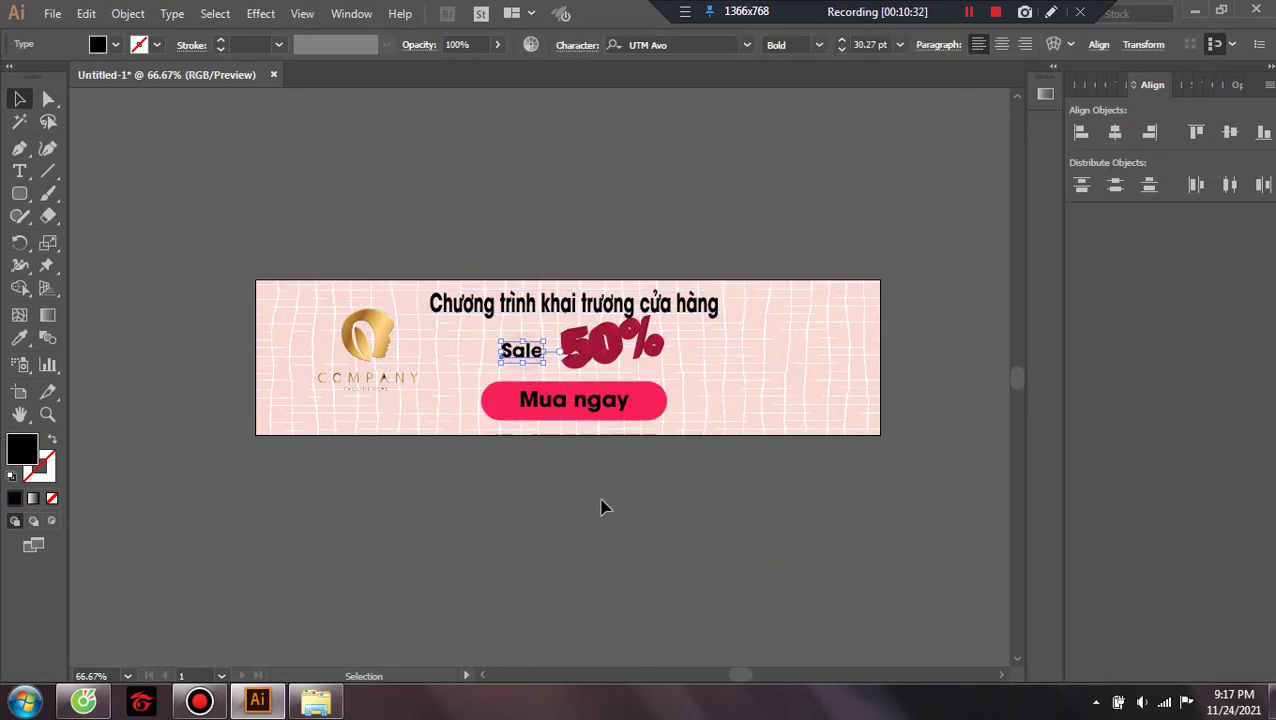
left_click(601, 507)
left_click(607, 347)
left_click(626, 526)
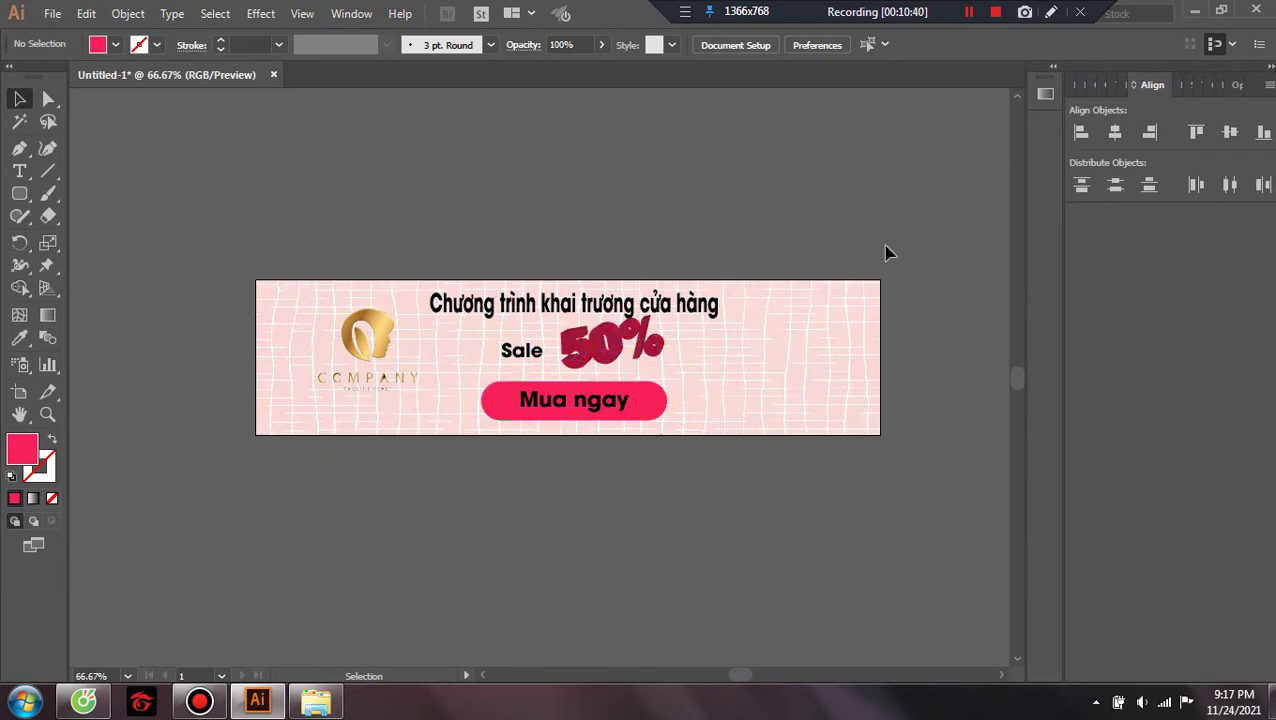
left_click_drag(735, 293, 726, 345)
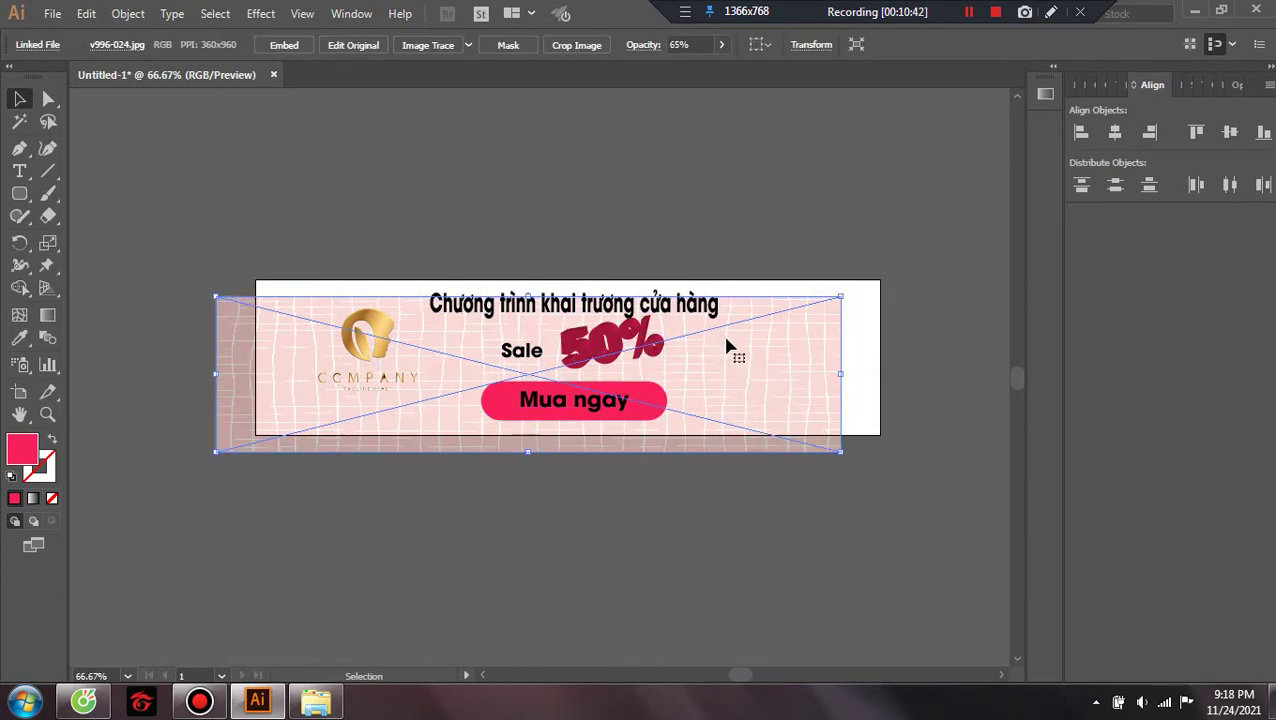
key("ctrl+z")
Nudge the headline, Sale 50% and Mua ngay button three steps left together
left_click(680, 305)
left_click(605, 345, "shift")
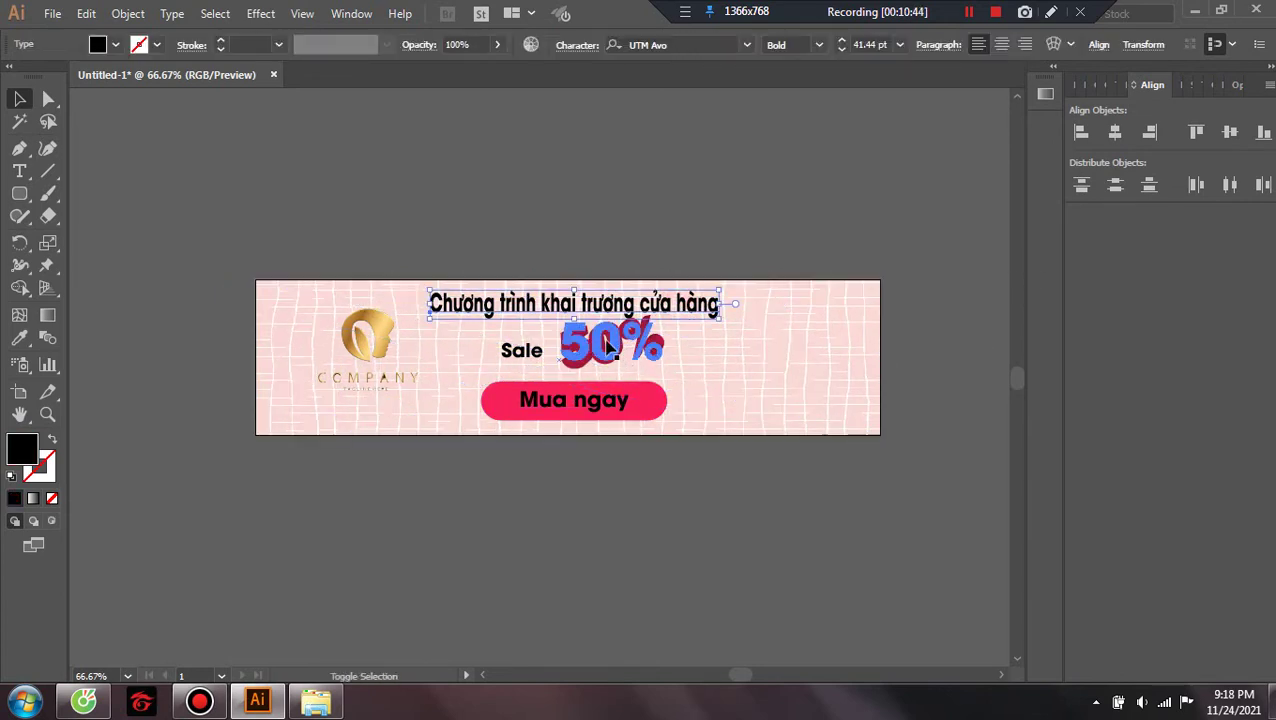
left_click(557, 398, "shift")
left_click(511, 417, "shift")
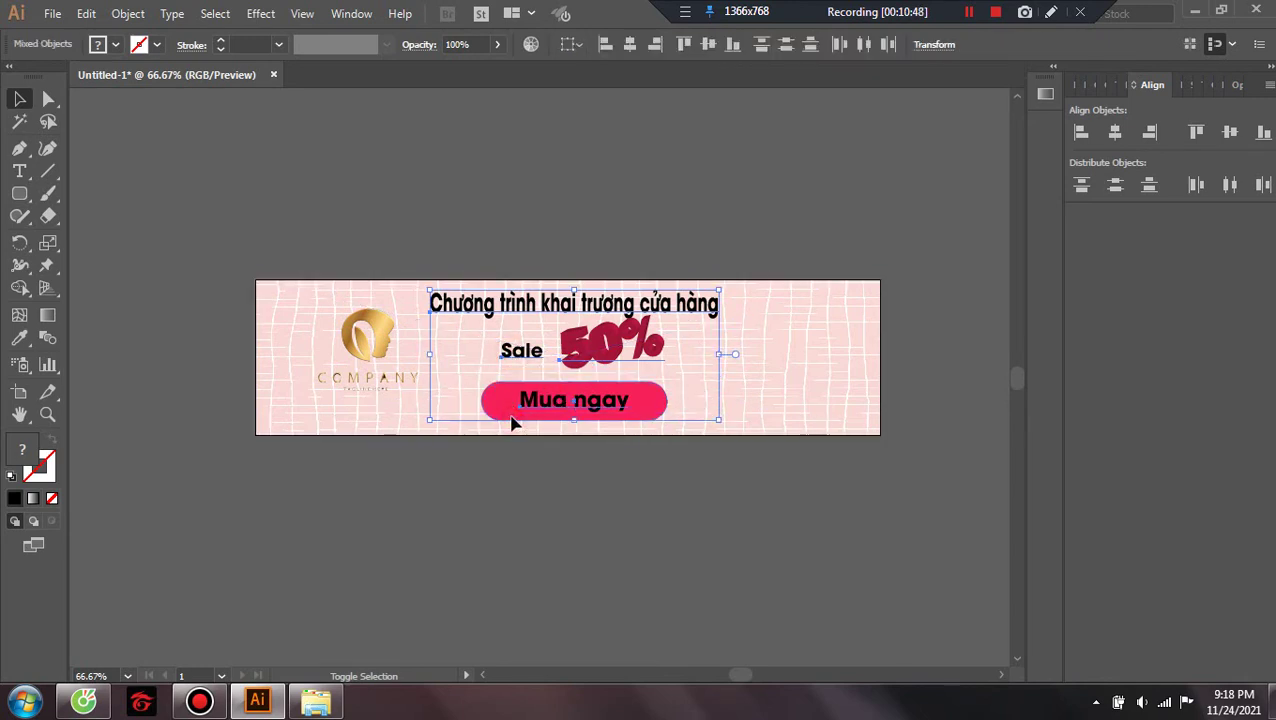
key("Left")
key("Left")
key("Left")
key("Left")
key("Left")
key("Left")
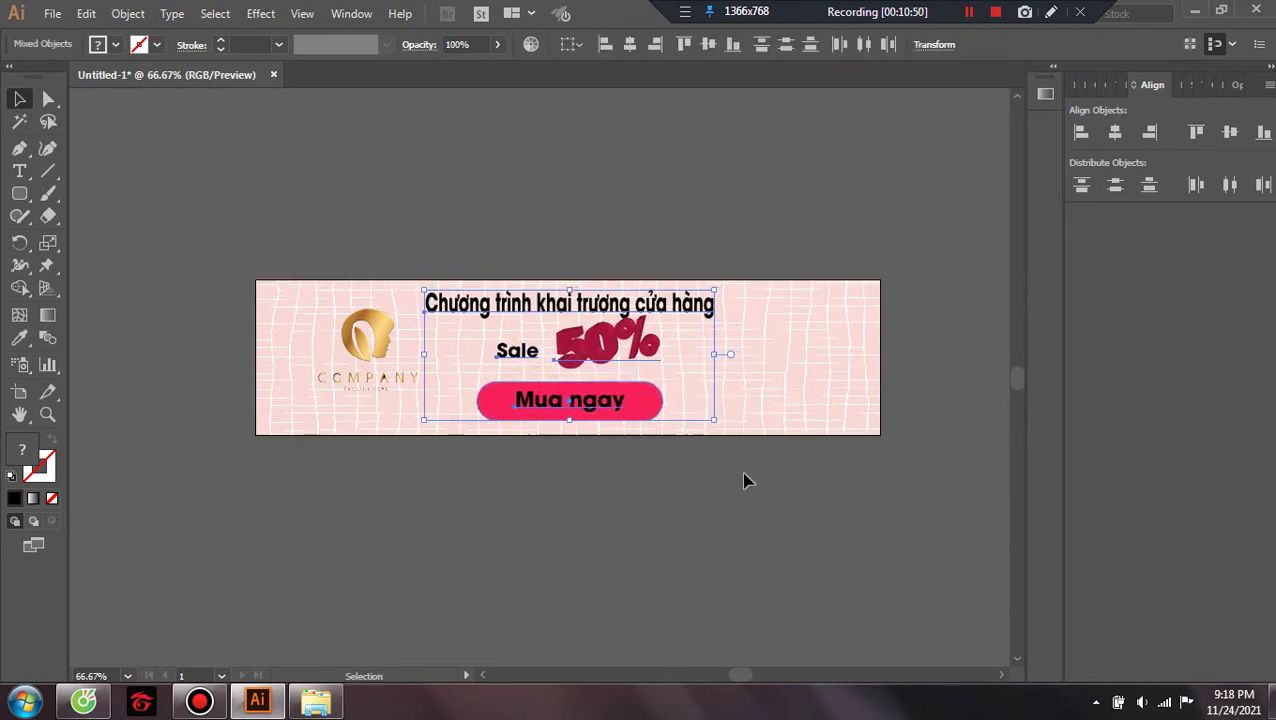
key("Left")
key("Left")
key("Left")
key("Left")
key("Left")
key("Left")
key("Left")
key("Left")
key("Left")
key("Left")
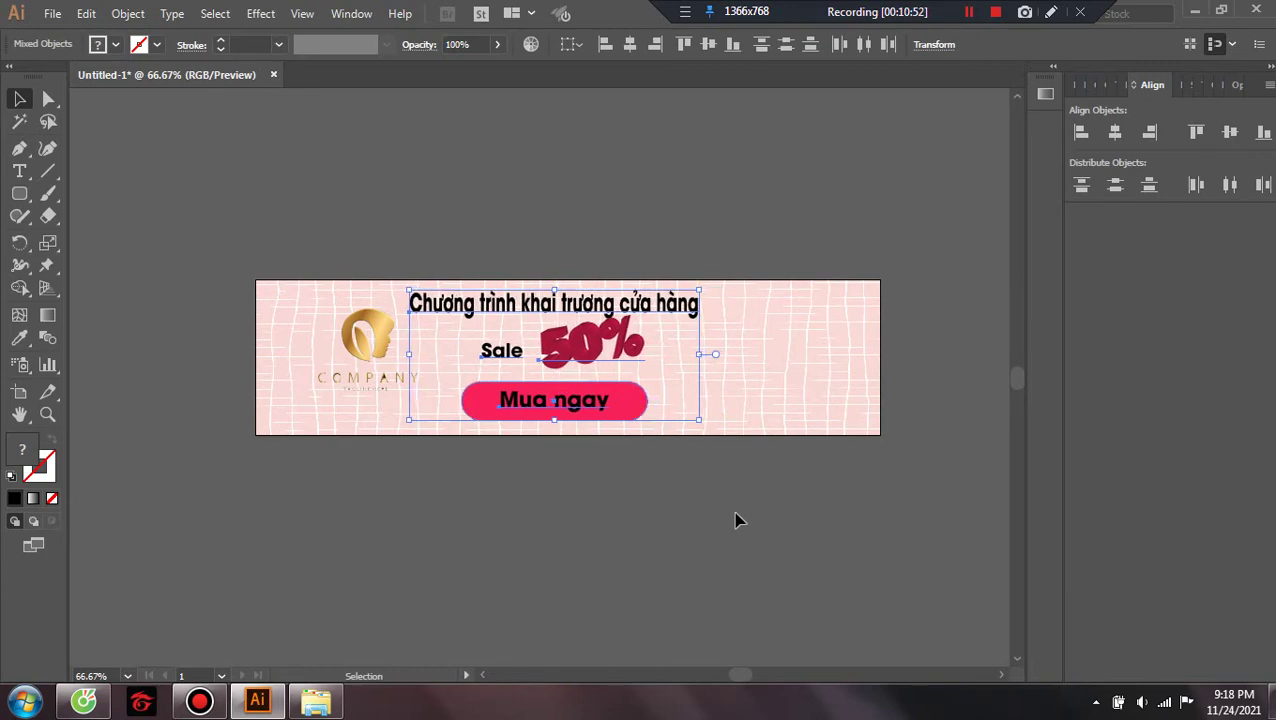
key("Left")
key("Left")
left_click(712, 508)
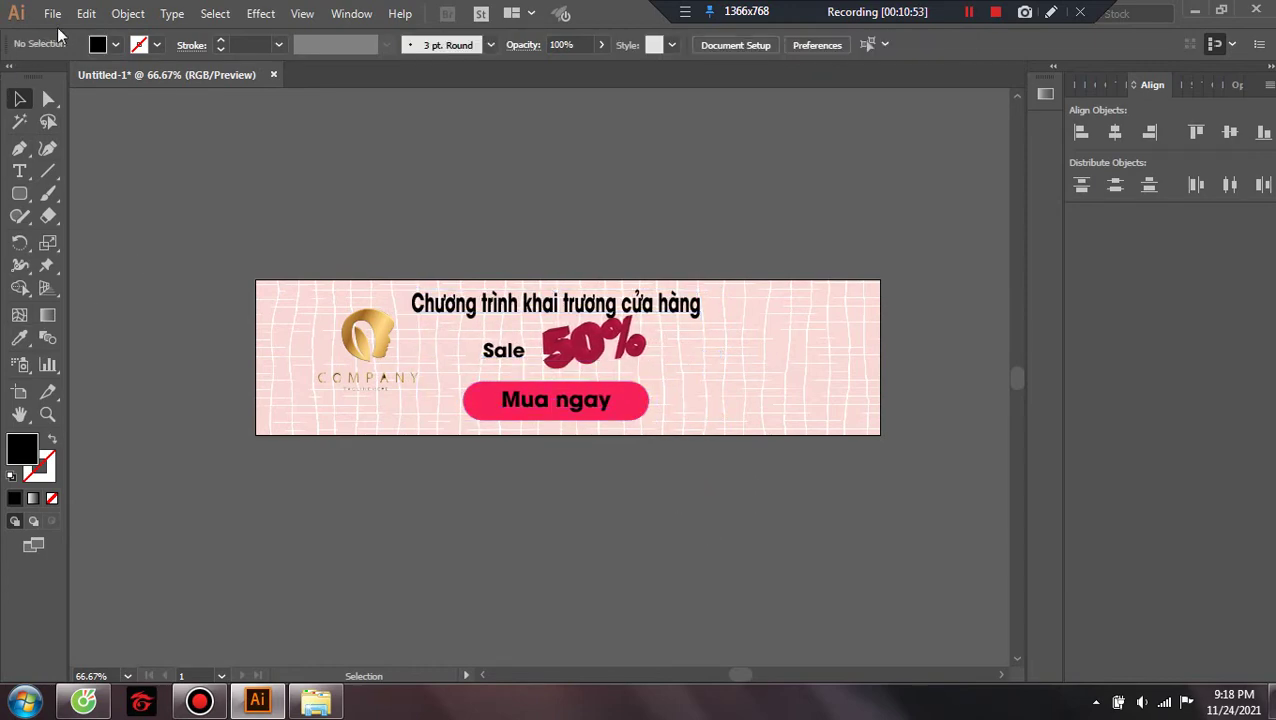
Place 91Z_gift_box_11 from Downloads > lam viec on the banner's right side
left_click(52, 13)
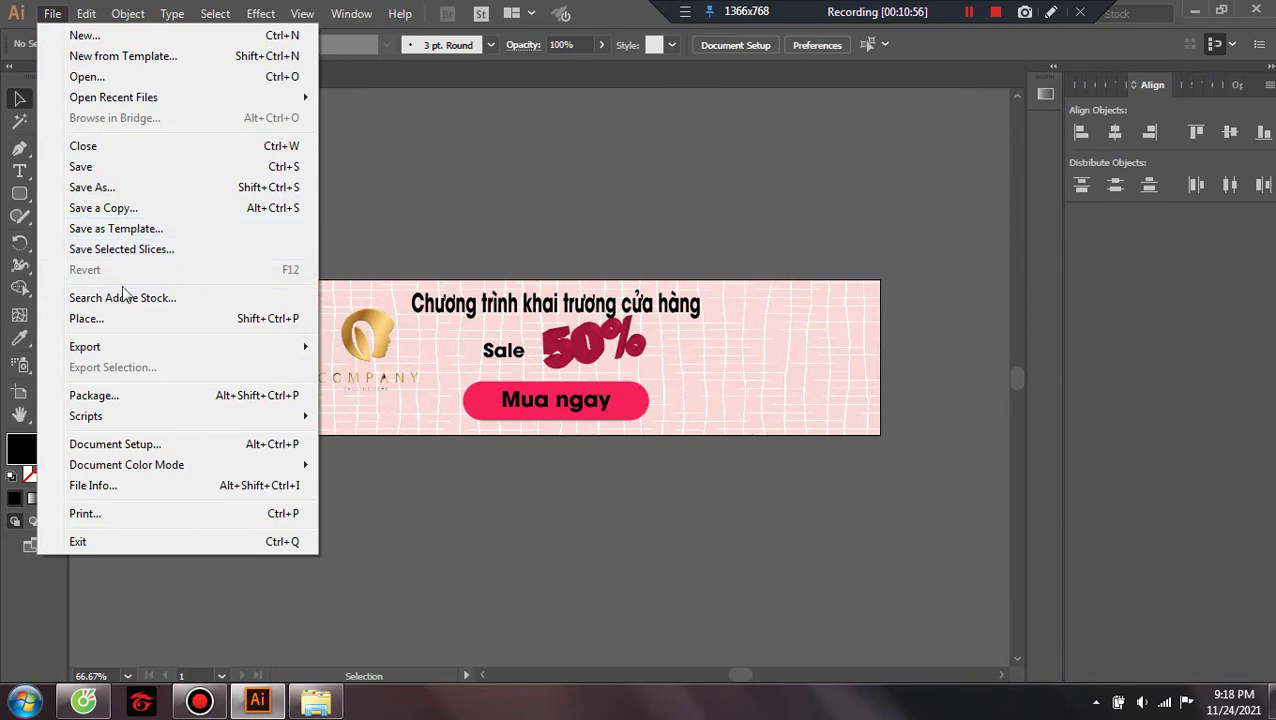
left_click(120, 318)
left_click(110, 150)
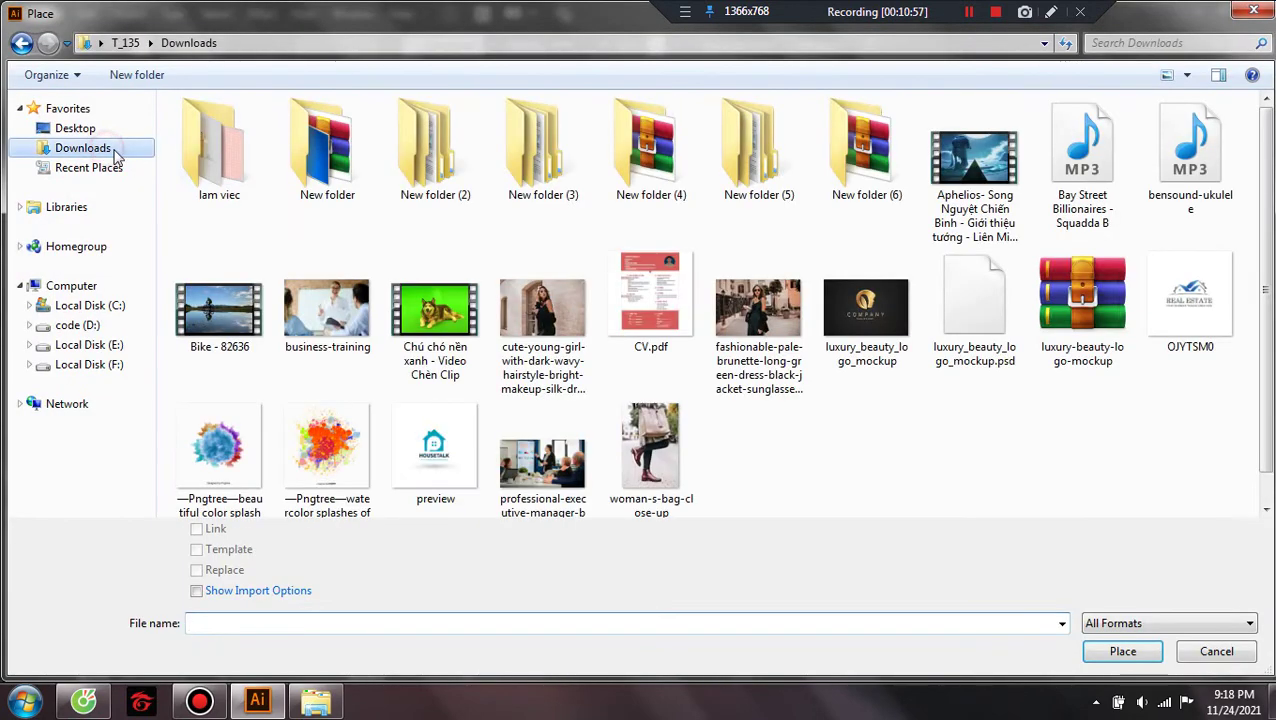
double_click(267, 185)
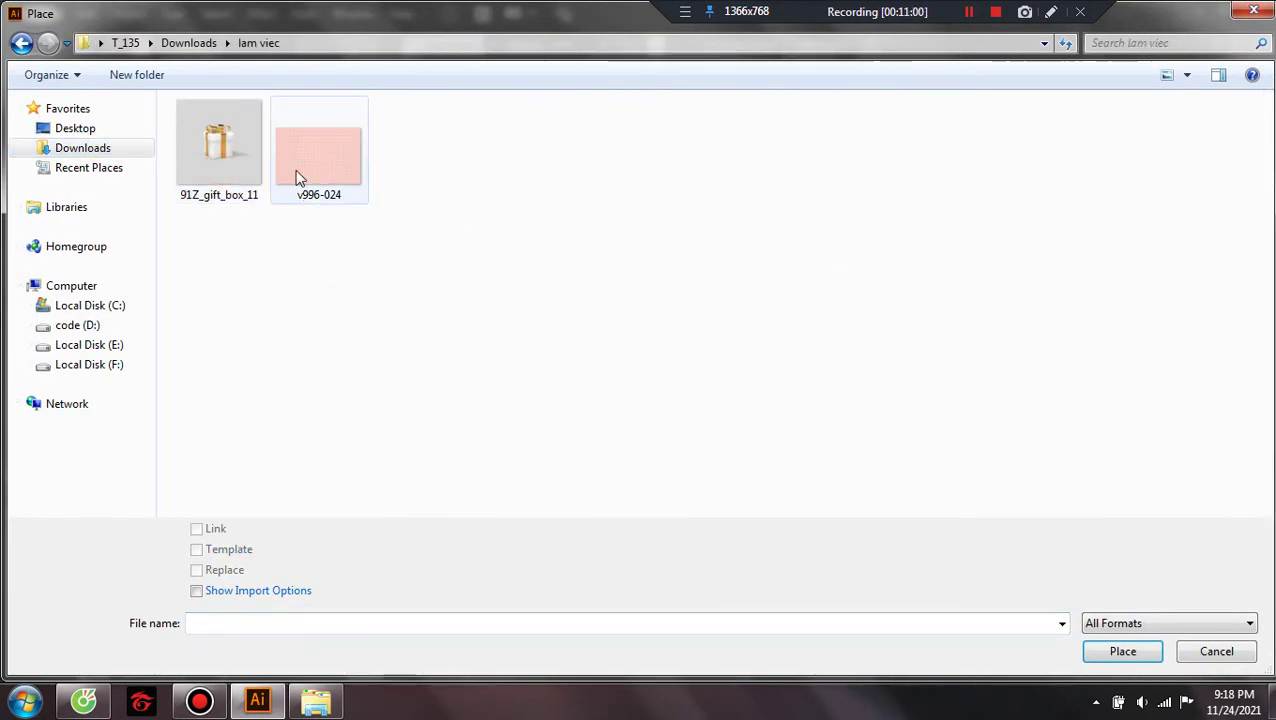
left_click(226, 152)
left_click(1110, 645)
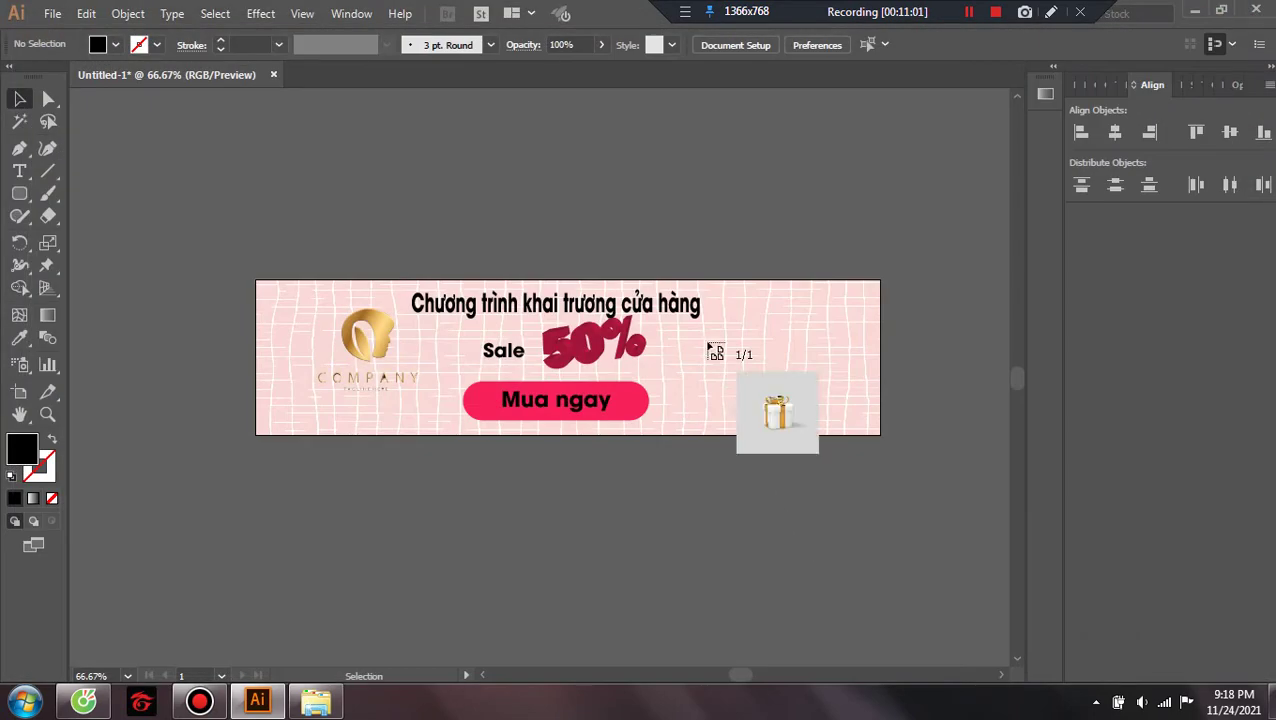
left_click_drag(826, 431, 826, 432)
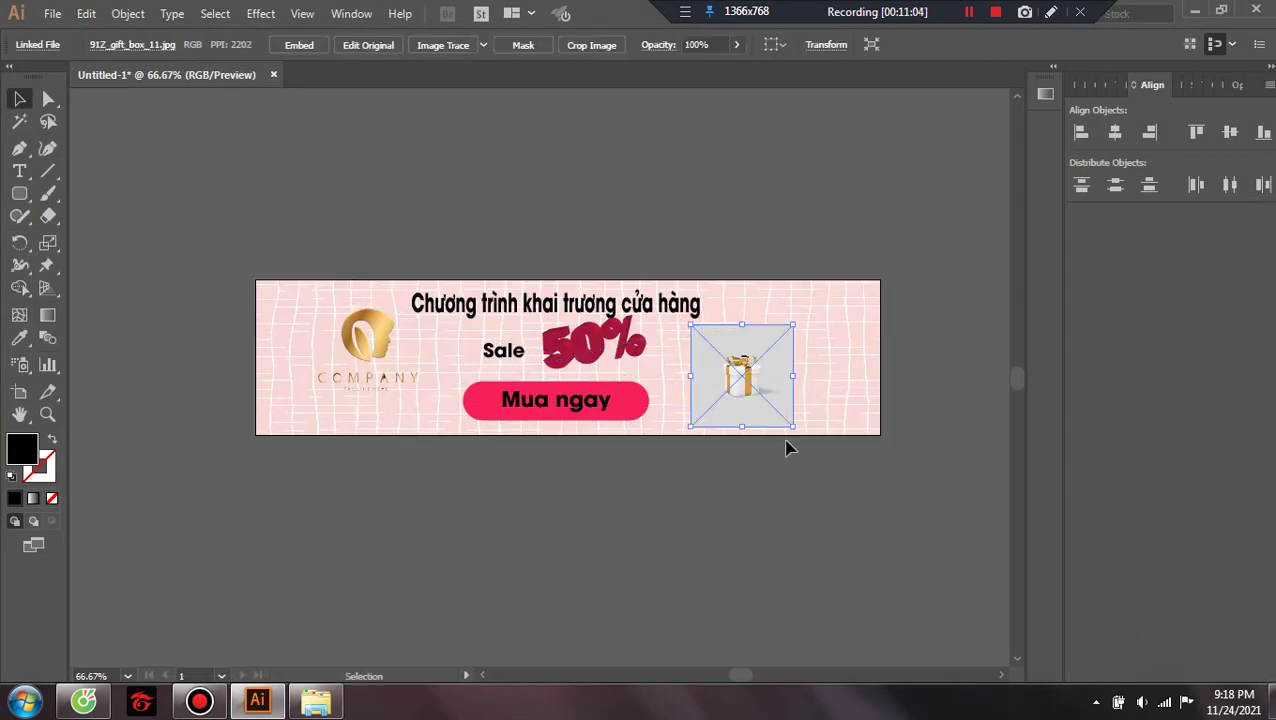
left_click(746, 512)
key("ctrl+z")
left_click(1194, 136)
Bring up the Transparency panel and set the gift image to Darken blending
left_click(1204, 90)
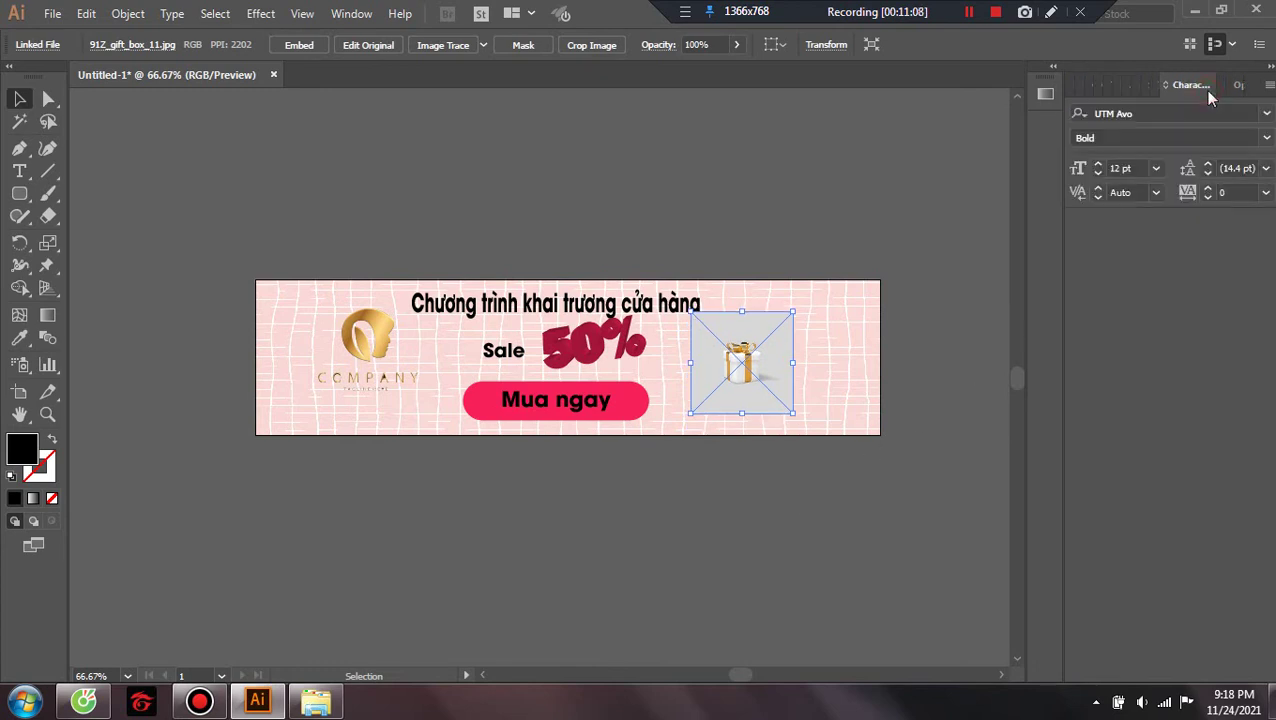
left_click(1233, 85)
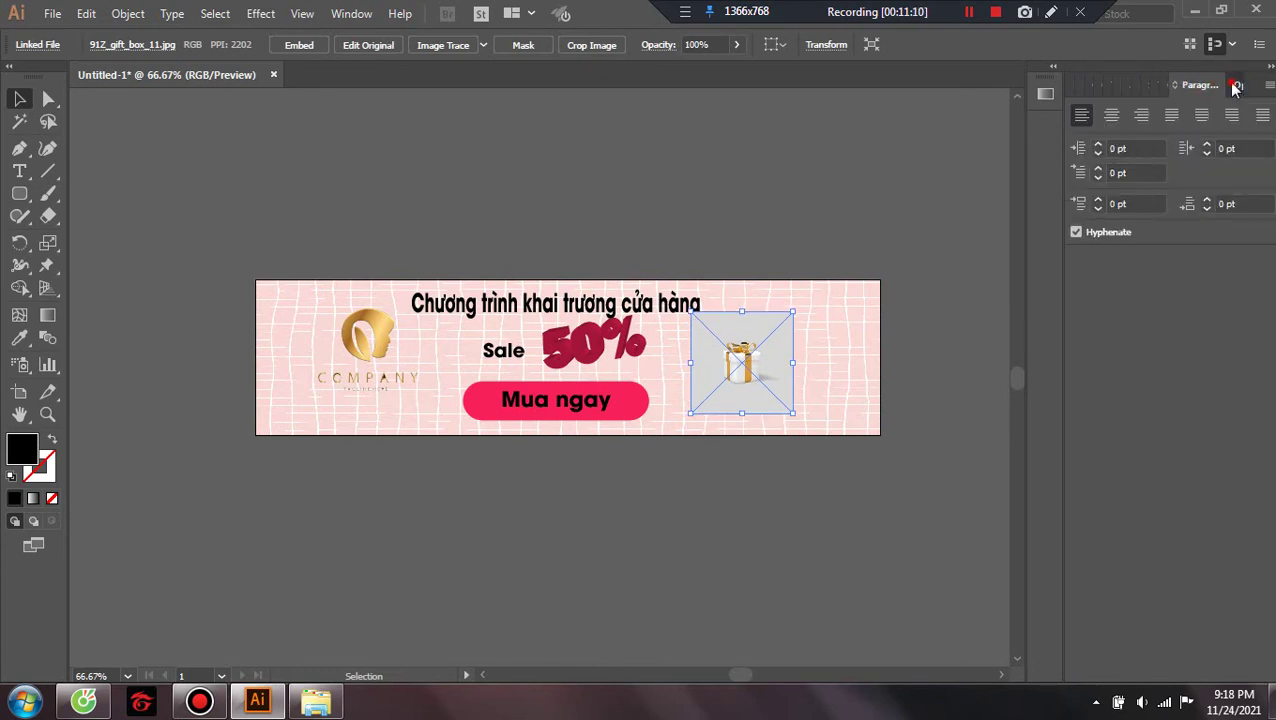
left_click(1236, 85)
left_click(1170, 84)
left_click(1155, 84)
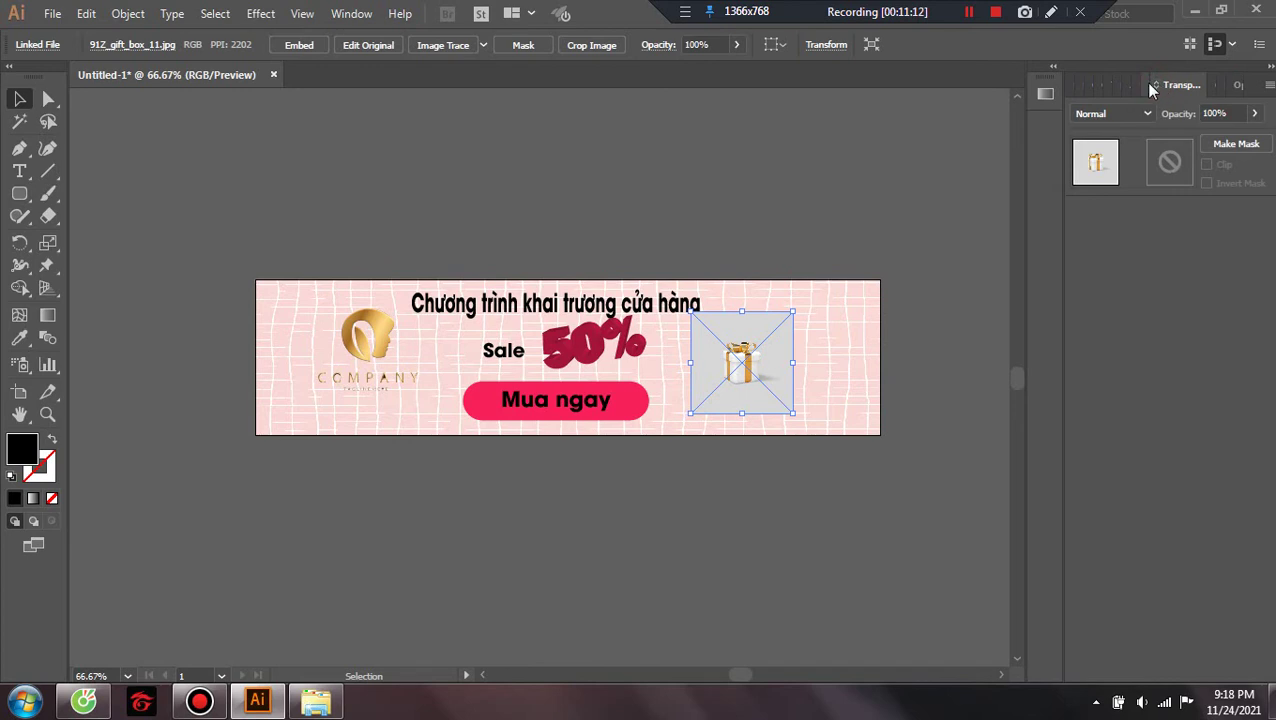
left_click(1146, 114)
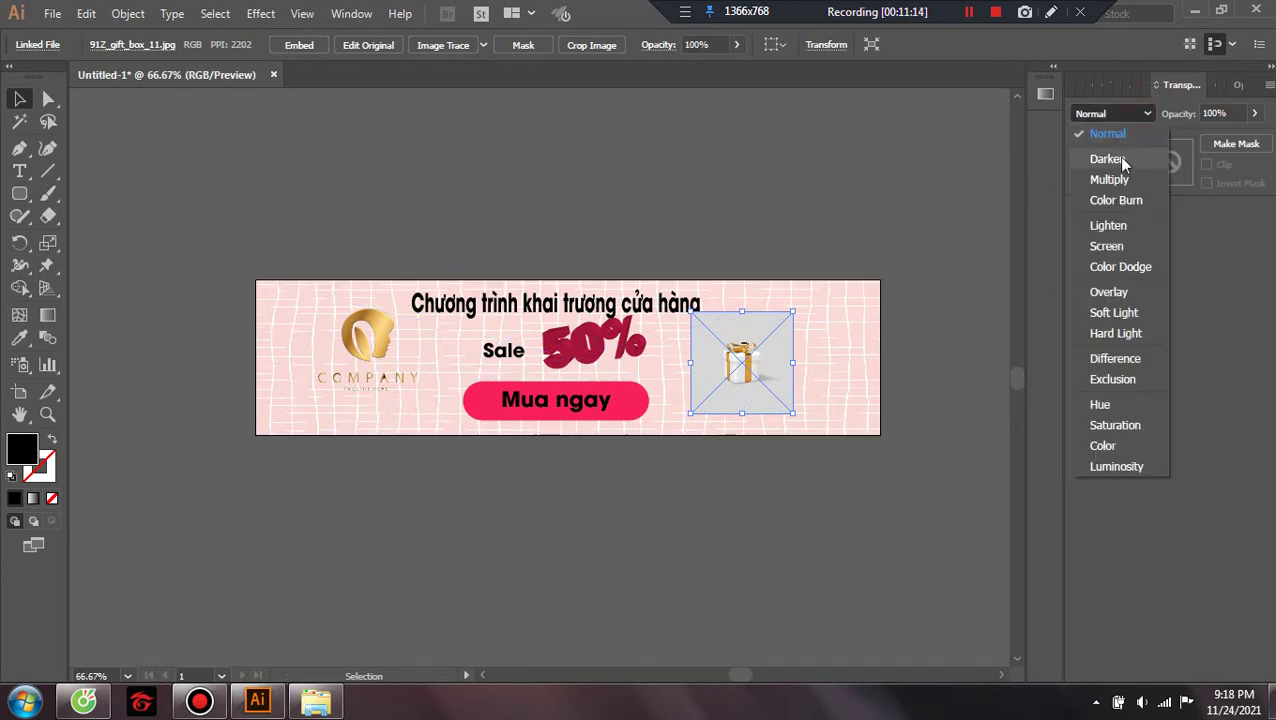
left_click(1107, 159)
left_click(1134, 118)
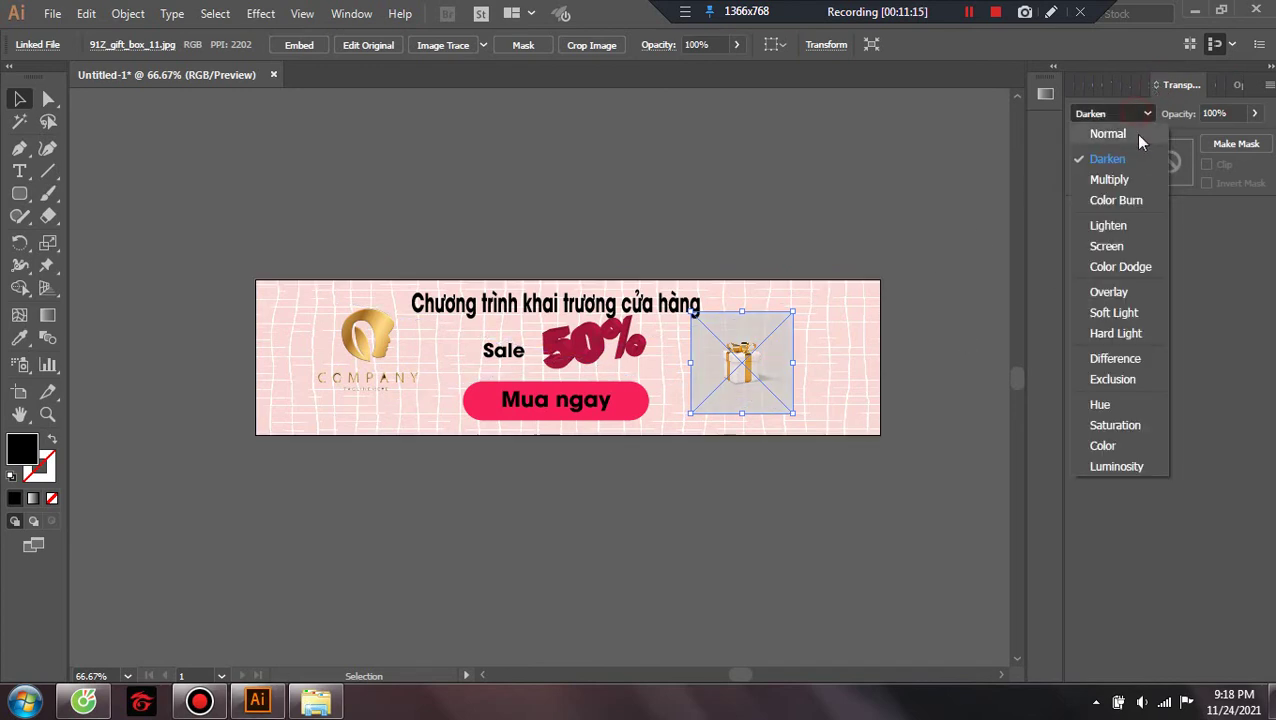
left_click(1176, 509)
left_click(866, 540)
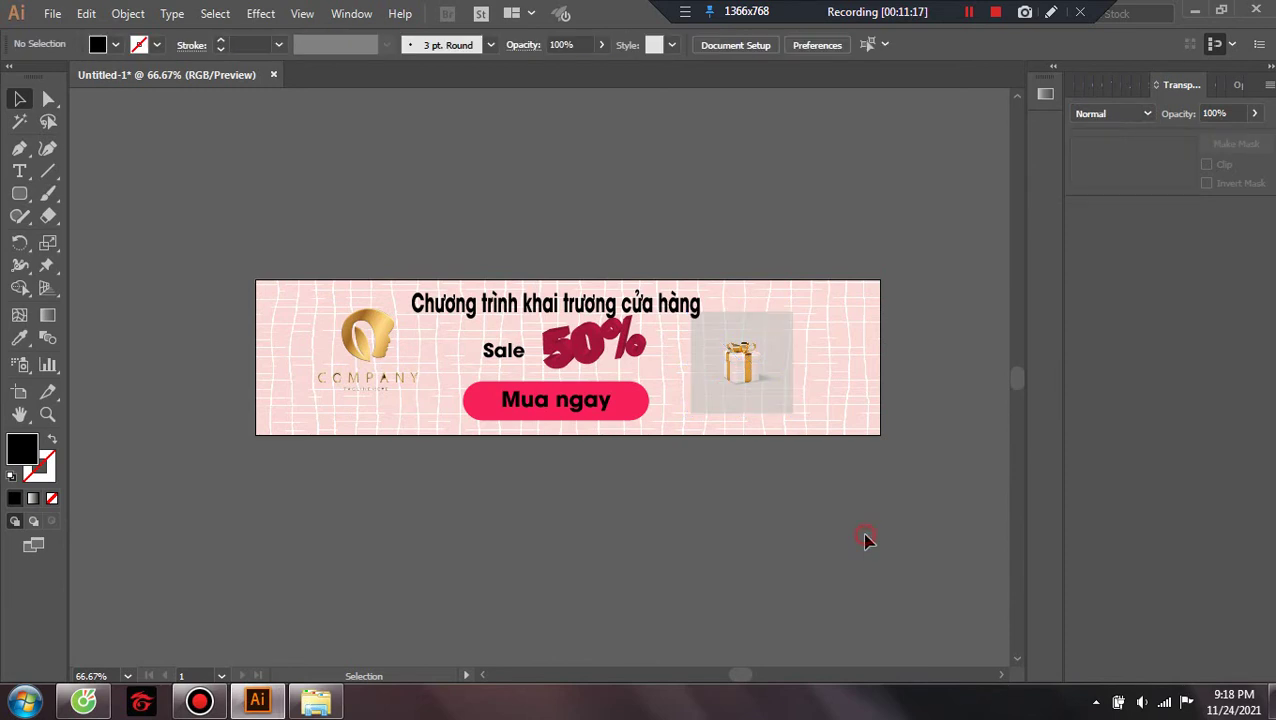
Preview the gift image in Darken, Multiply and Color Burn blend modes
left_click(1114, 115)
left_click(1096, 160)
left_click(1107, 117)
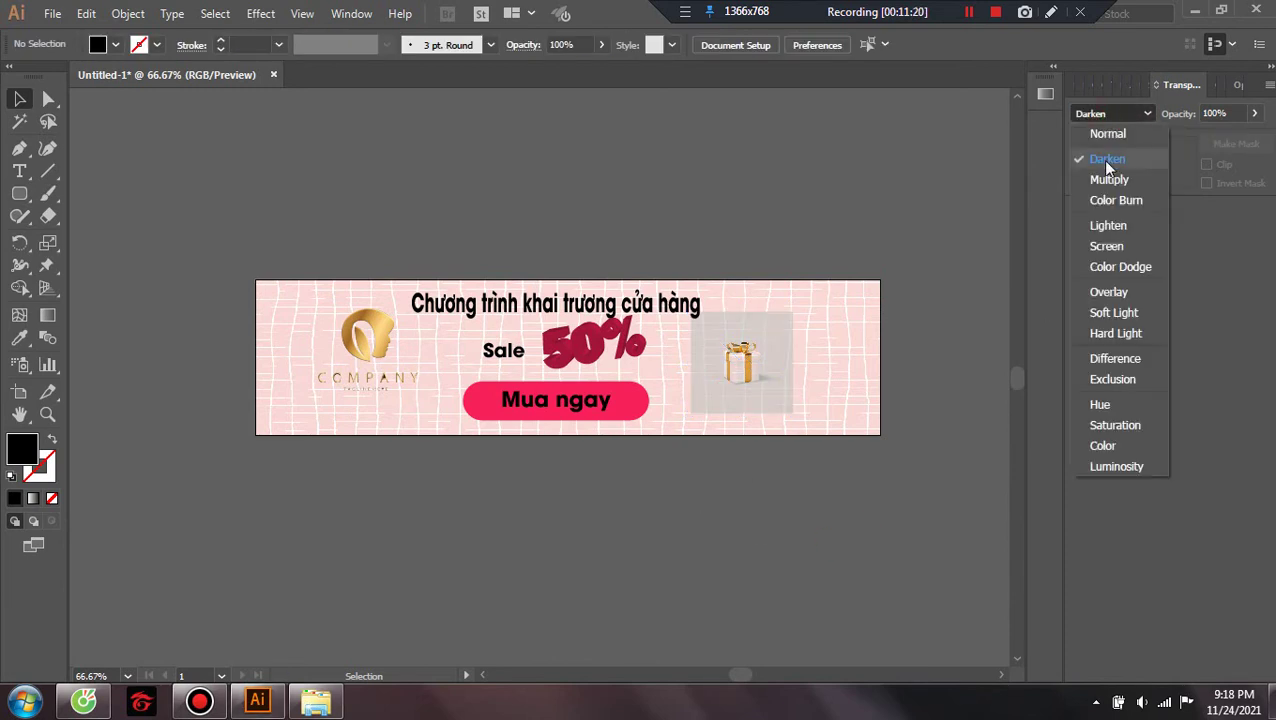
left_click(1105, 181)
left_click(740, 360)
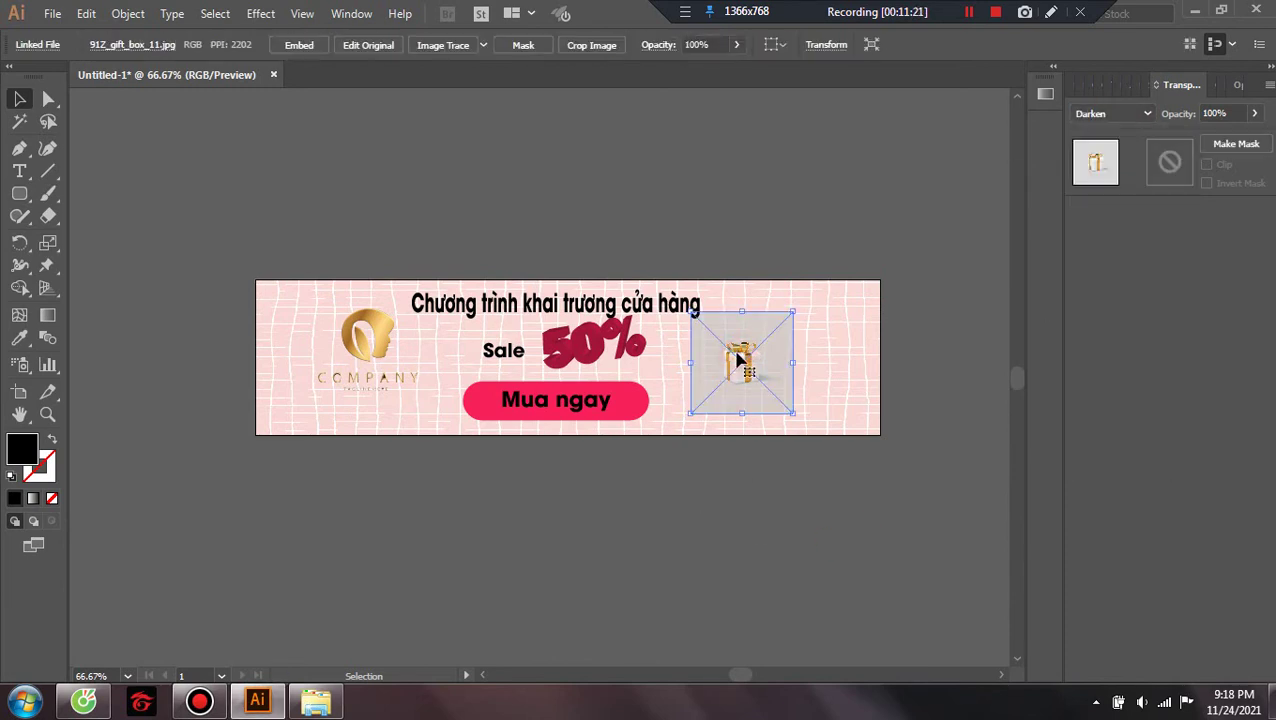
left_click(1110, 114)
left_click(1104, 181)
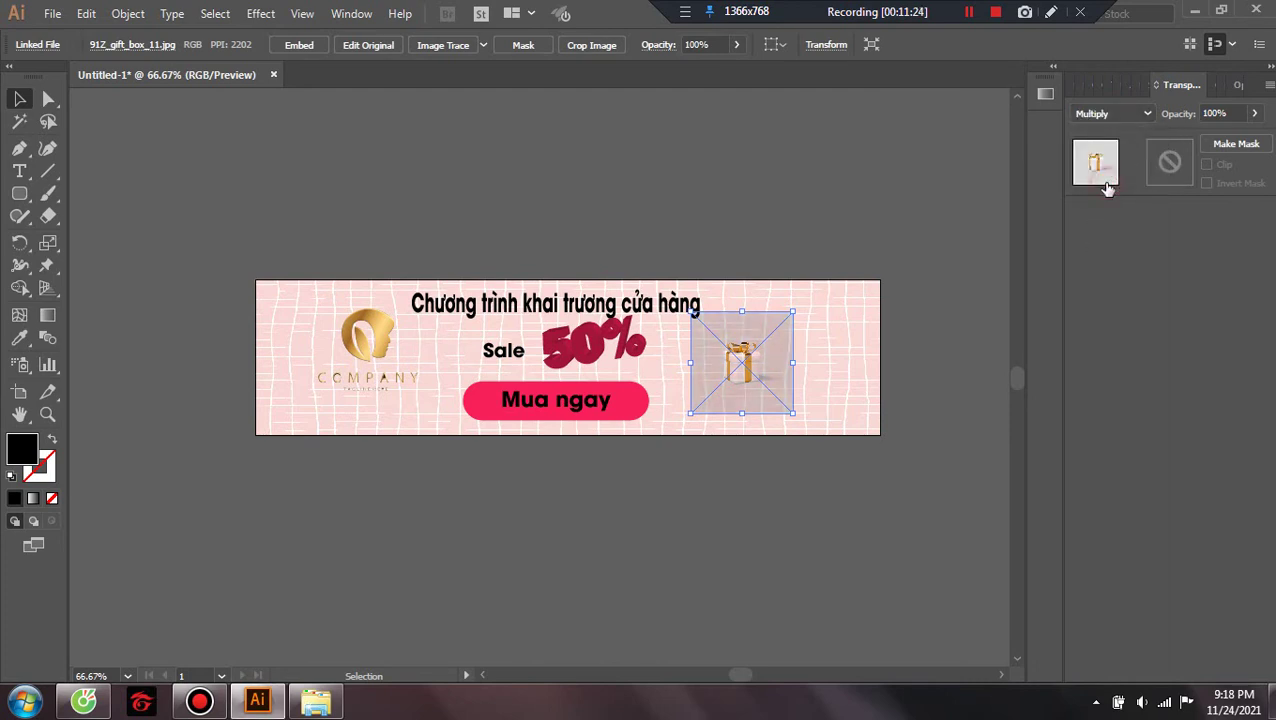
left_click(866, 546)
left_click(772, 340)
left_click(1103, 115)
left_click(1112, 200)
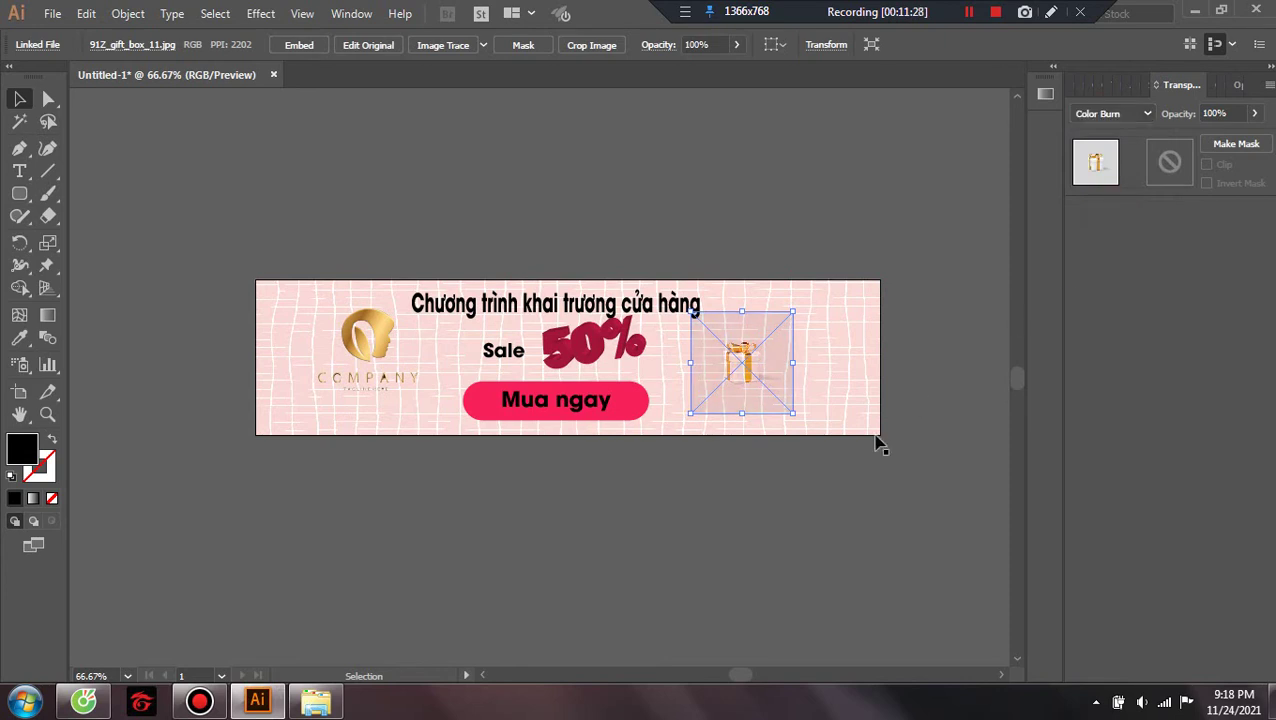
left_click(822, 522)
Preview the gift image in Lighten and Screen blend modes
left_click(756, 376)
left_click(1110, 114)
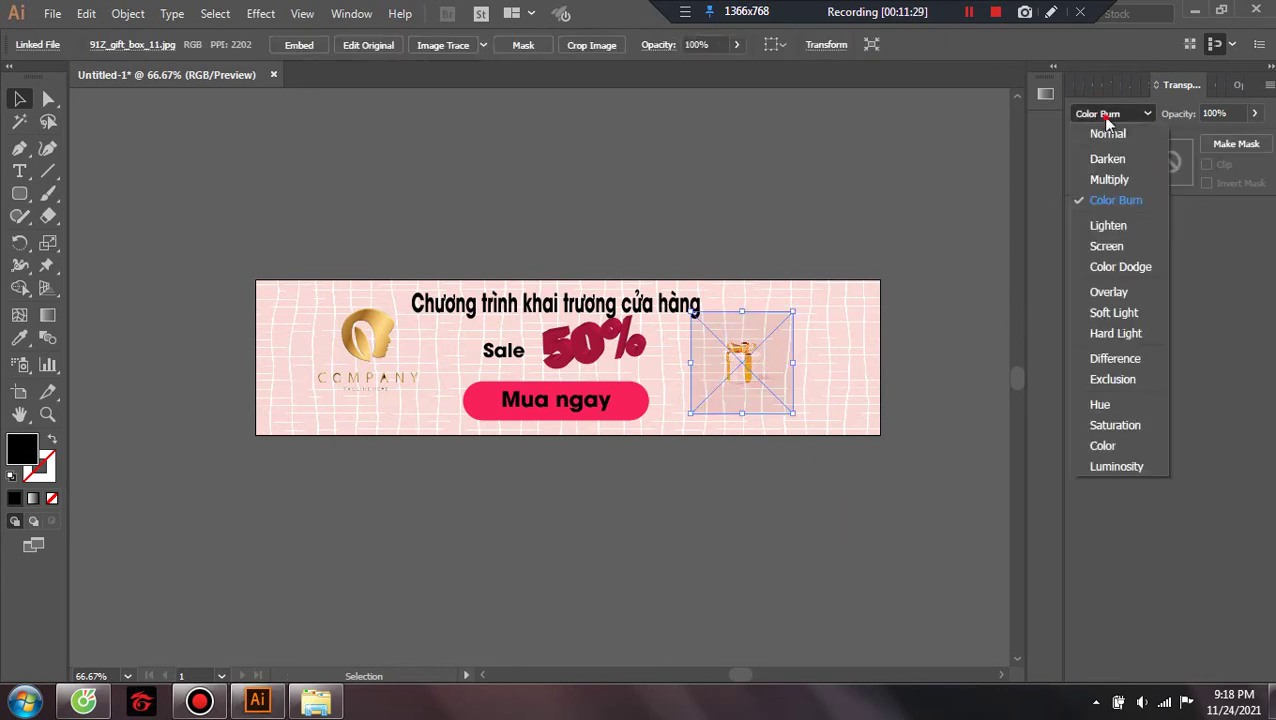
left_click(1095, 221)
left_click(746, 563)
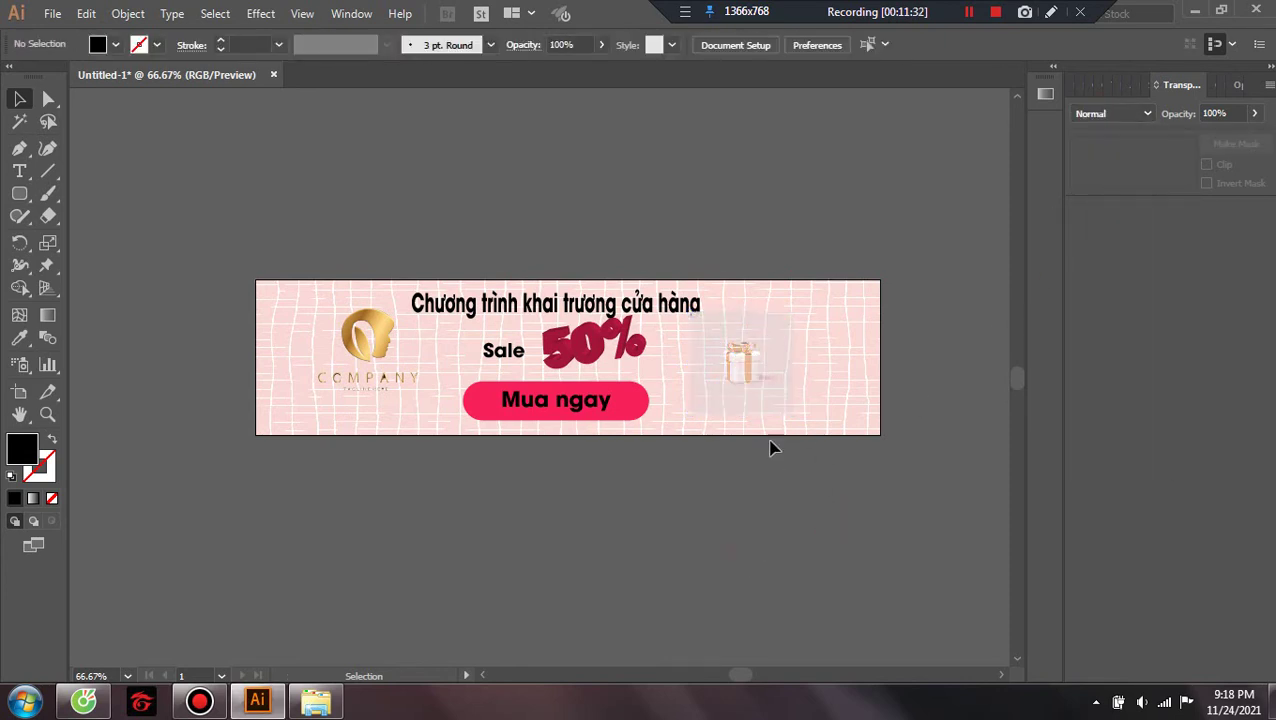
left_click(760, 376)
left_click(1112, 113)
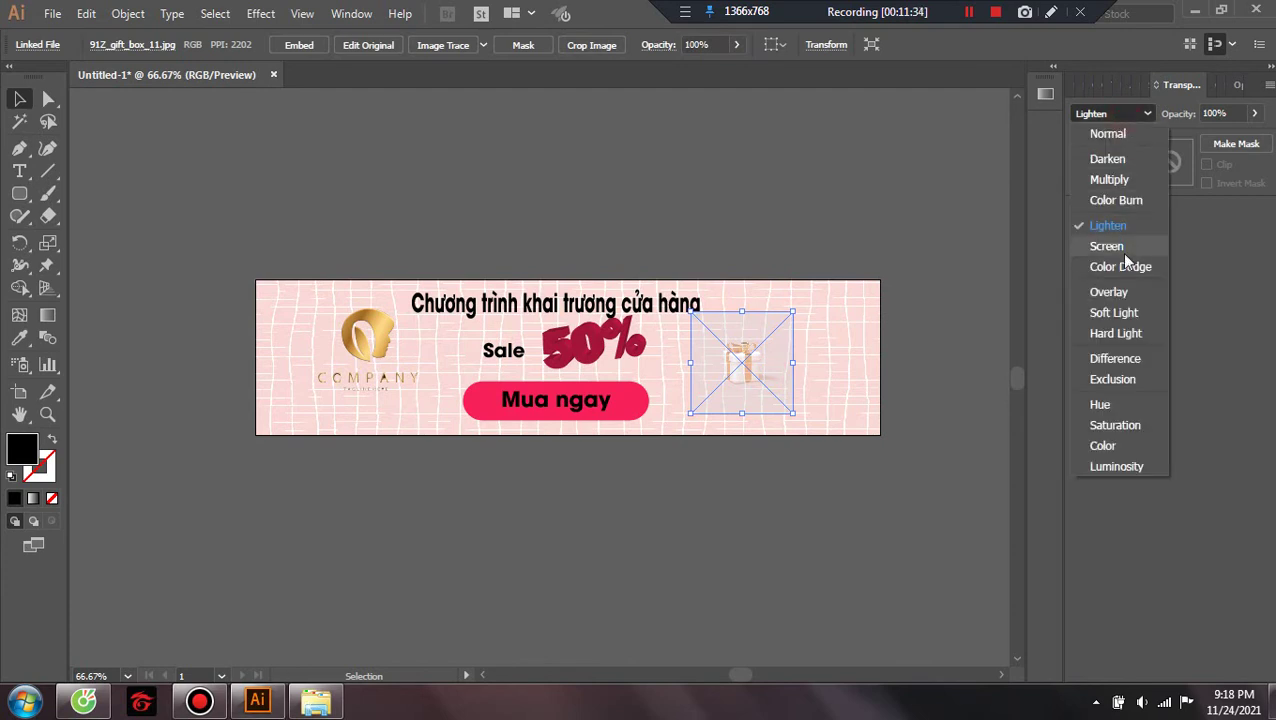
left_click(1118, 248)
left_click(792, 525)
Preview the gift image in Color Dodge and Overlay blend modes
left_click(758, 342)
left_click(1112, 113)
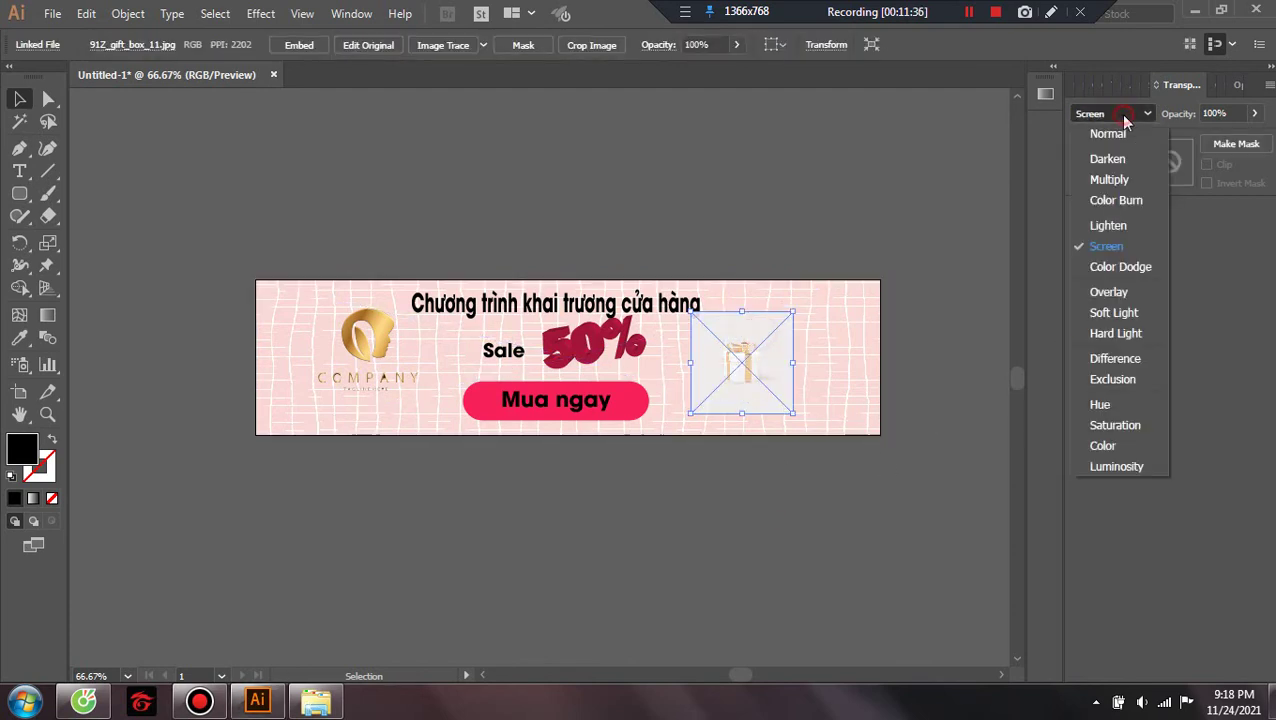
left_click(1120, 266)
left_click(785, 440)
left_click(746, 379)
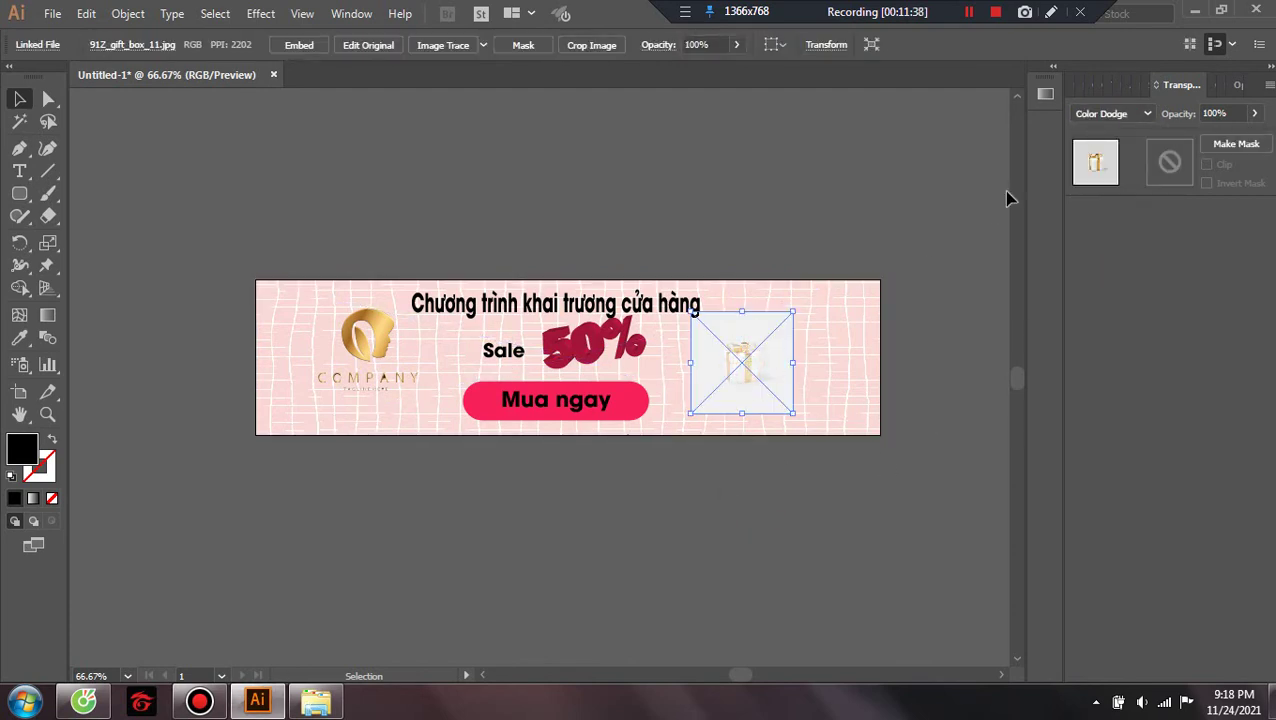
left_click(1110, 117)
left_click(1105, 290)
left_click(777, 505)
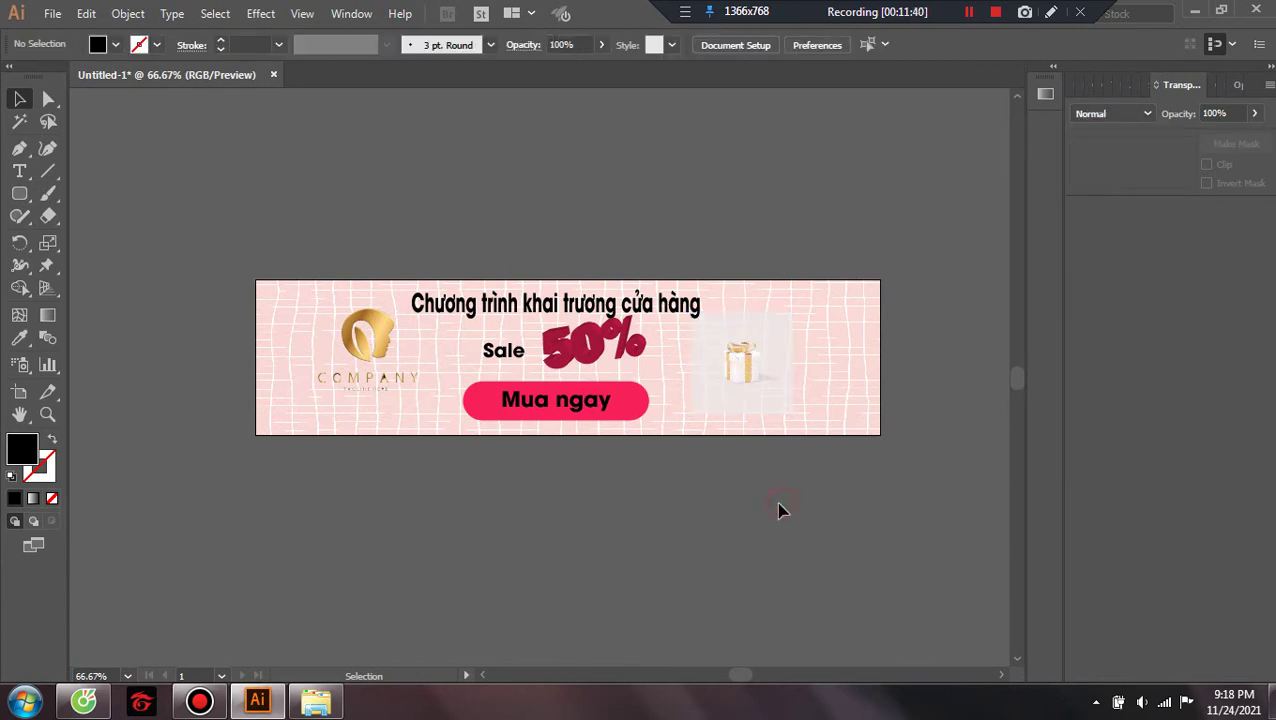
Set the gift image's blend mode to Soft Light
left_click(755, 370)
left_click(1112, 113)
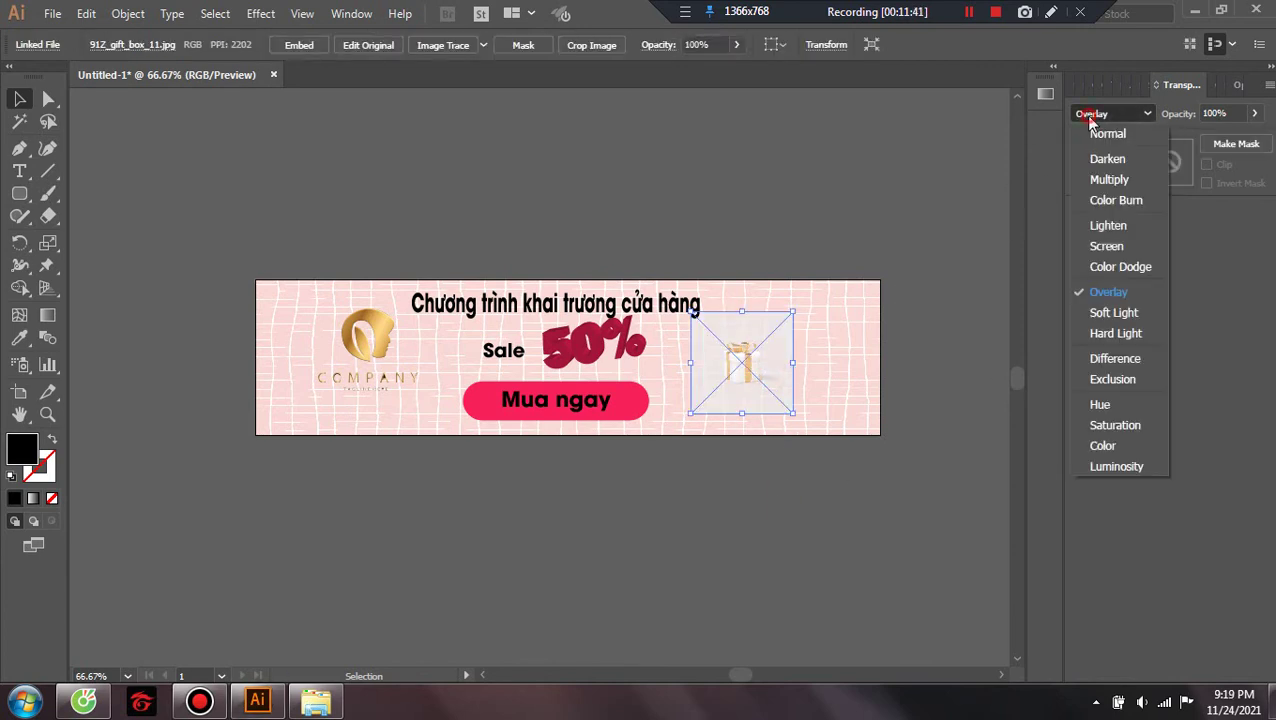
left_click(1100, 313)
left_click(740, 543)
left_click(755, 421)
left_click(745, 395)
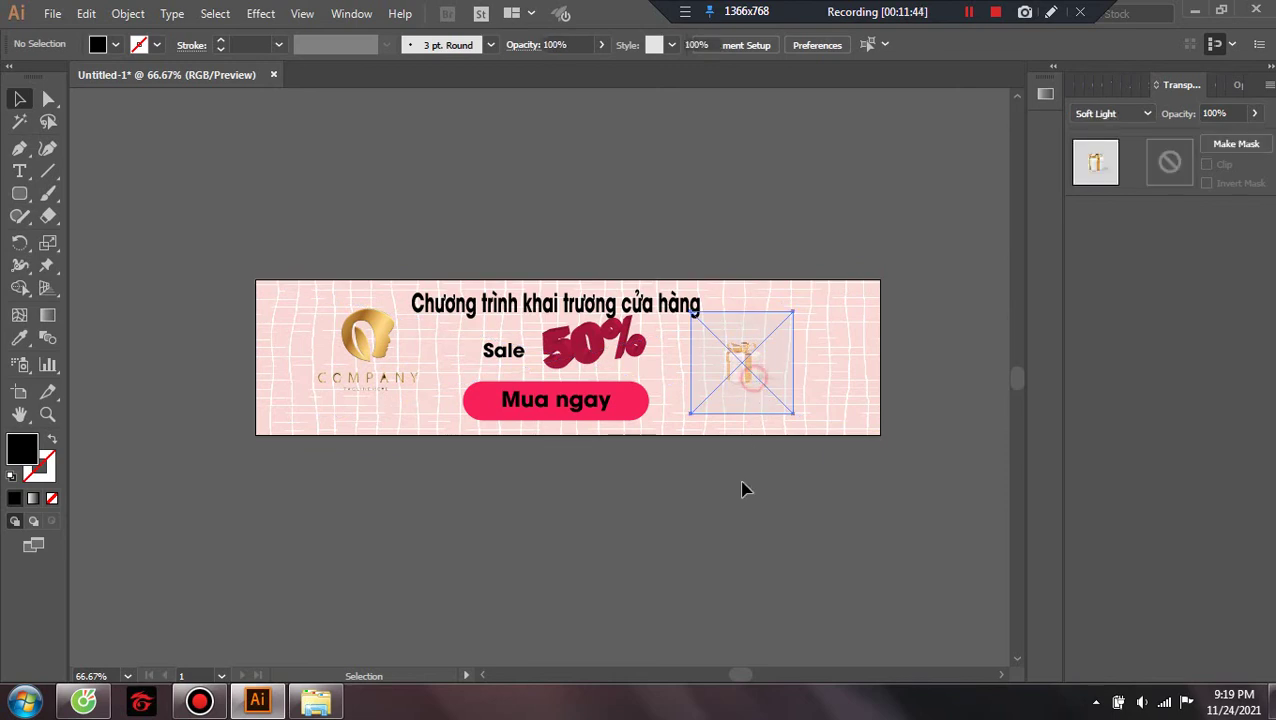
left_click(743, 553)
left_click(746, 407)
left_click(760, 410)
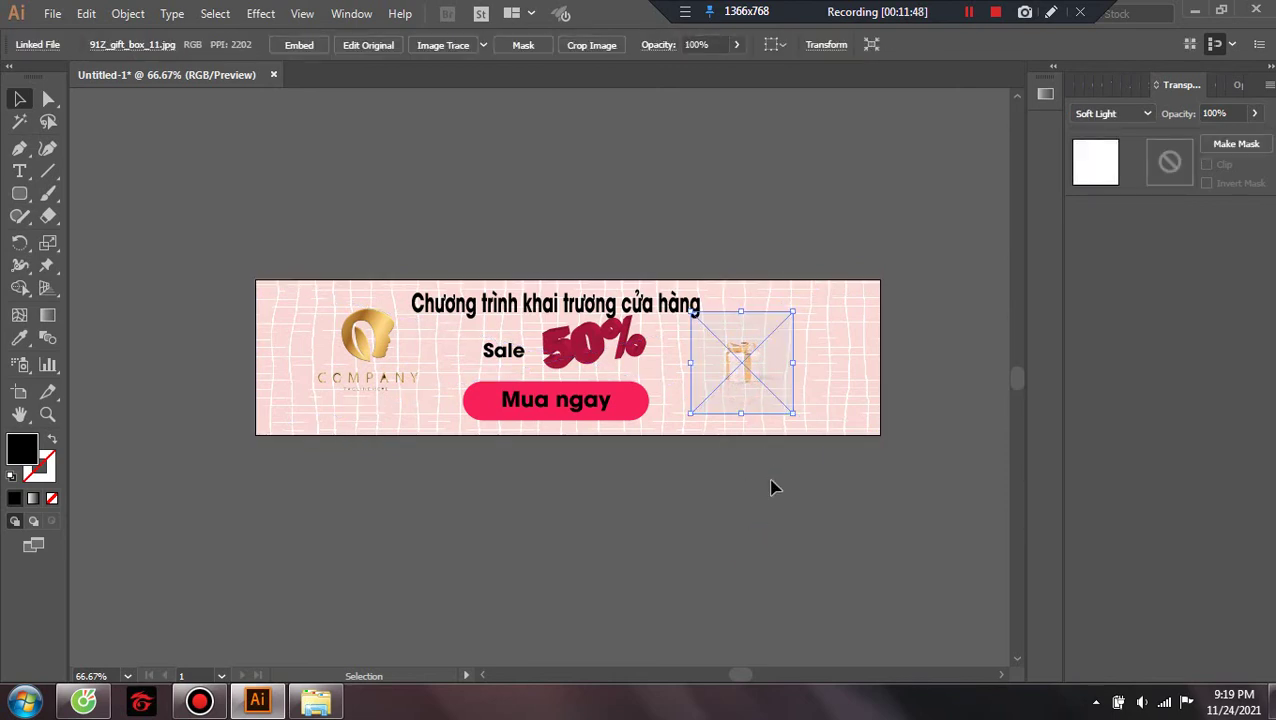
Drag the gift image slightly up and left on the banner's right side
left_click(771, 485)
left_click(763, 373)
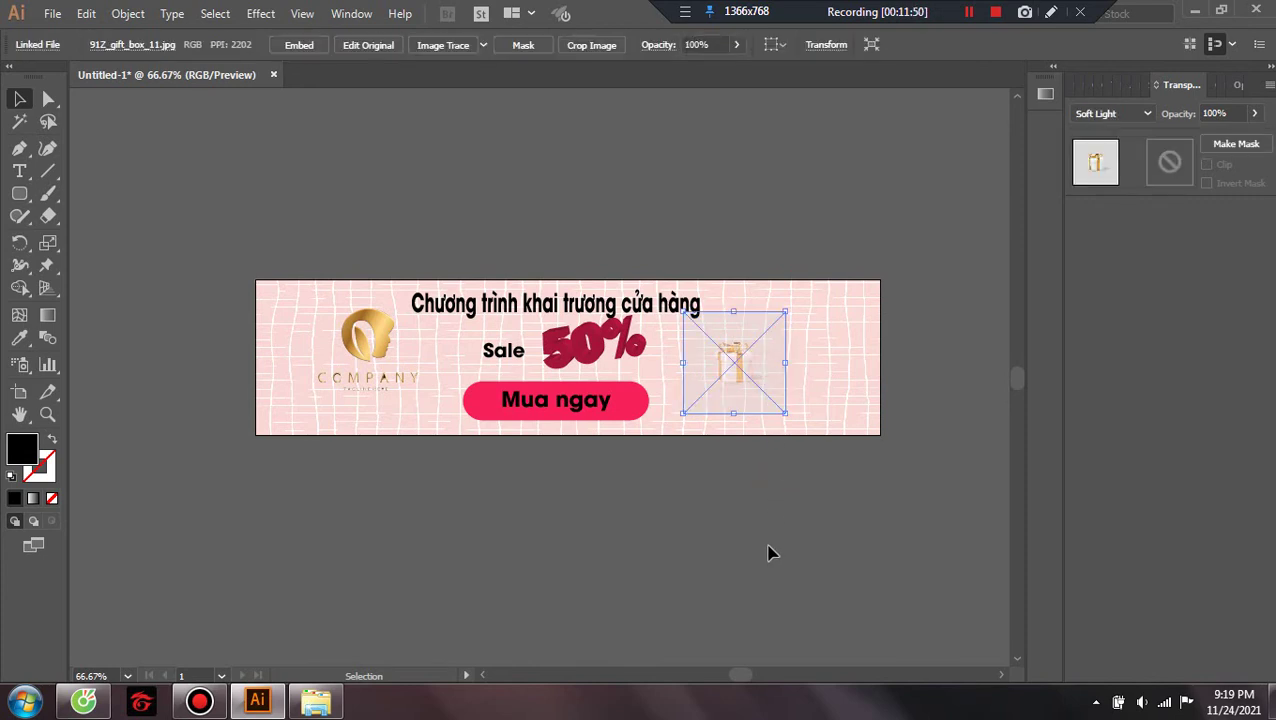
left_click(763, 468)
mouse_move(735, 384)
left_mouse_down()
mouse_move(707, 364)
mouse_move(718, 396)
mouse_move(704, 364)
left_mouse_up()
left_click(737, 541)
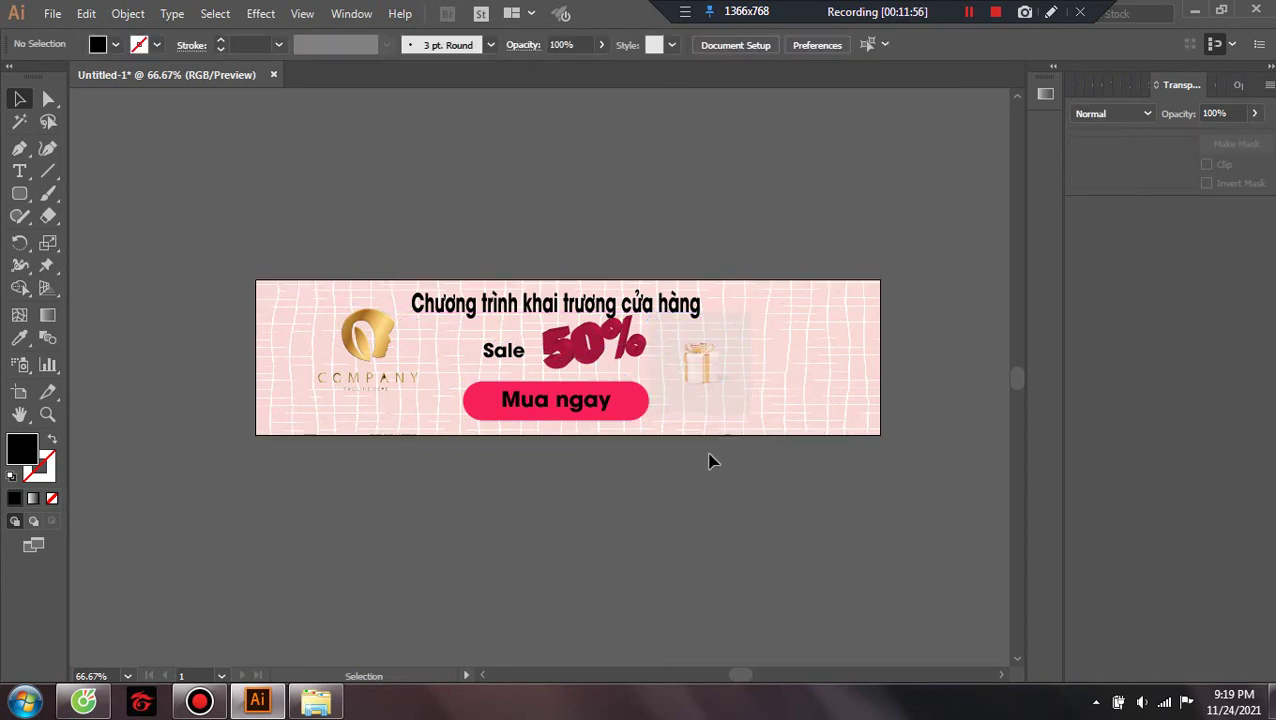
left_click(701, 387)
Delete the gift image and draw a black circle at the banner's right
key("Delete")
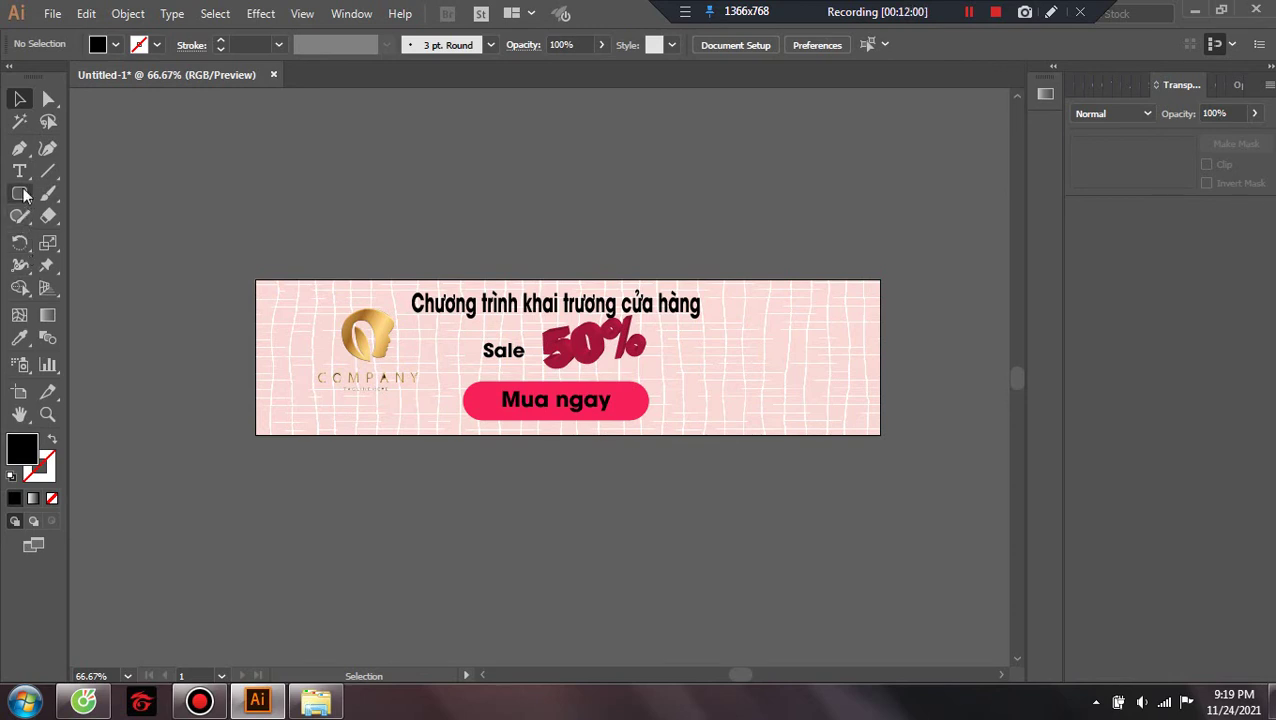
mouse_move(19, 193)
left_mouse_down()
mouse_move(91, 198)
mouse_move(100, 238)
left_mouse_up()
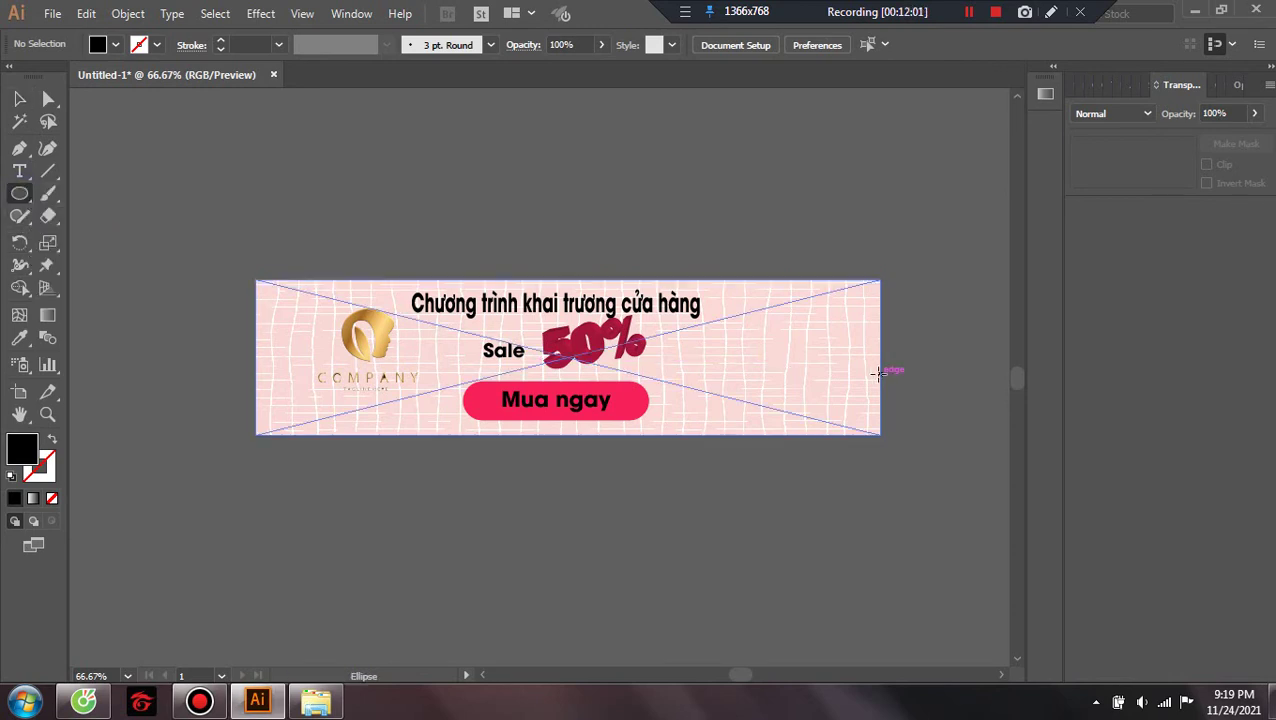
left_click_drag(727, 312, 817, 401)
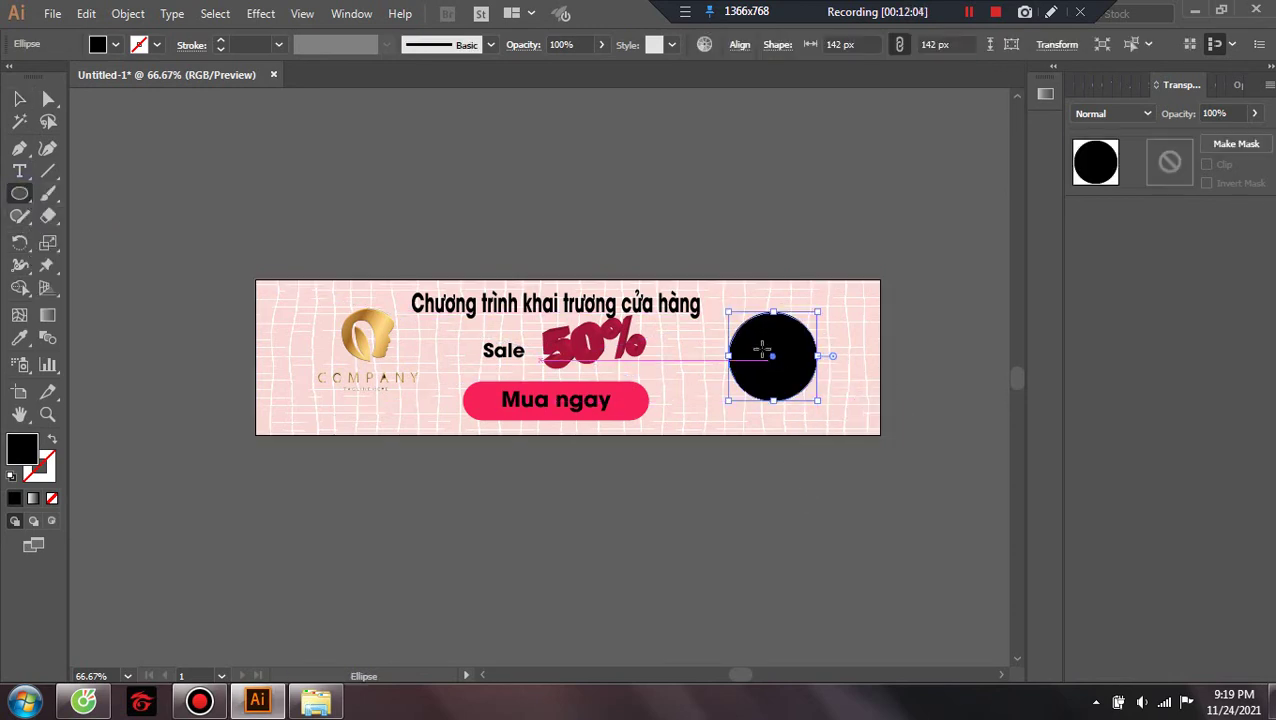
left_click(18, 99)
mouse_move(771, 357)
left_mouse_down()
mouse_move(768, 335)
mouse_move(749, 374)
left_mouse_up()
left_click(792, 416)
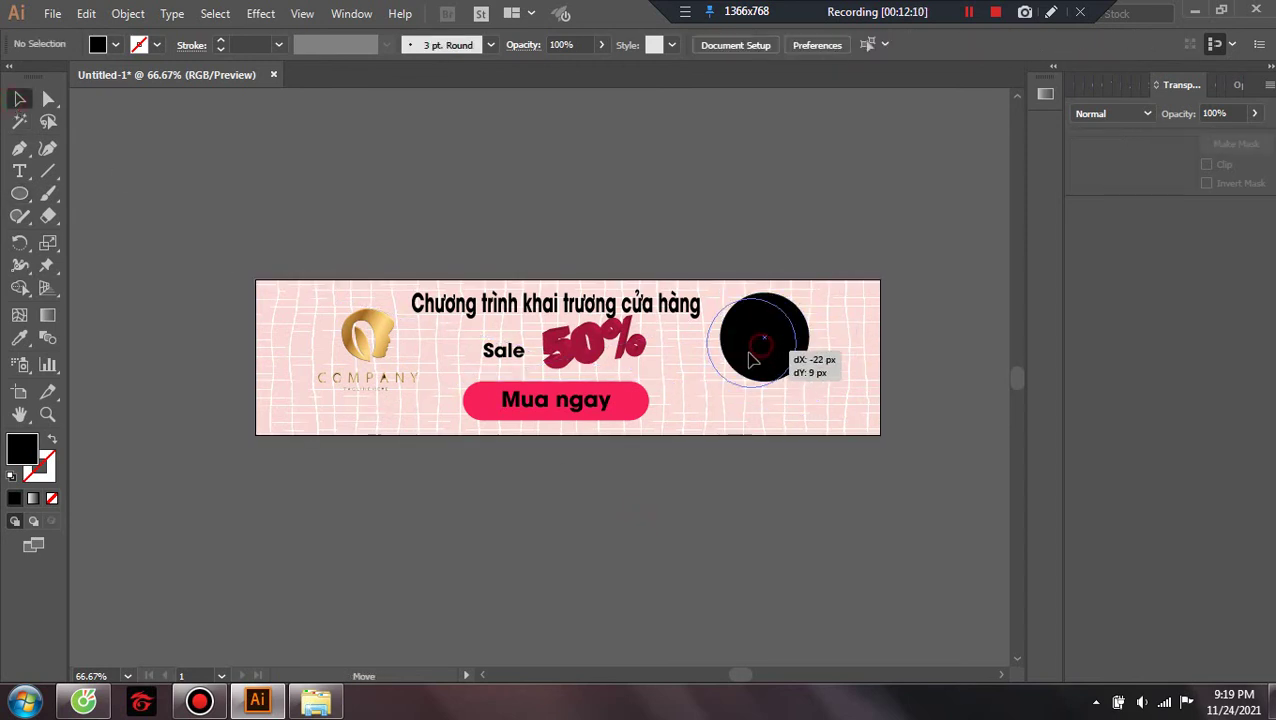
Alt-drag a copy of the black circle to sit beside it on the right
left_click(820, 375)
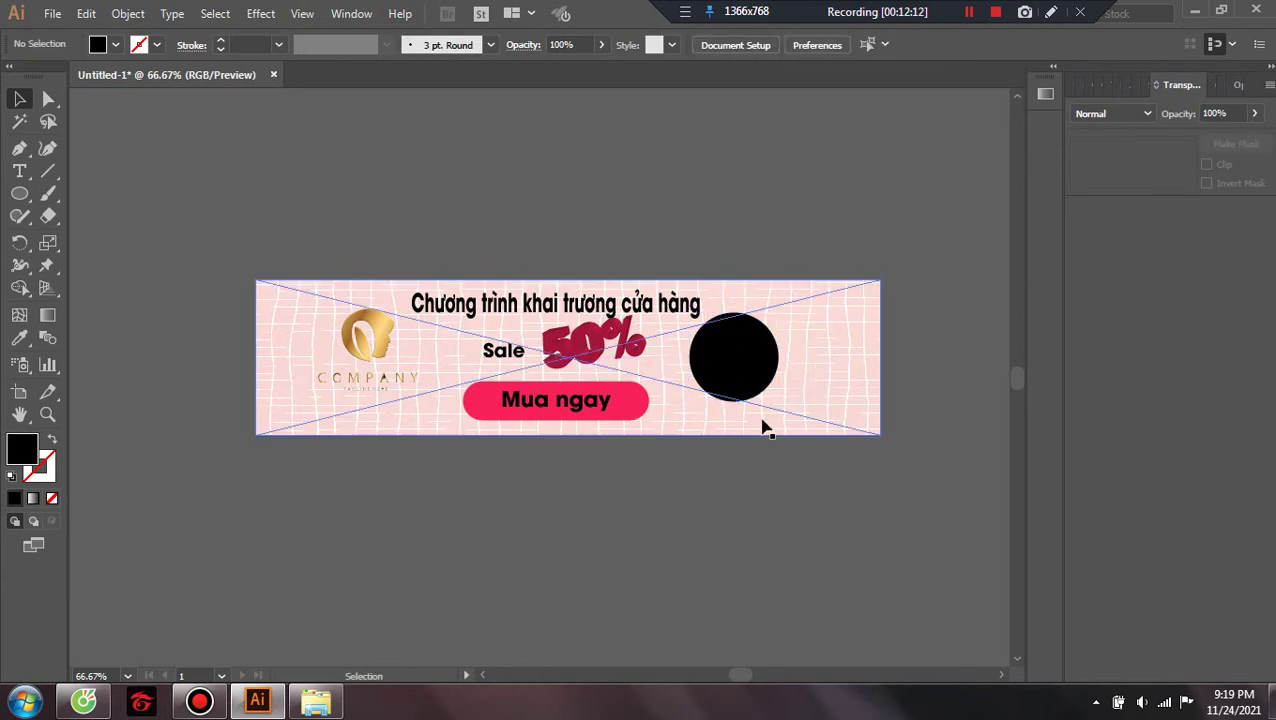
left_click(742, 365)
mouse_move(746, 364)
left_mouse_down()
mouse_move(838, 371)
mouse_move(812, 361)
mouse_move(820, 372)
mouse_move(829, 362)
left_mouse_up()
left_click(780, 512)
left_click(820, 498)
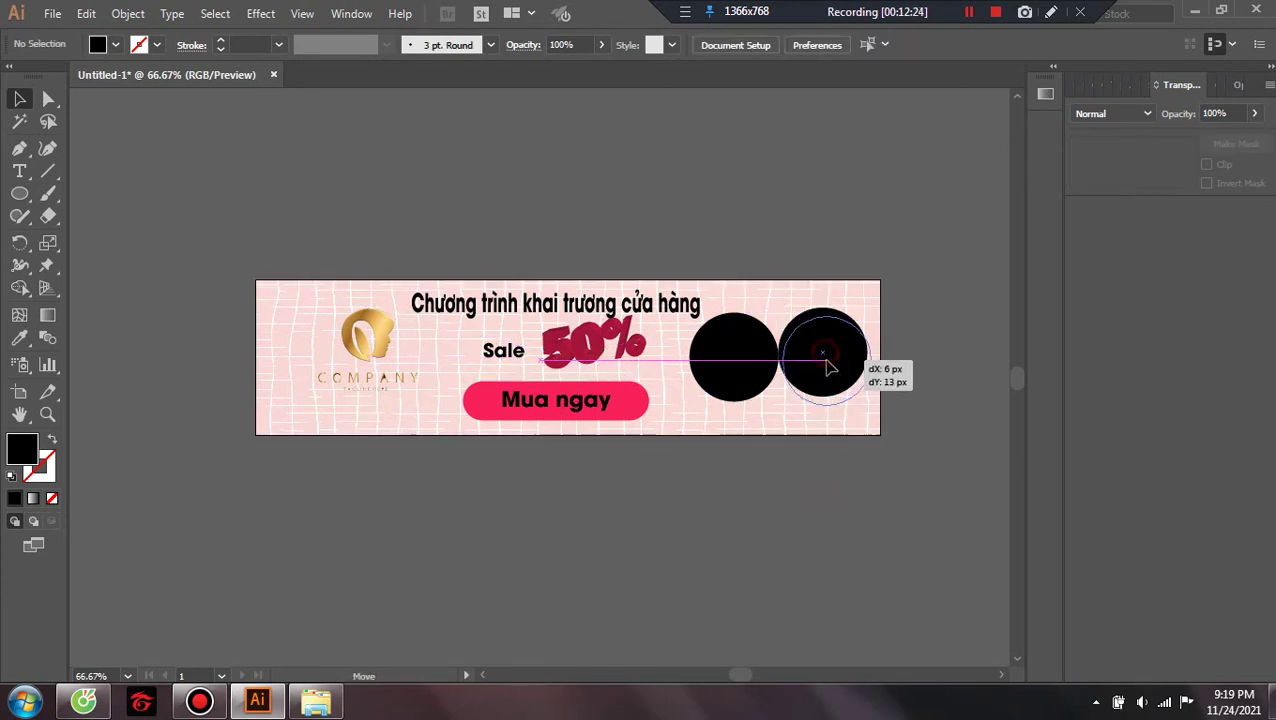
left_click(820, 508)
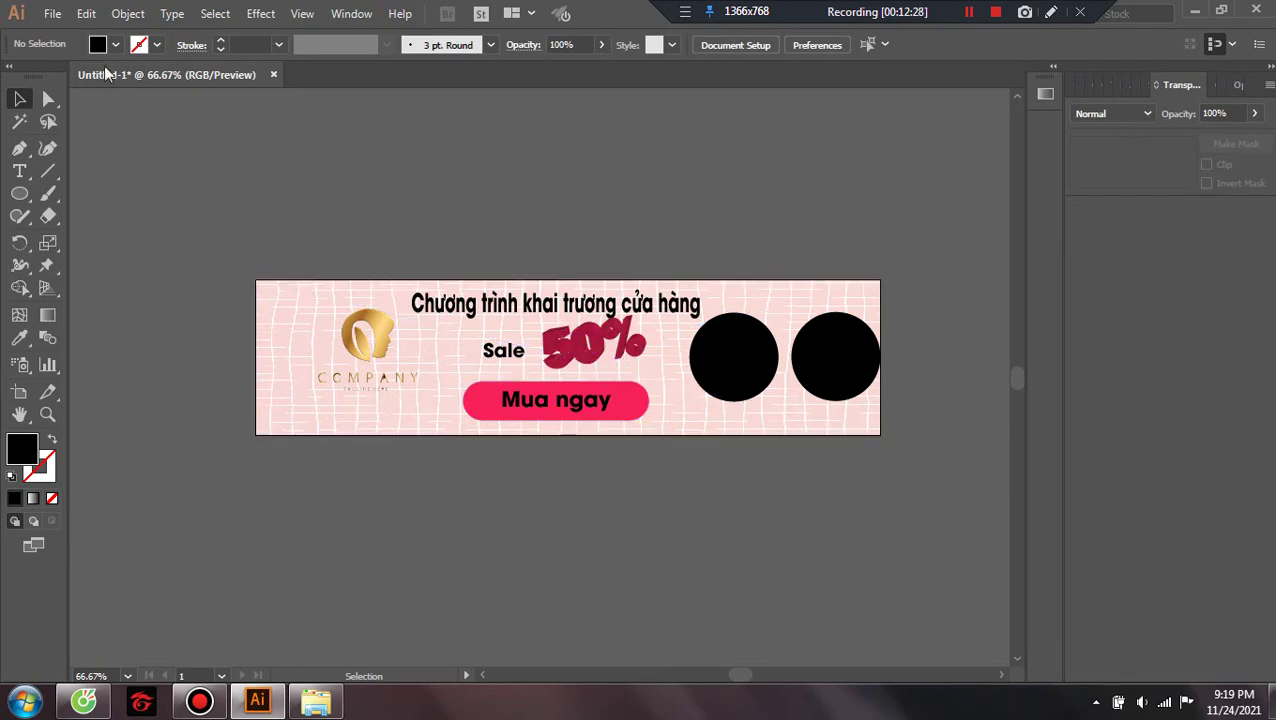
Place the woman-s-bag-close-up photo from the Downloads folder via File > Place
left_click(50, 14)
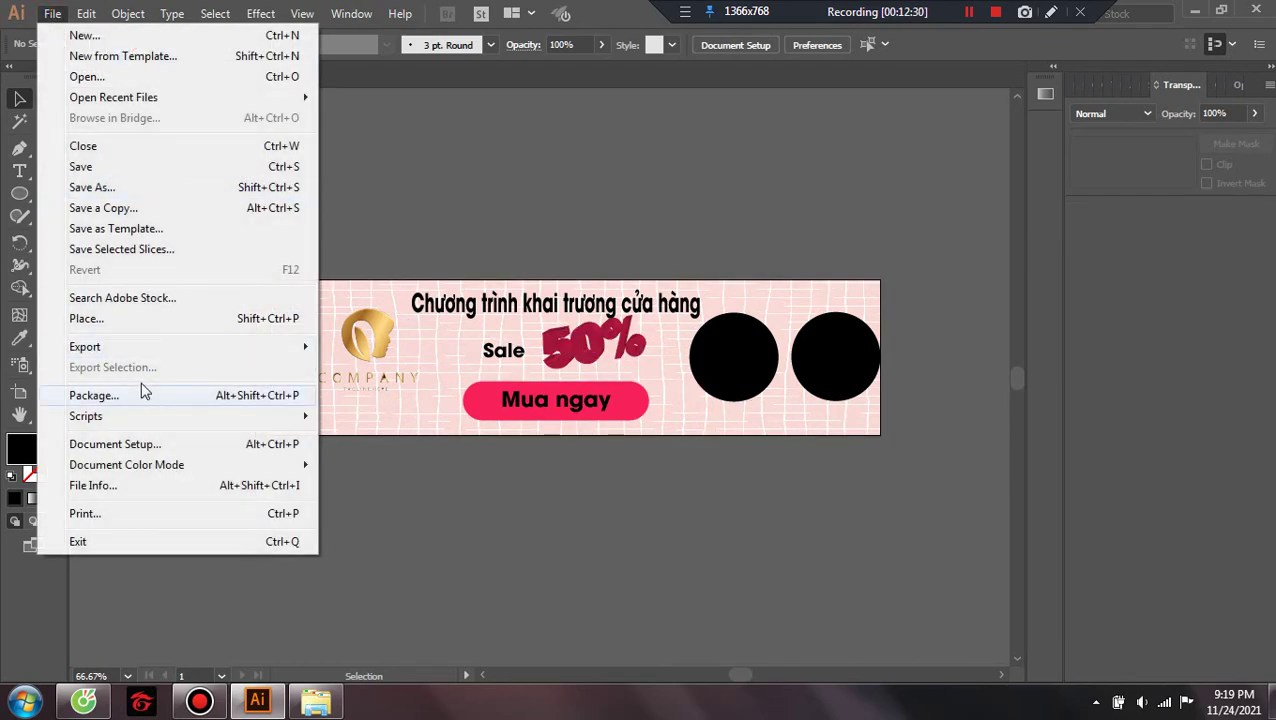
left_click(104, 316)
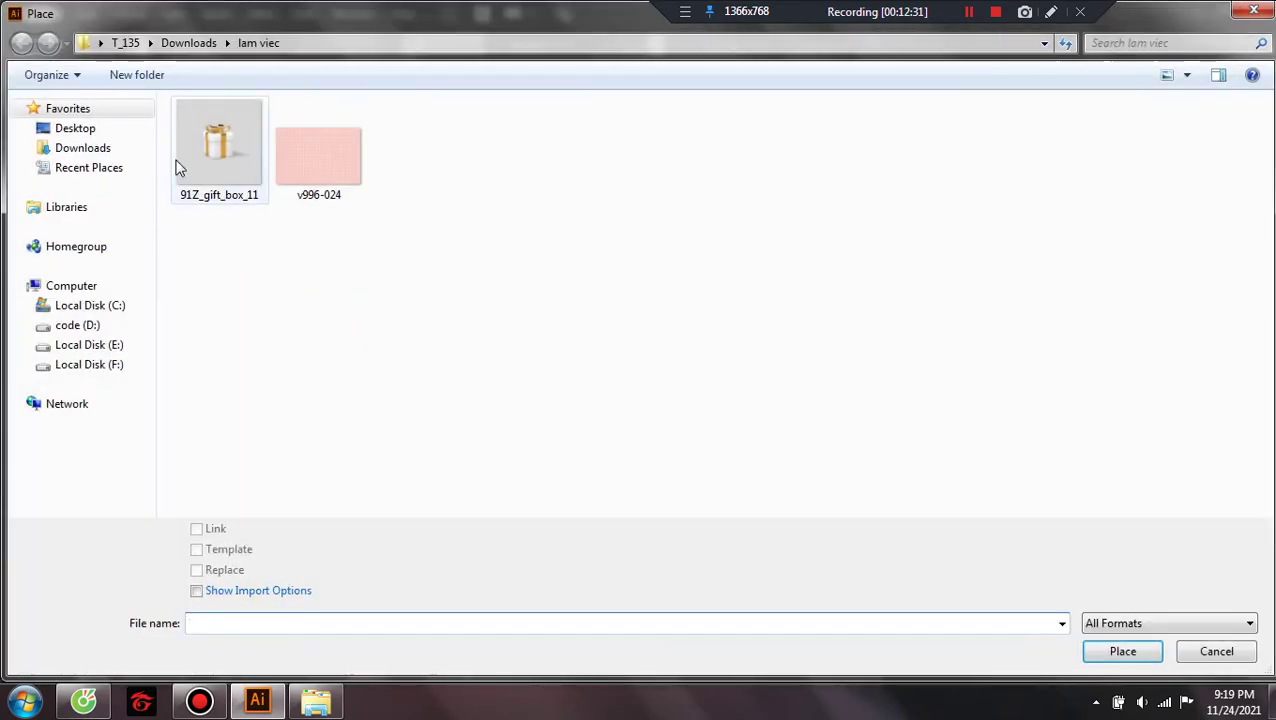
left_click(85, 153)
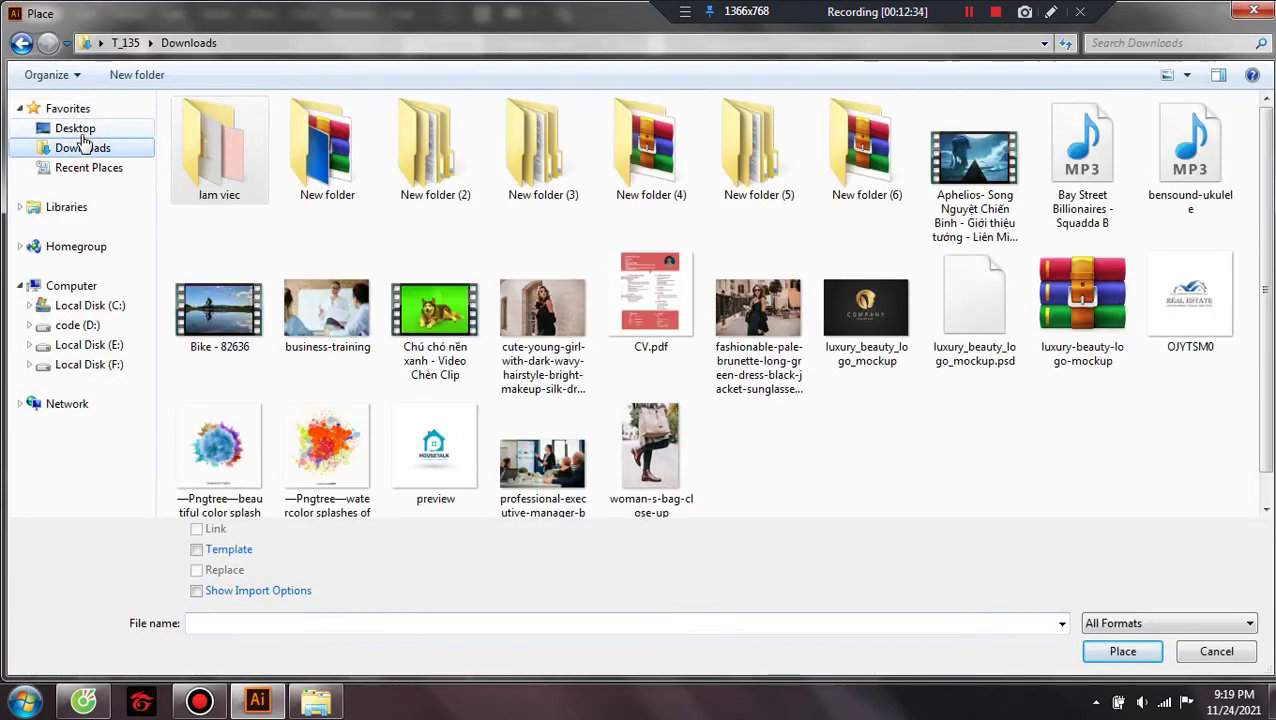
left_click(575, 358)
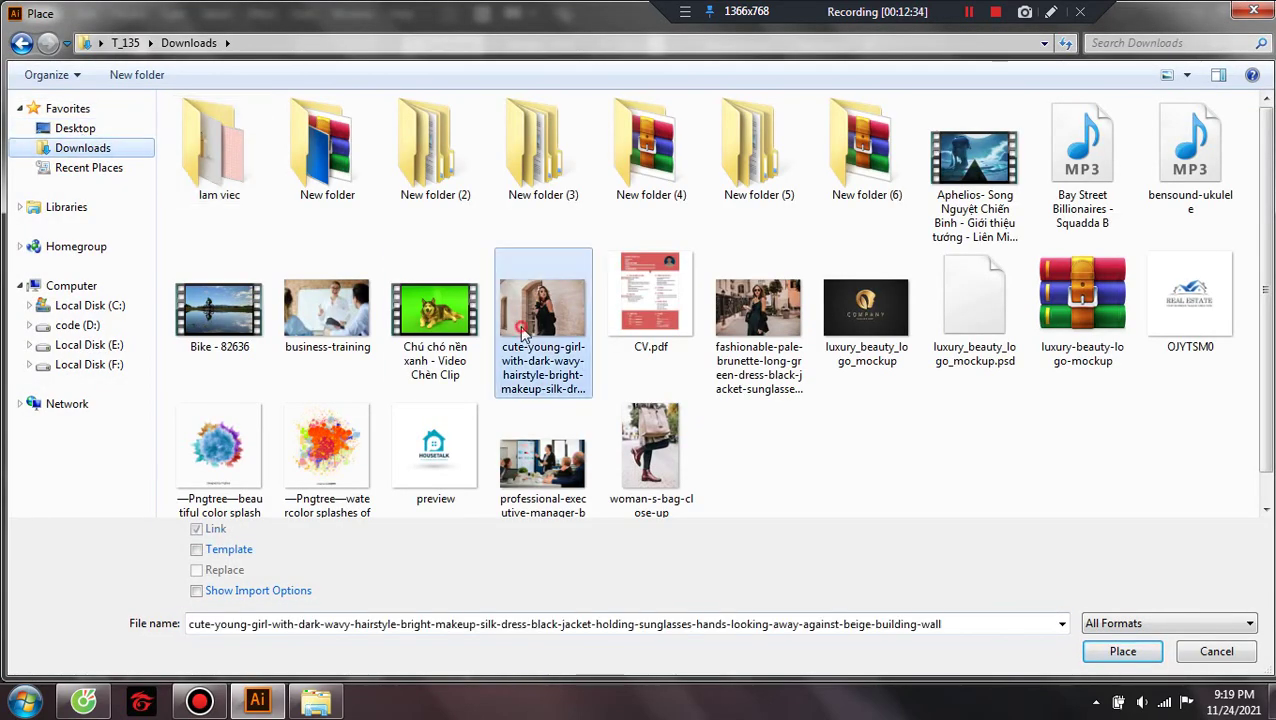
left_click(670, 470)
left_click(1121, 652)
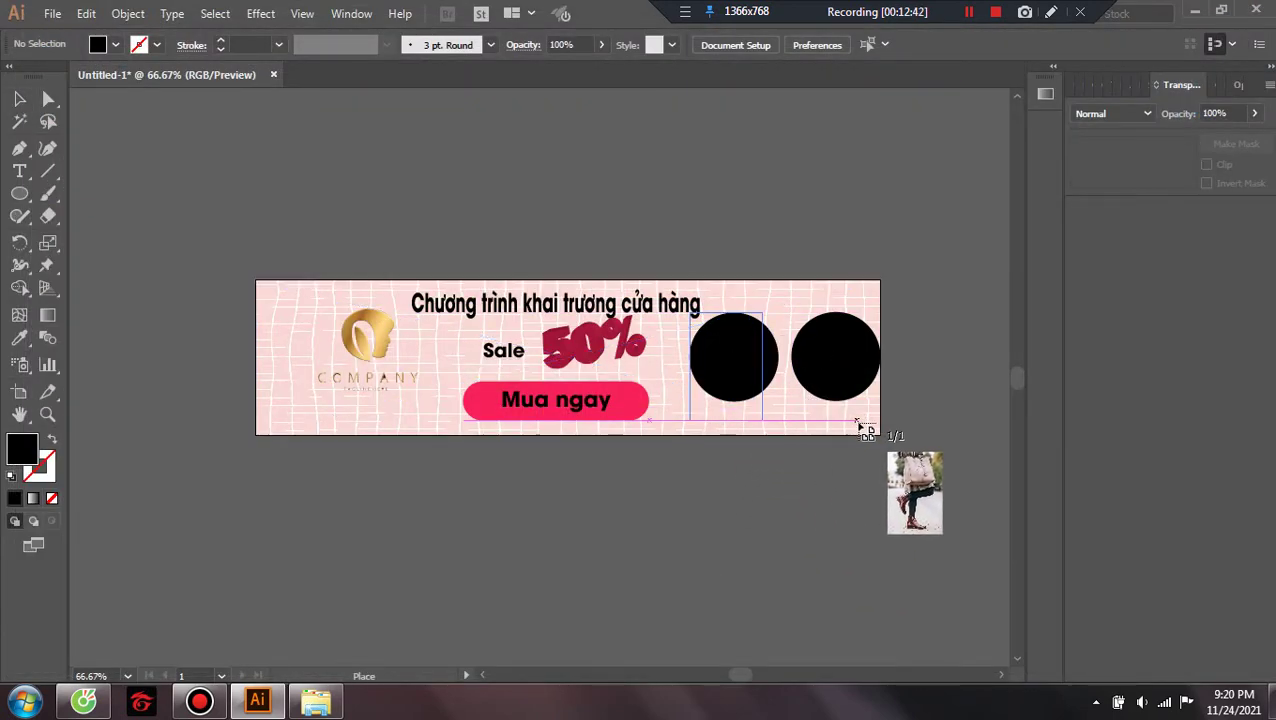
Place the bag photo over the left circle and send it backward
left_click_drag(881, 450, 864, 449)
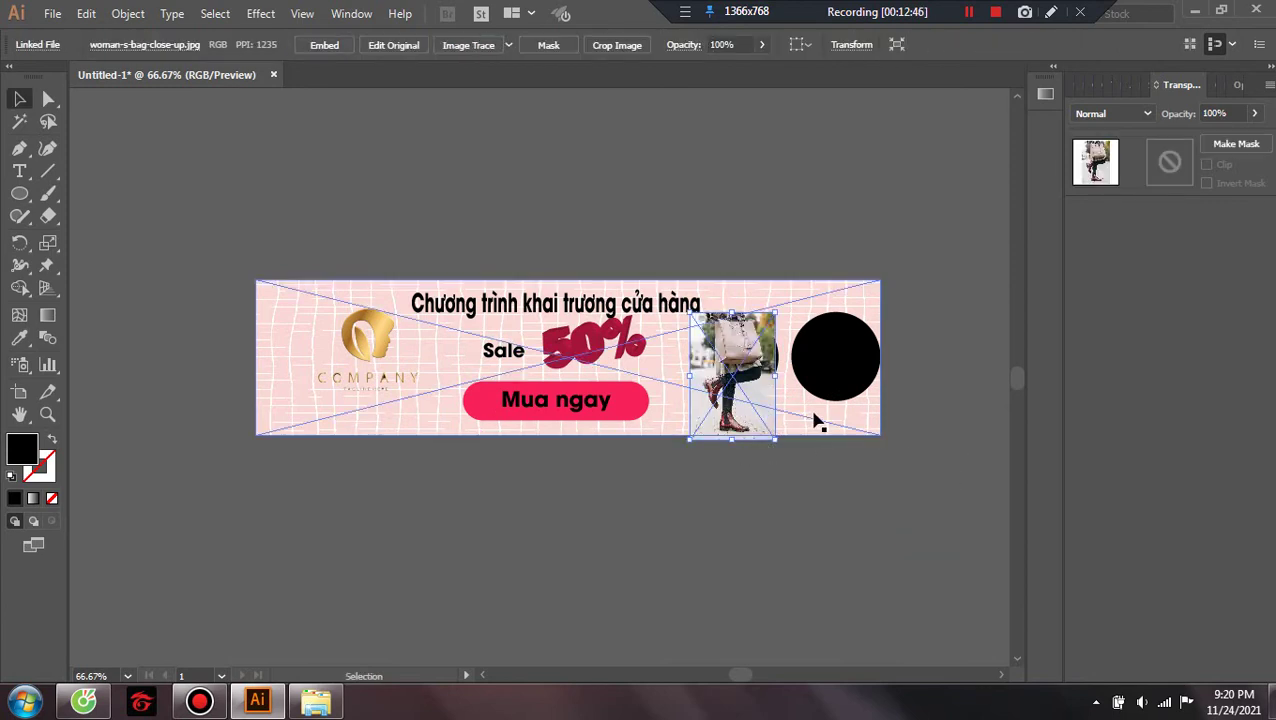
left_click(730, 480)
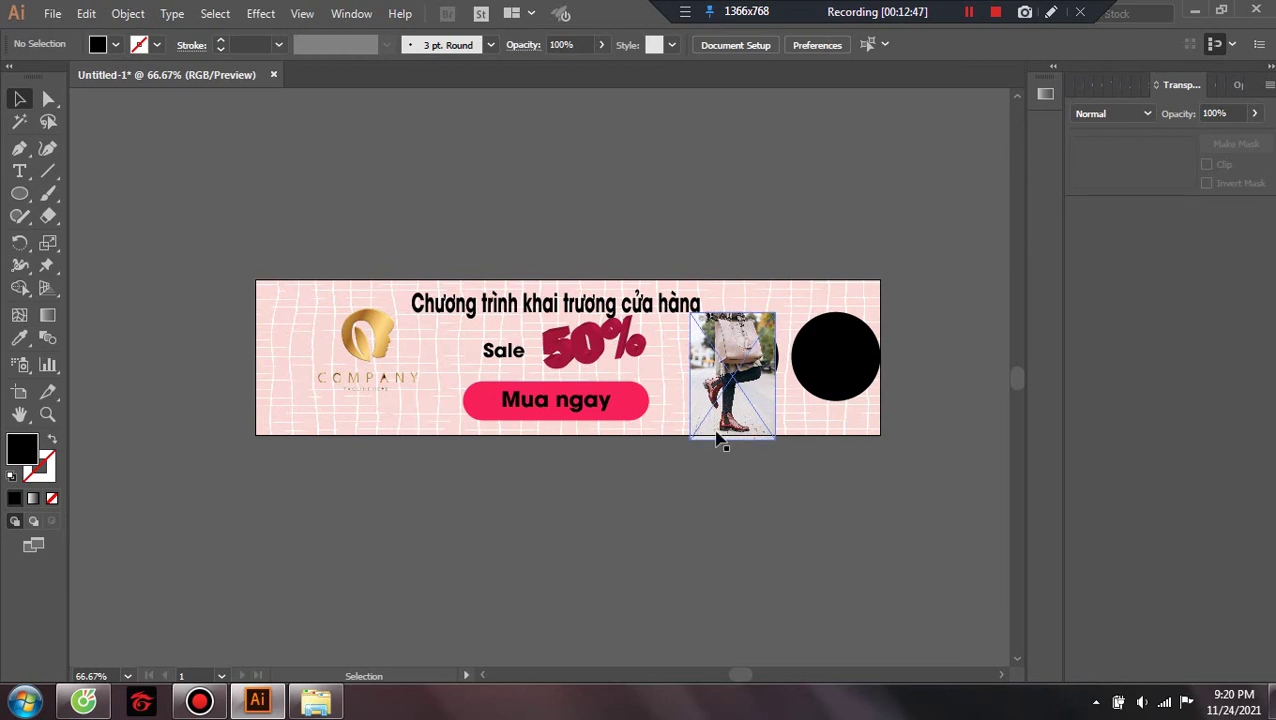
left_click(738, 428)
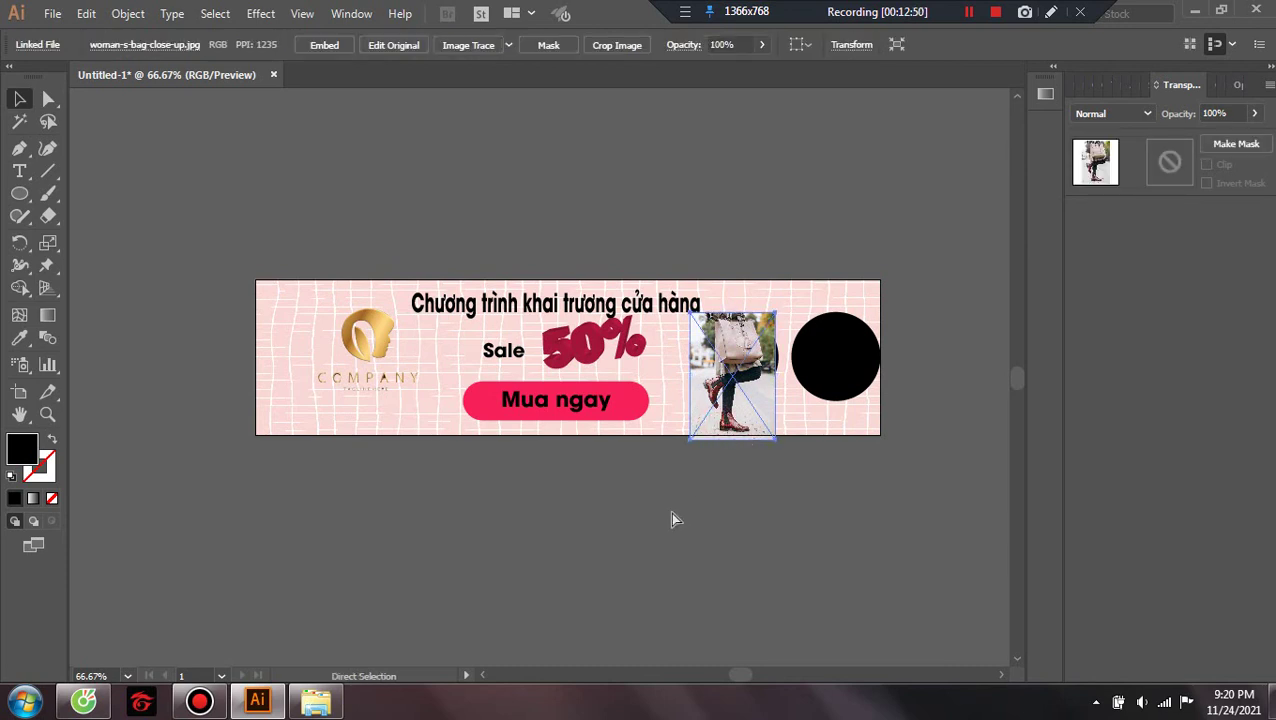
key("ctrl+bracketleft")
left_click(724, 603)
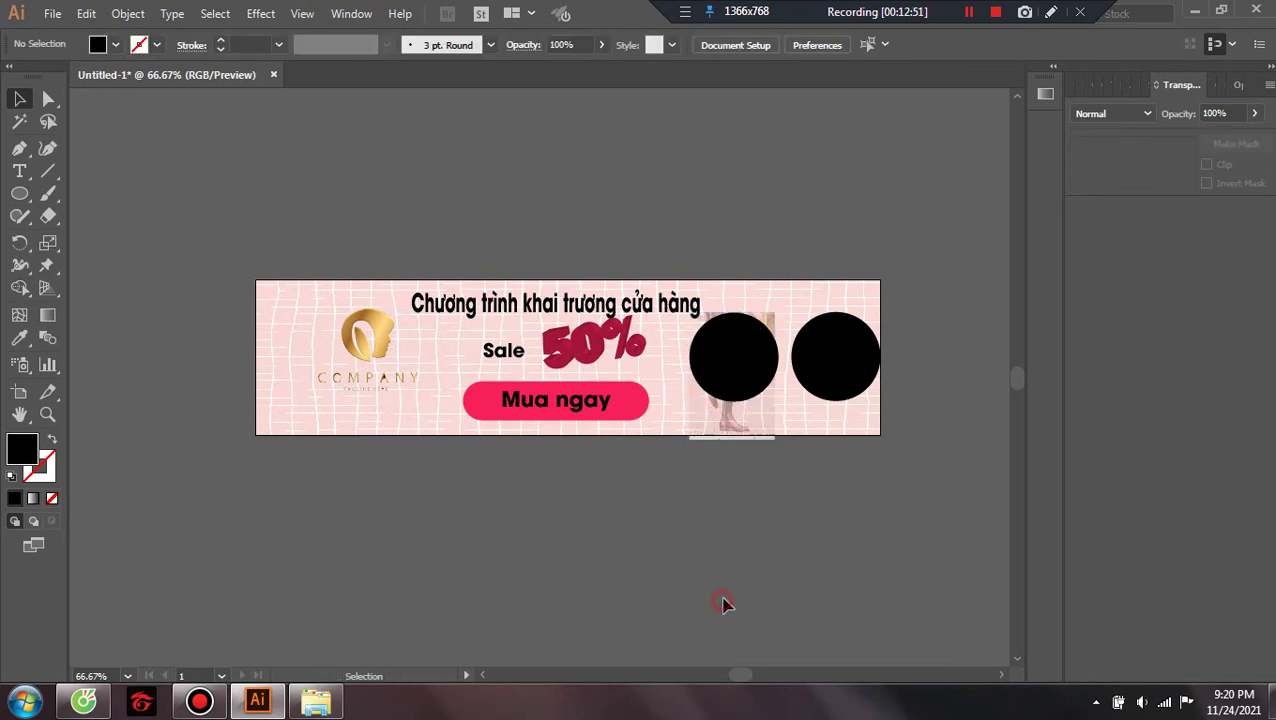
Select the bag photo with the left circle and clip it using Ctrl+7
left_click(740, 379)
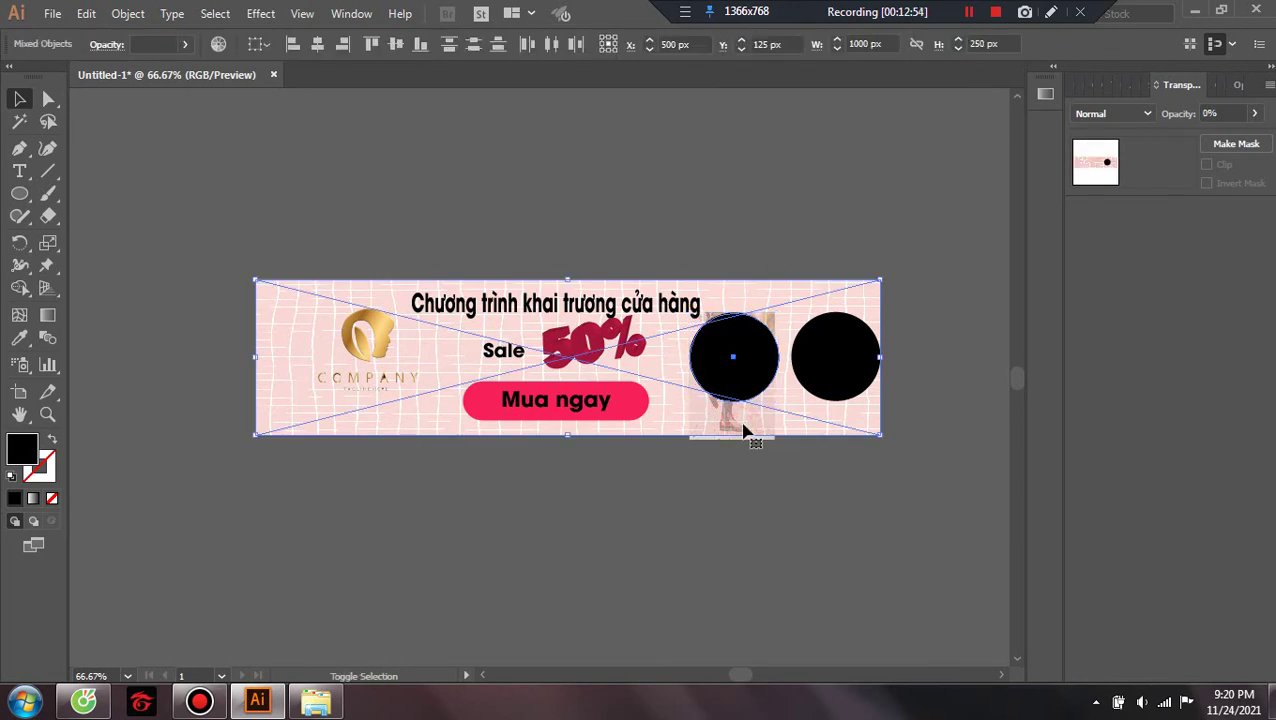
left_click(730, 460)
left_click(729, 442)
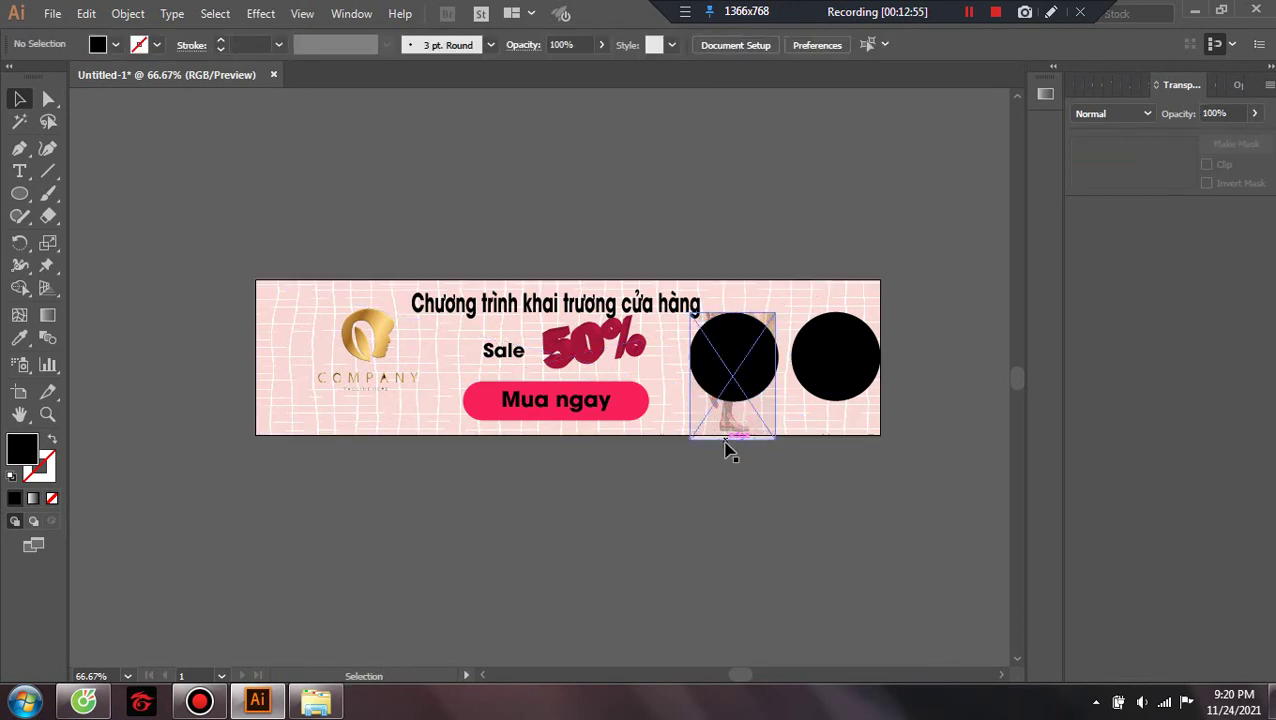
left_click(762, 366, "shift")
key("ctrl+7")
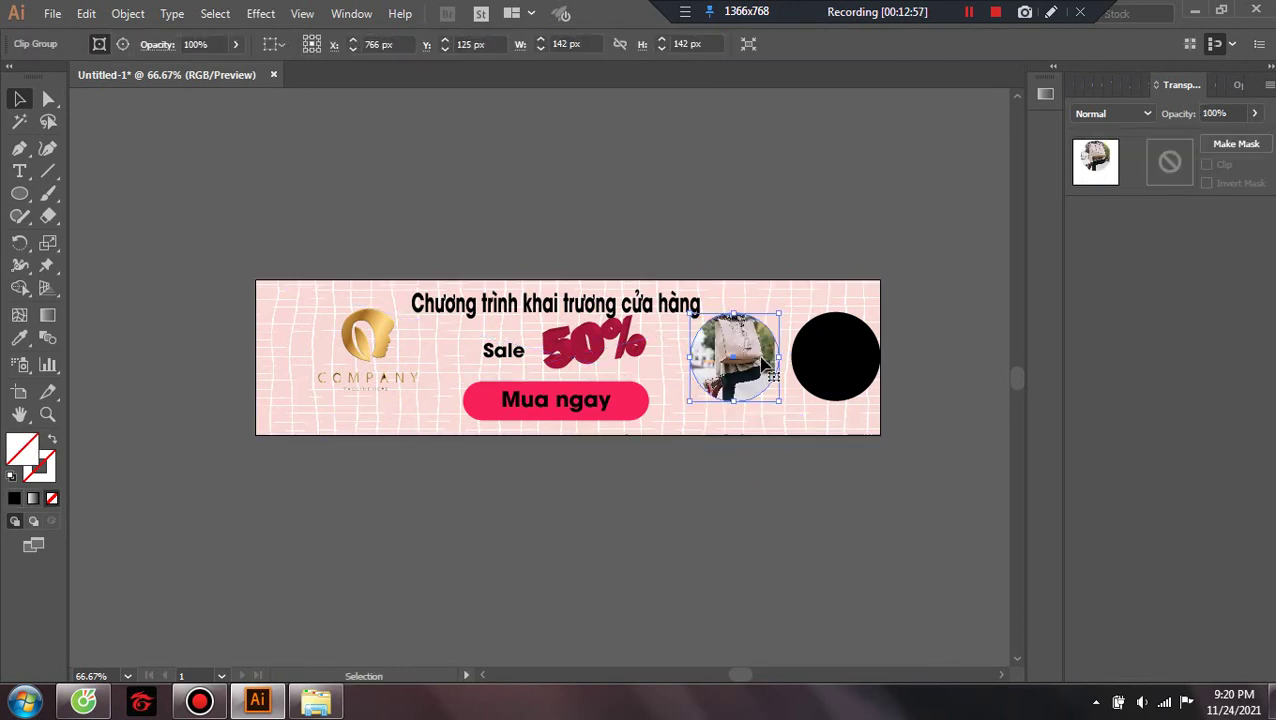
left_click(717, 598)
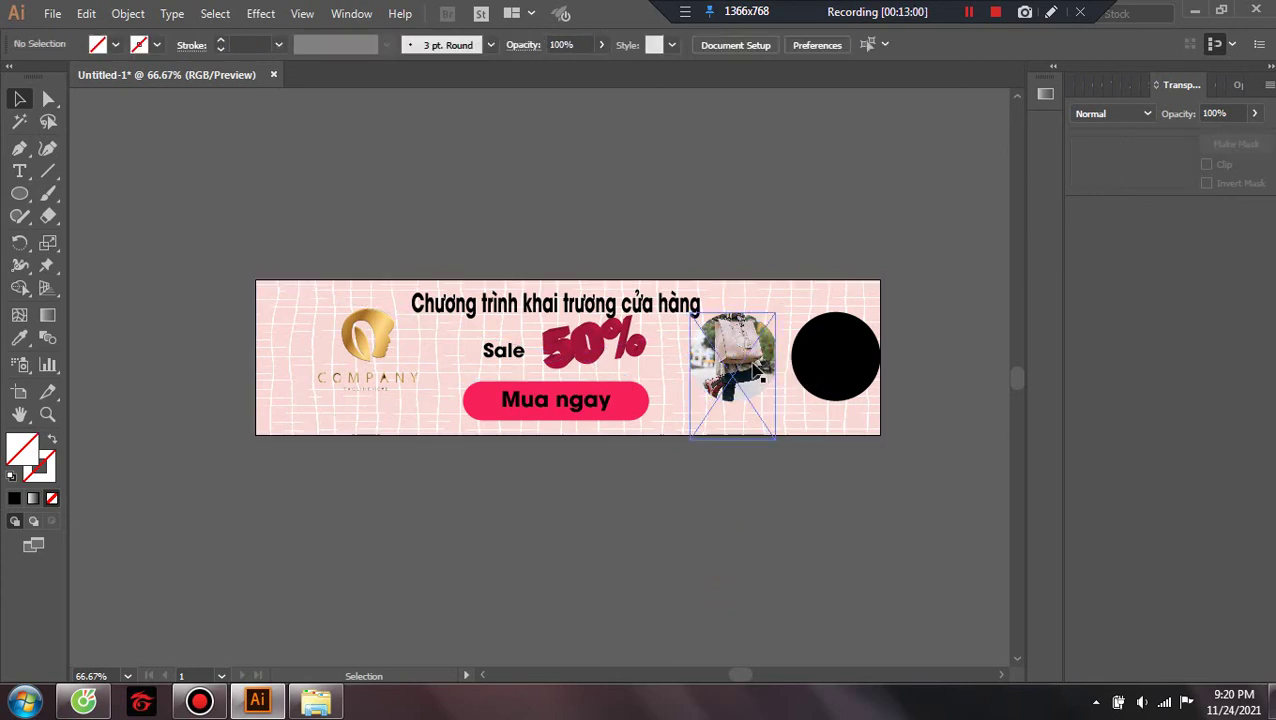
left_click(733, 358)
left_click(779, 590)
left_click(773, 410)
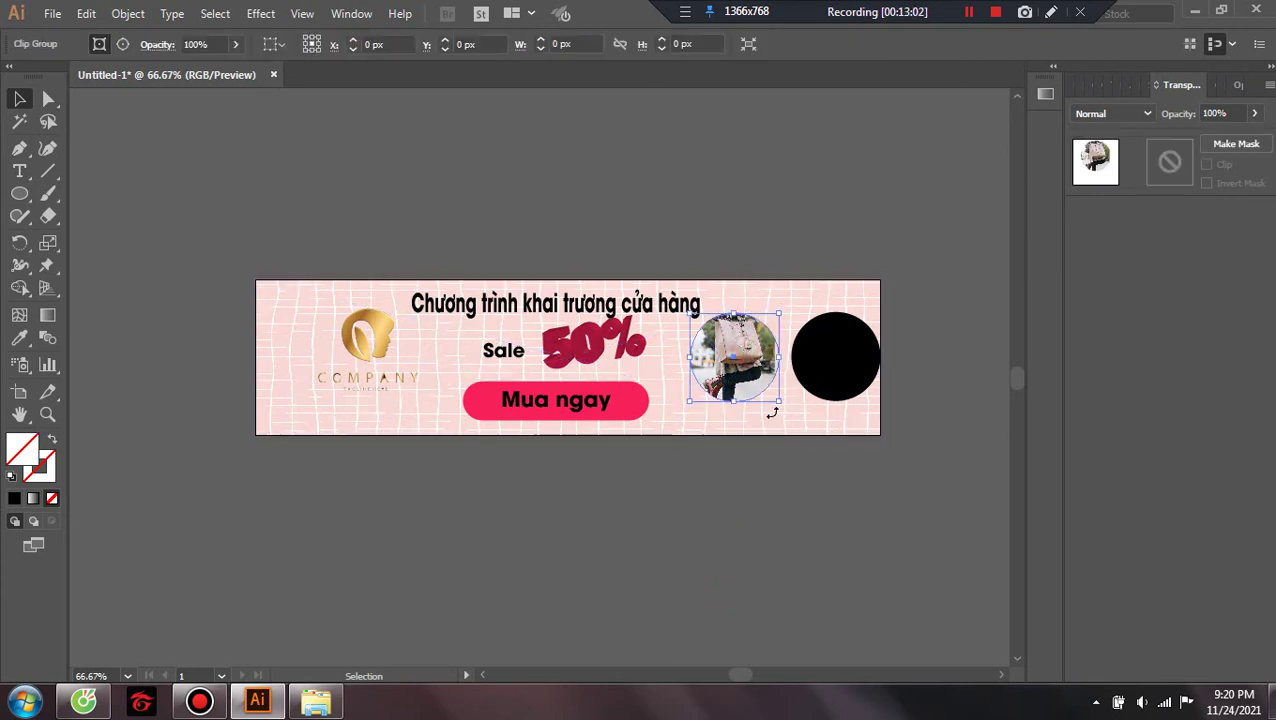
left_click(800, 600)
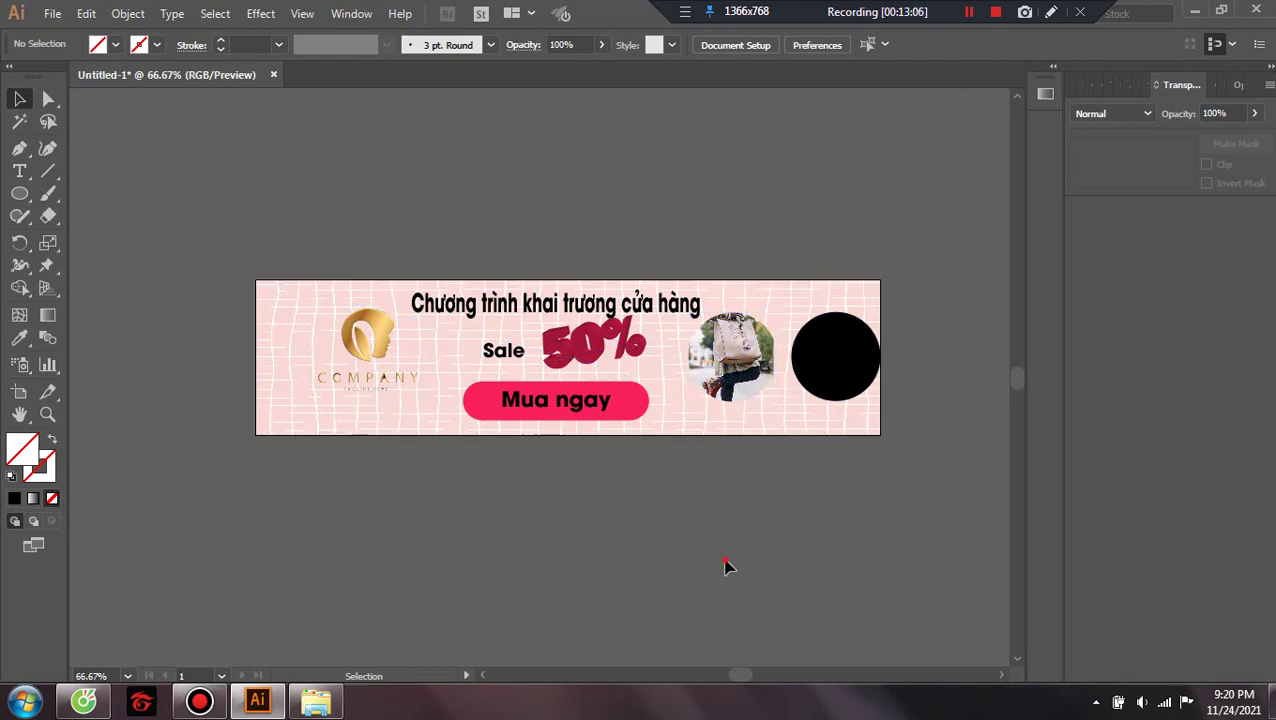
Browse the Object and Select menus, then open Effect > Pathfinder
left_click(703, 370)
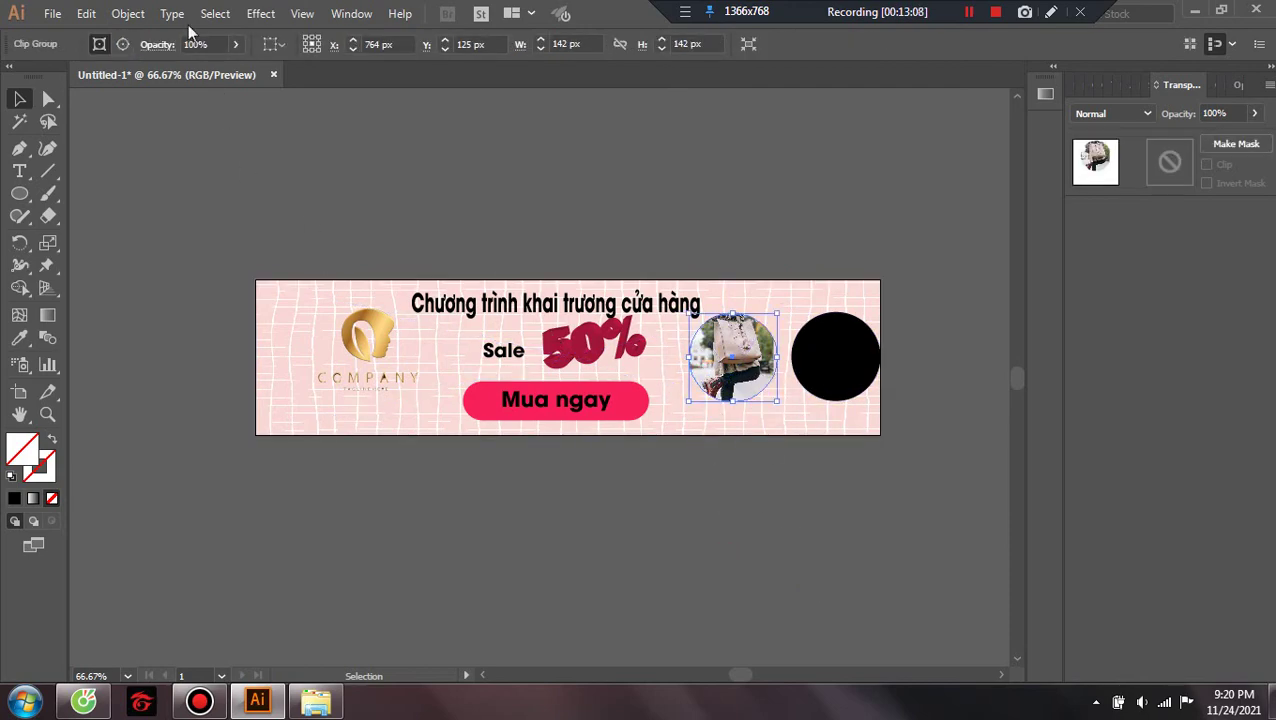
left_click(127, 22)
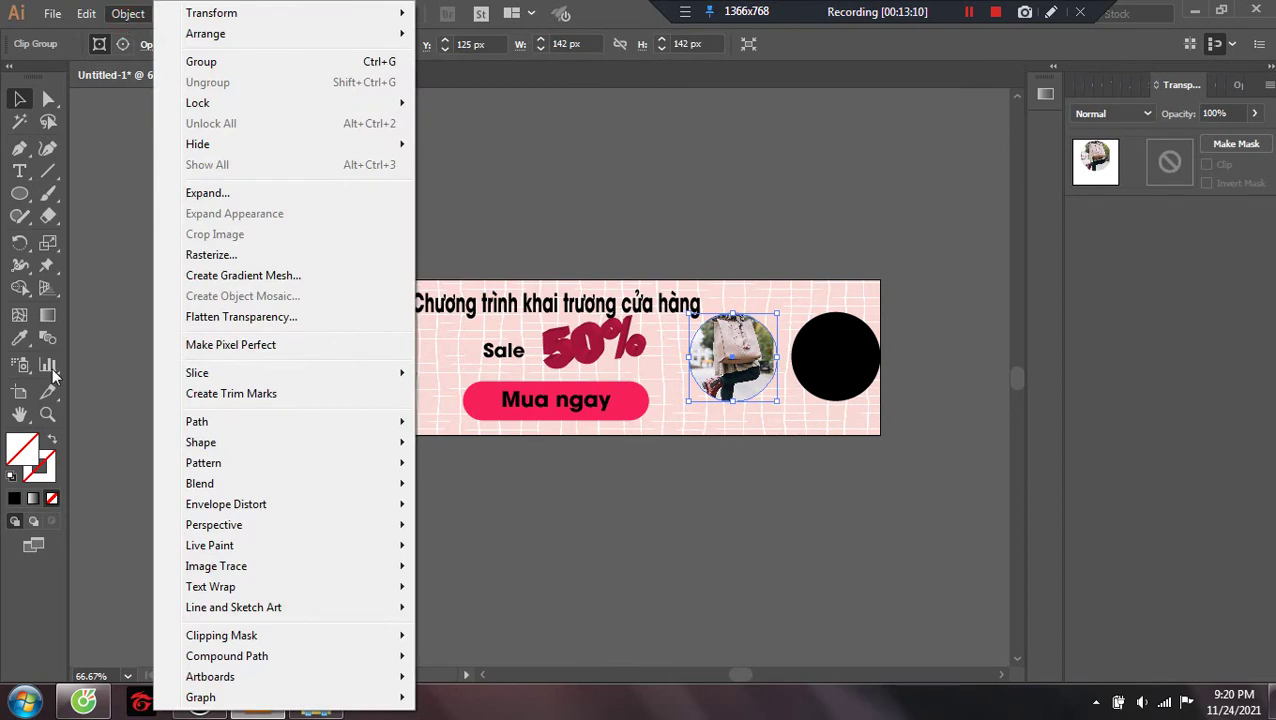
left_click(578, 10)
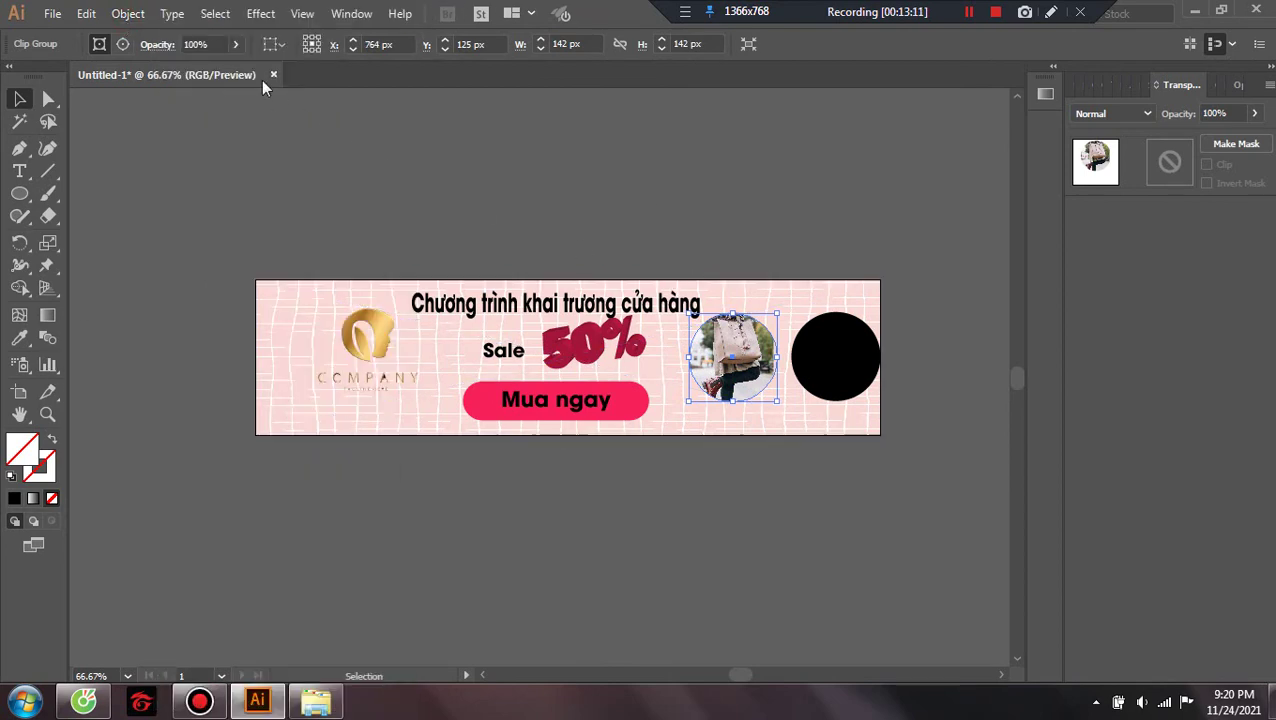
left_click(218, 16)
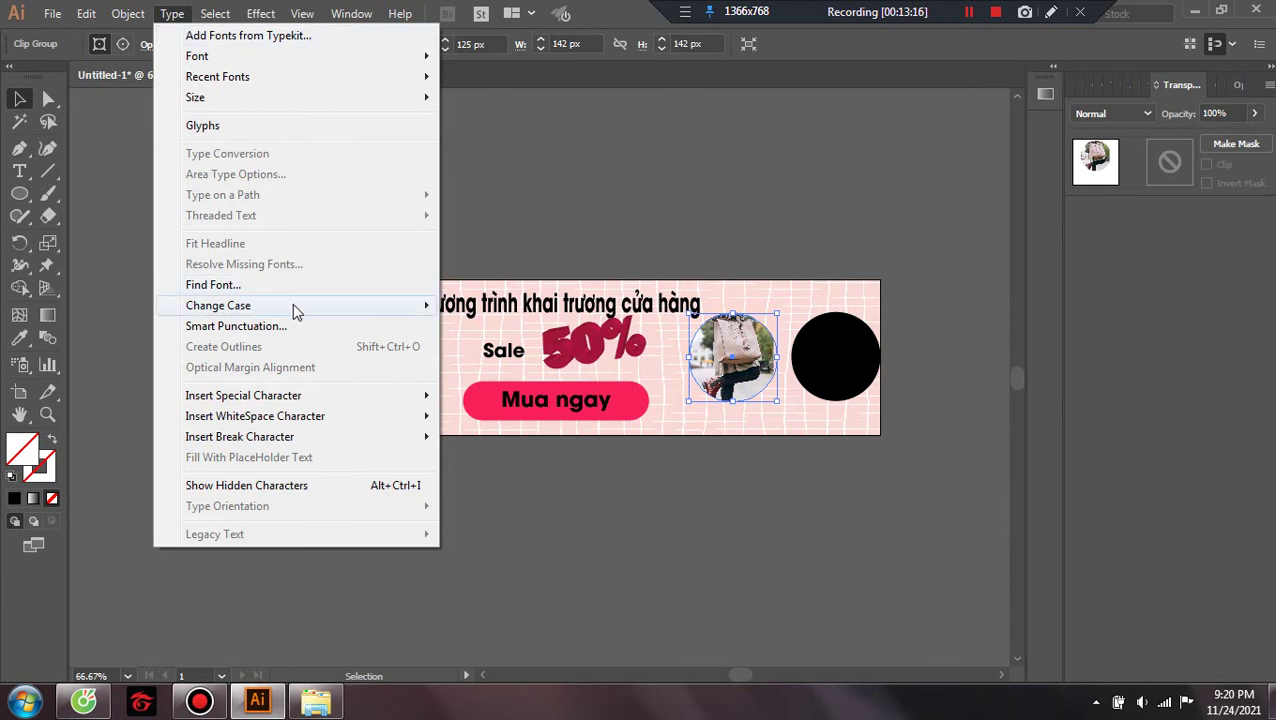
left_click(642, 590)
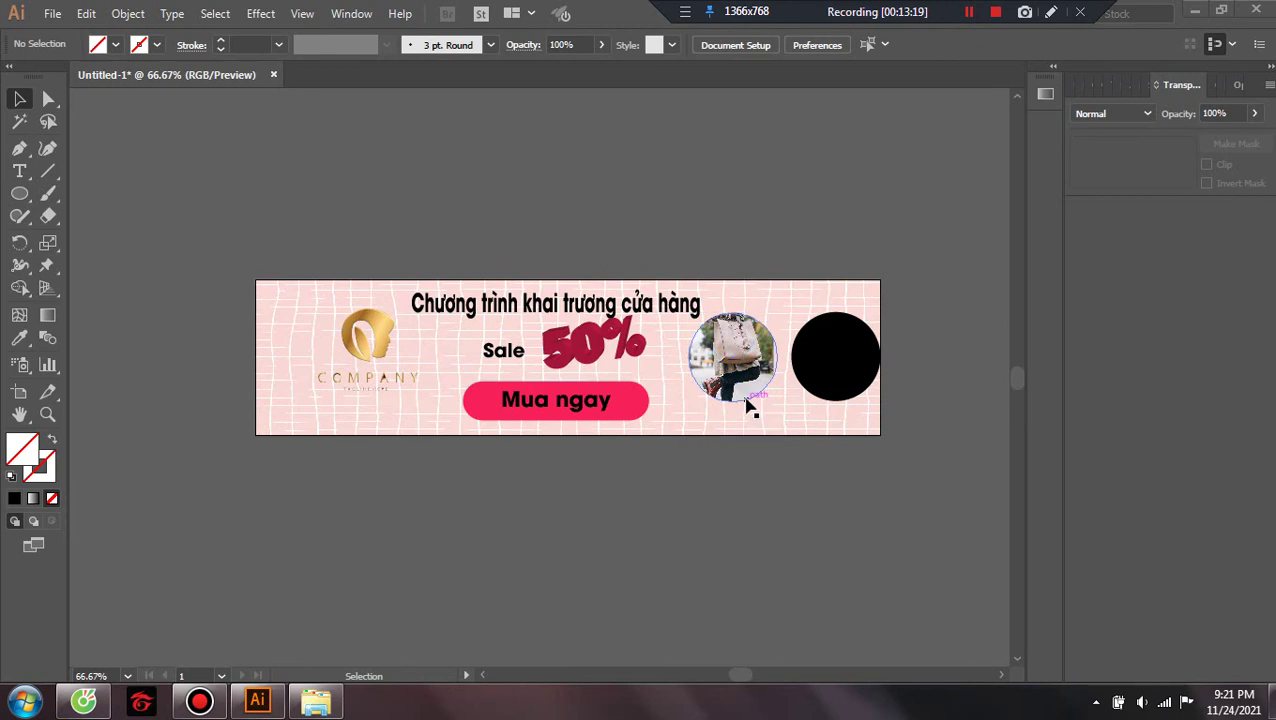
left_click(259, 14)
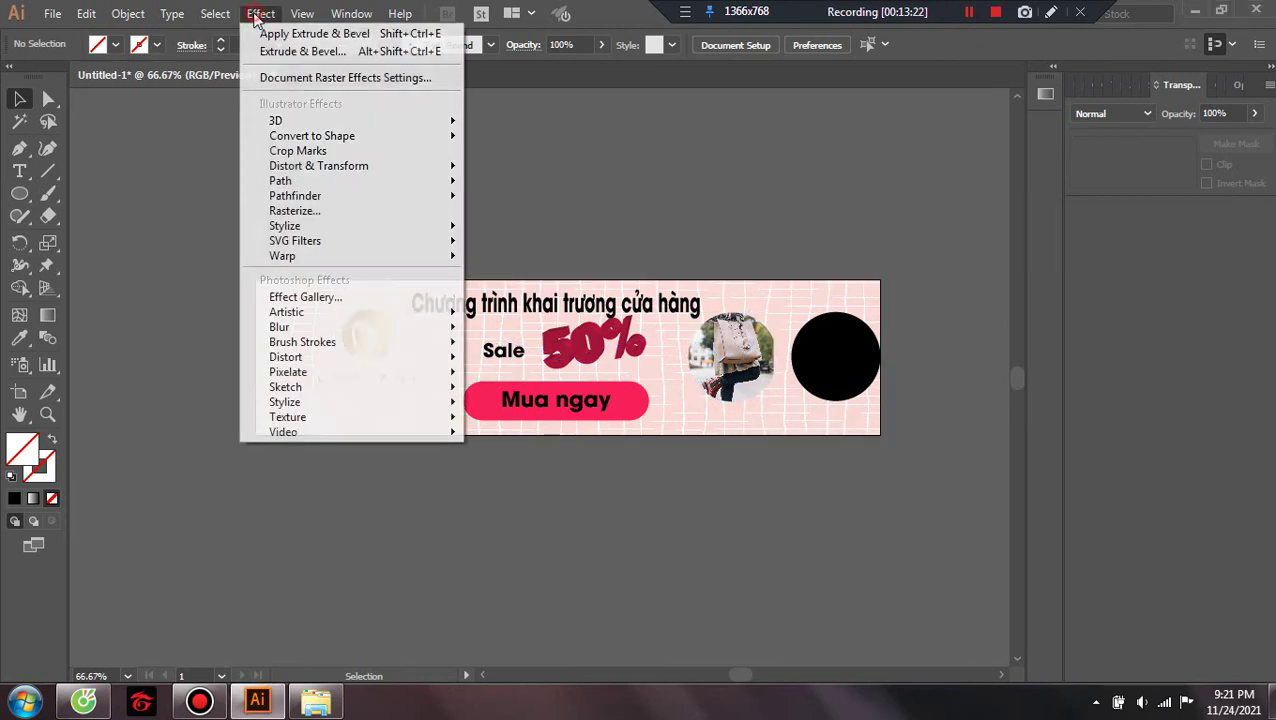
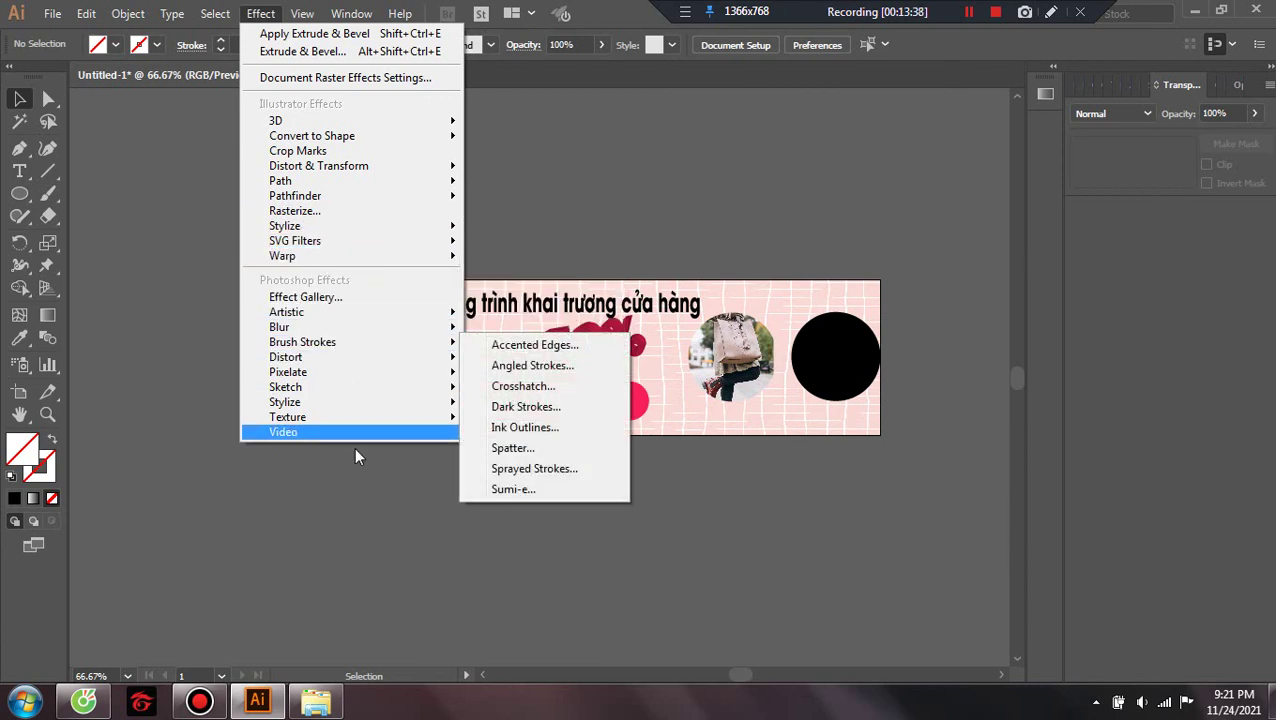
Add a black Multiply drop shadow (75% opacity, 7 px X/Y offset, 5 px blur) to the left photo
left_click(404, 568)
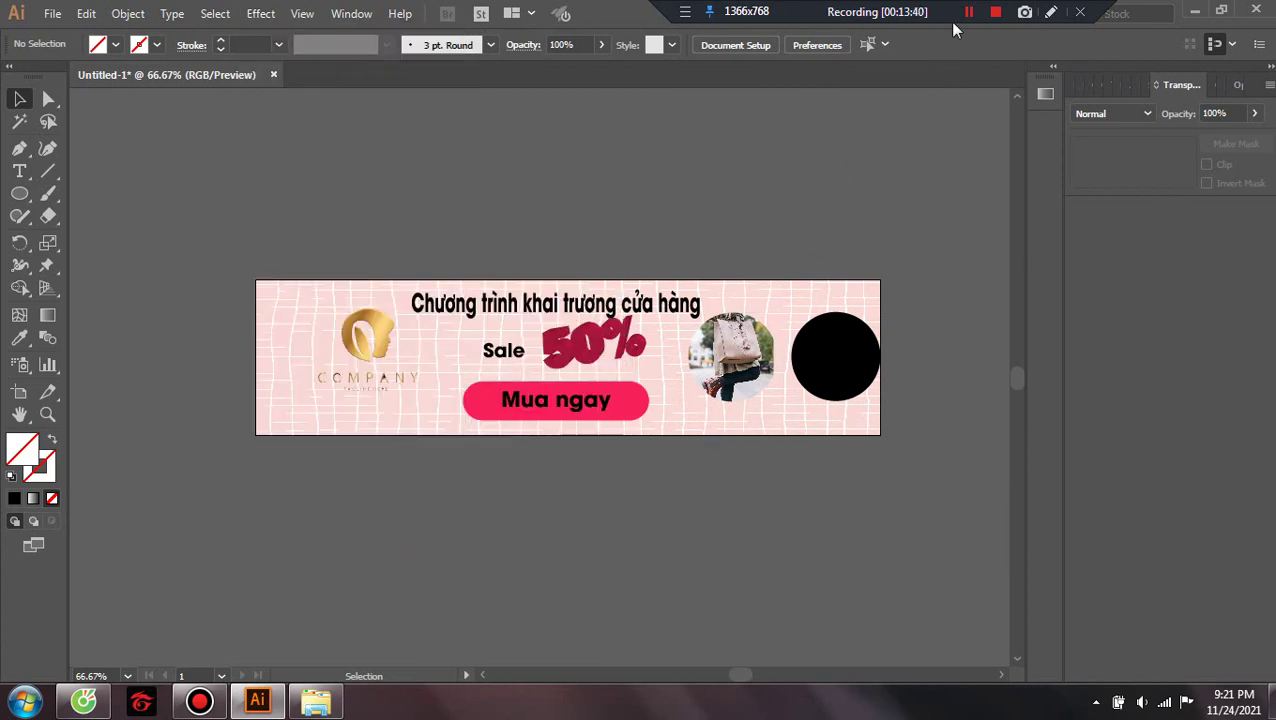
left_click(667, 396)
left_click(705, 385)
left_click(260, 14)
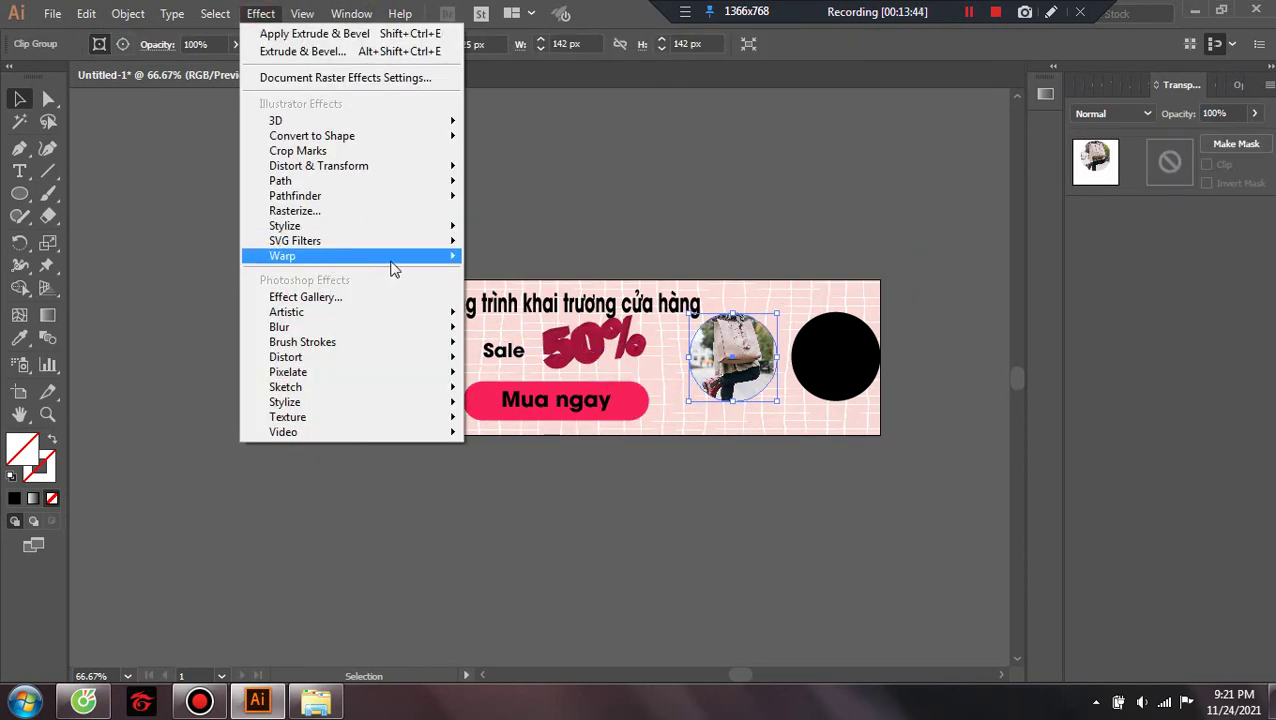
mouse_move(300, 226)
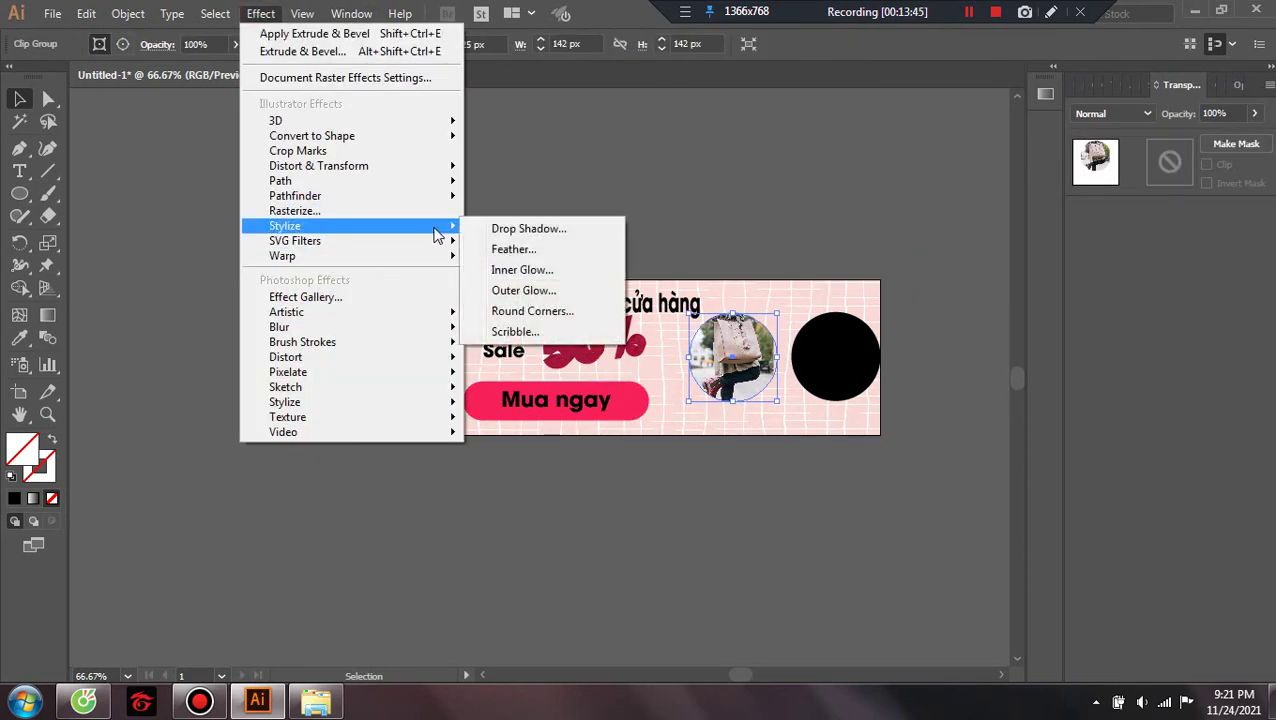
left_click(499, 238)
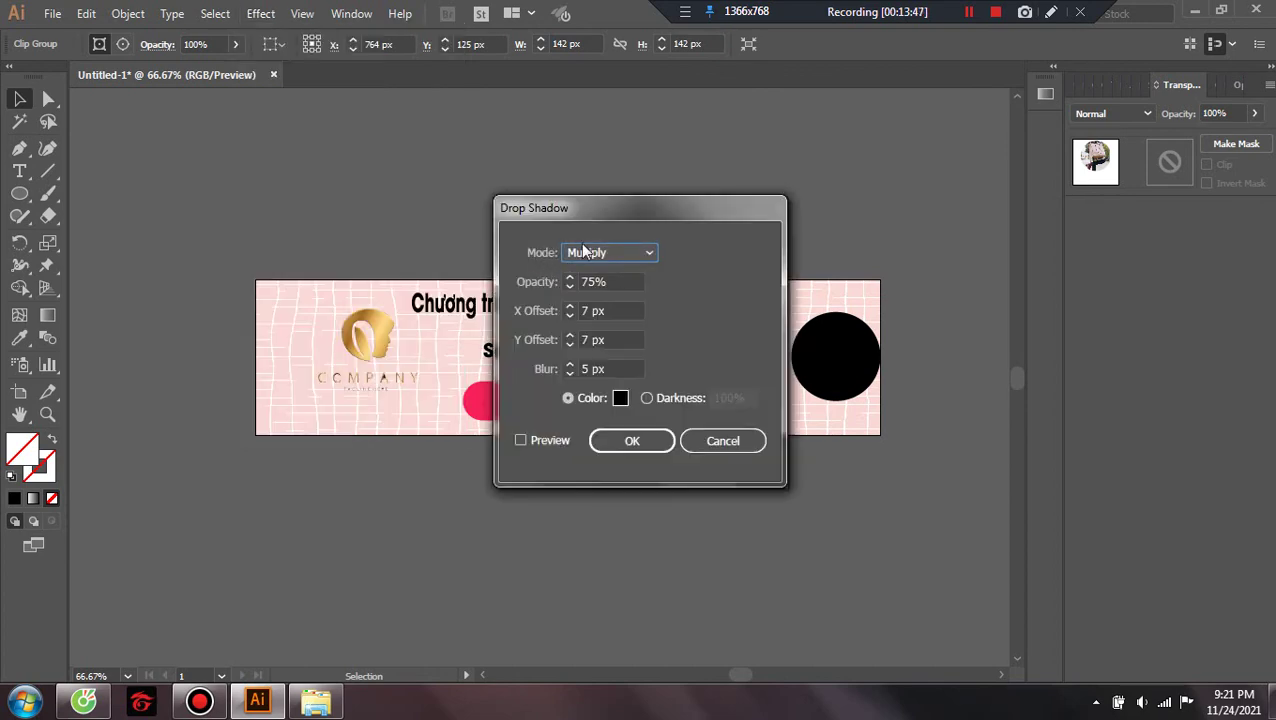
left_click_drag(554, 212, 244, 198)
left_click(212, 425)
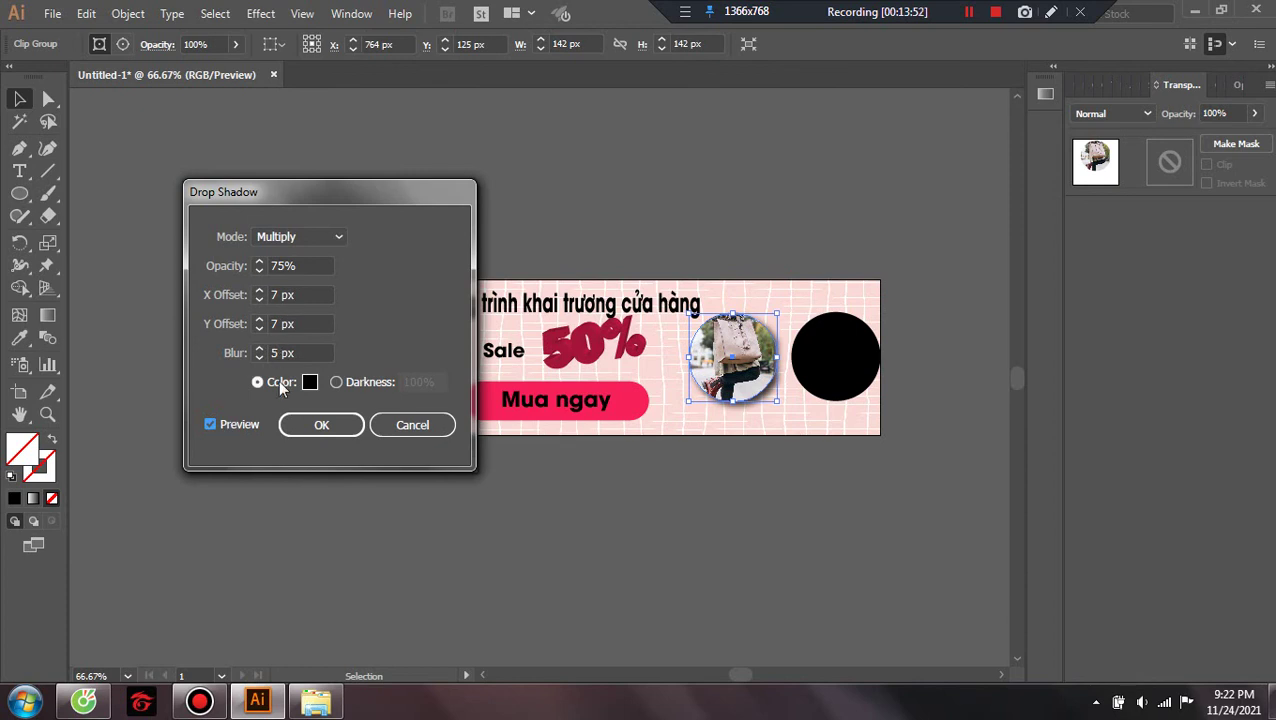
left_click(336, 382)
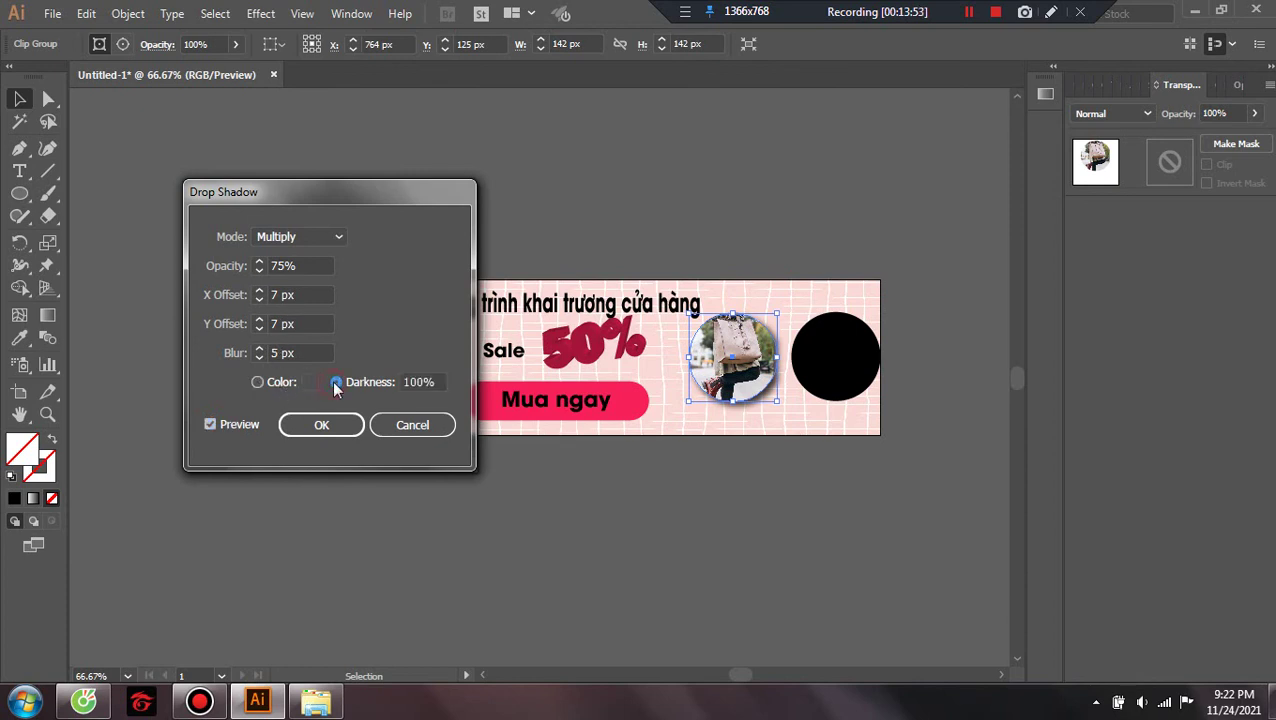
left_click(258, 382)
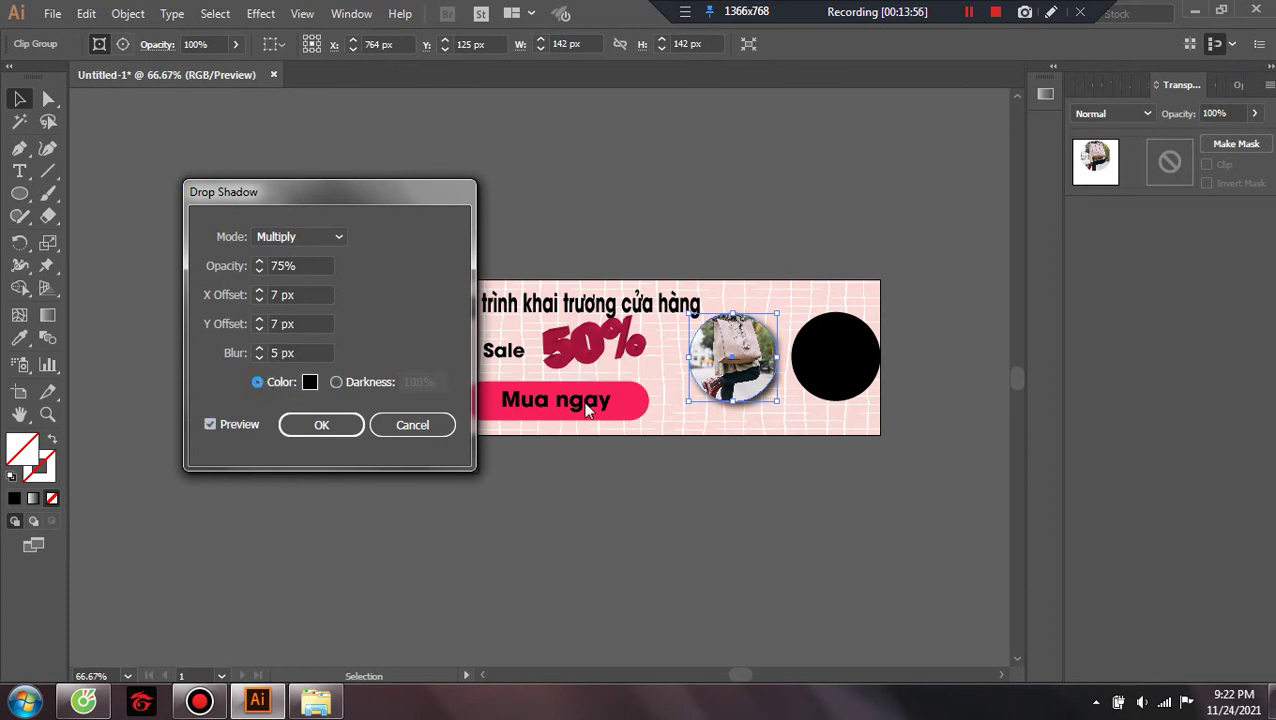
left_click(310, 426)
left_click(649, 524)
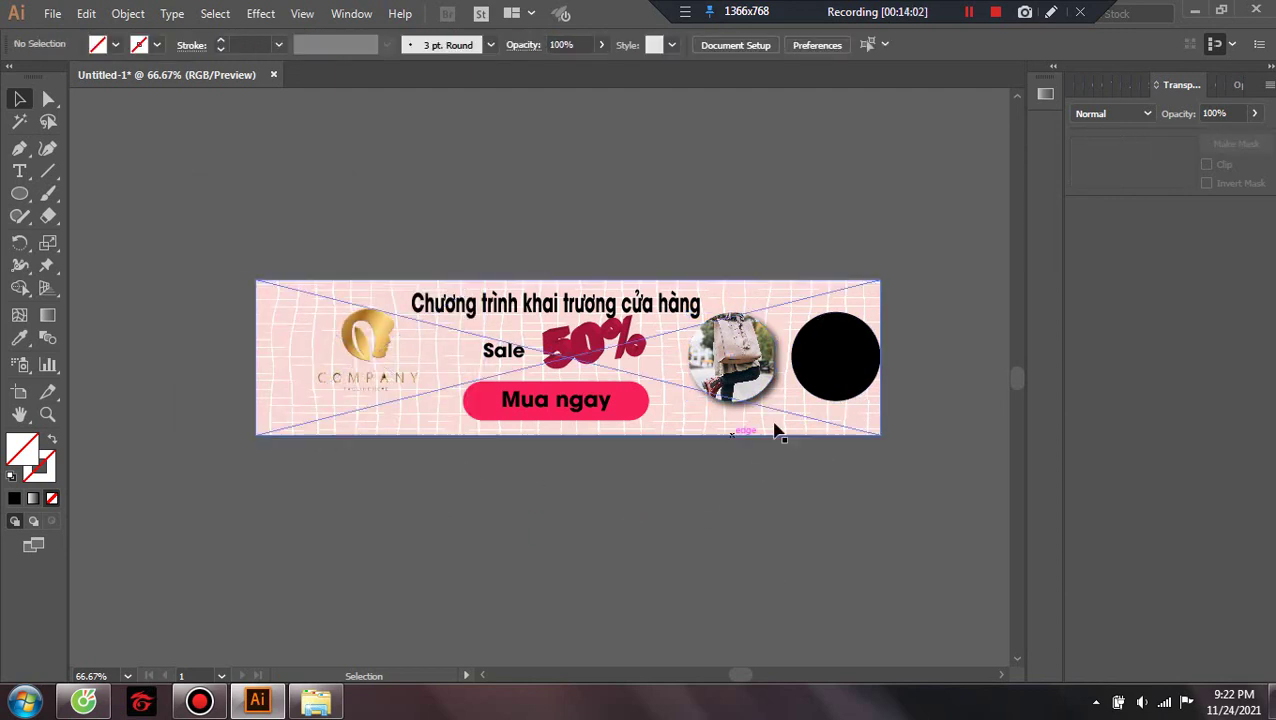
Place the photo of the young woman over the right black circle
left_click(812, 350)
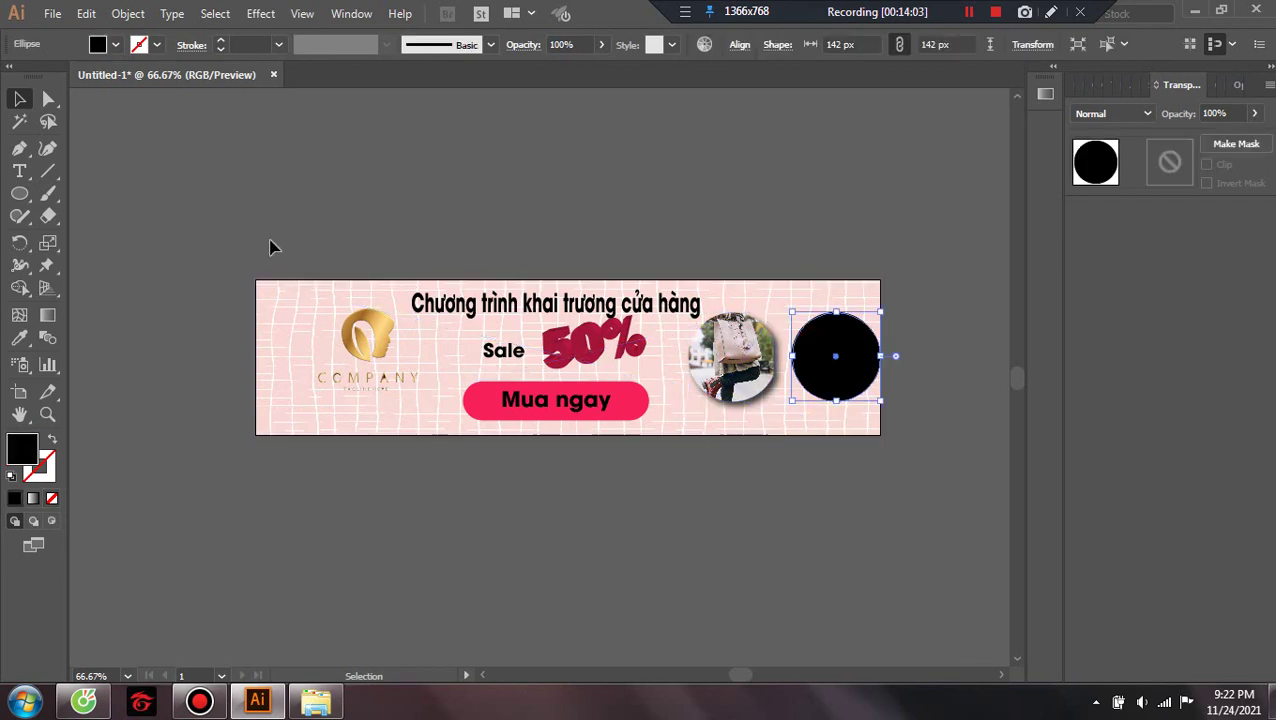
left_click(52, 14)
left_click(80, 318)
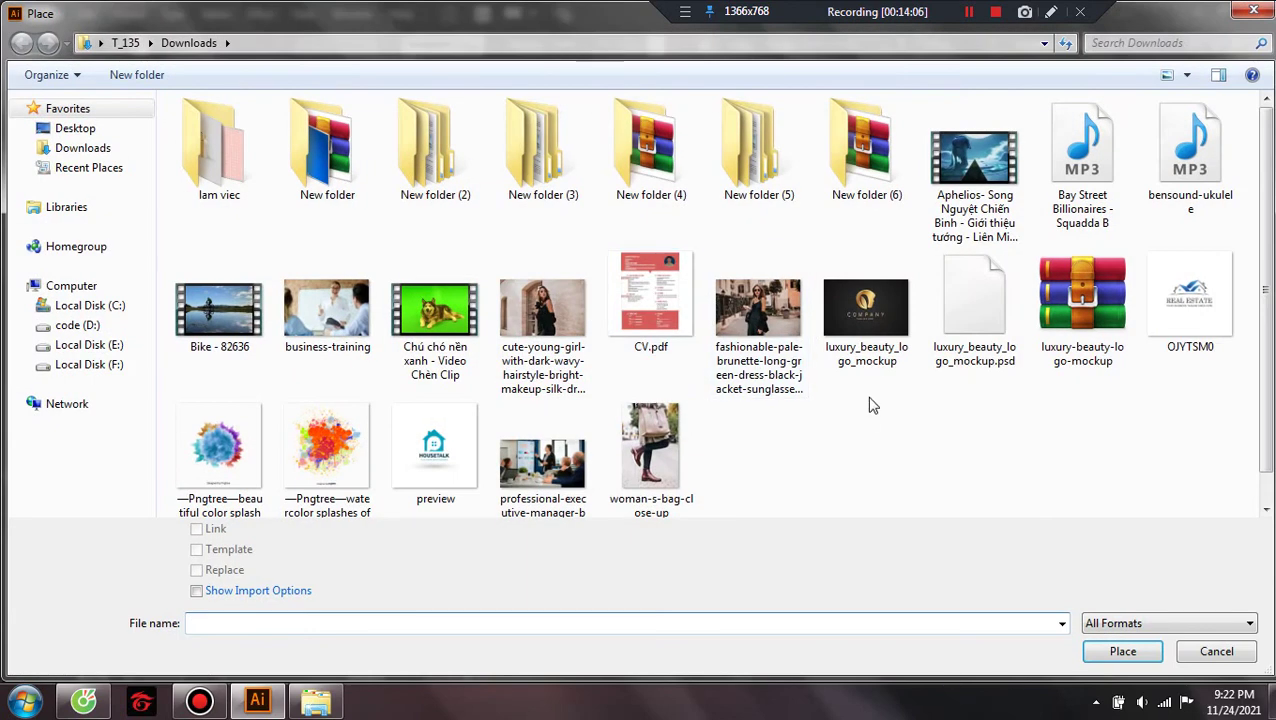
left_click(543, 310)
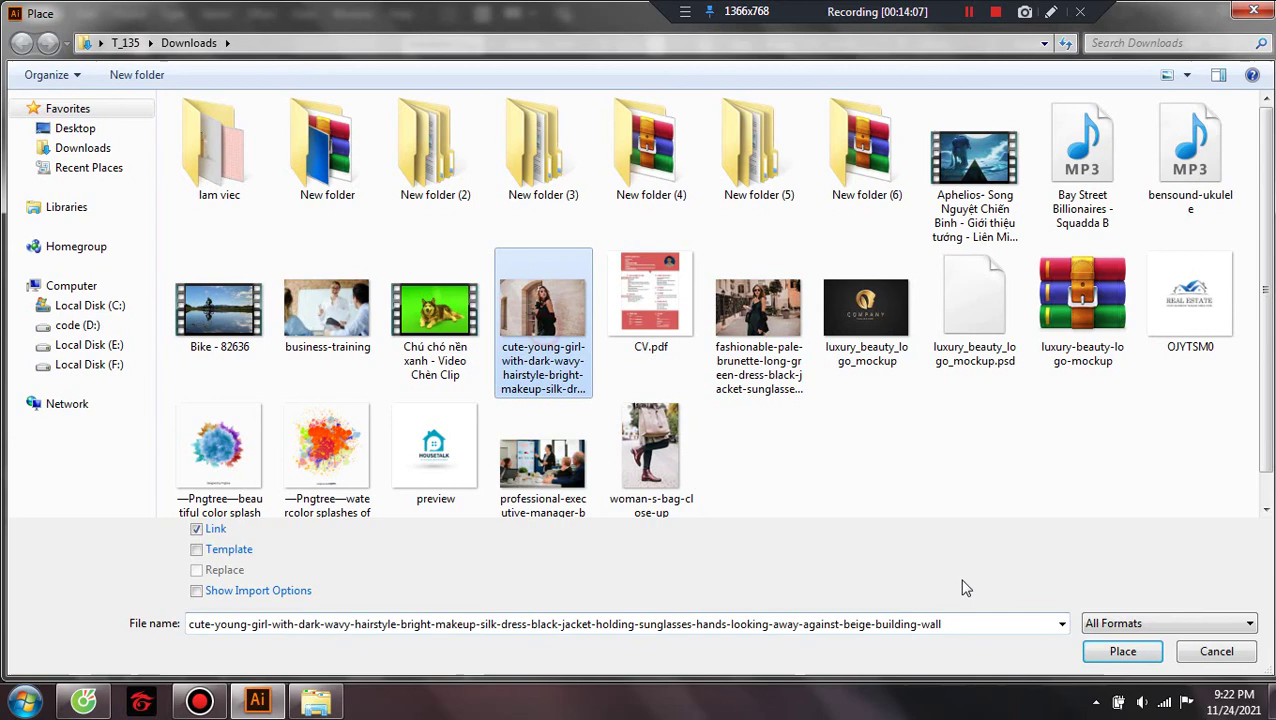
left_click(1118, 651)
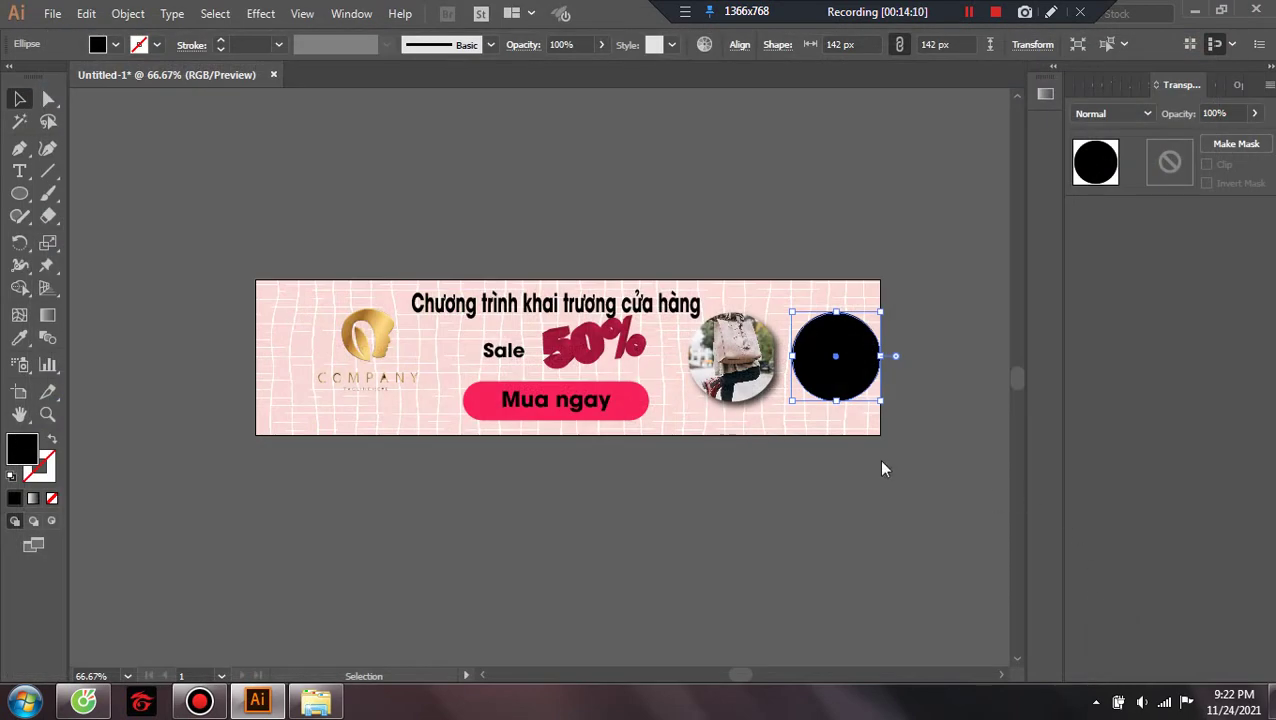
left_click_drag(777, 308, 893, 433)
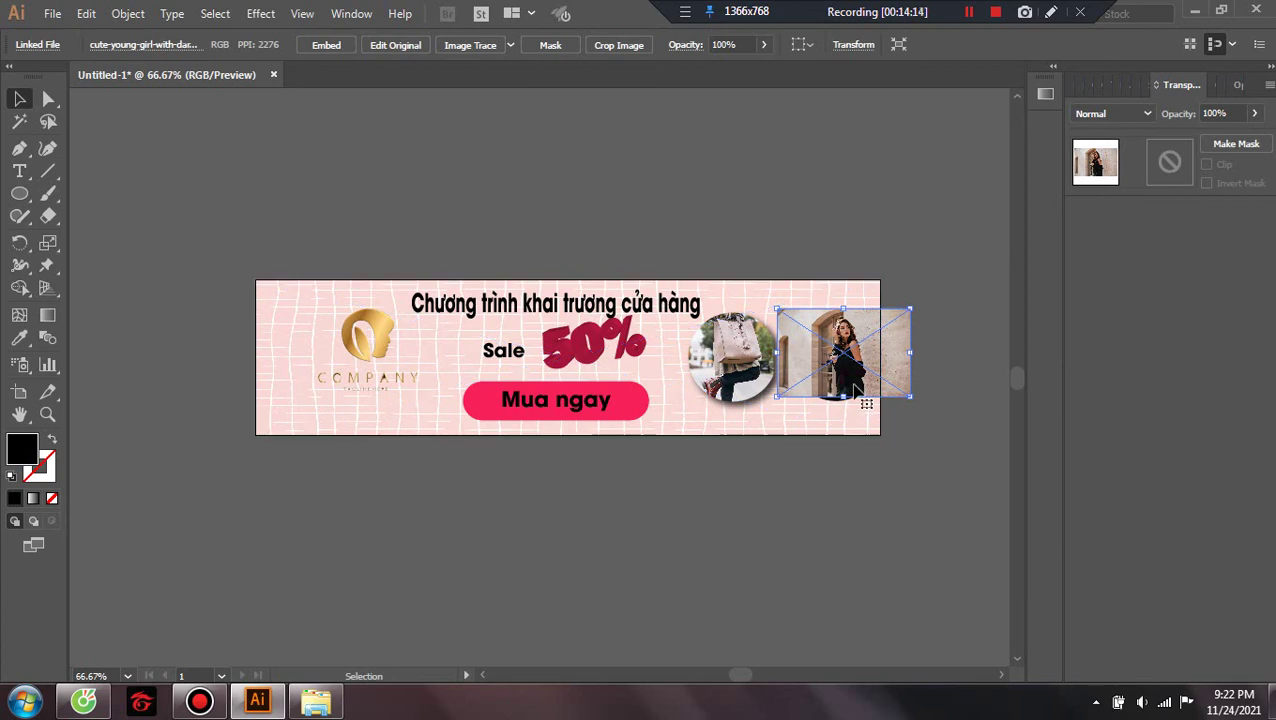
left_click_drag(853, 402, 853, 405)
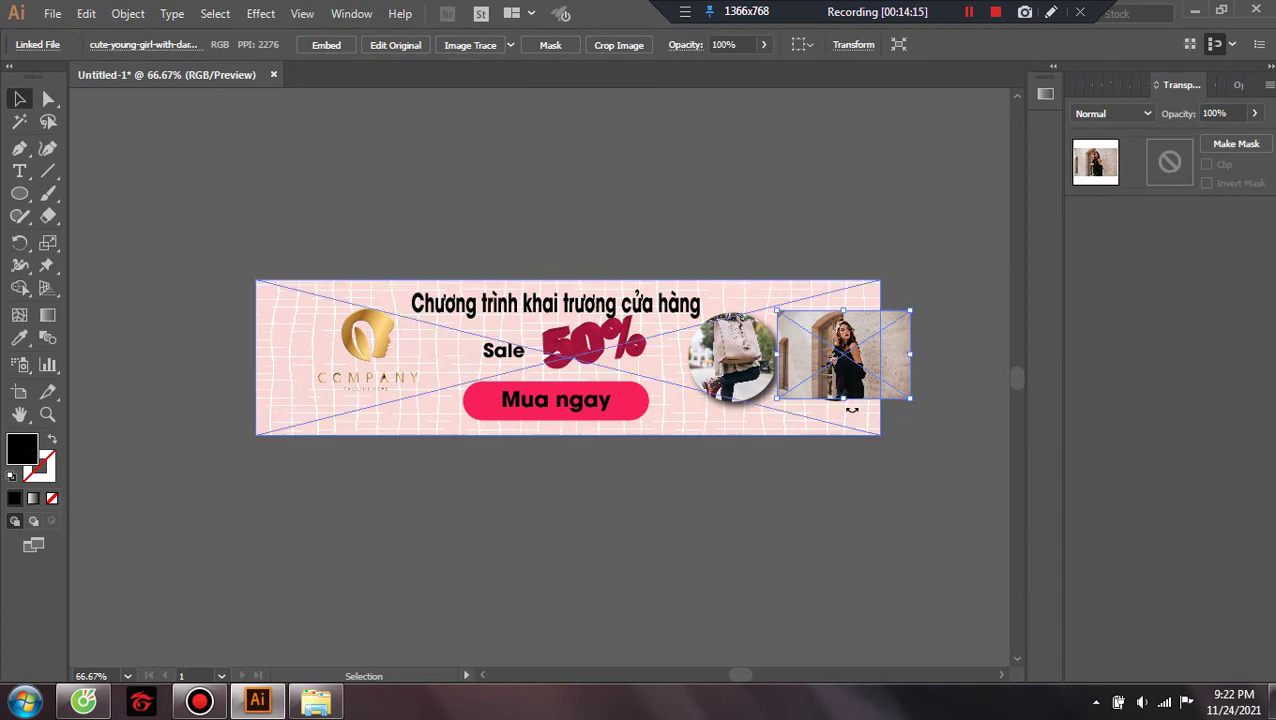
left_click(876, 511)
Send the photo behind the circle and clip it into a circular photo
left_click(848, 372)
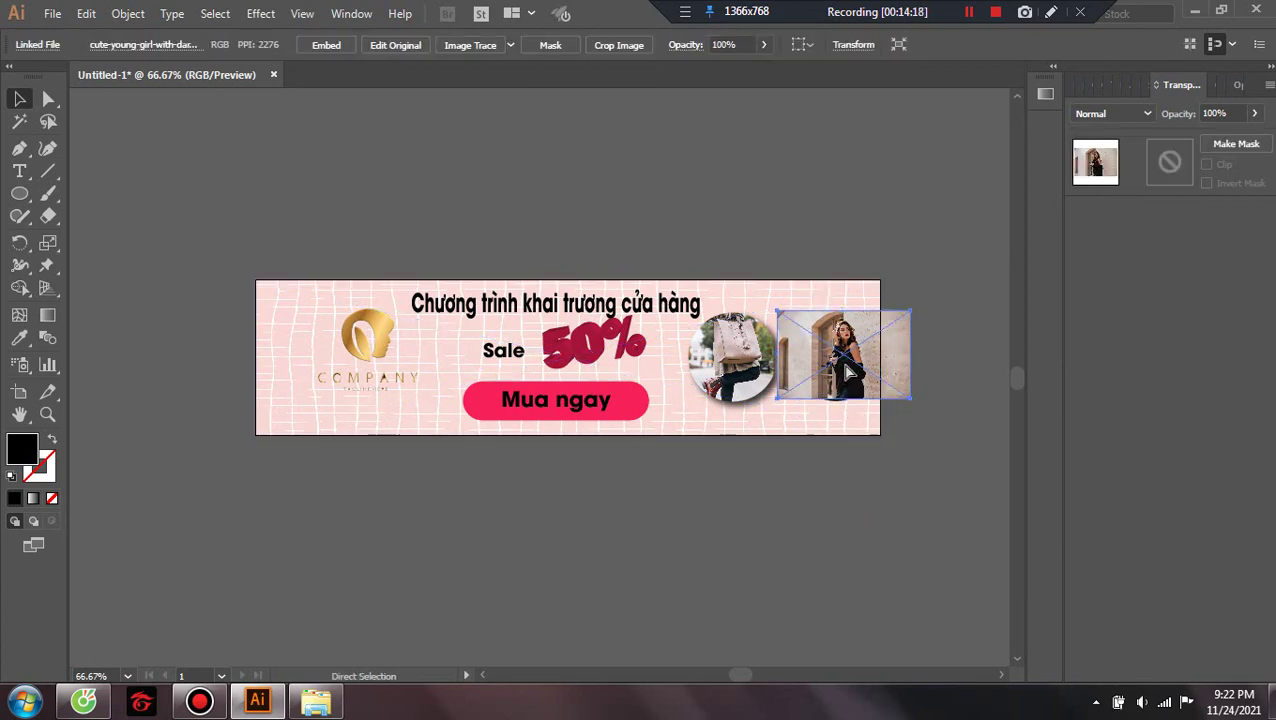
key("ctrl+bracketleft")
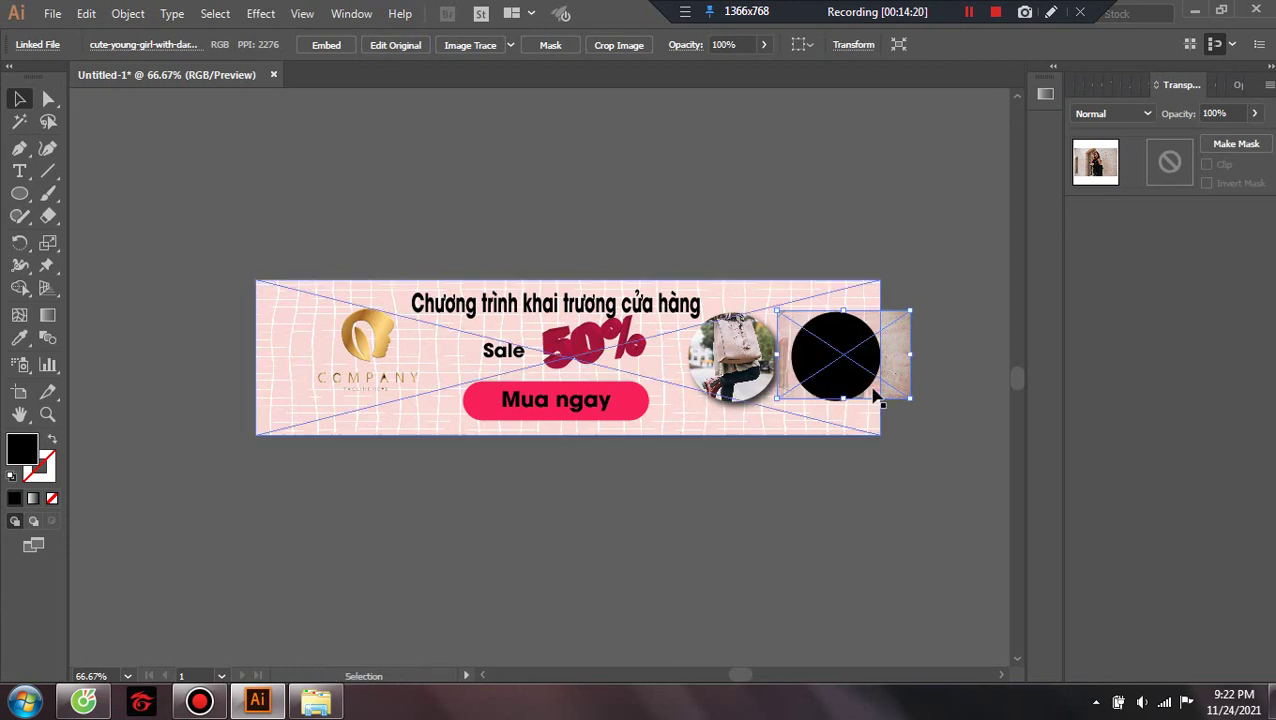
left_click(866, 358, "shift")
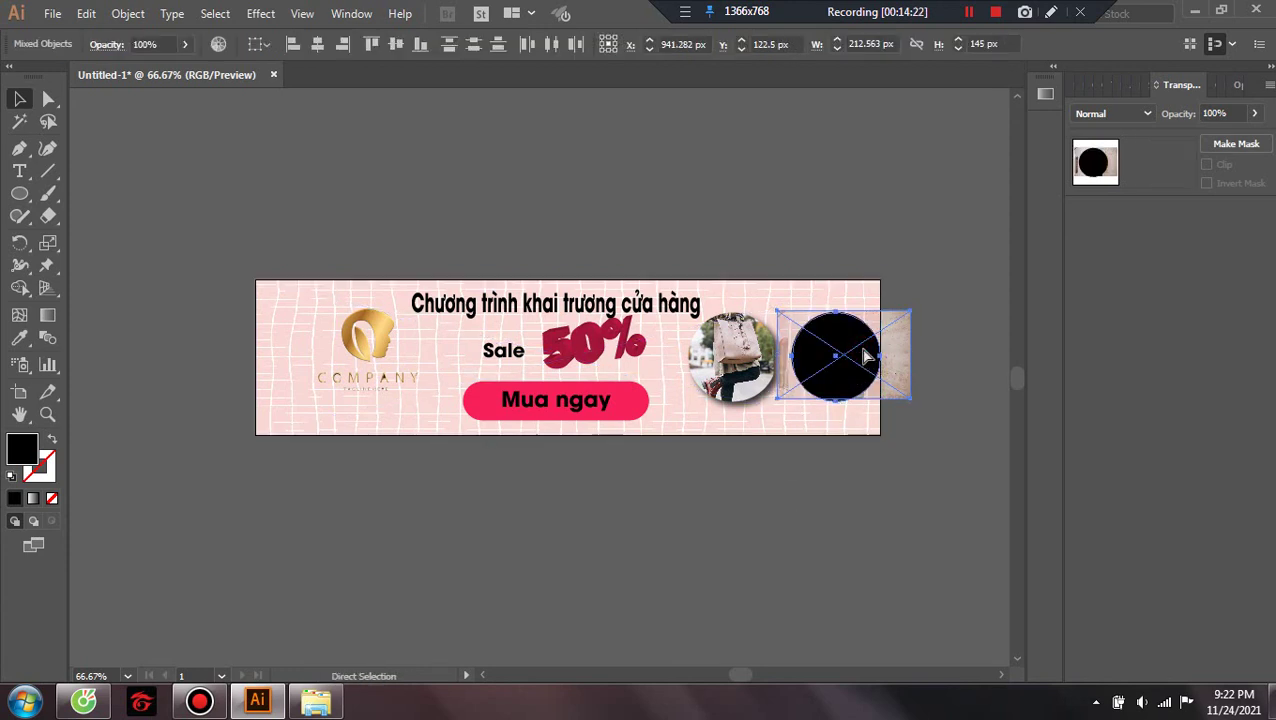
key("ctrl+7")
left_click(776, 604)
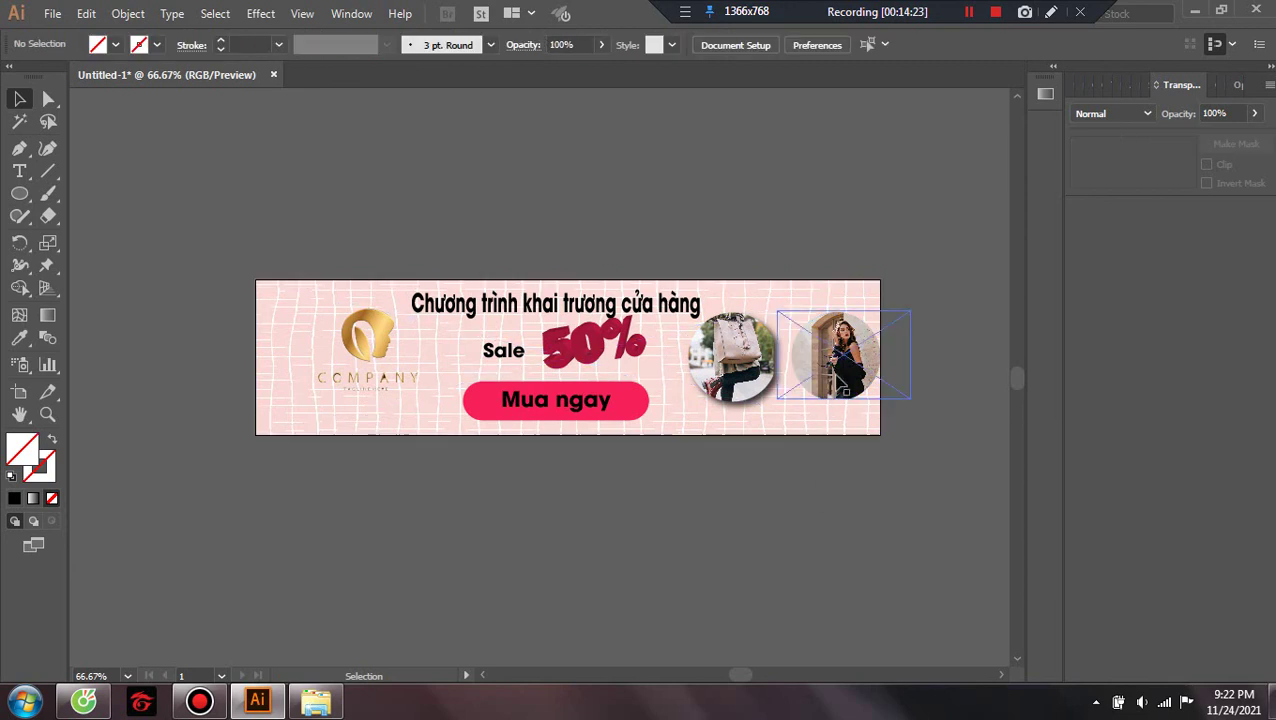
left_click(822, 360)
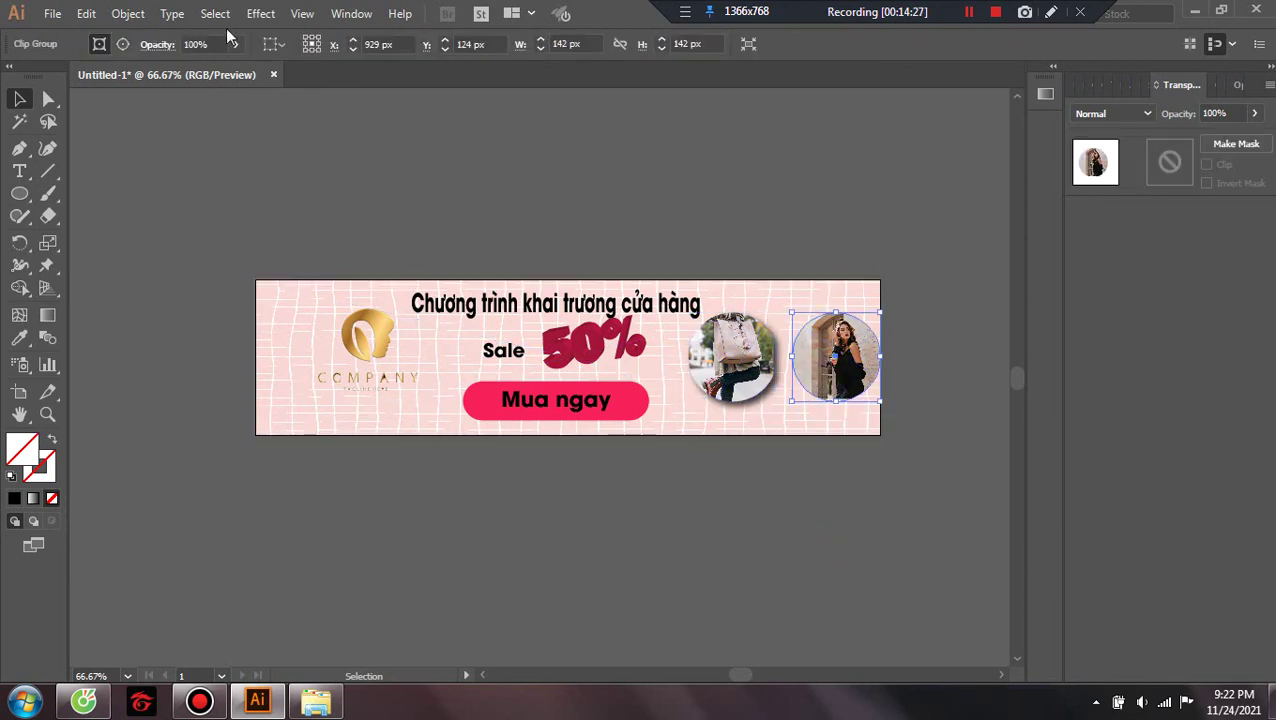
left_click(260, 13)
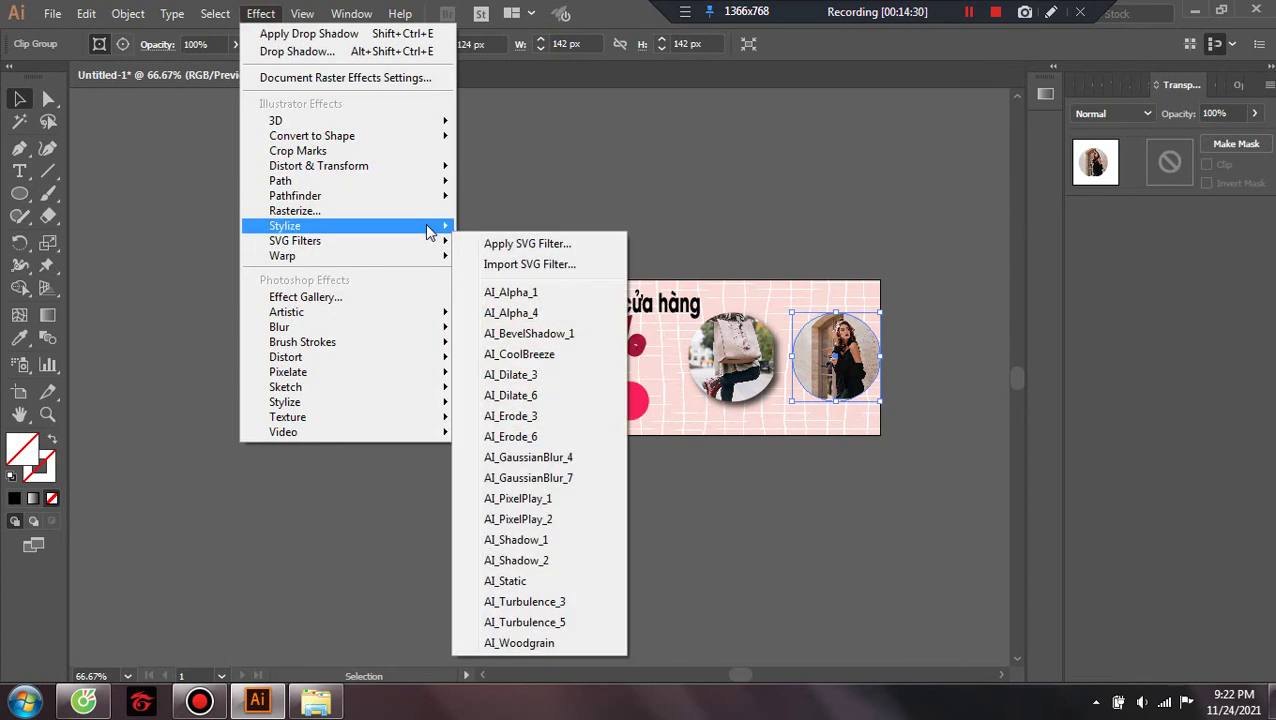
mouse_move(285, 225)
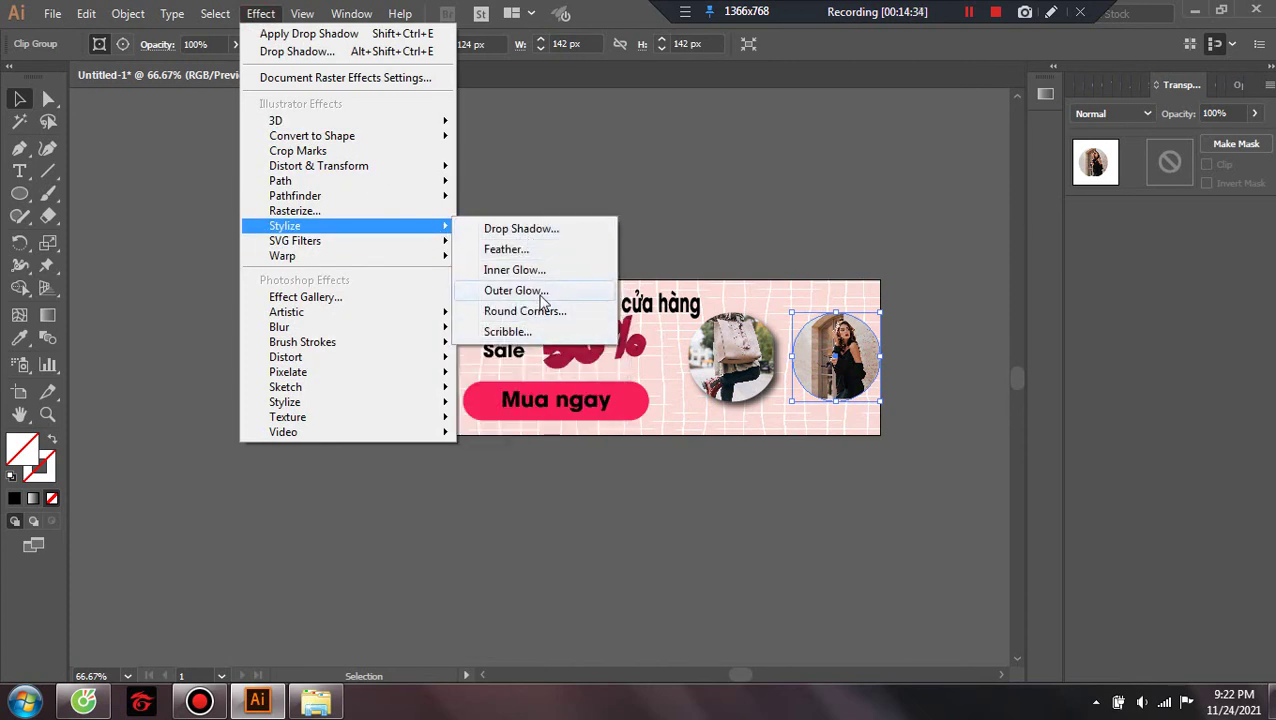
Add an Outer Glow to the right photo with live preview, trying a red colour first
left_click(541, 292)
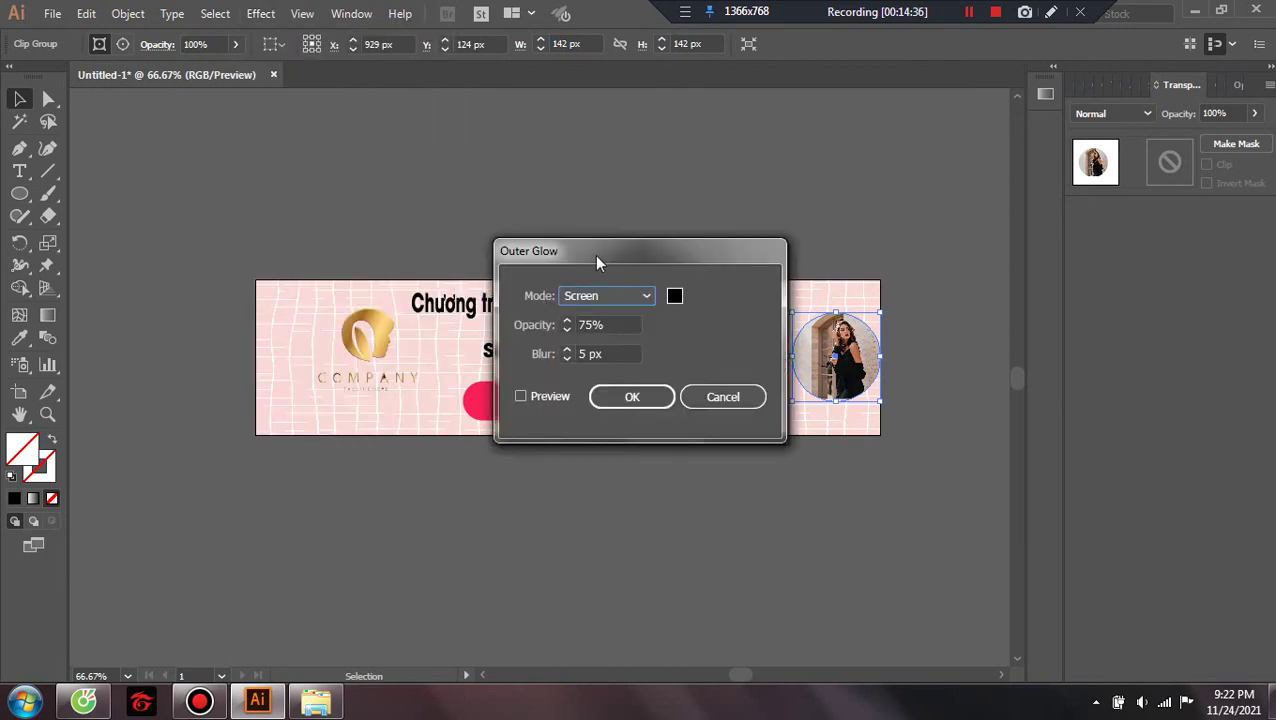
left_click_drag(597, 262, 497, 249)
left_click(420, 384)
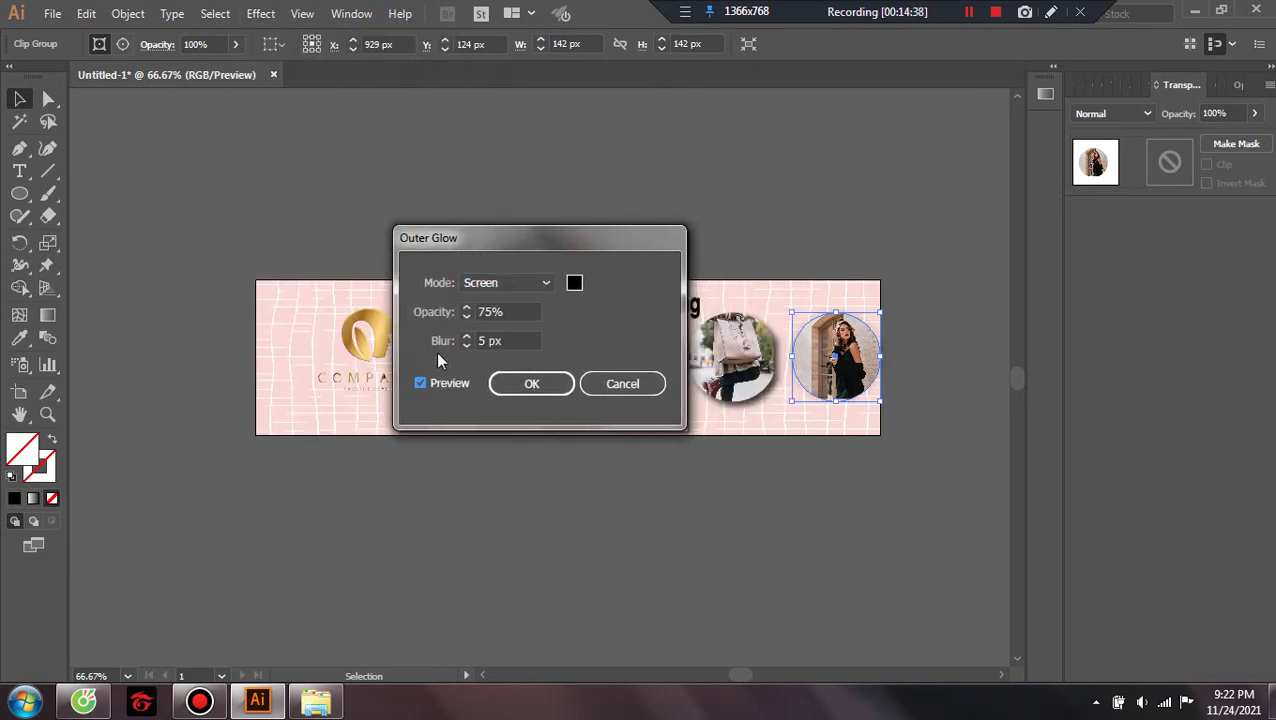
left_click(574, 282)
left_click(197, 393)
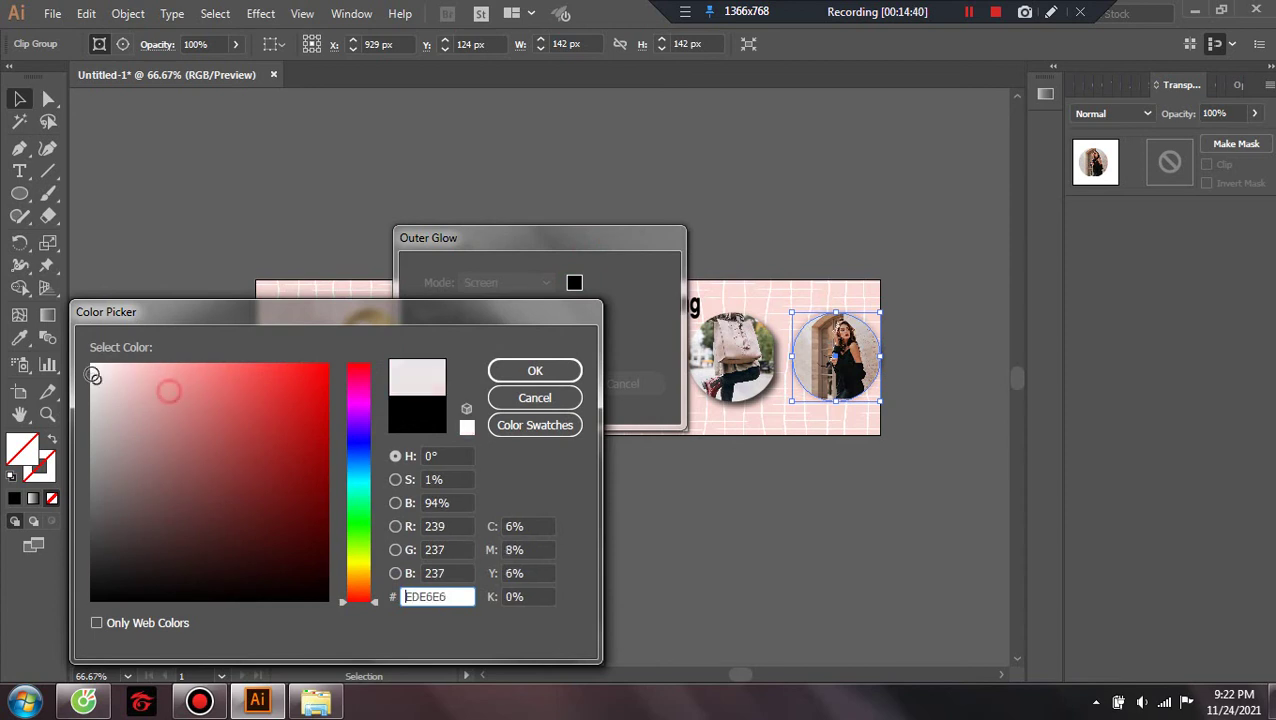
left_click(92, 376)
left_click(305, 394)
left_click(535, 371)
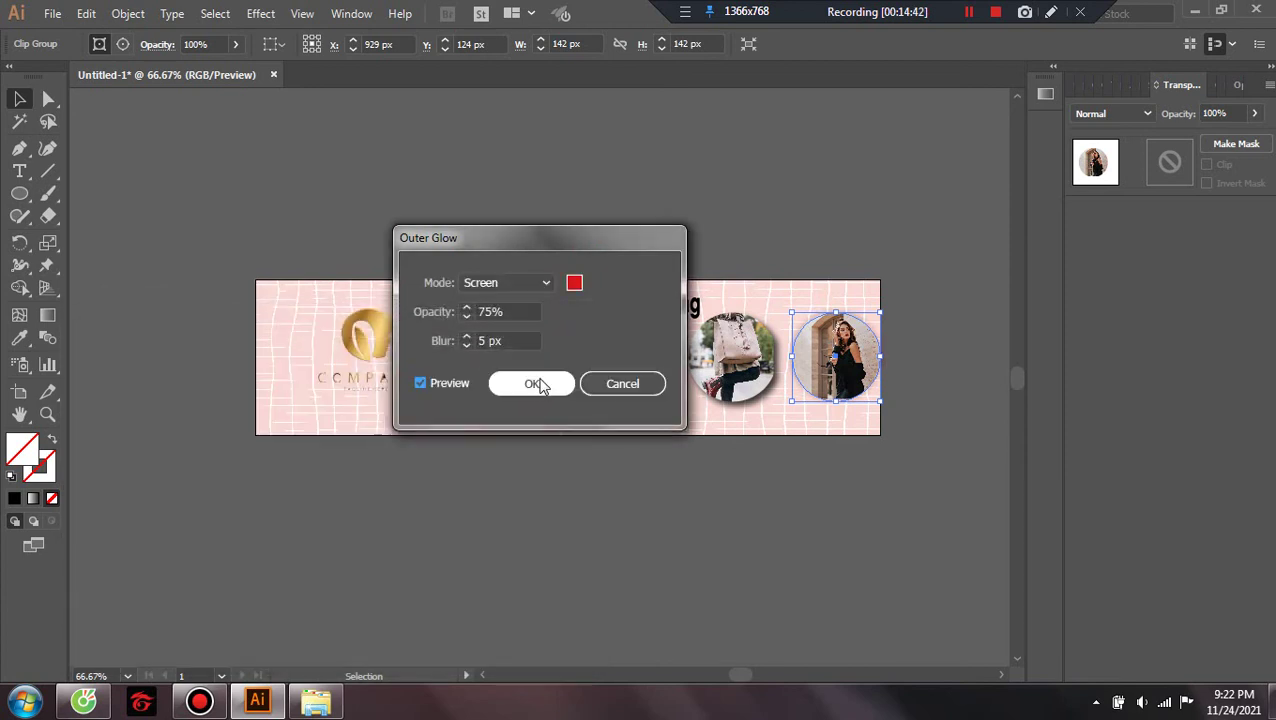
Set the glow opacity to 100% and its blend mode to Normal
left_click(467, 312)
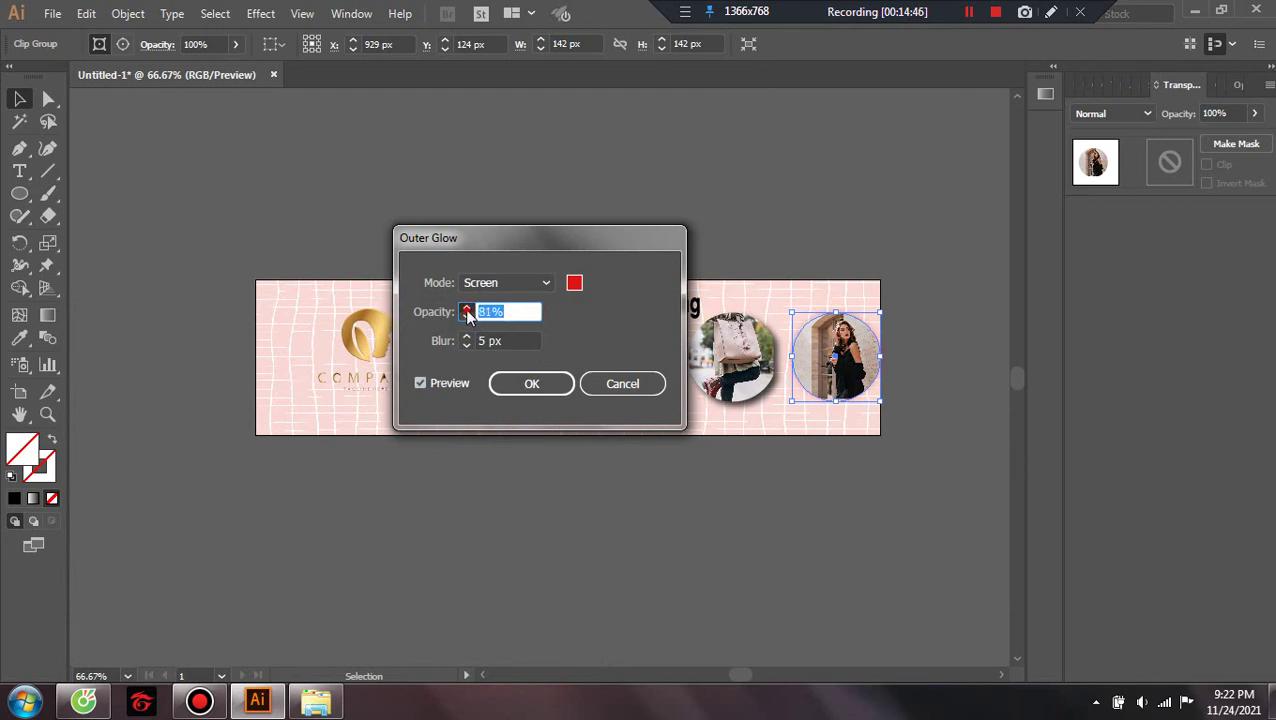
double_click(467, 311)
double_click(467, 311)
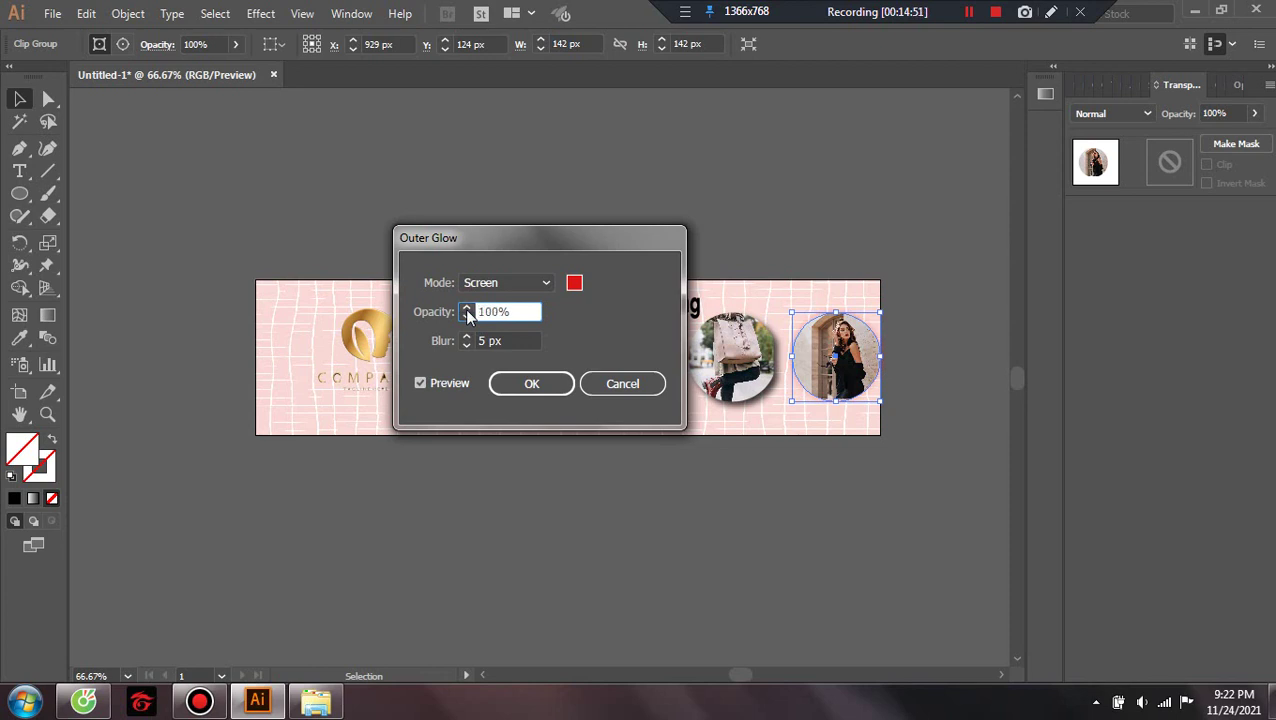
double_click(421, 384)
left_click(421, 384)
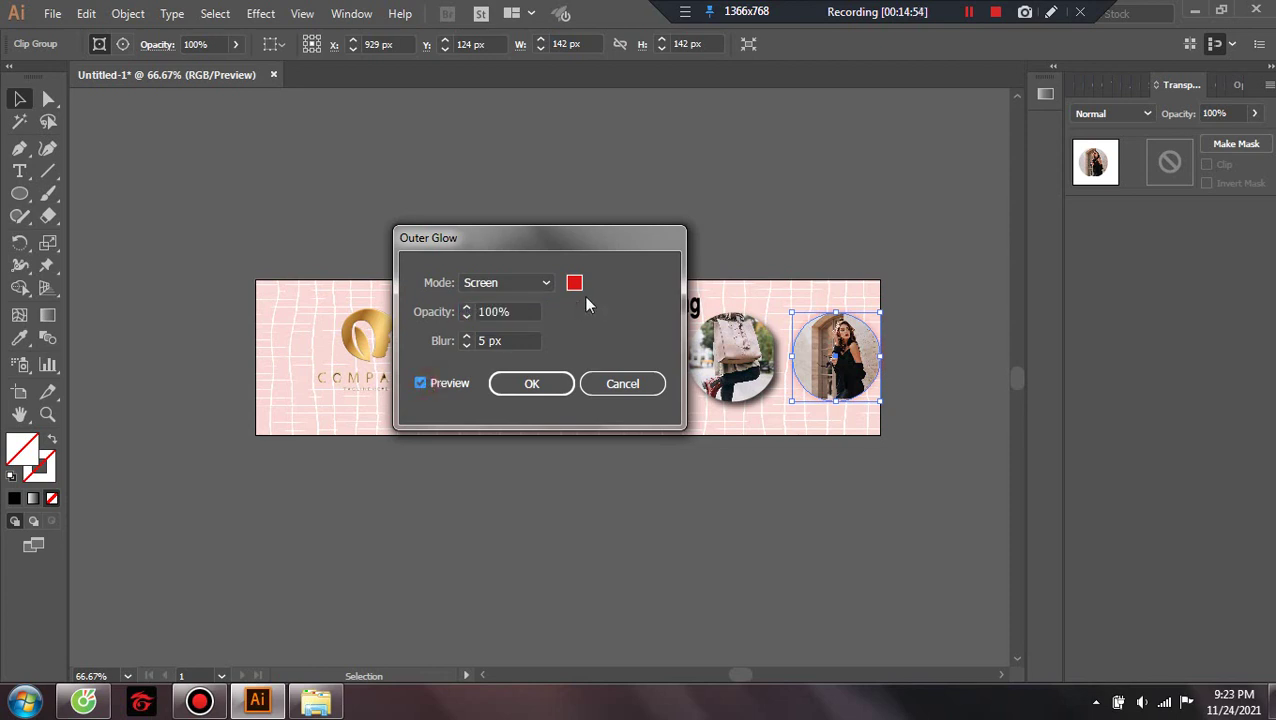
left_click(540, 283)
left_click(485, 300)
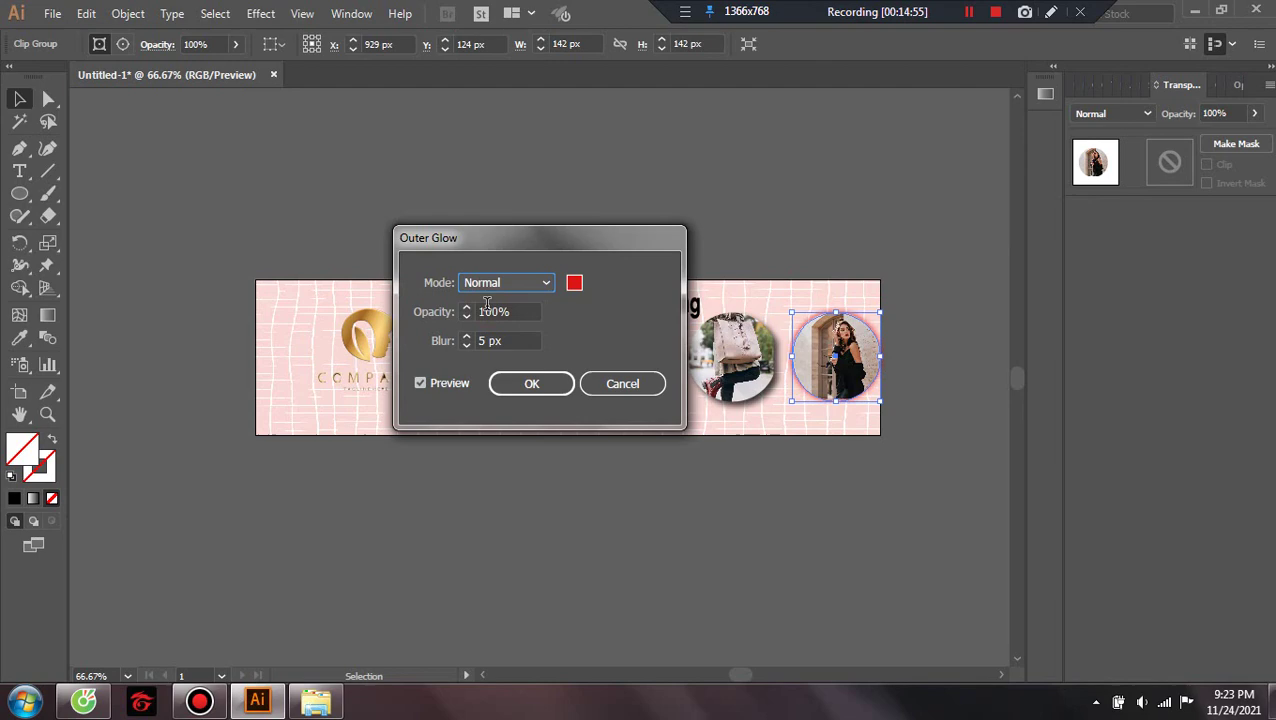
Change the glow colour to yellow-green A8D113
left_click(574, 283)
left_click_drag(314, 402, 210, 369)
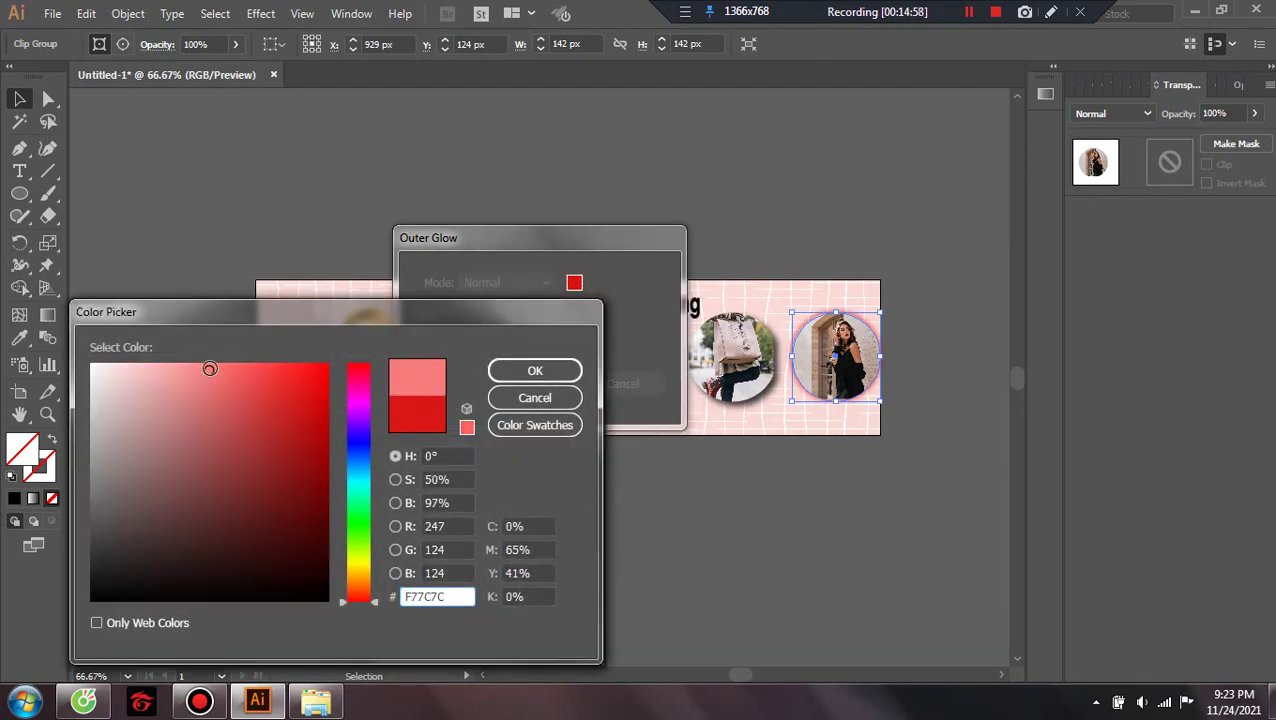
left_click(552, 370)
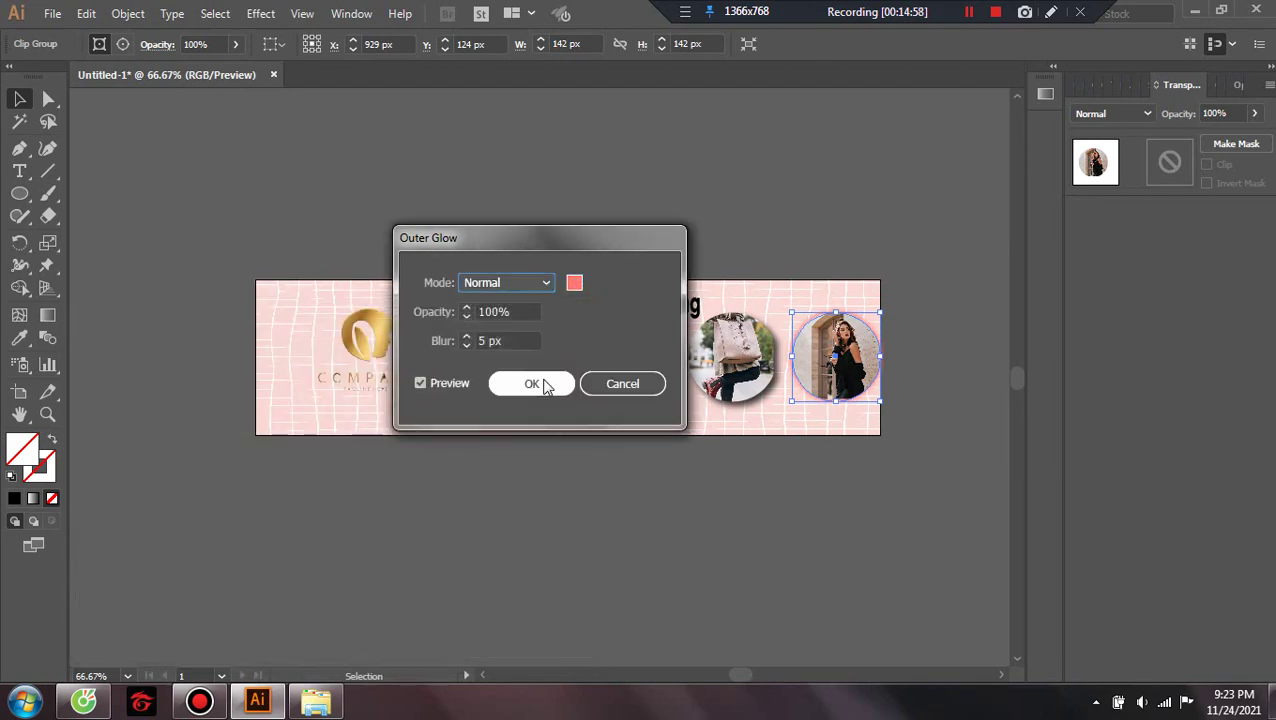
left_click(575, 284)
left_click_drag(476, 318, 451, 386)
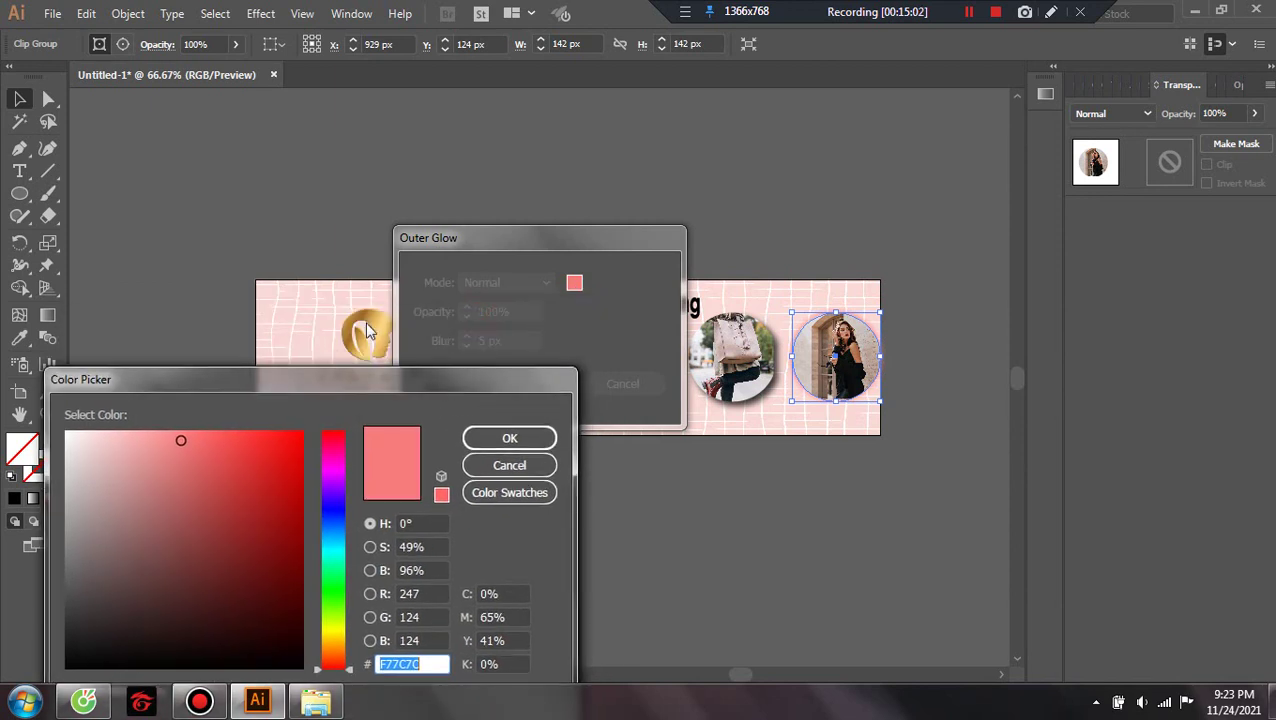
key("BackSpace")
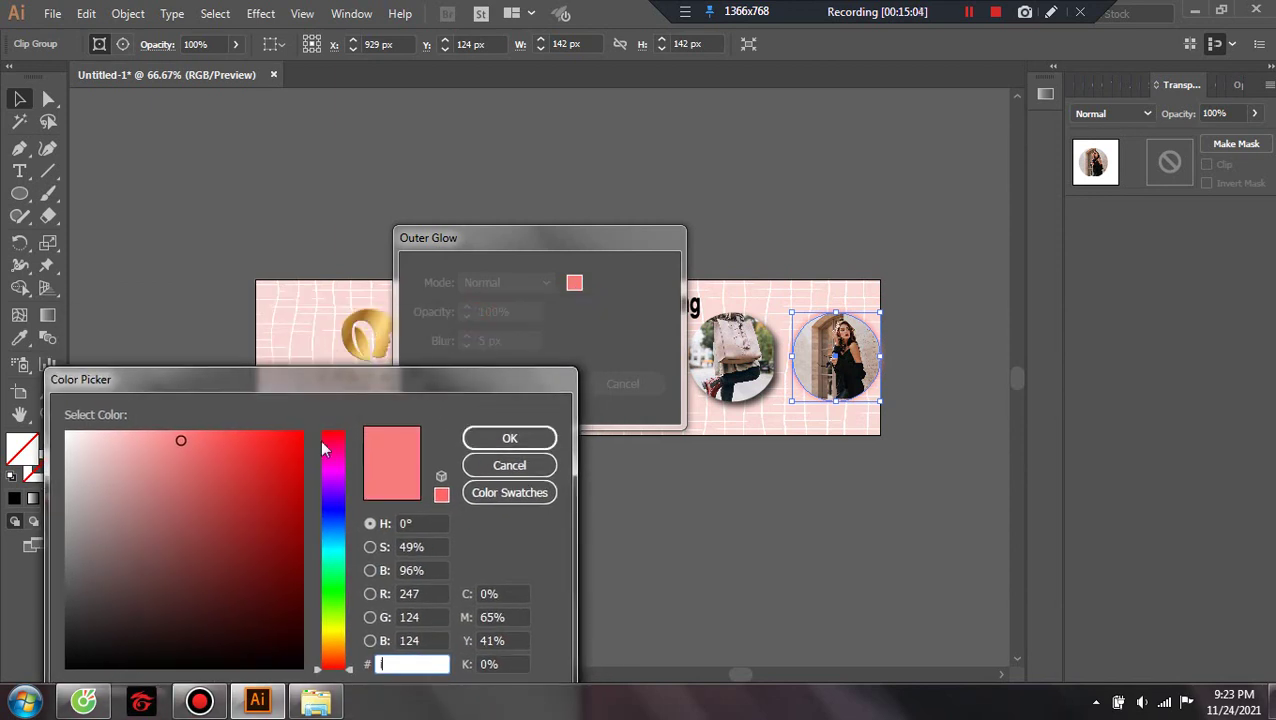
left_click_drag(336, 641, 336, 620)
left_click(276, 490)
left_click(282, 473)
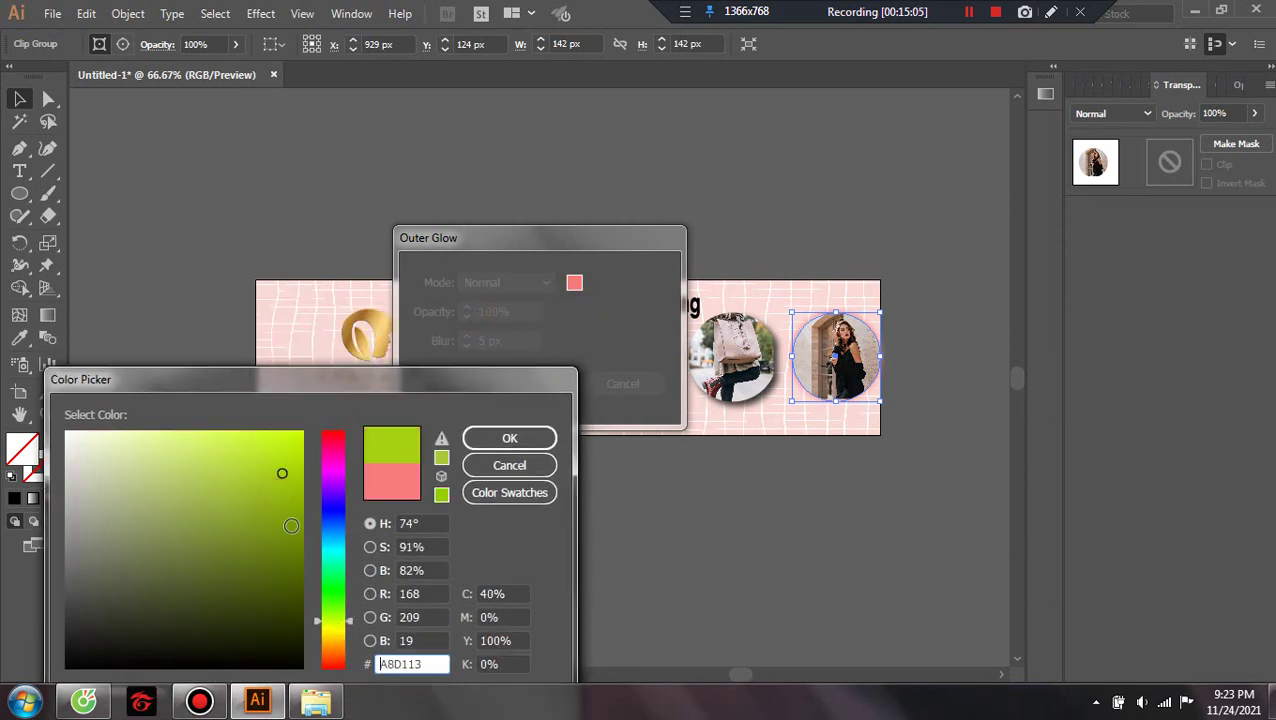
left_click(509, 438)
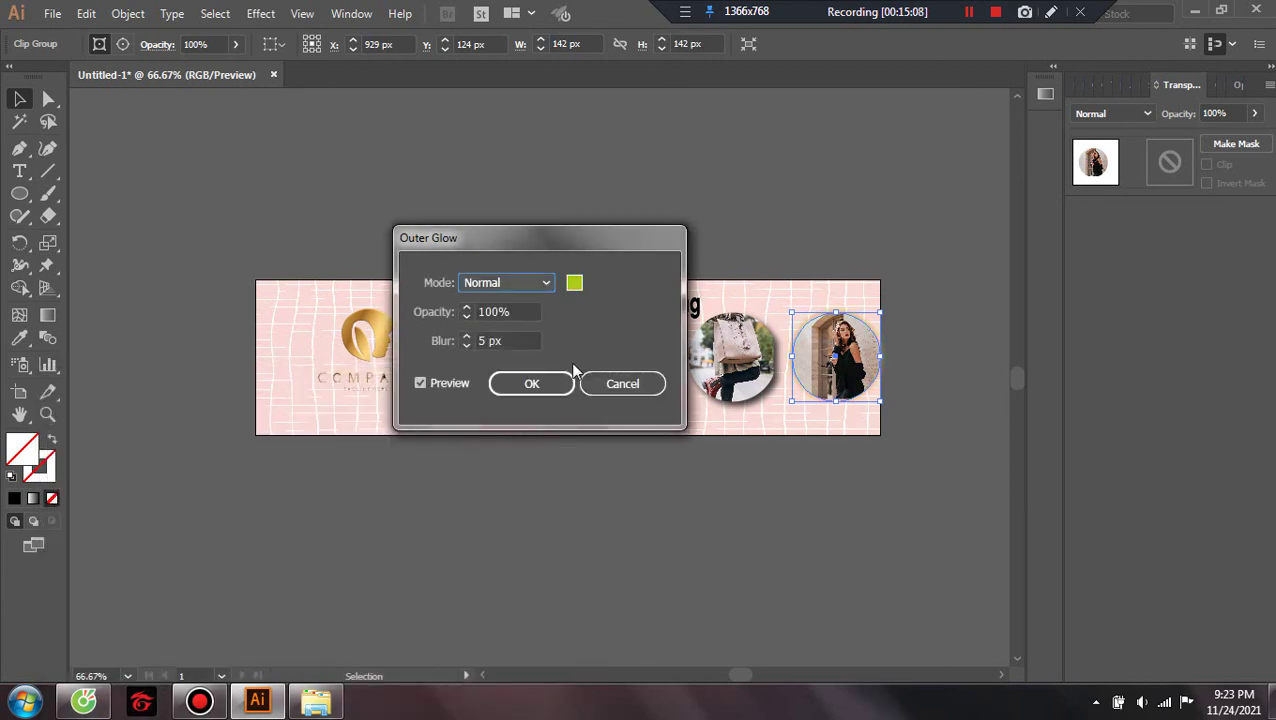
Set the glow blur to 10 px, apply the glow, and deselect to check the banner
left_click(422, 385)
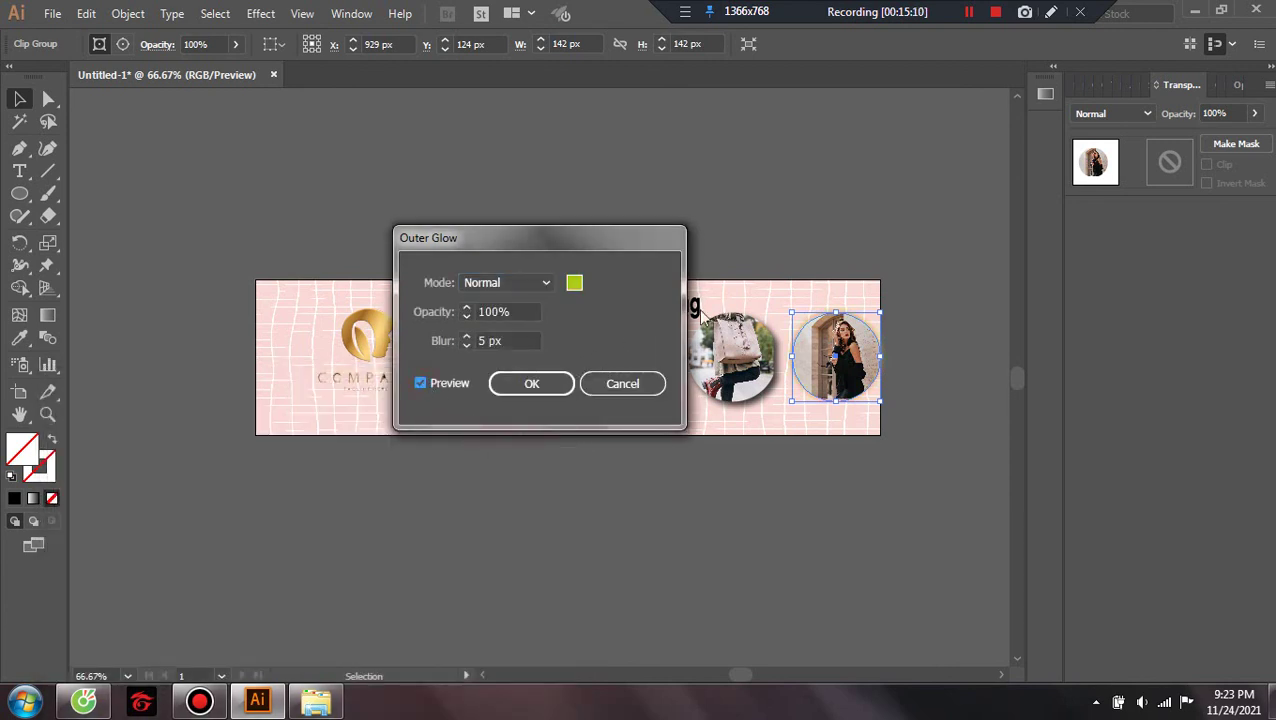
double_click(484, 340)
type("10")
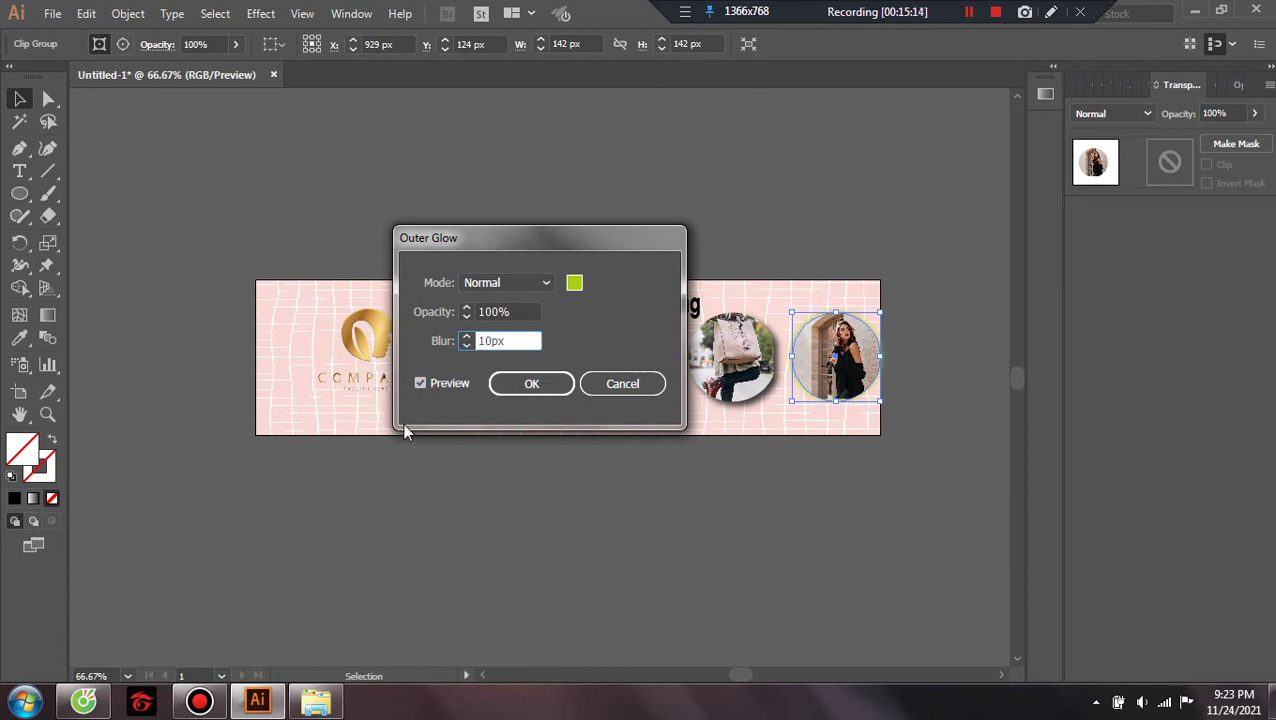
left_click(421, 385)
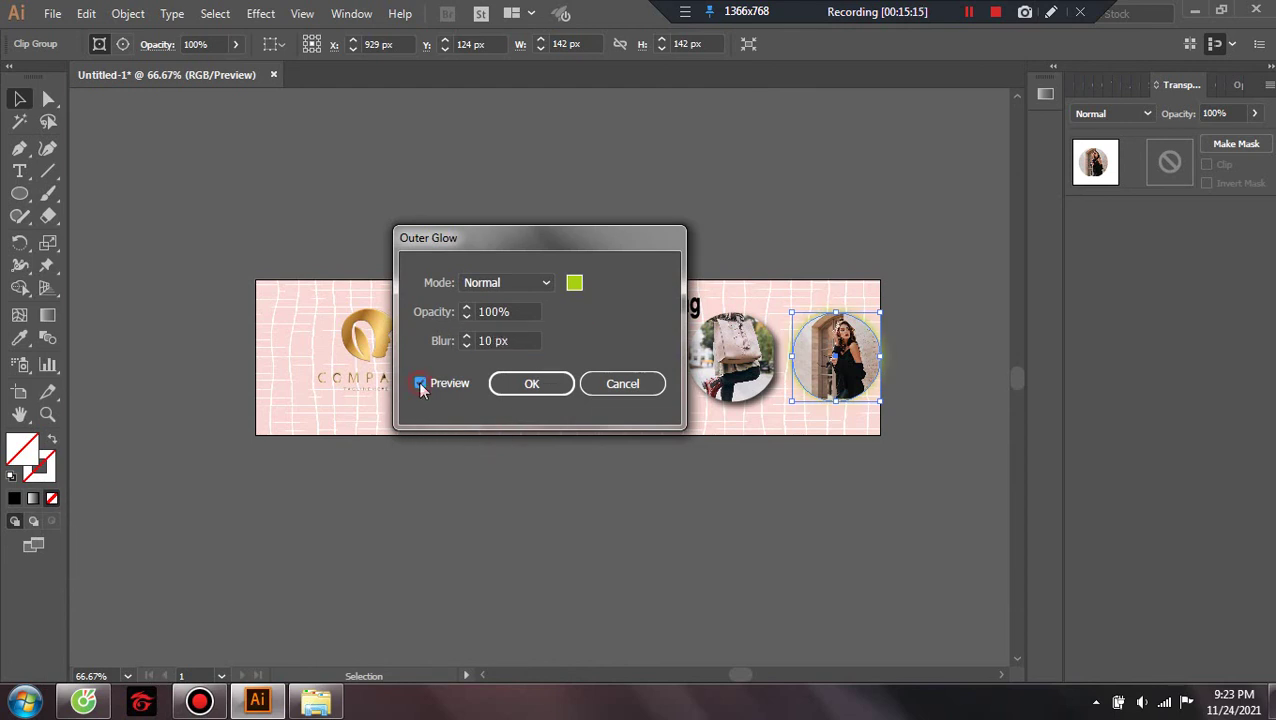
left_click(533, 383)
left_click(757, 565)
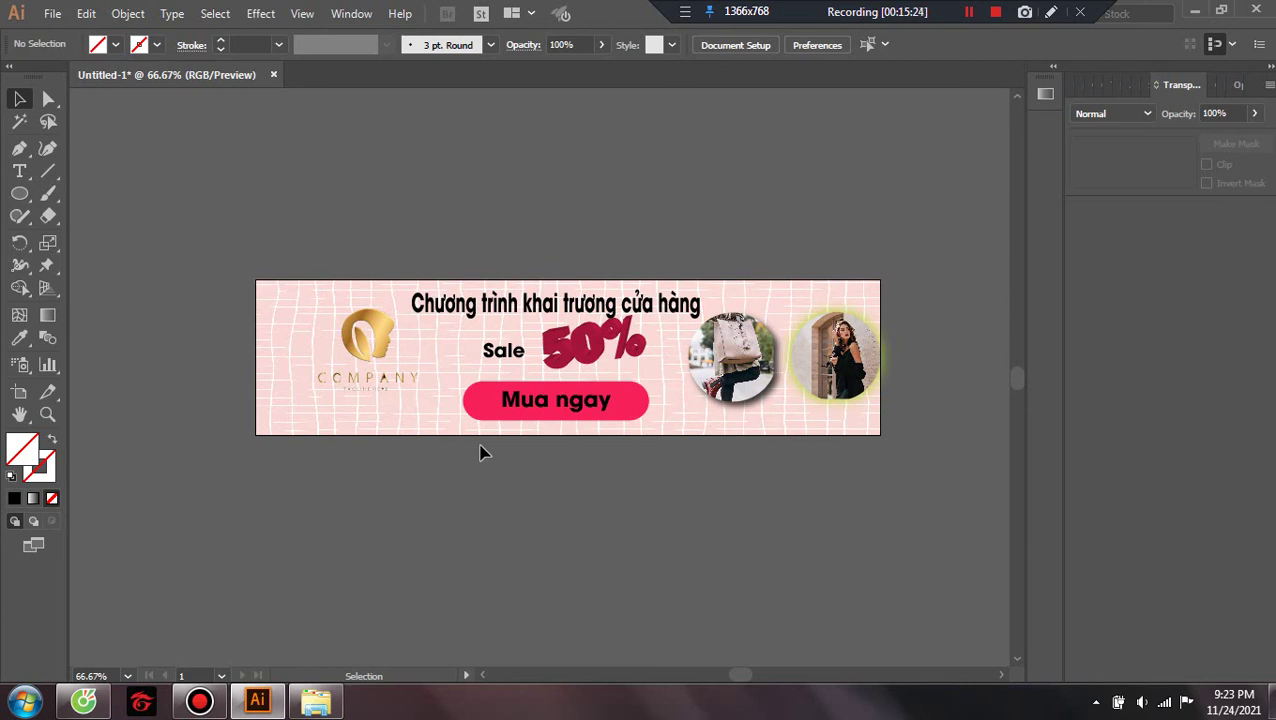
key("ctrl+a")
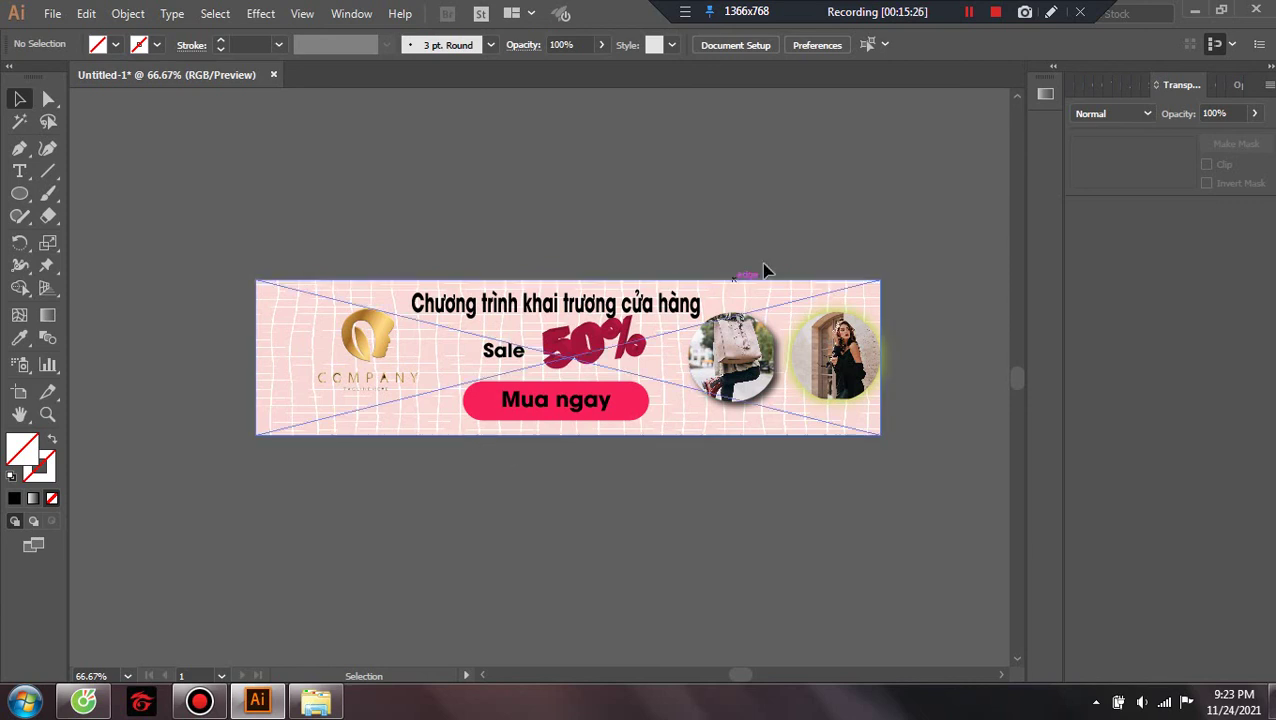